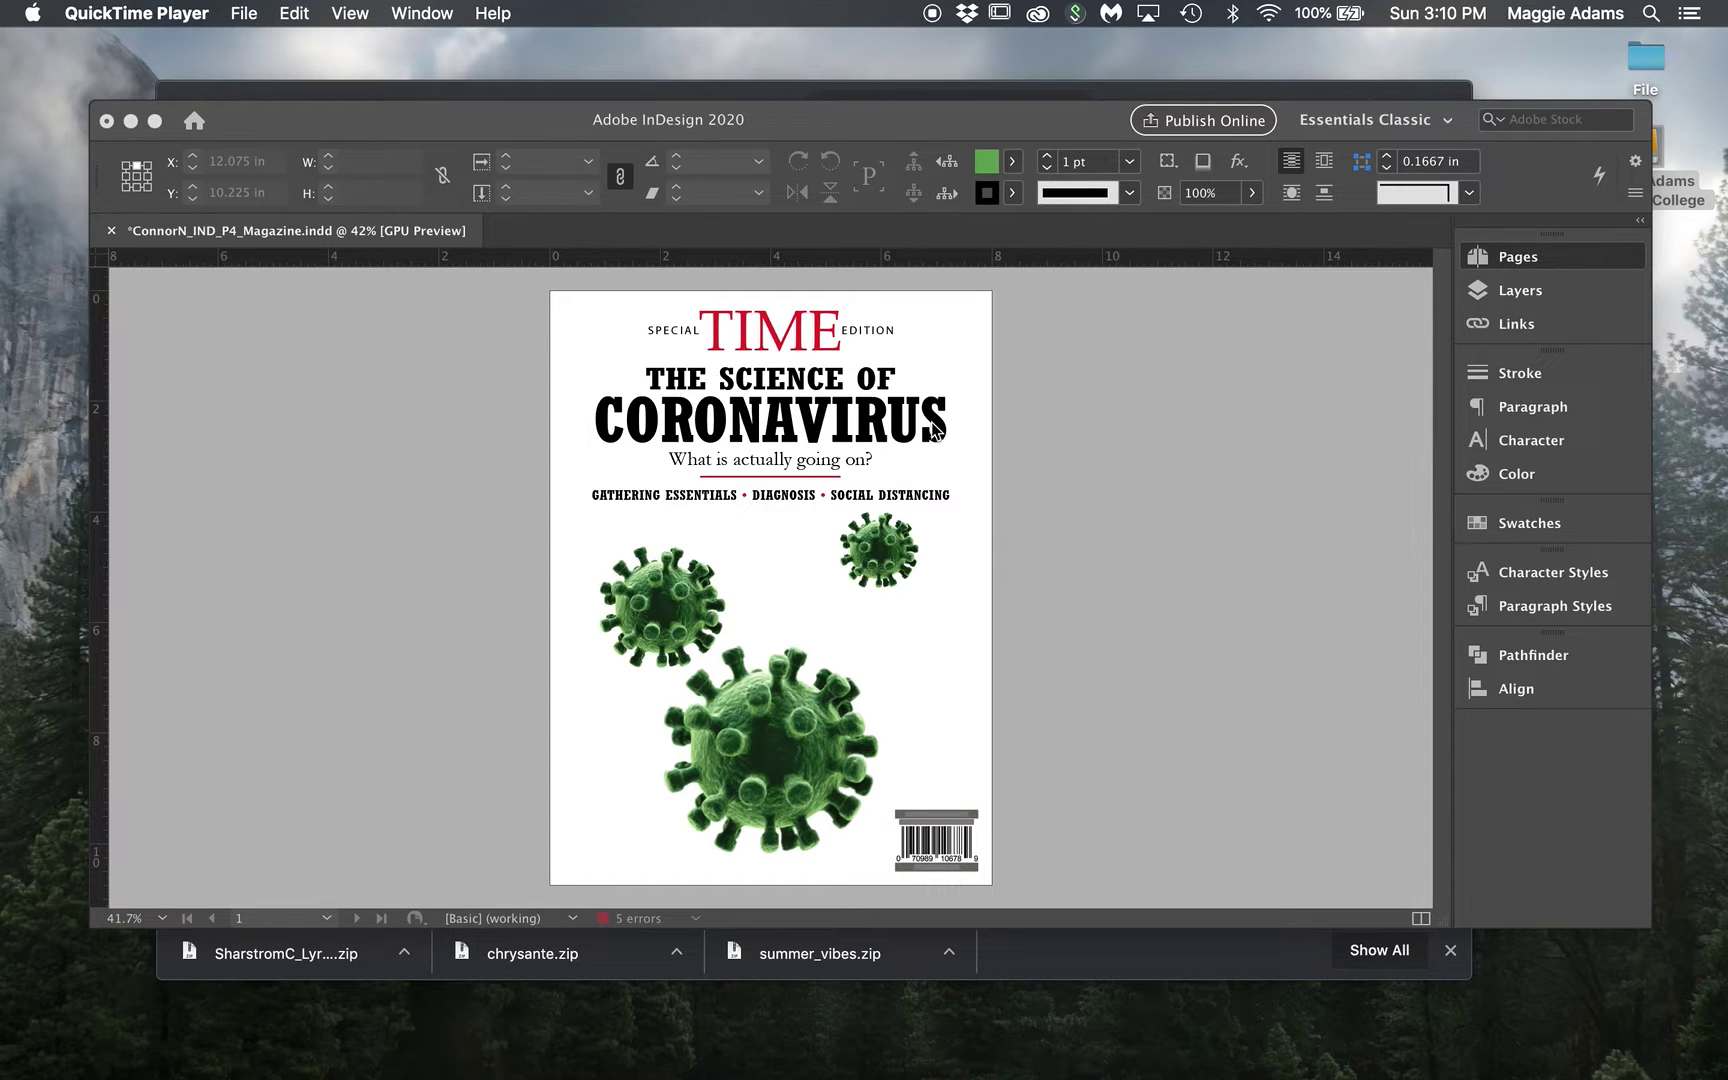
- Bring the TIME cover document in InDesign to the front, move its window up and enlarge it
{"action": "left_click", "coordinate": [1518, 257]}
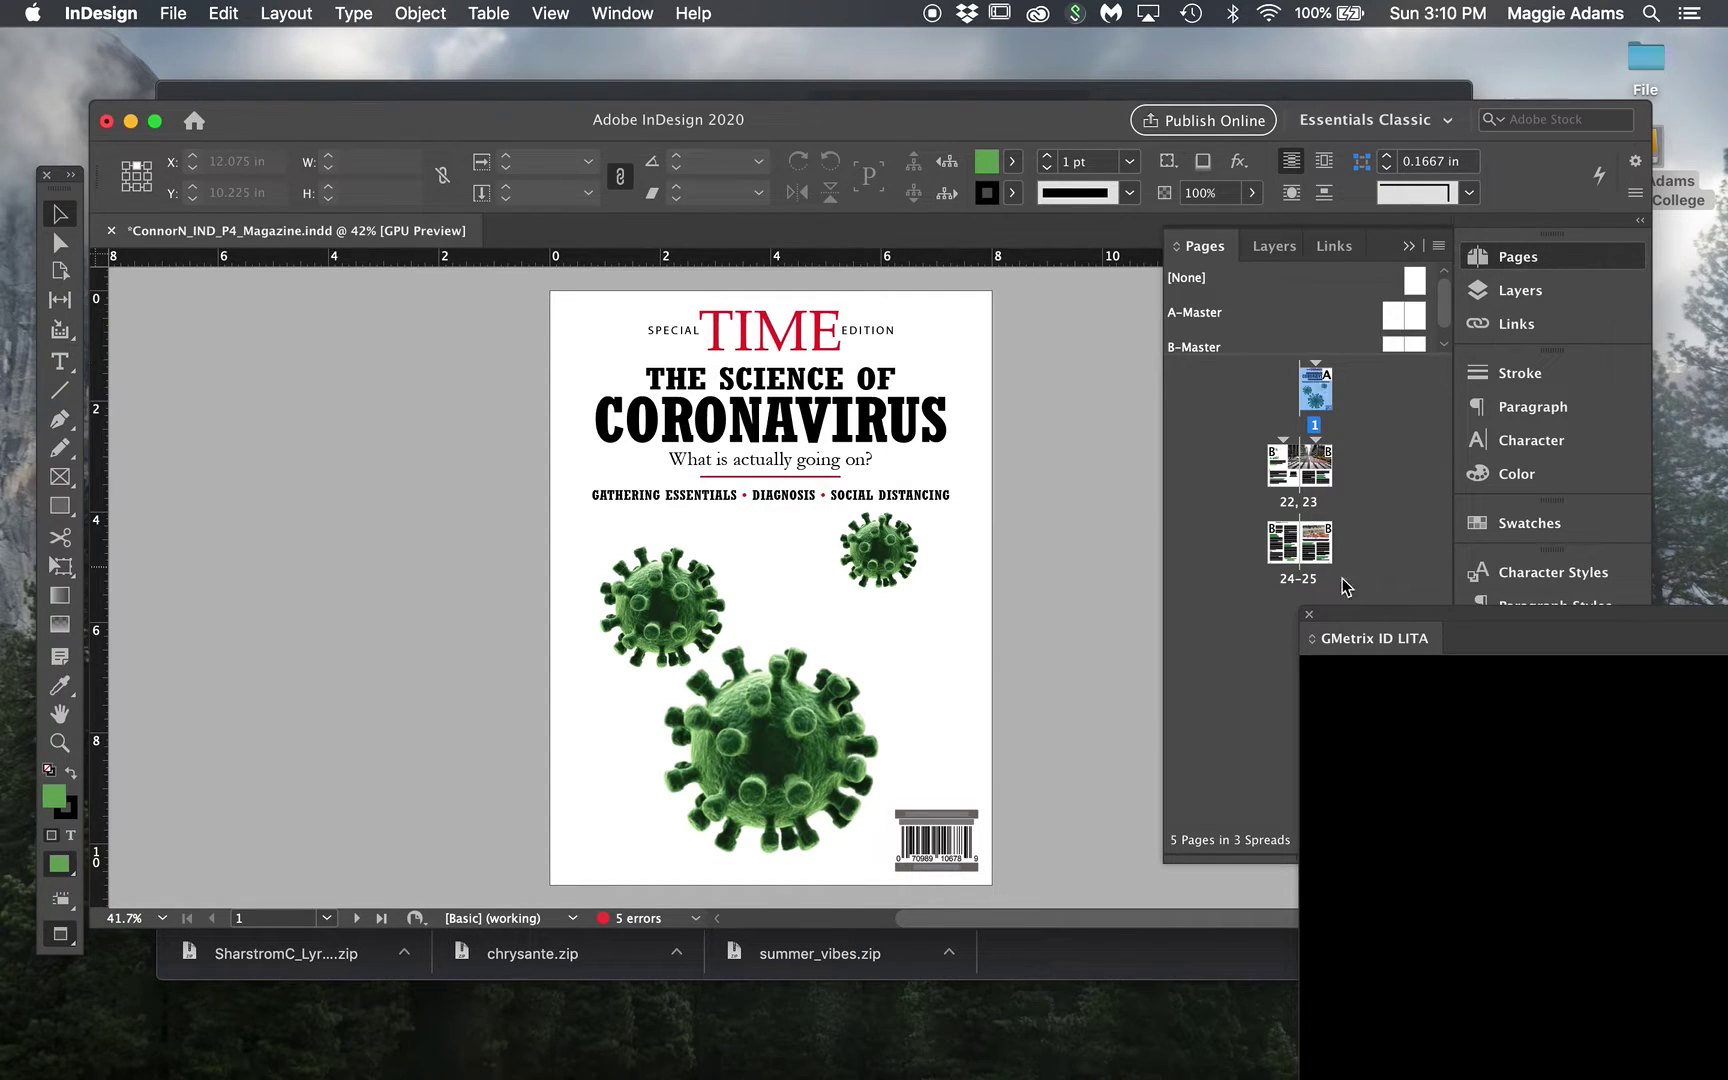
{"action": "left_click", "coordinate": [768, 127]}
{"action": "left_click_drag", "start_coordinate": [786, 127], "coordinate": [783, 82]}
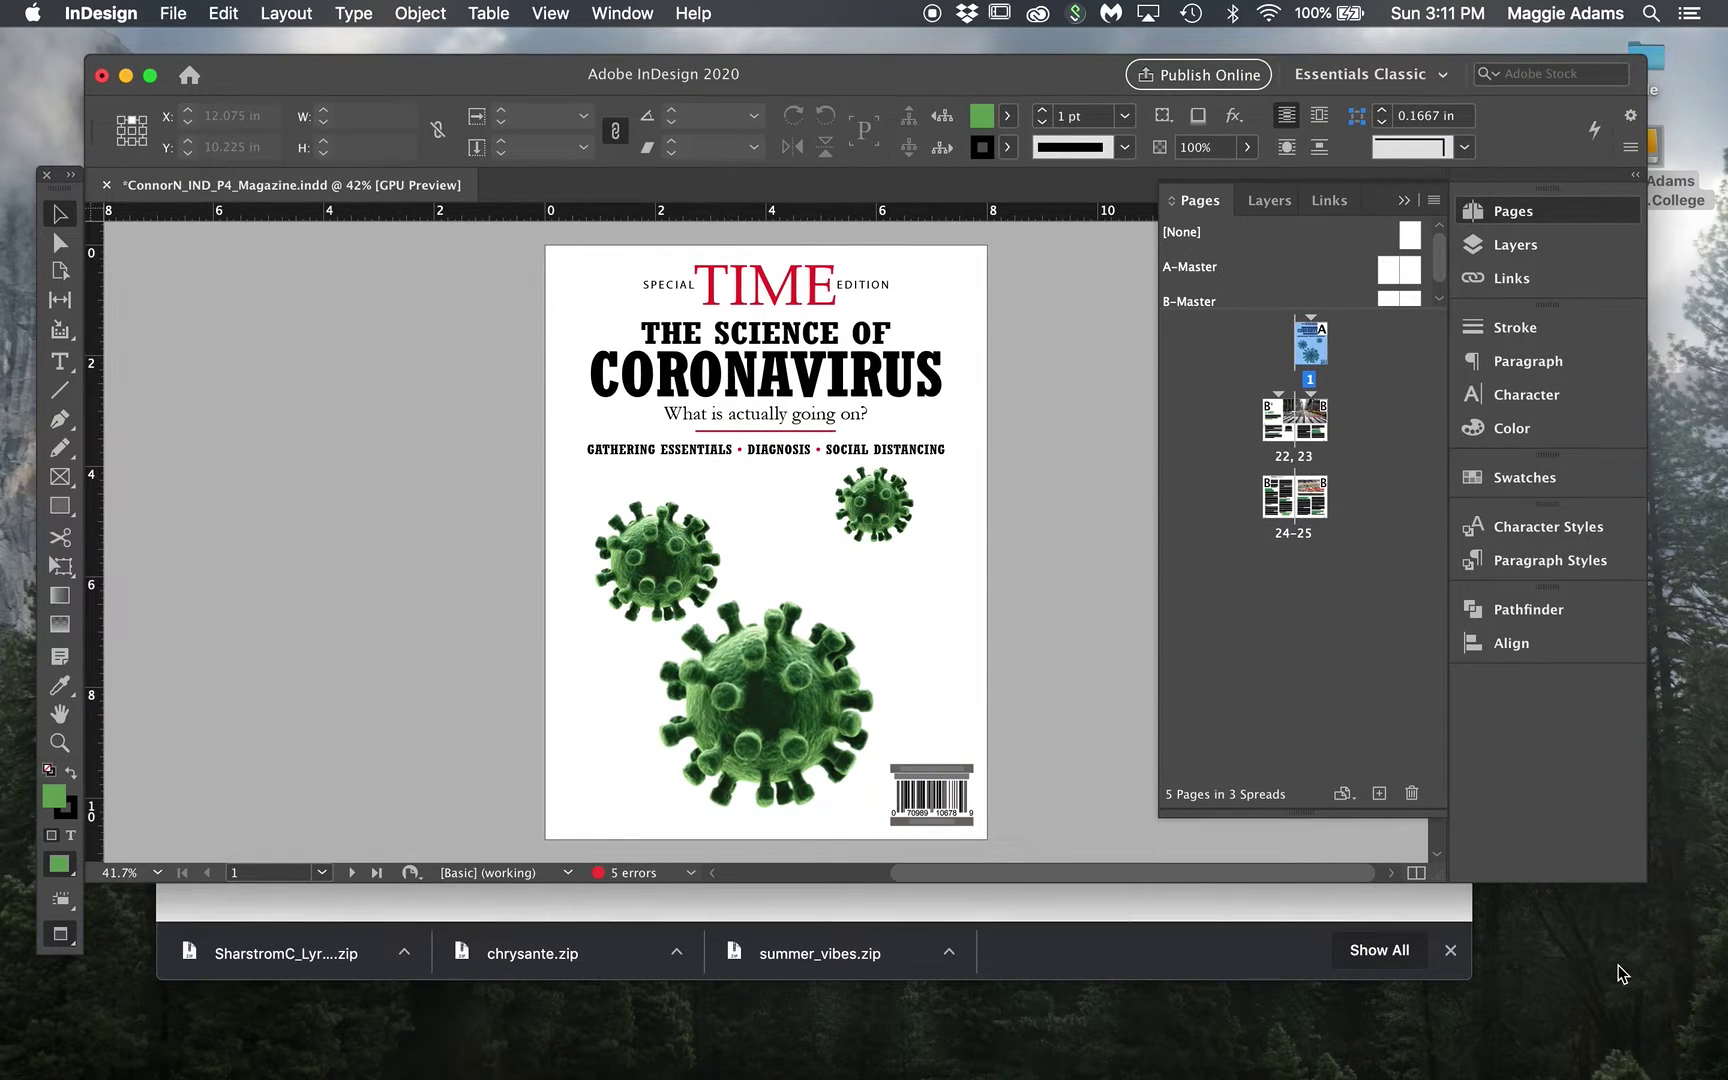
{"action": "left_click", "coordinate": [1652, 945]}
{"action": "left_click_drag", "start_coordinate": [1652, 945], "coordinate": [1661, 1004]}
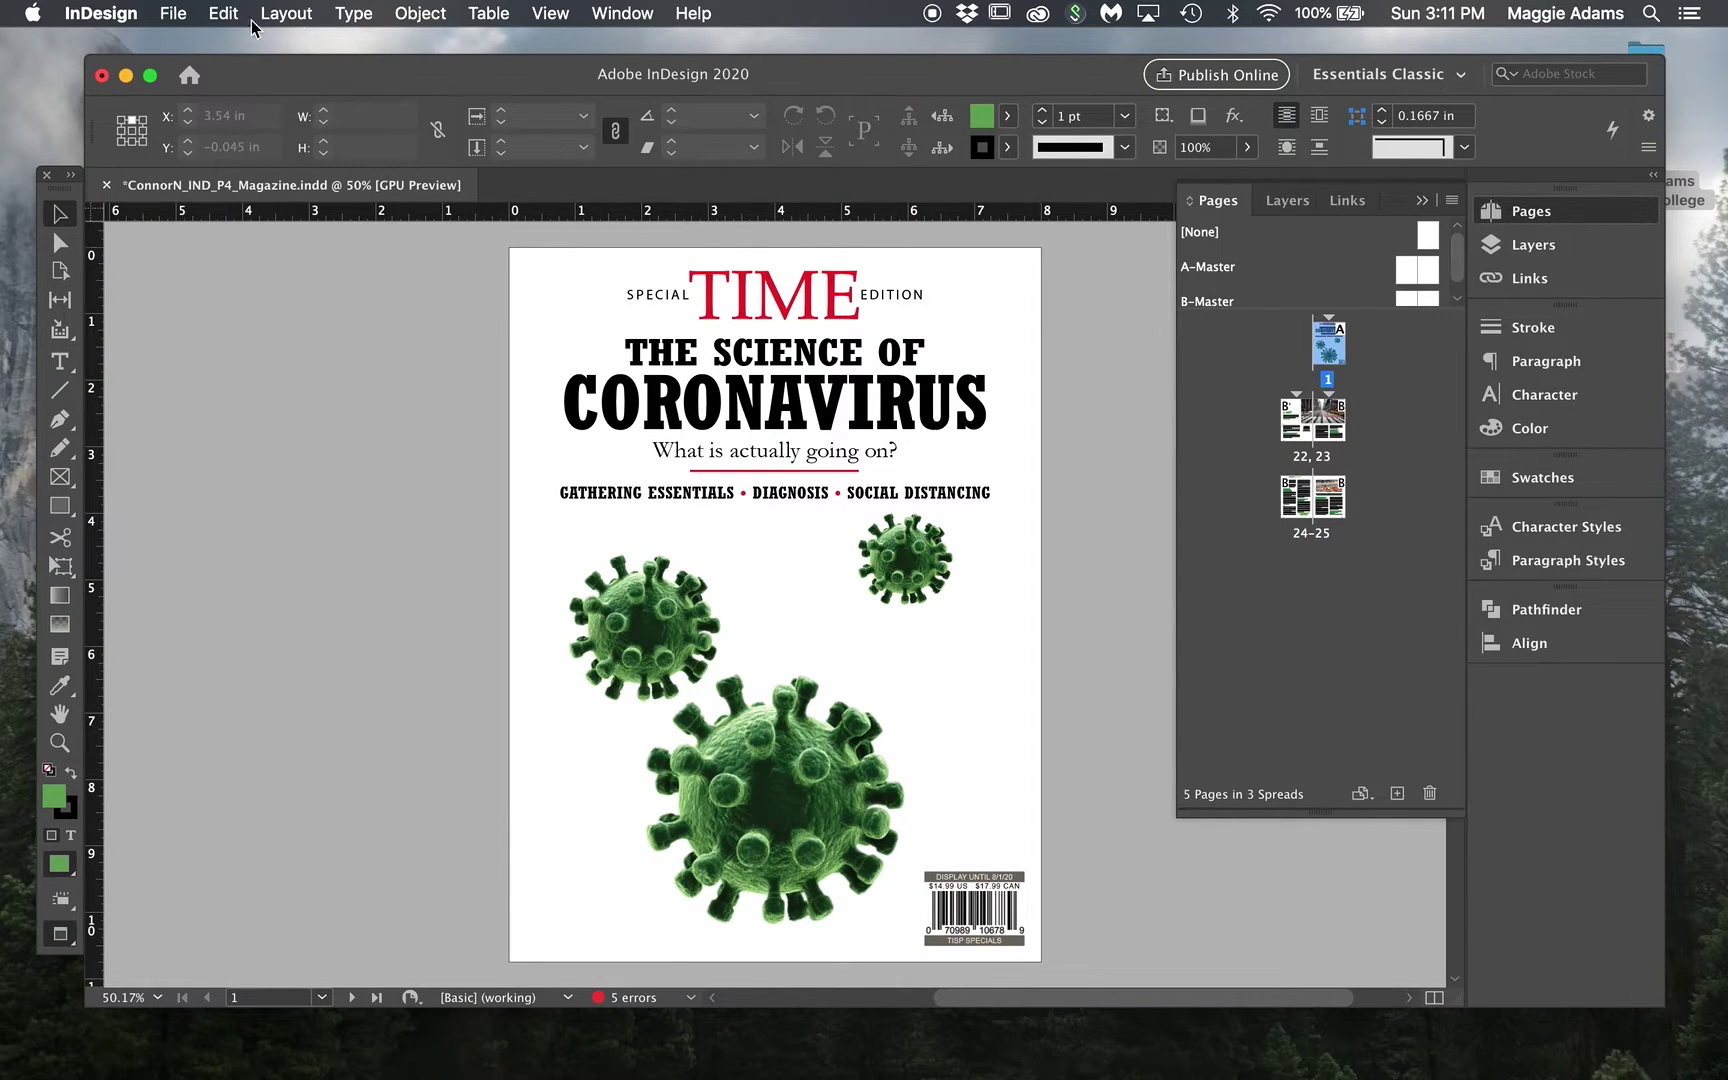
- Export the magazine as Adobe PDF (Print) to the Desktop as ConnorN_IND_P4_Magazine
{"action": "left_click", "coordinate": [173, 18]}
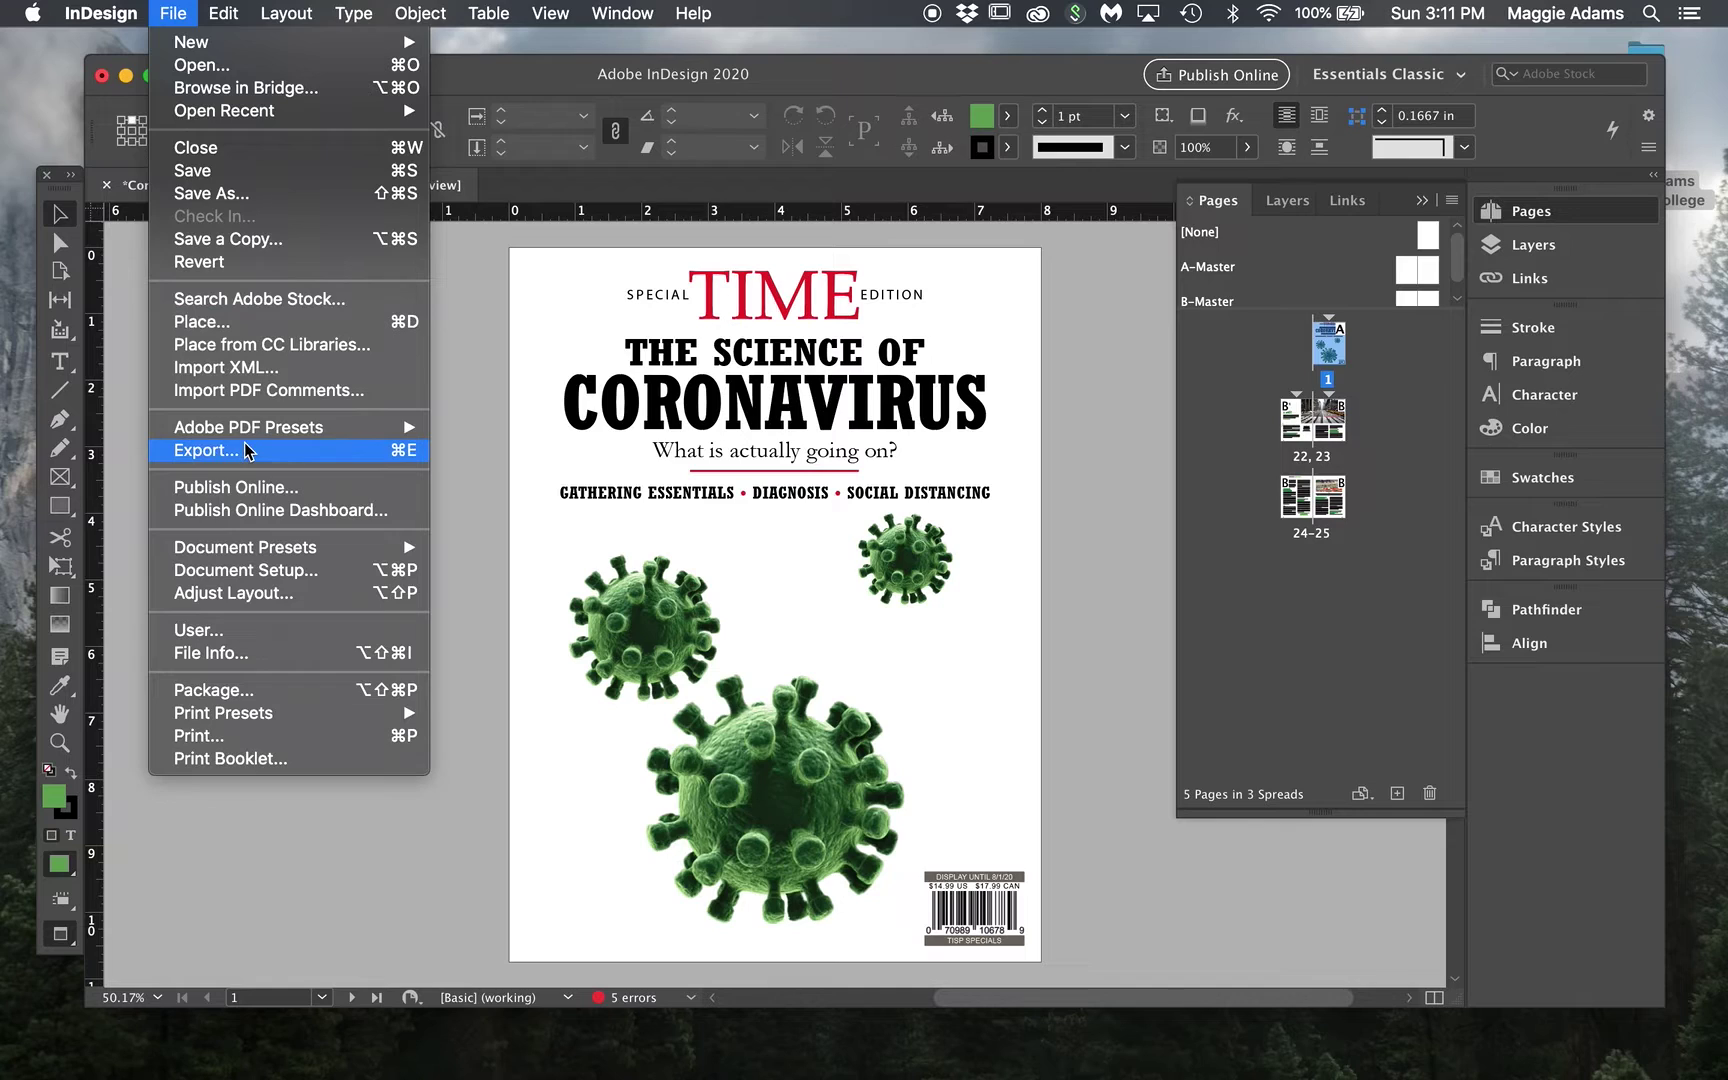
{"action": "left_click", "coordinate": [415, 455]}
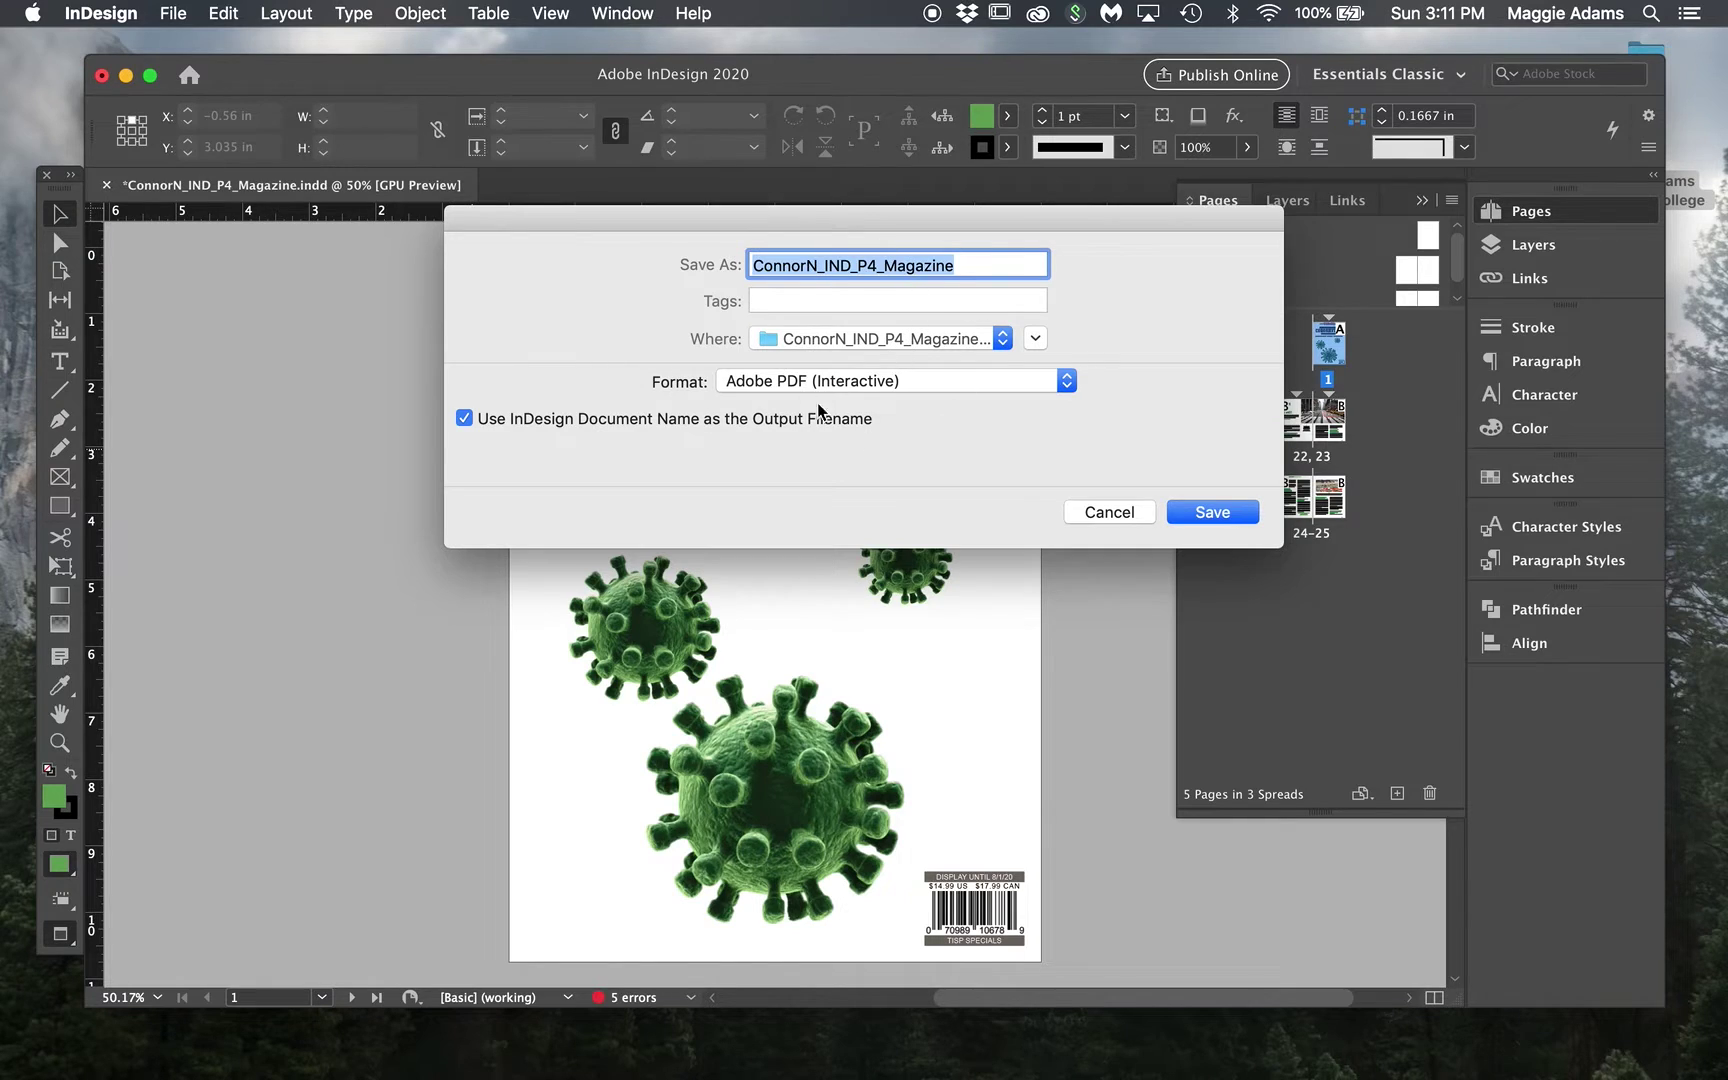
{"action": "left_click", "coordinate": [929, 395]}
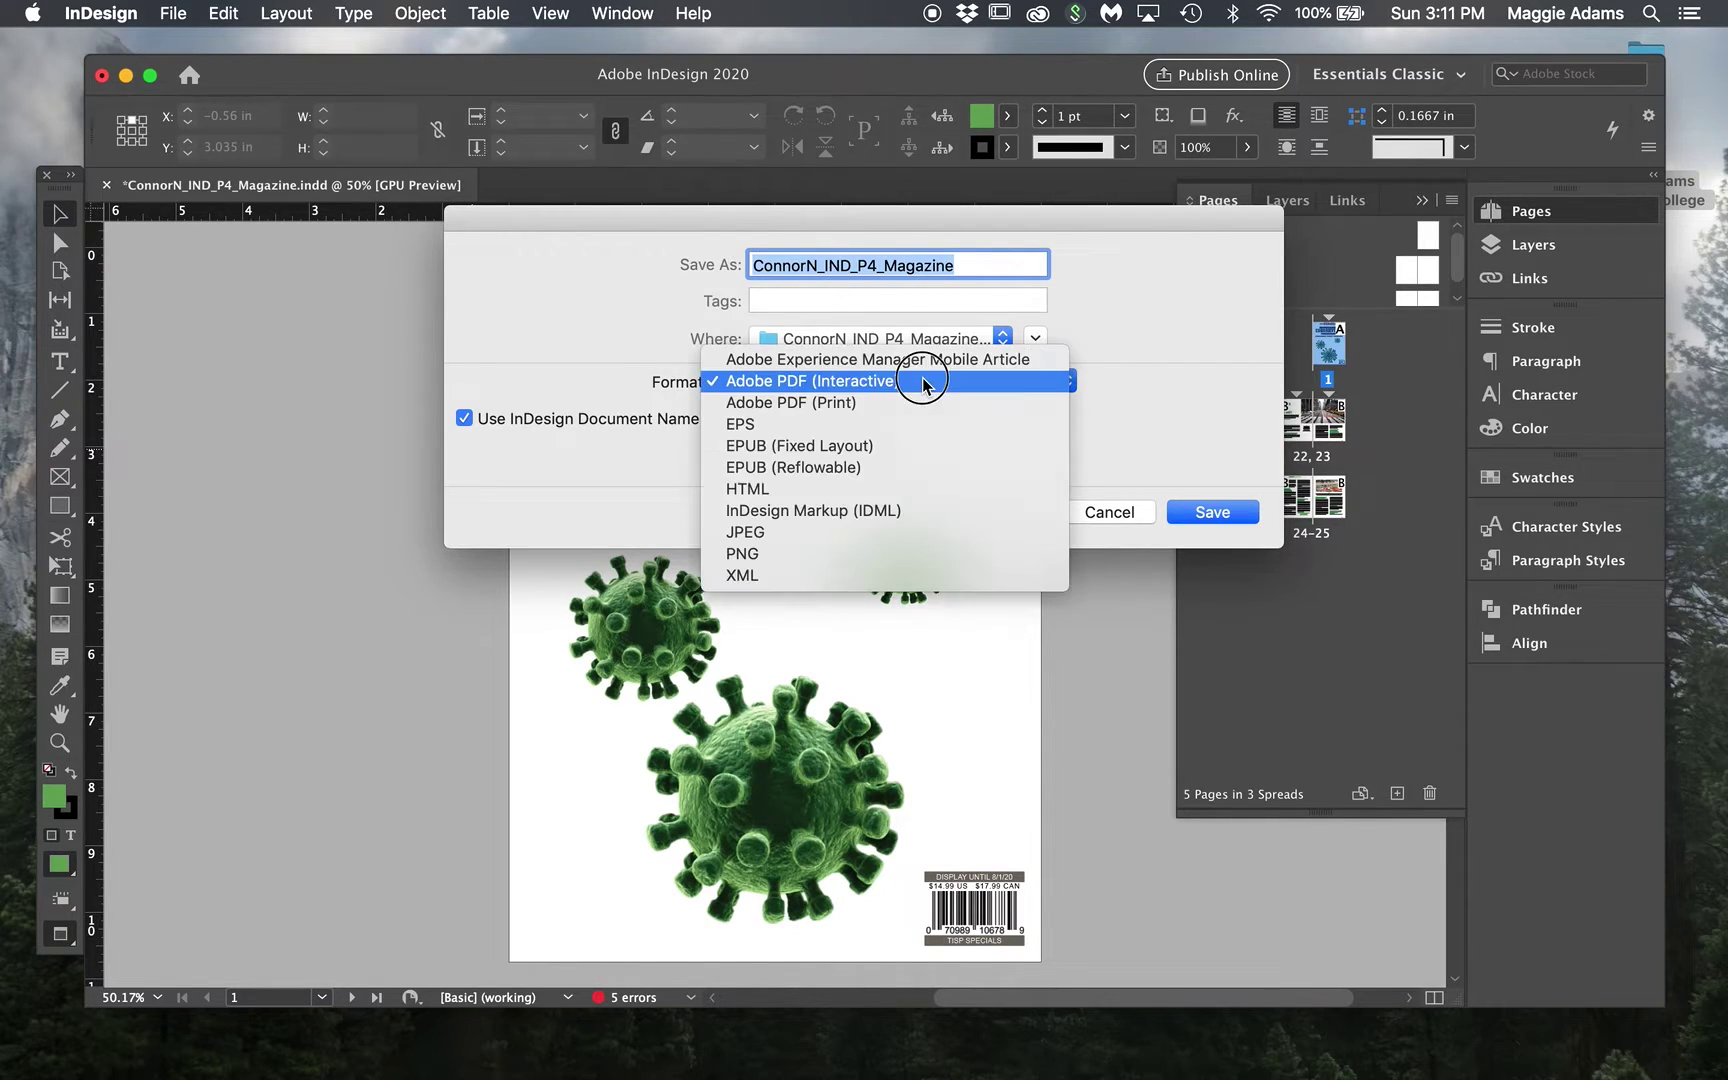
{"action": "left_click", "coordinate": [806, 404]}
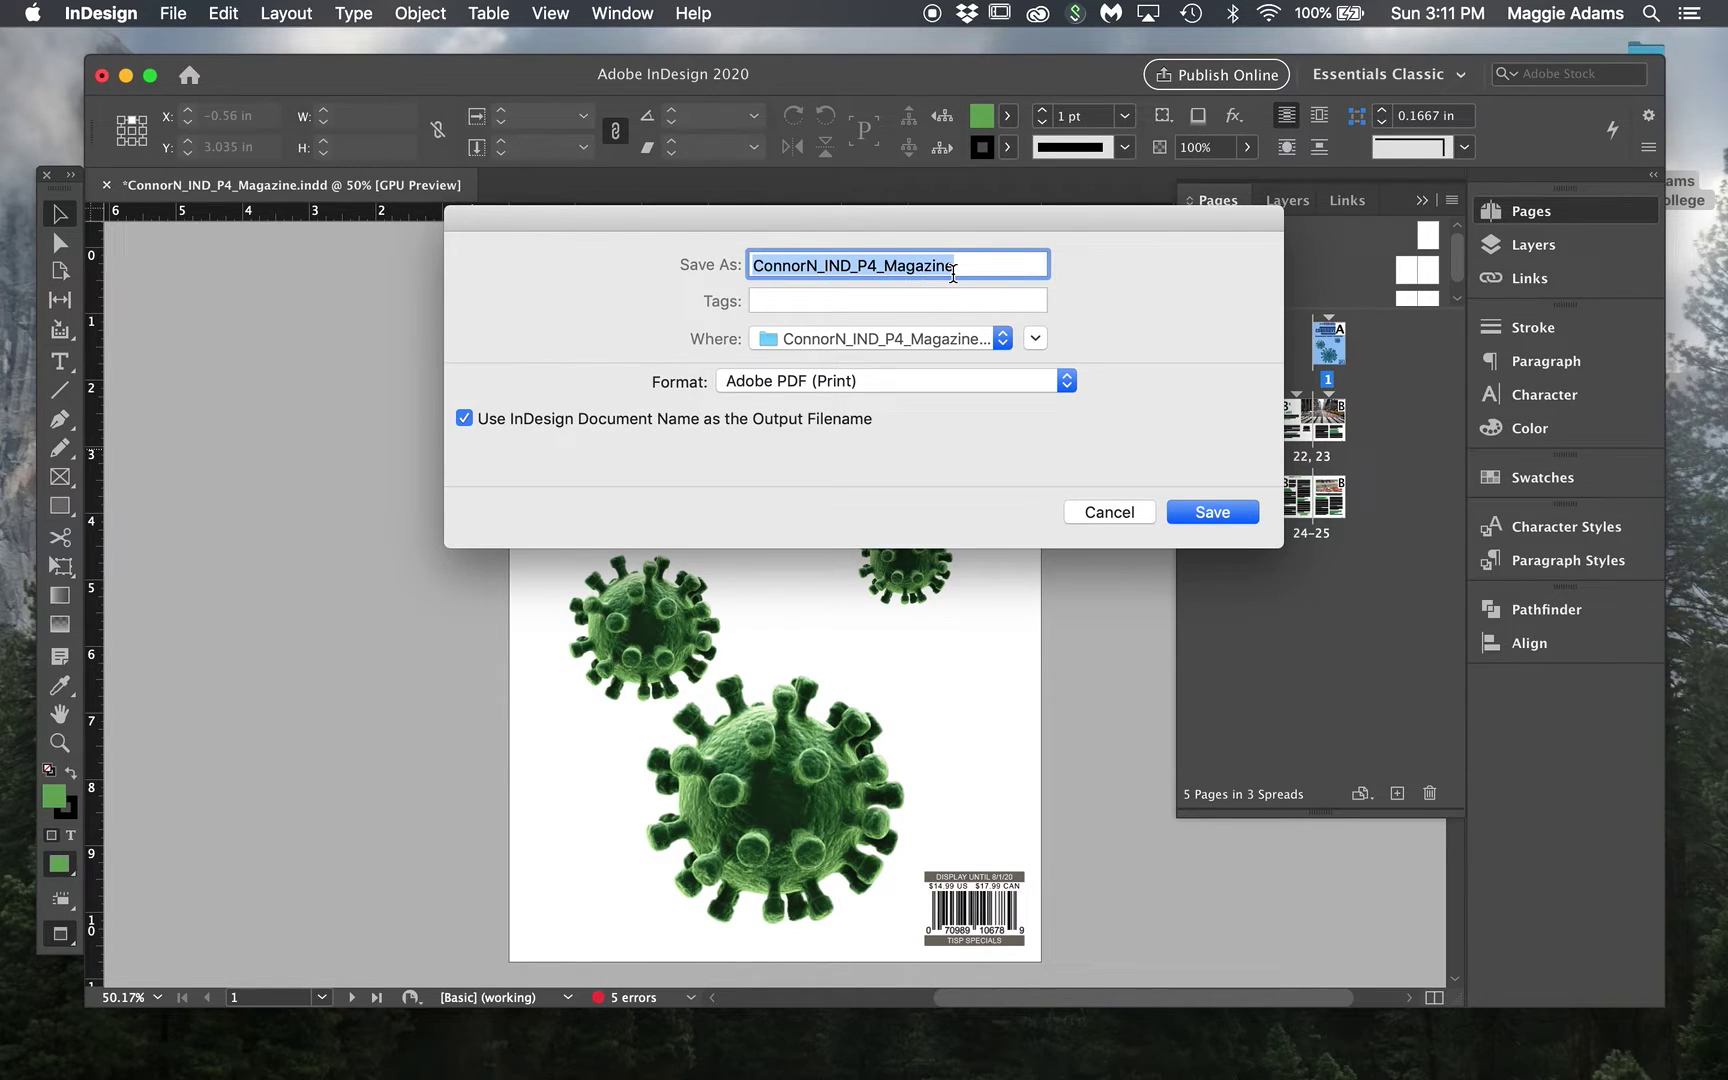
{"action": "left_click", "coordinate": [946, 340]}
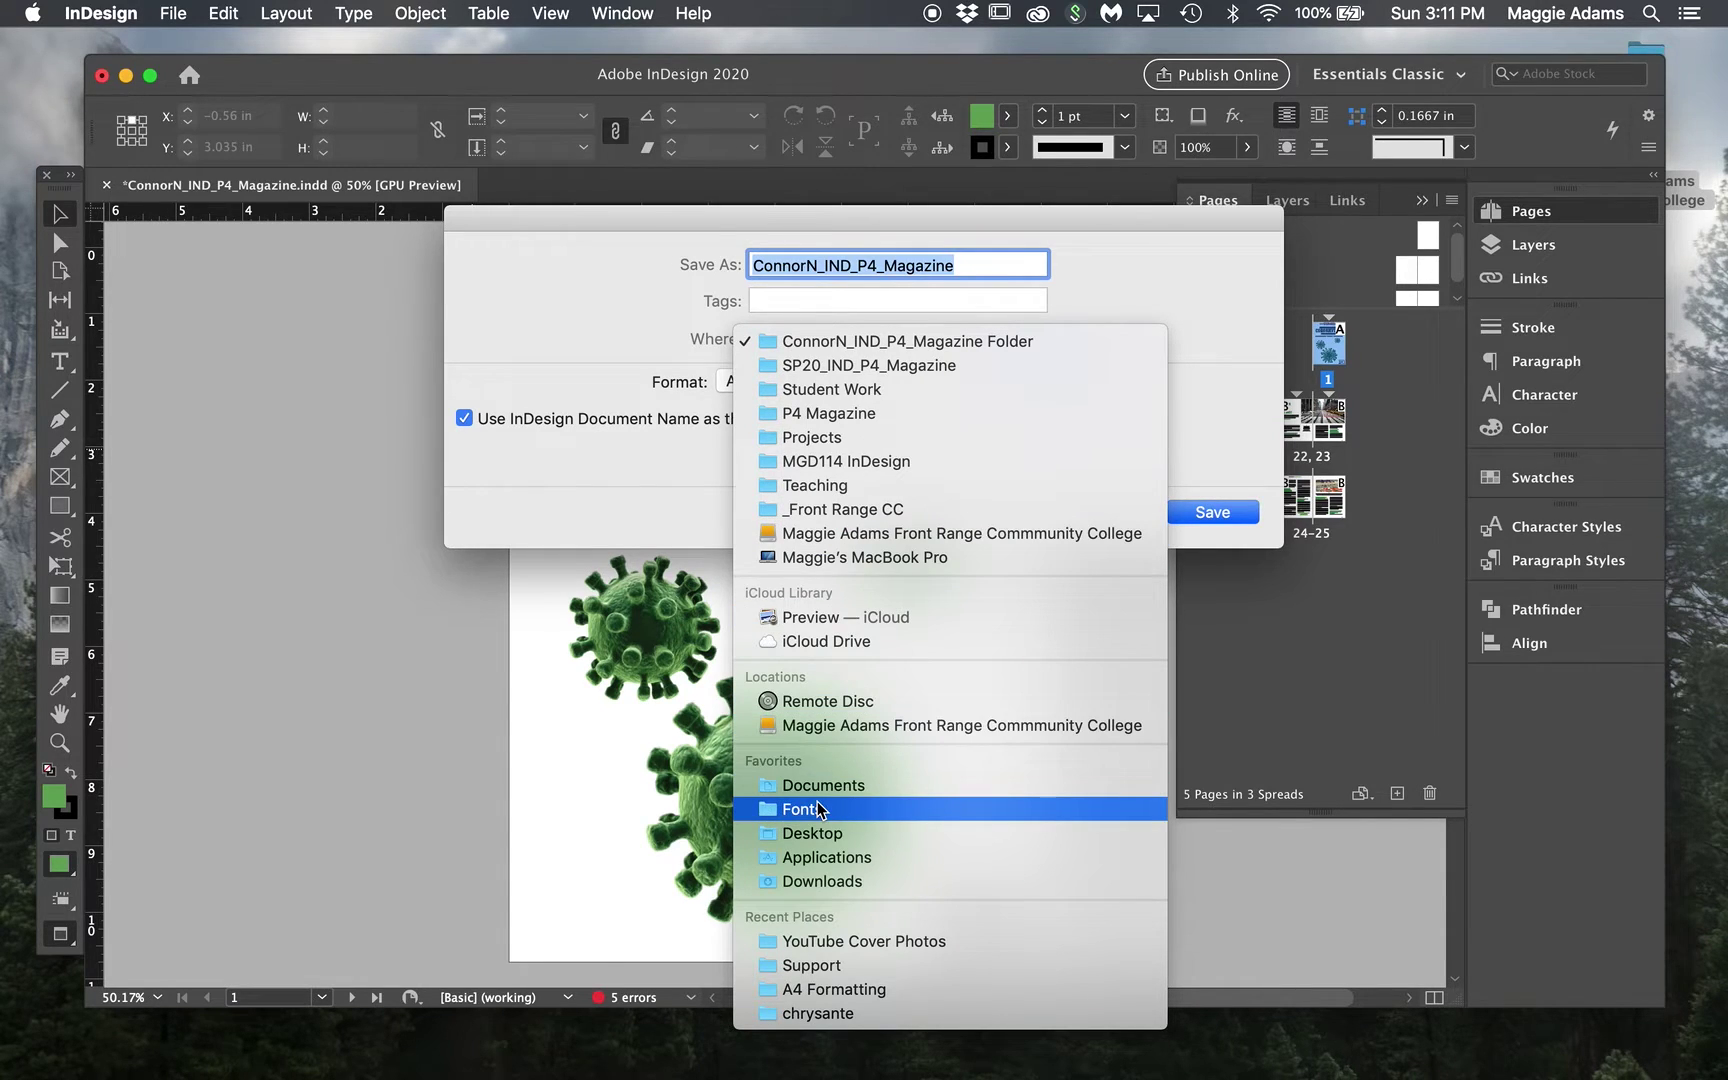
{"action": "left_click", "coordinate": [818, 832]}
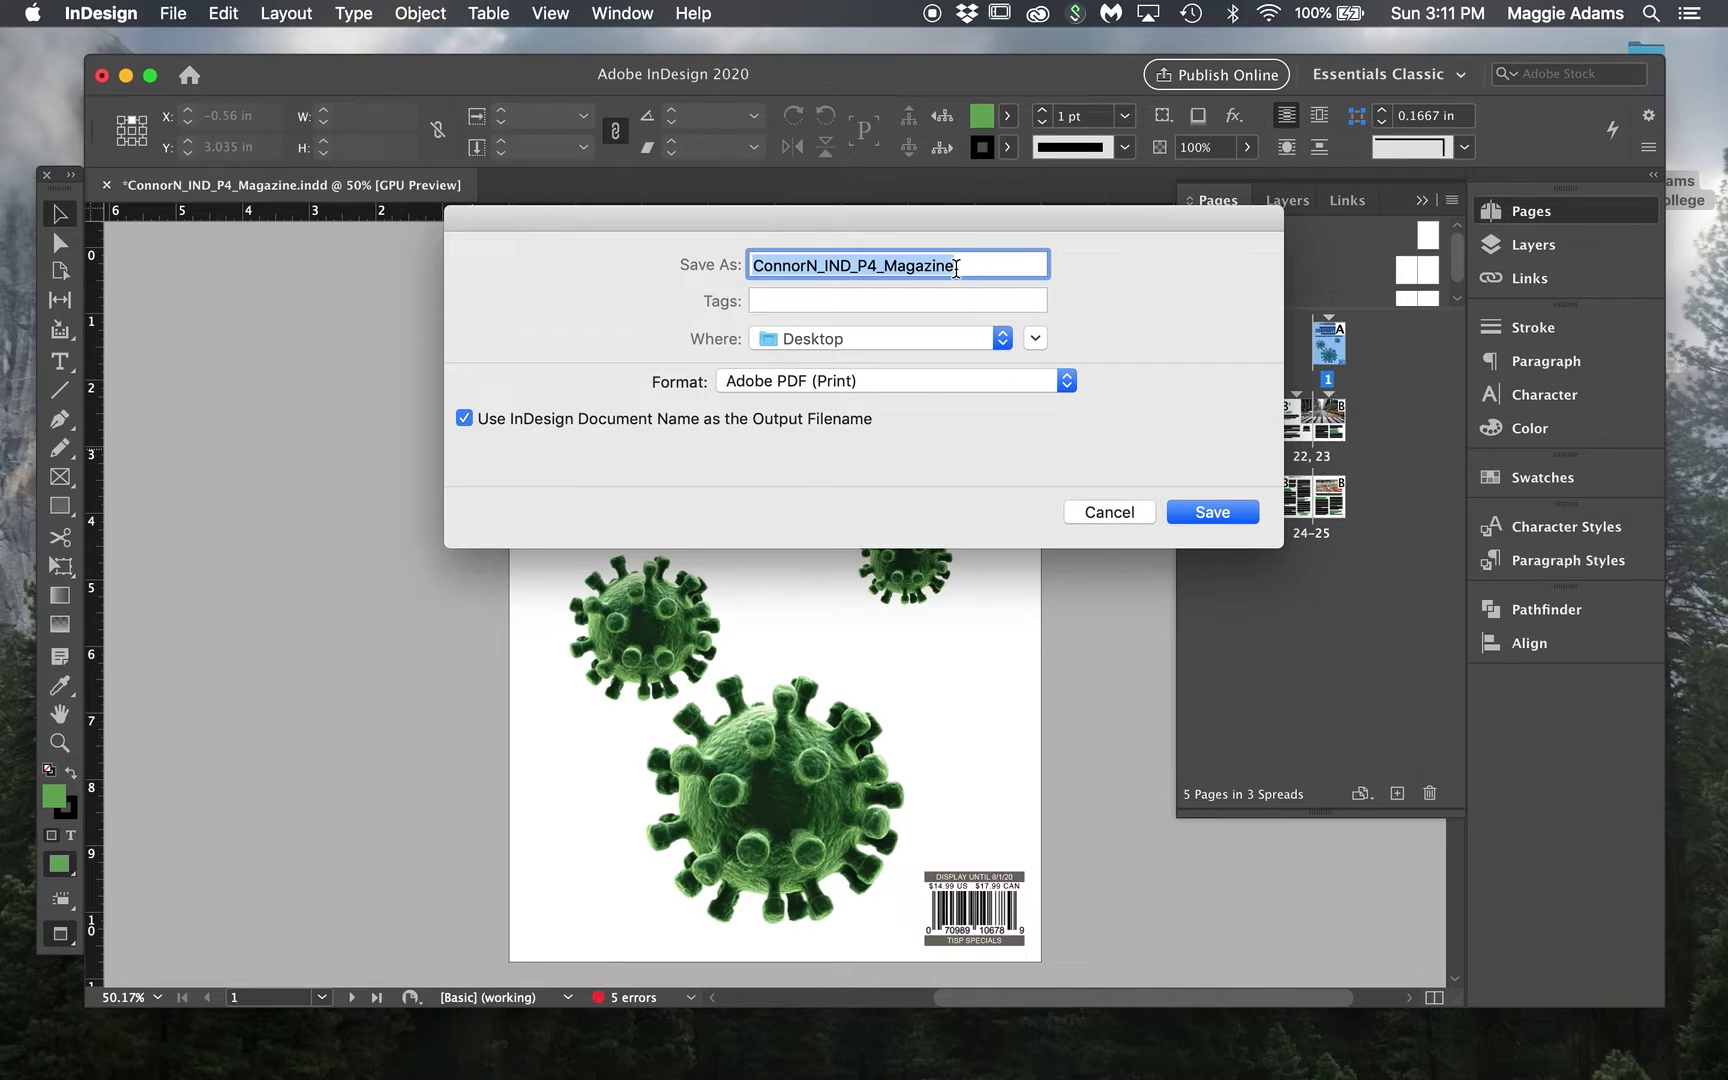
{"action": "left_click", "coordinate": [1213, 512]}
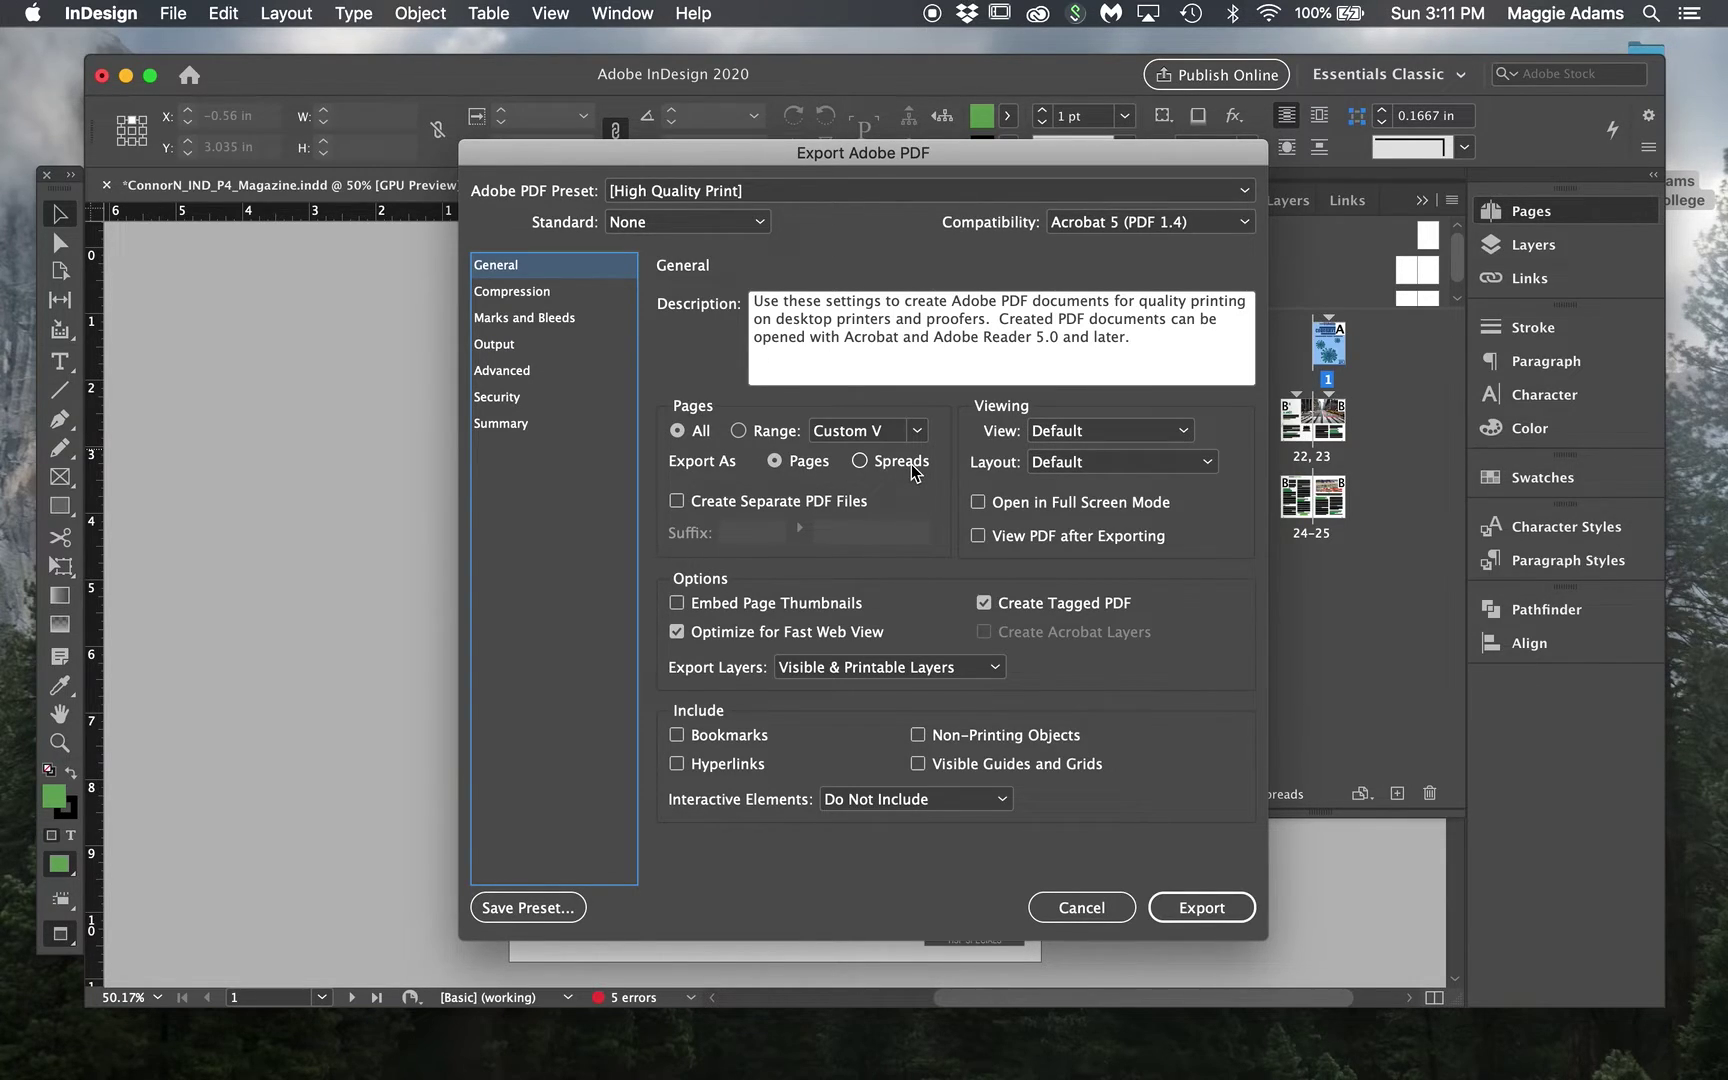
- Review the General and Marks and Bleeds settings, keep single Pages, and export the PDF
{"action": "left_click_drag", "start_coordinate": [1065, 152], "coordinate": [957, 124]}
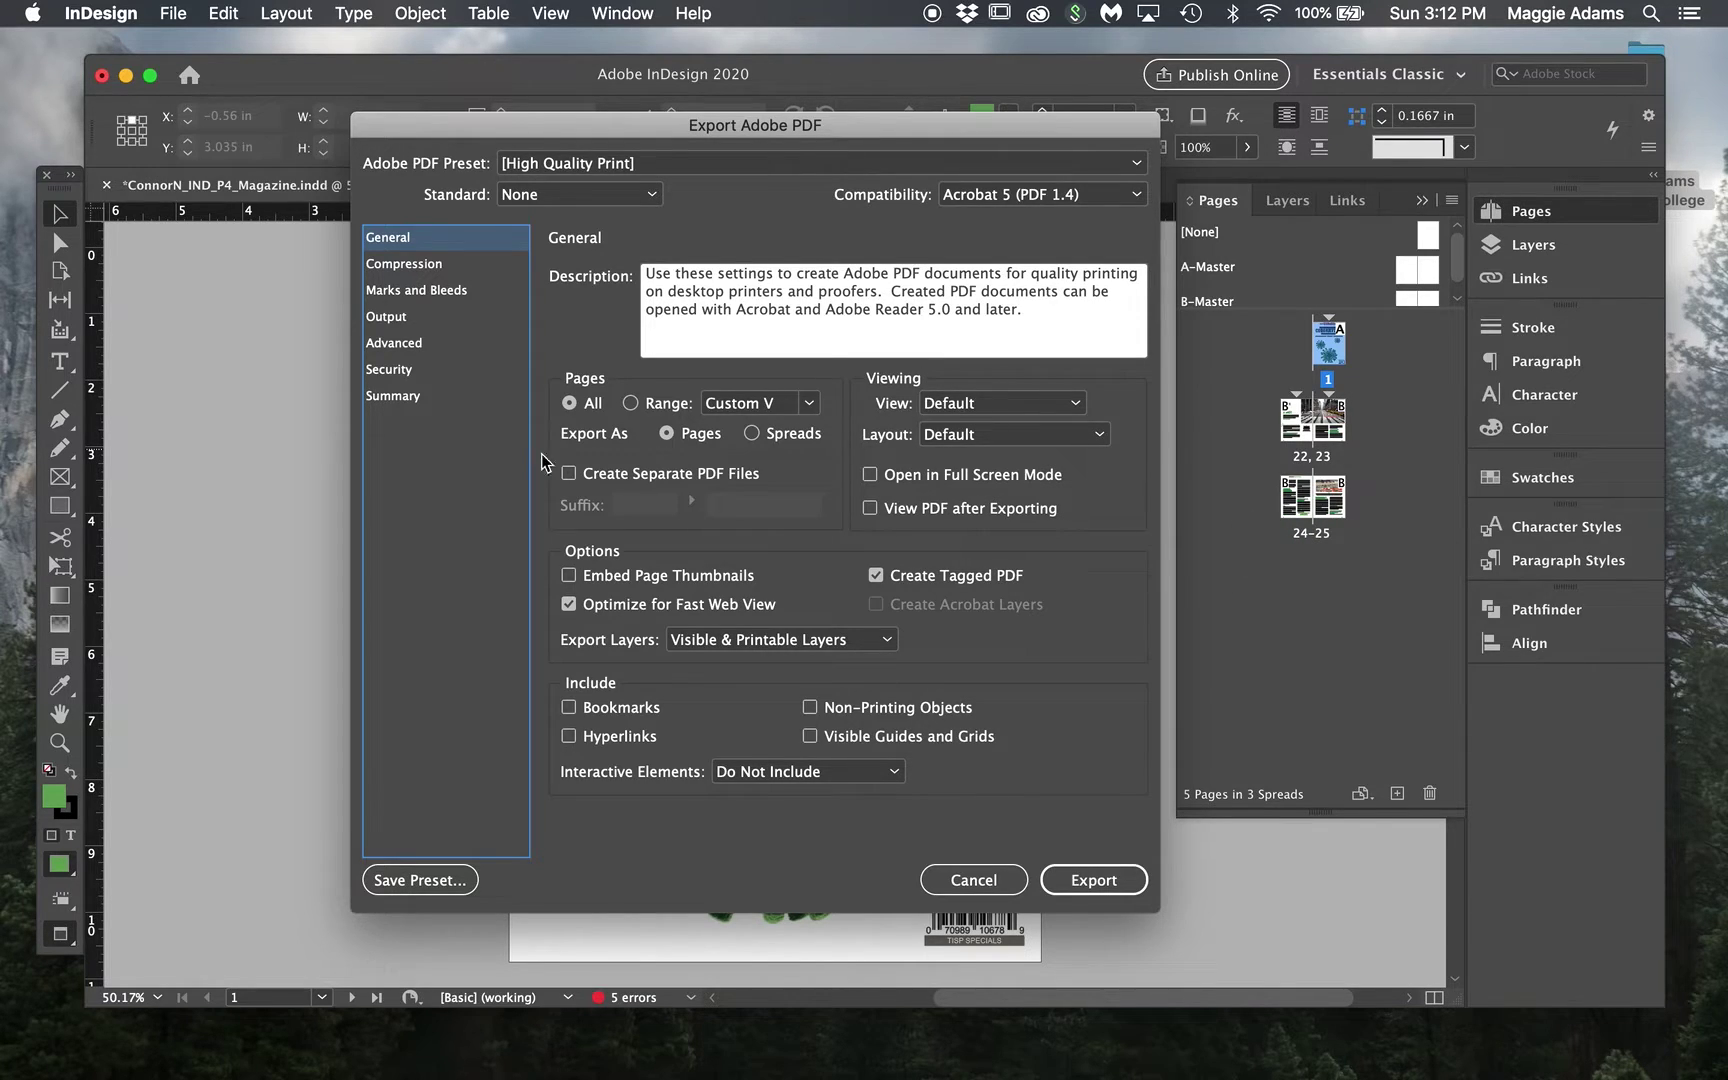
{"action": "left_click", "coordinate": [444, 292]}
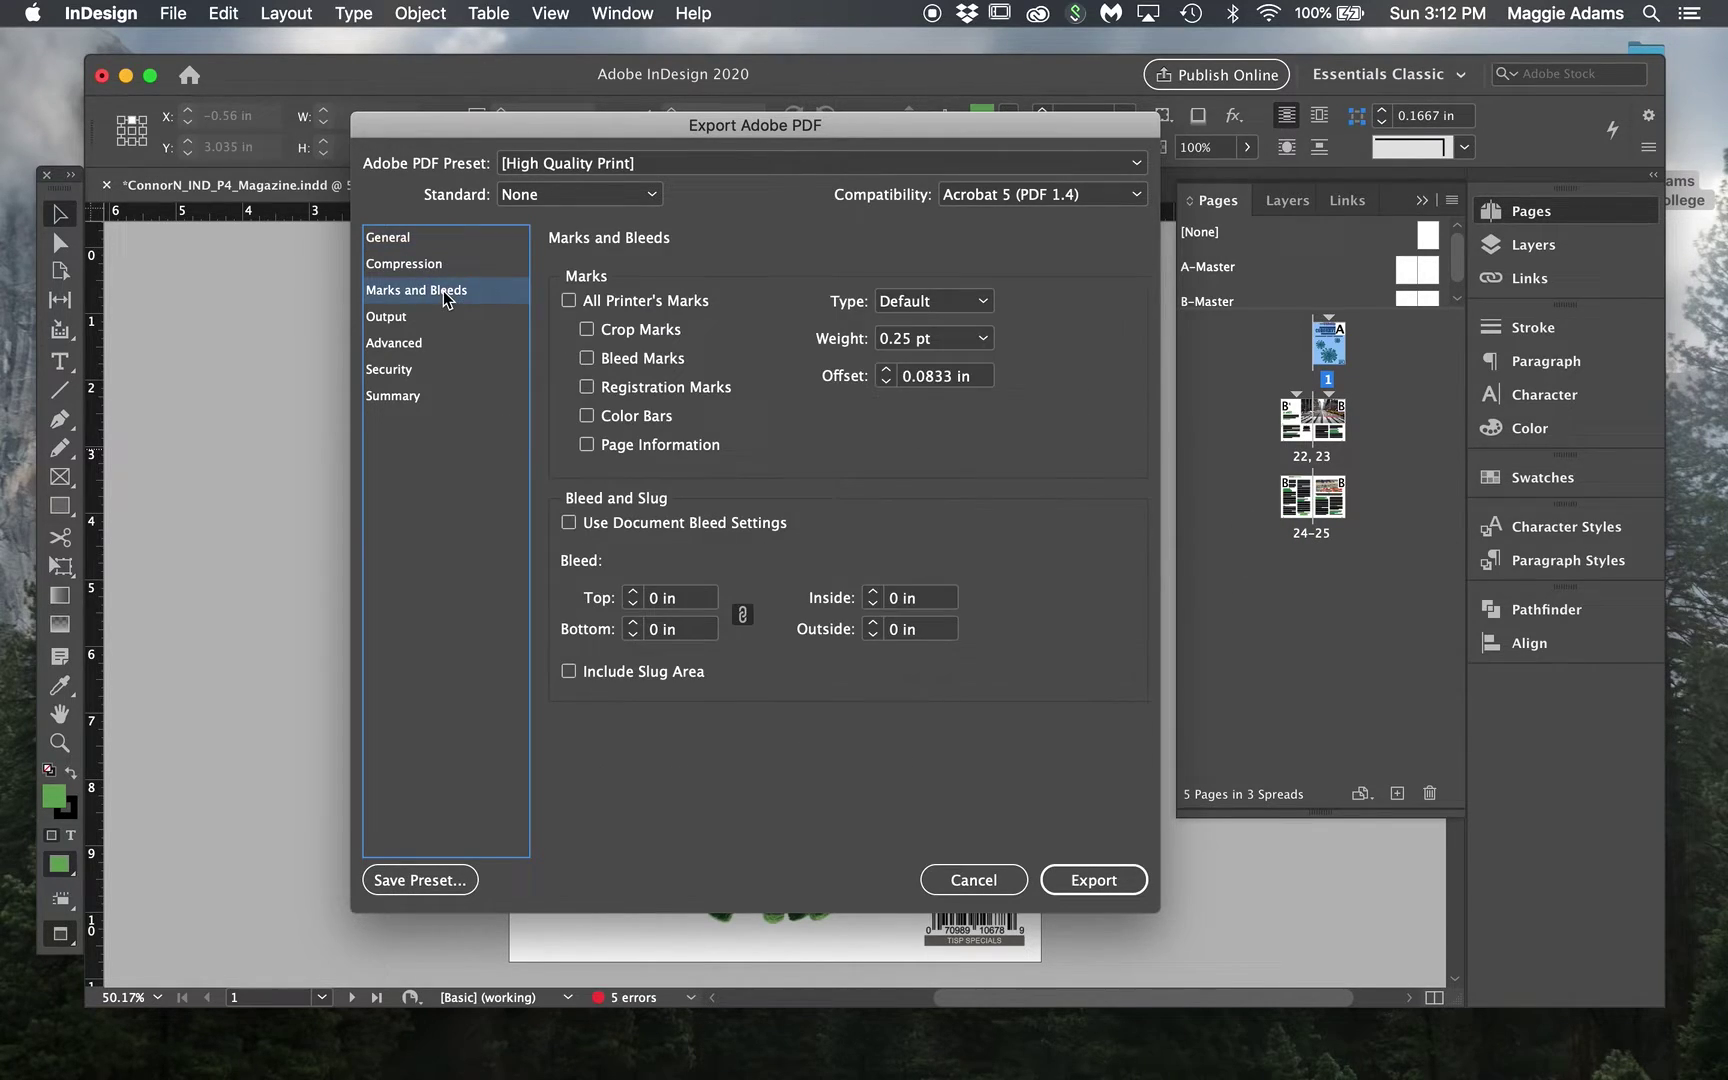
{"action": "left_click", "coordinate": [436, 238]}
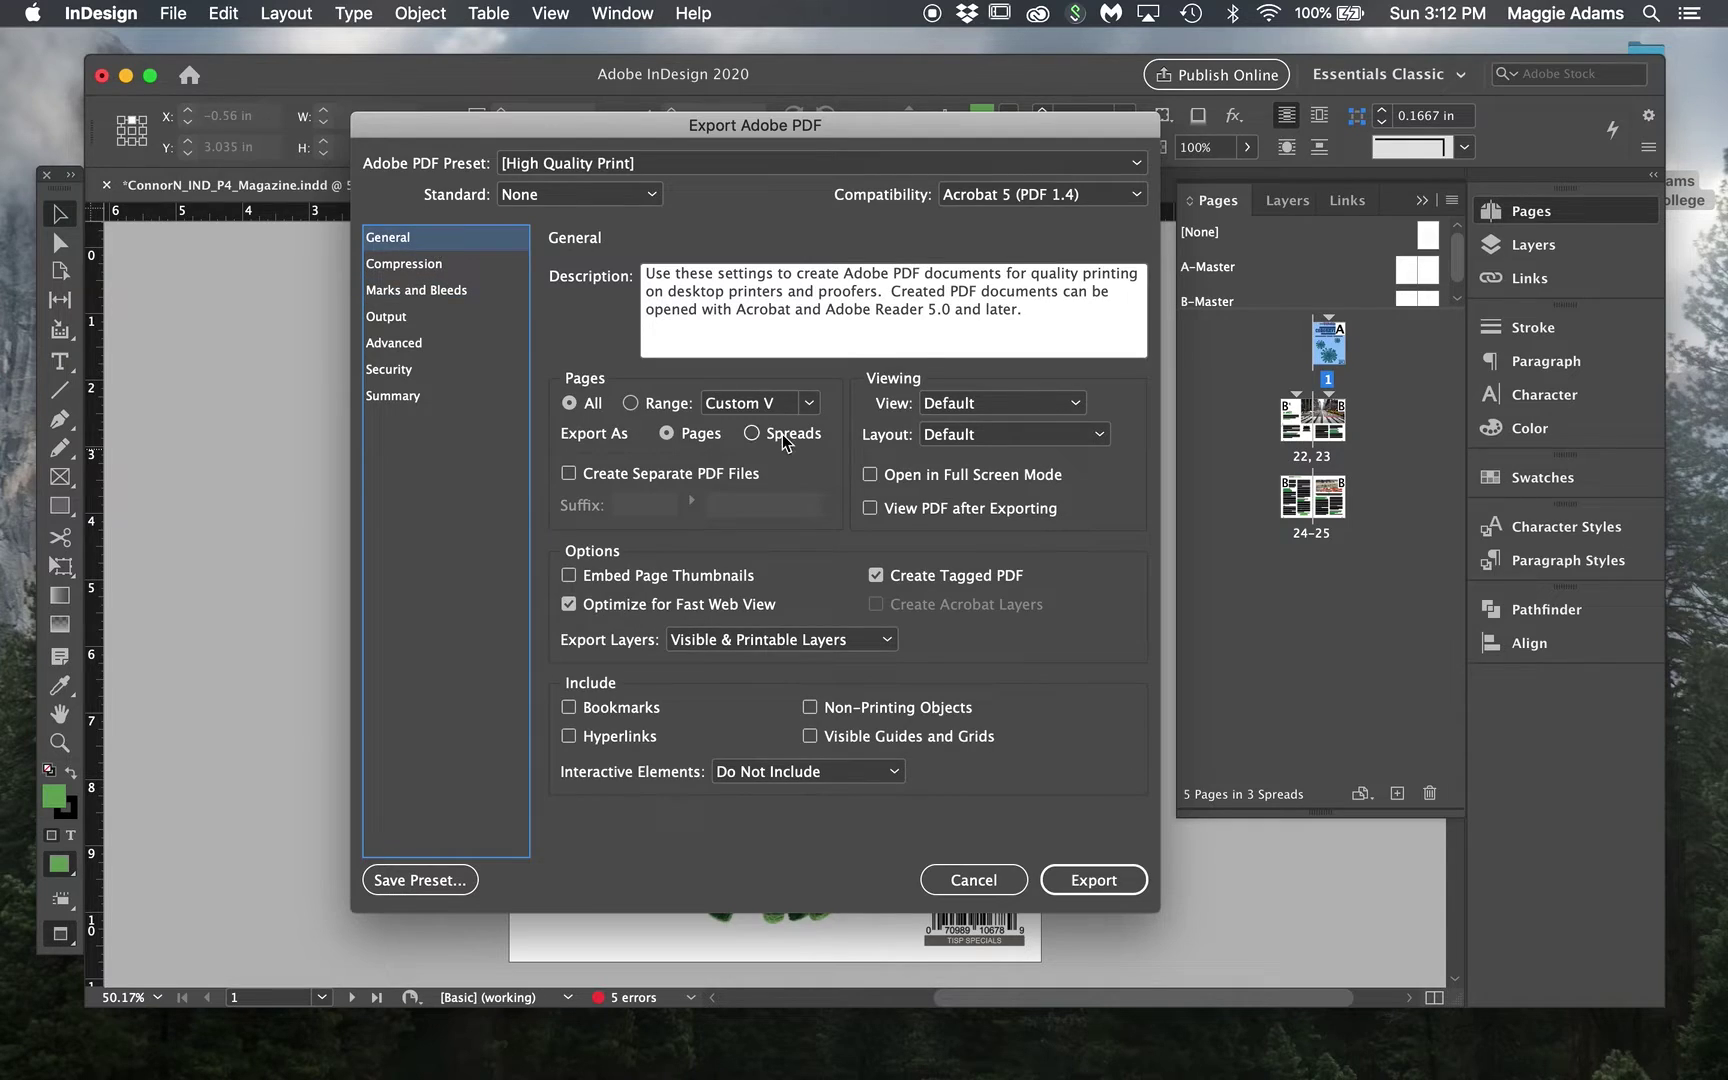
{"action": "left_click", "coordinate": [697, 440]}
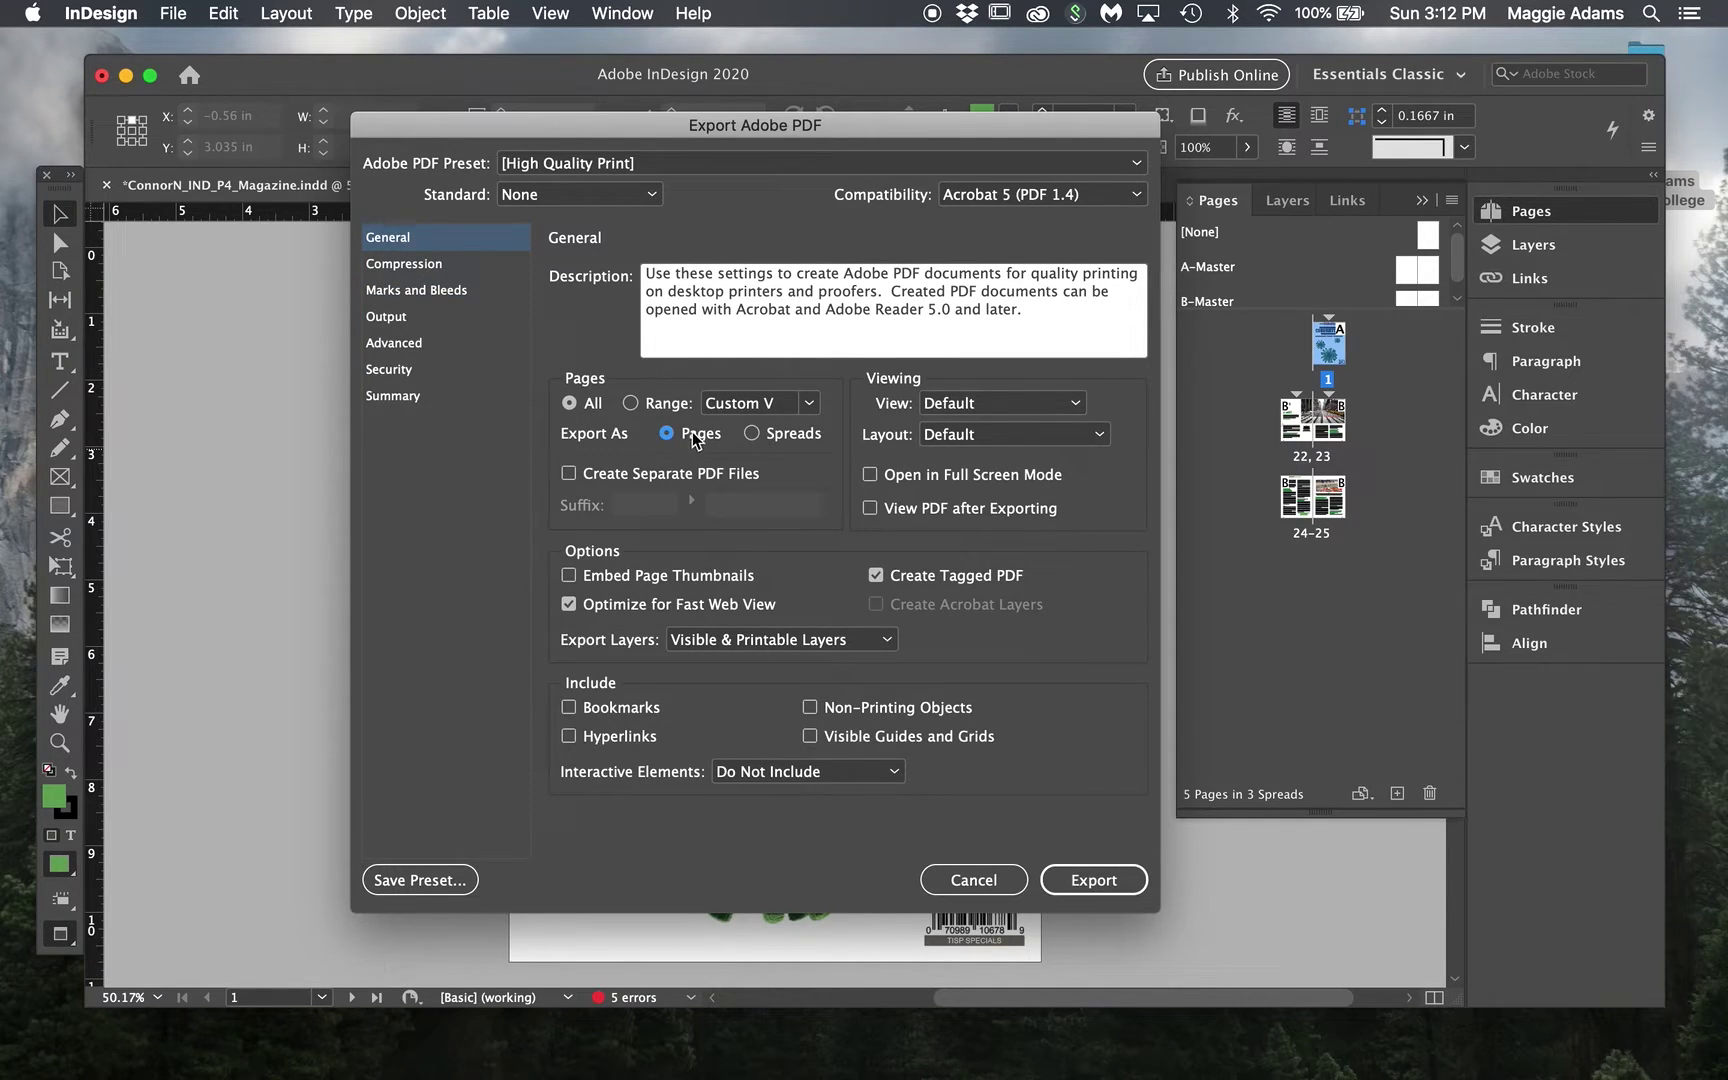
{"action": "left_click", "coordinate": [380, 292]}
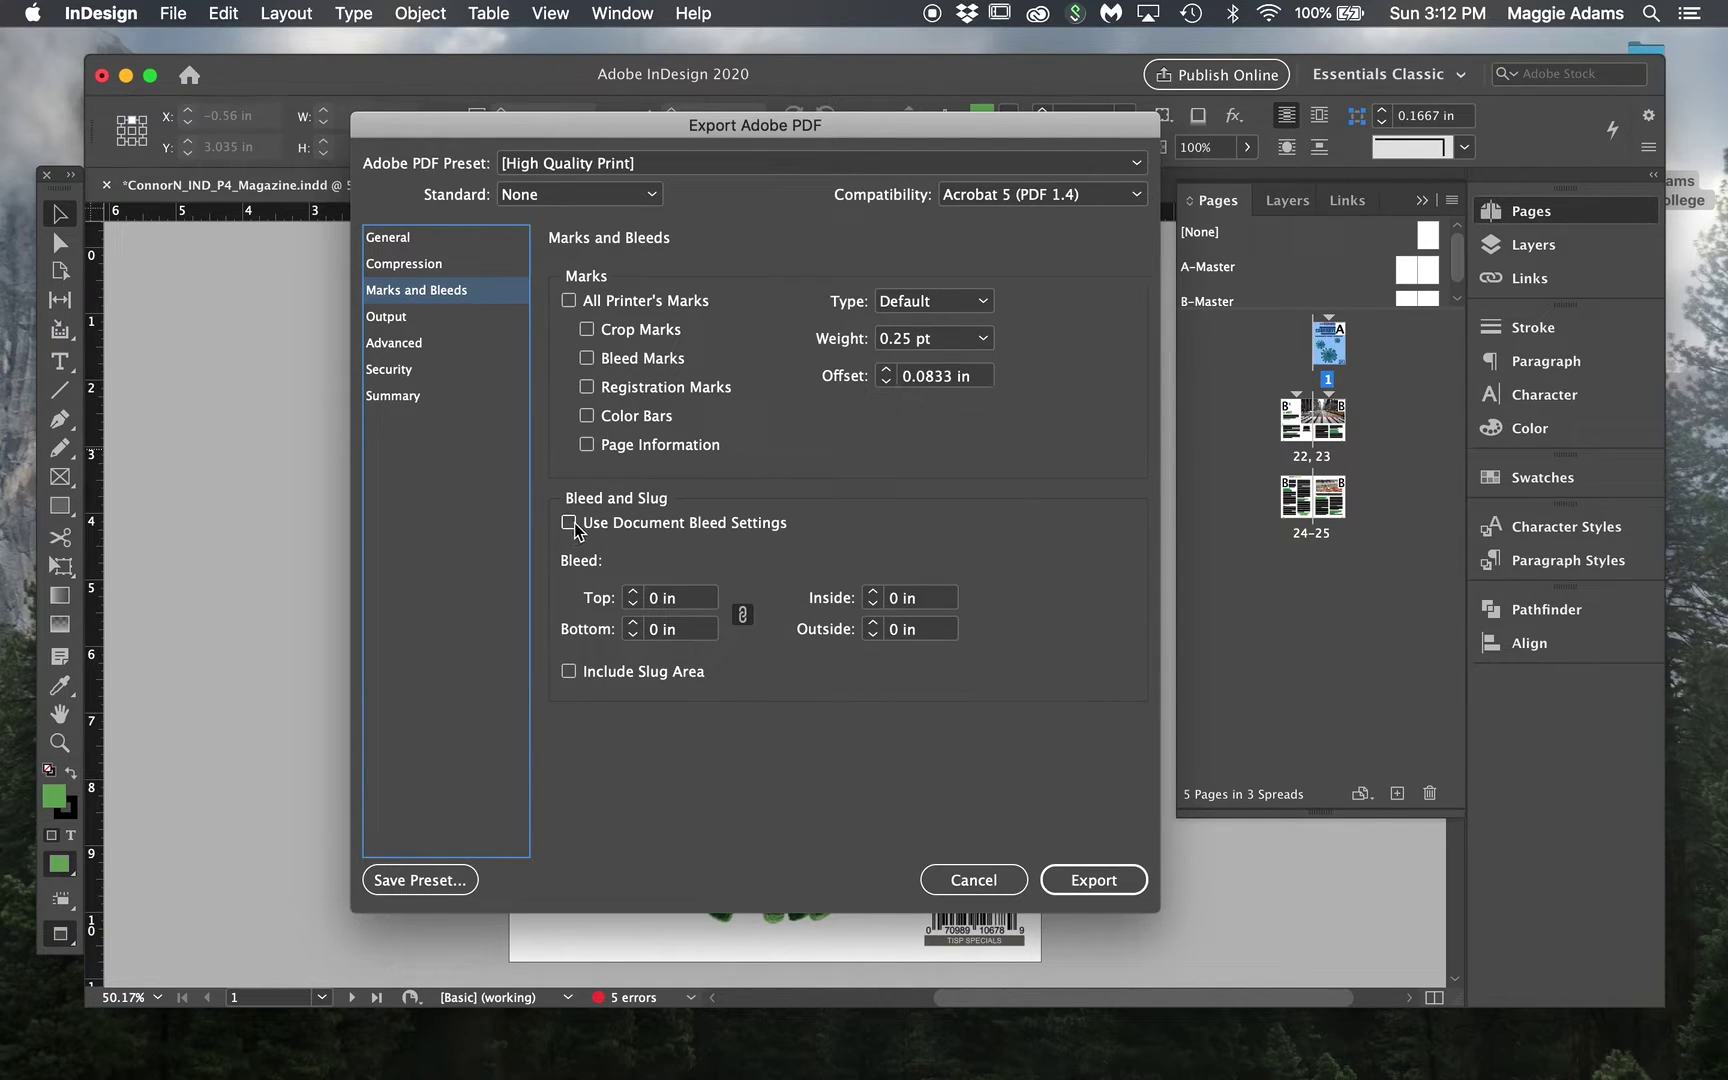
{"action": "left_click", "coordinate": [1112, 880]}
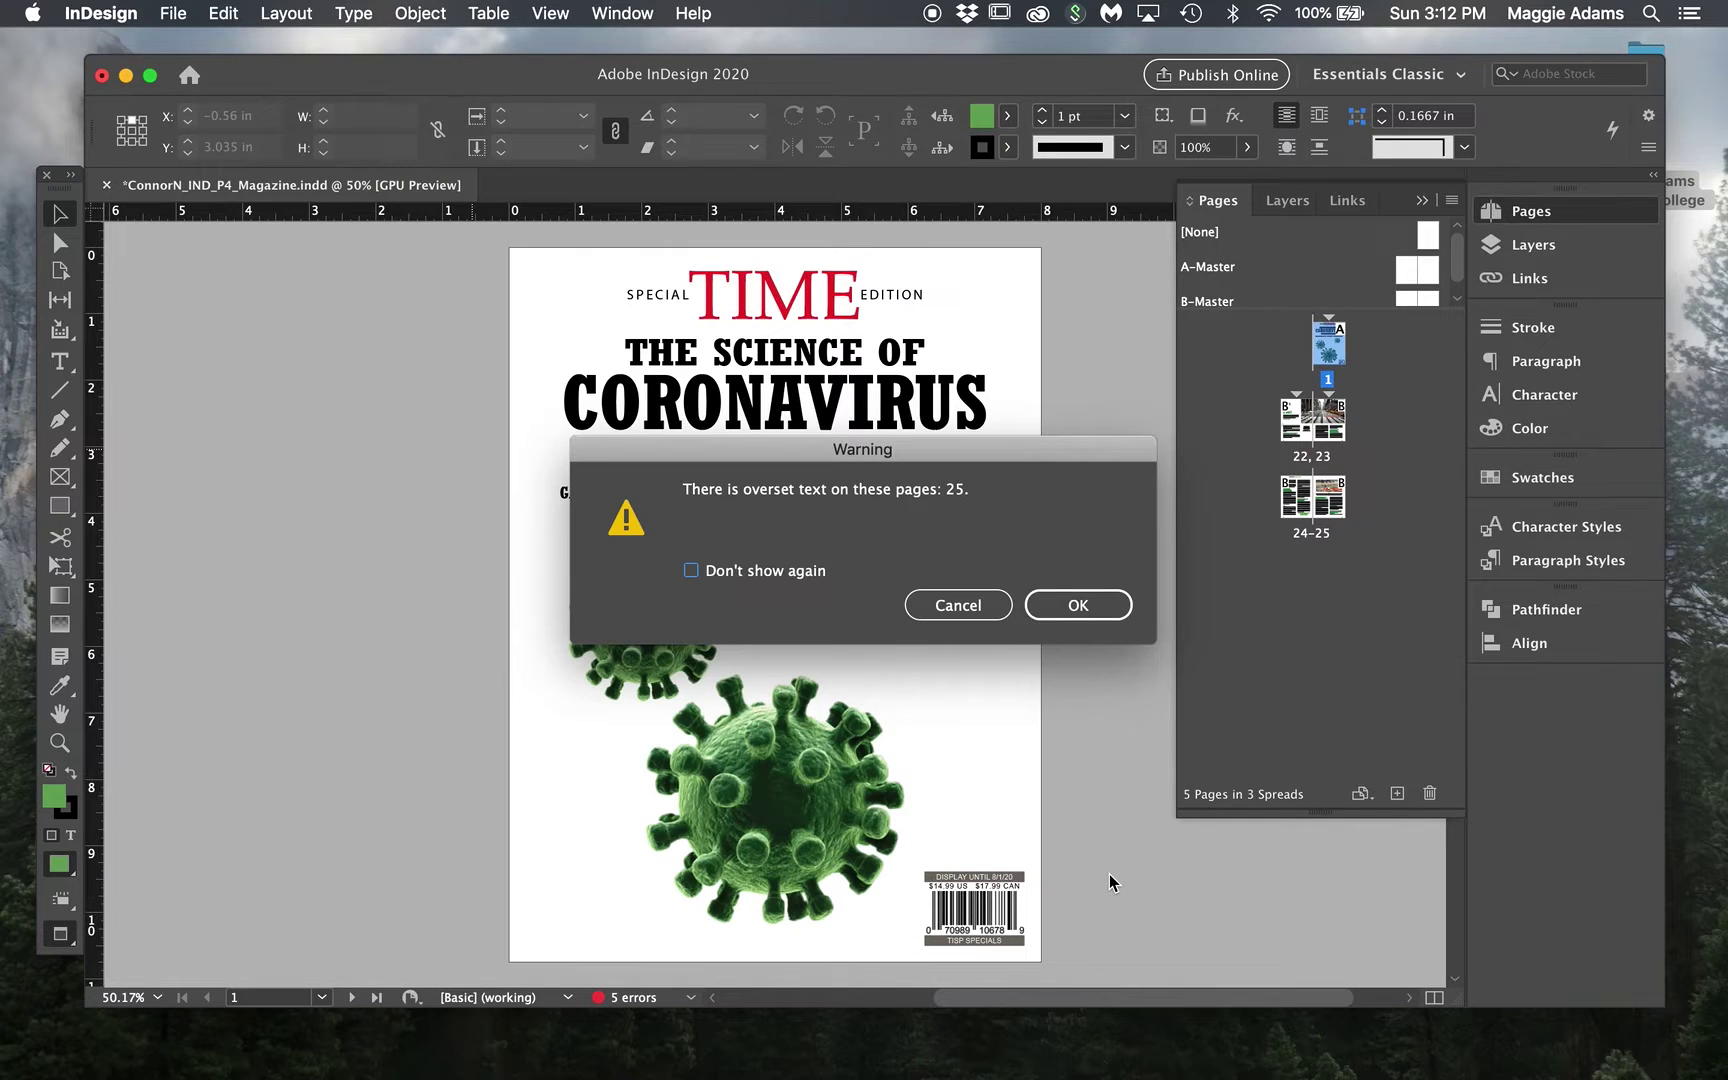
{"action": "left_click", "coordinate": [1096, 606]}
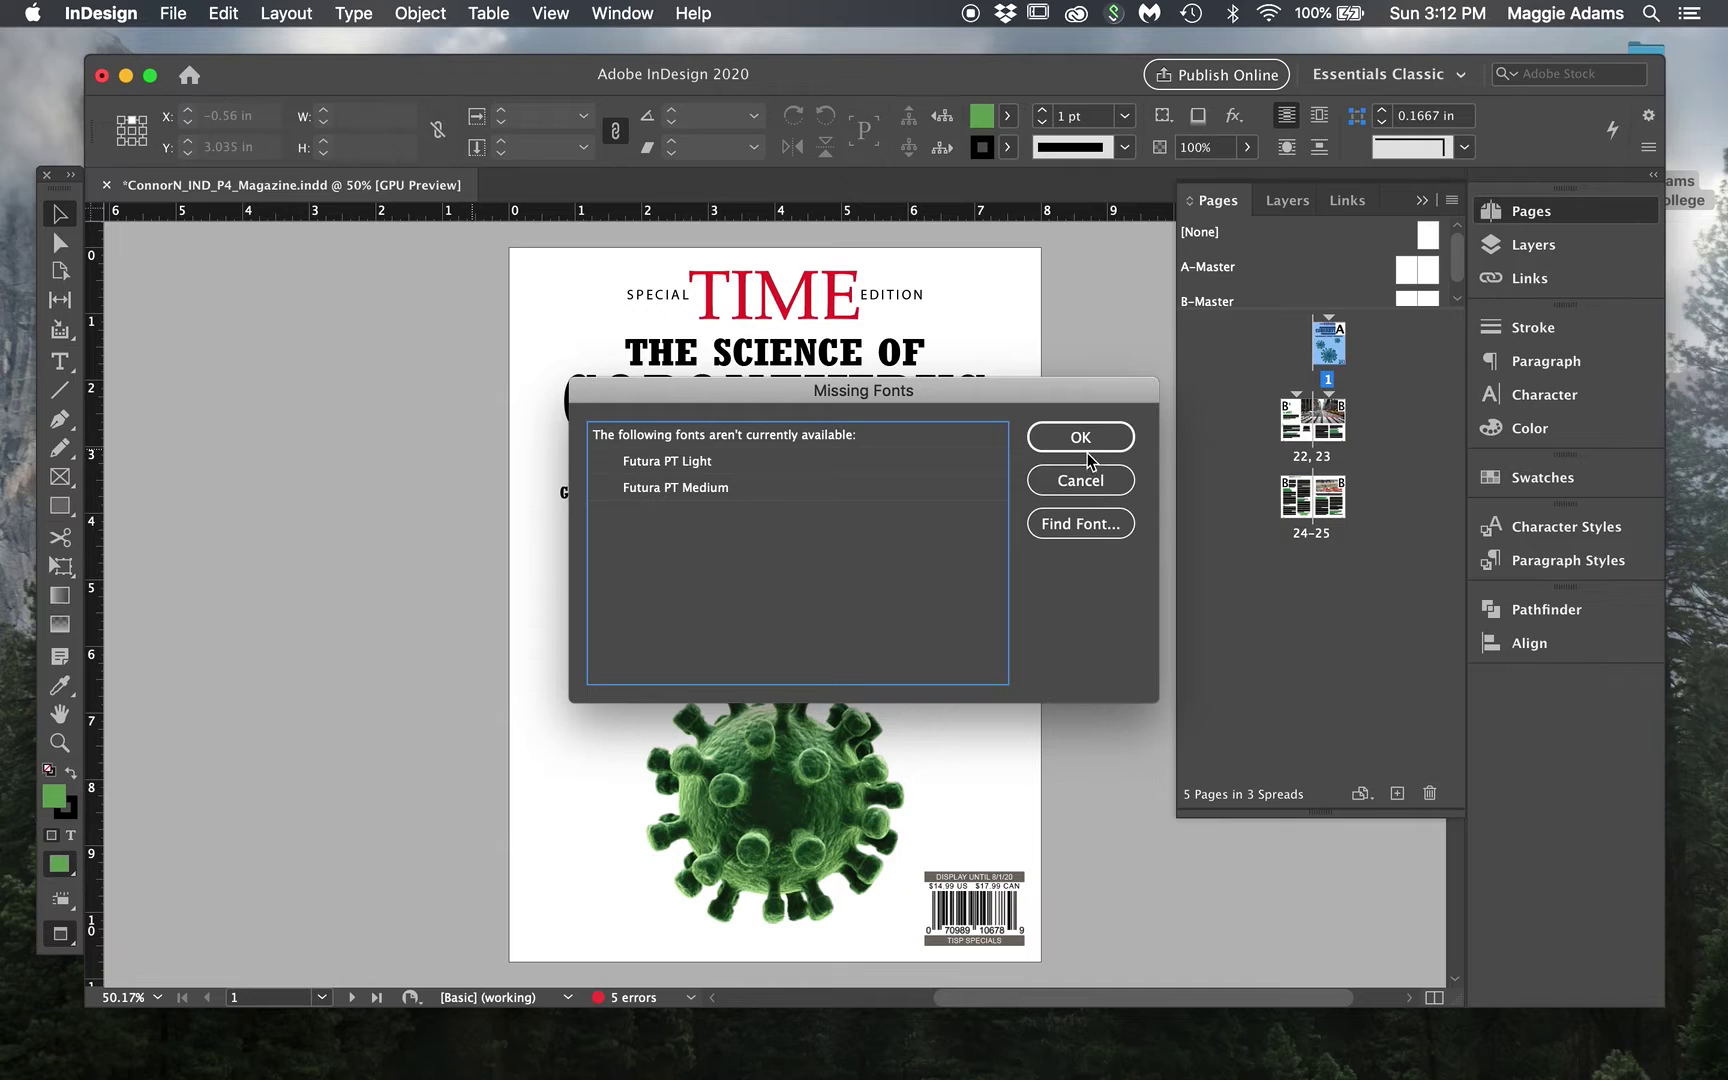
{"action": "left_click", "coordinate": [1088, 452]}
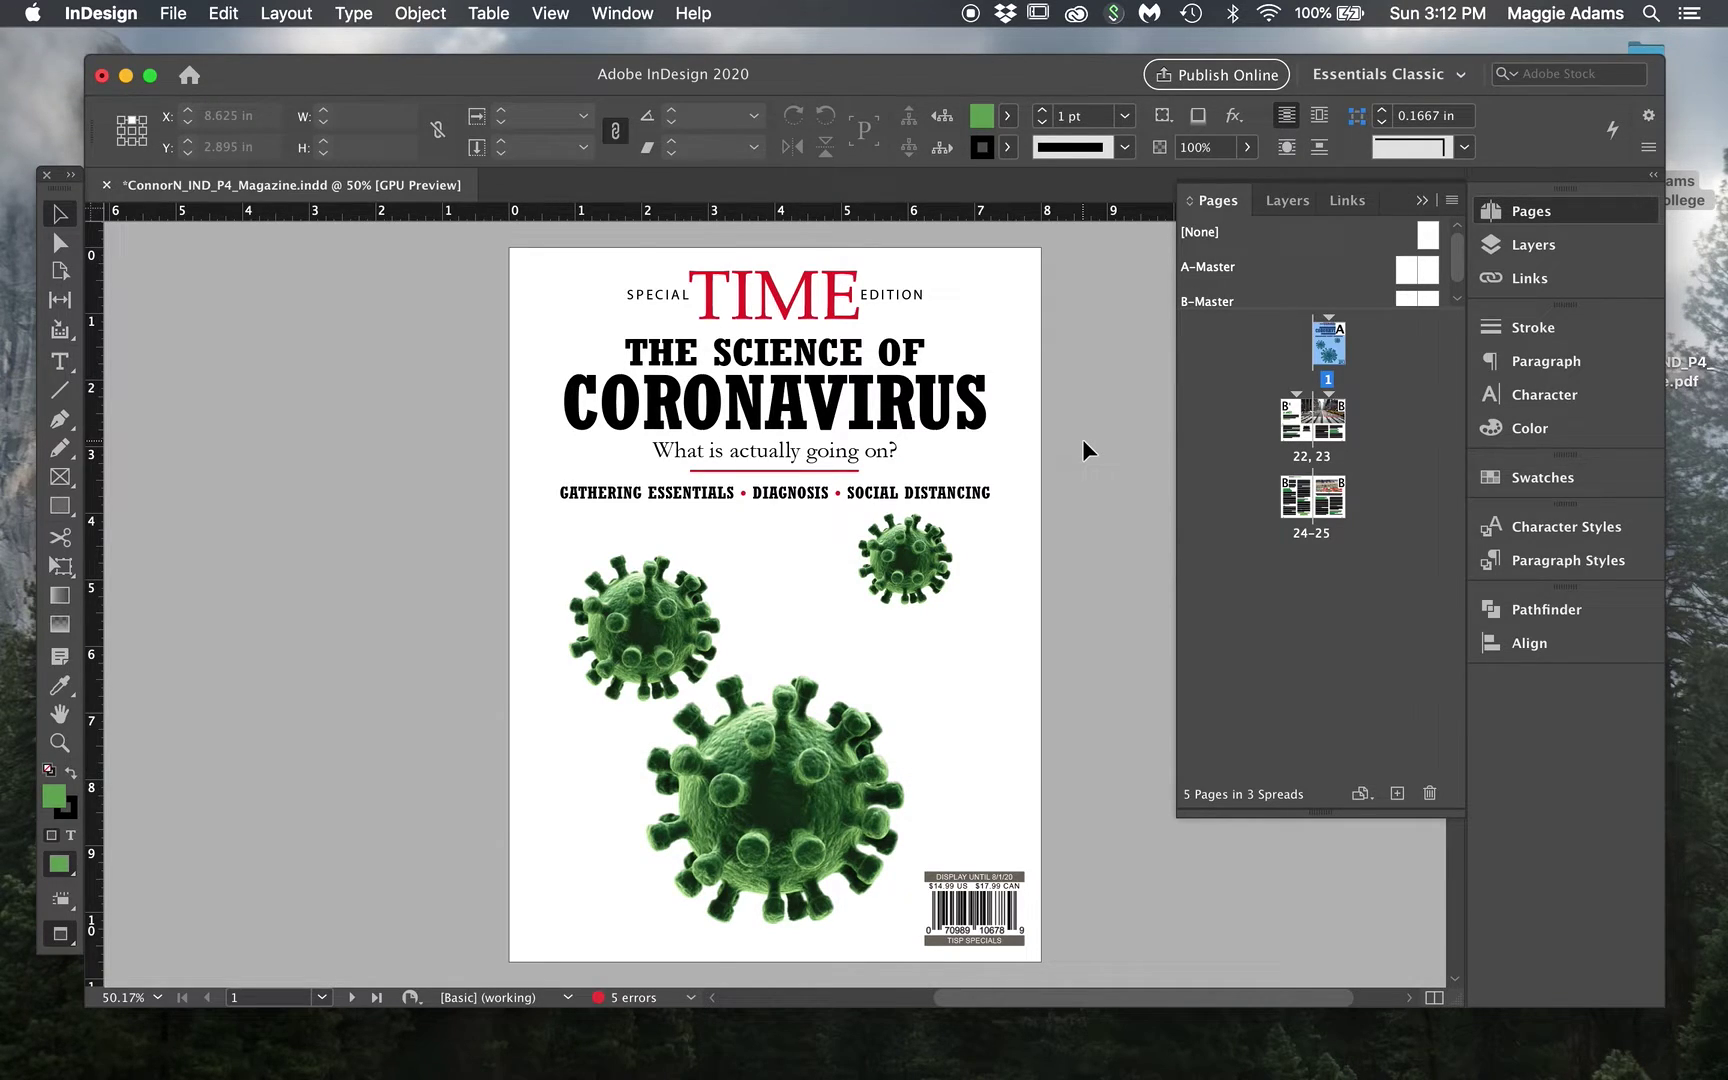
{"action": "left_click_drag", "start_coordinate": [1056, 74], "coordinate": [984, 55]}
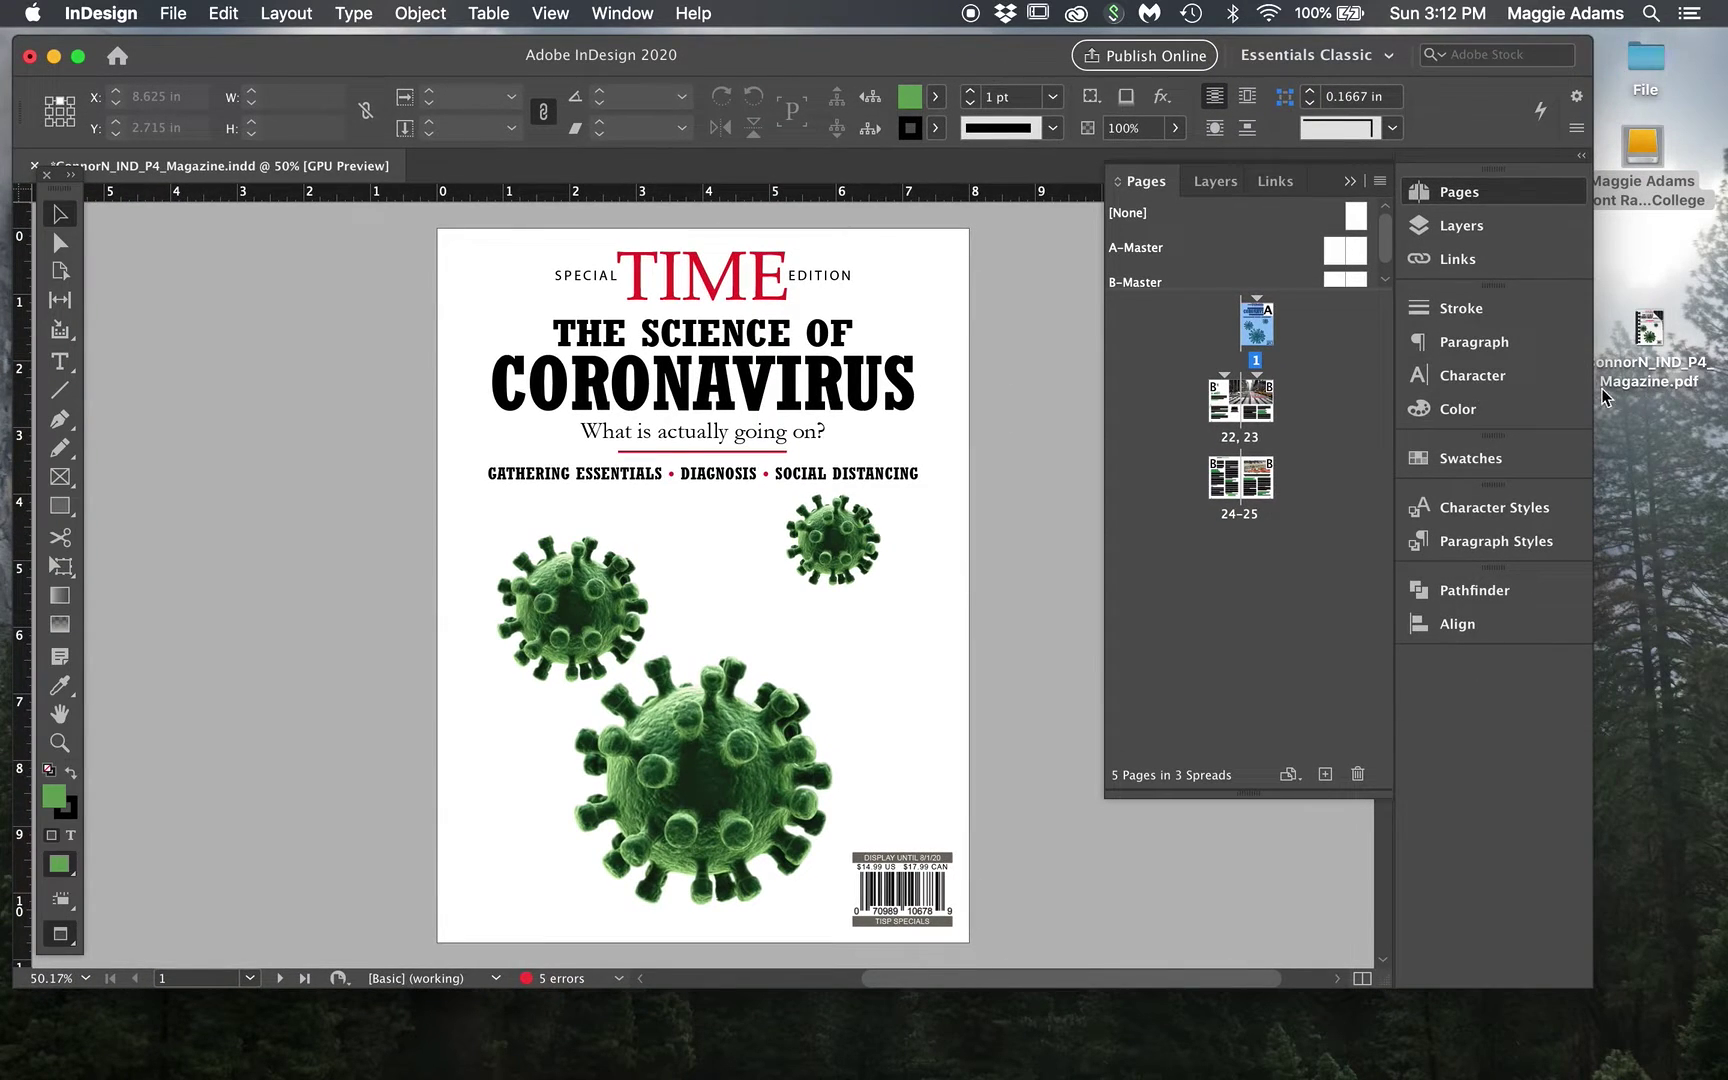
{"action": "double_click", "coordinate": [1605, 390]}
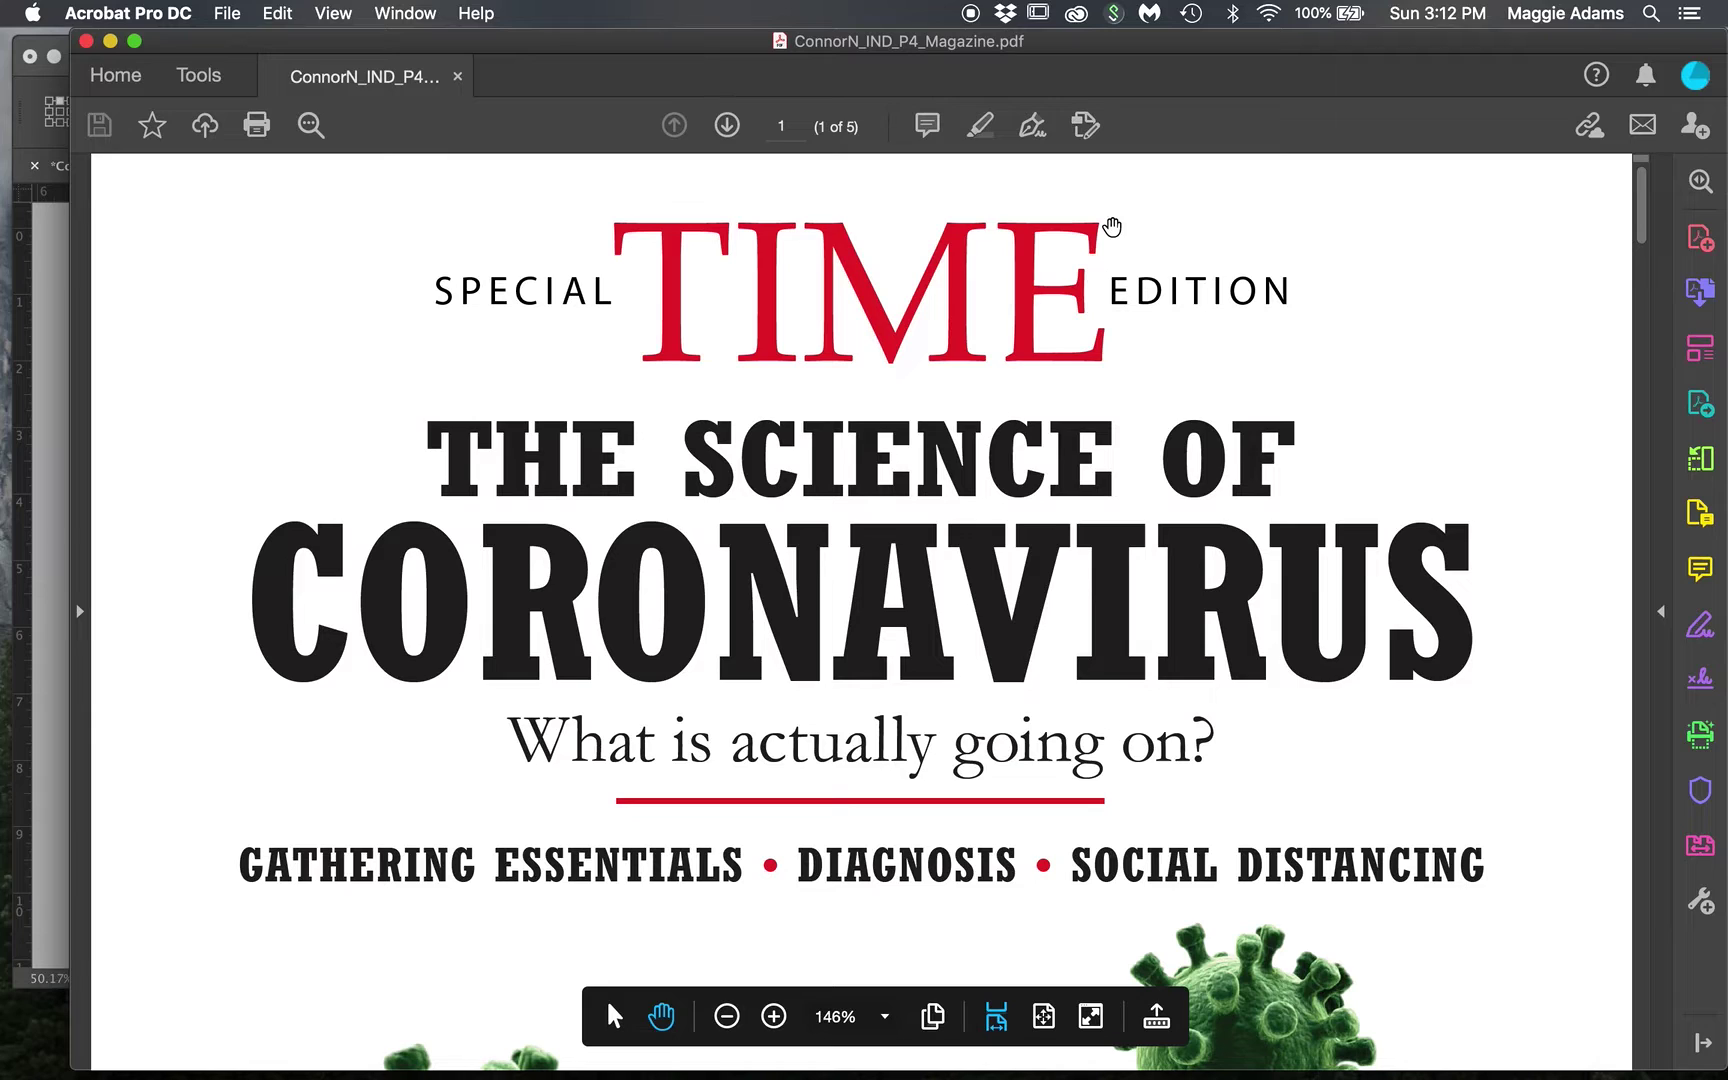
{"action": "key", "text": "super+0"}
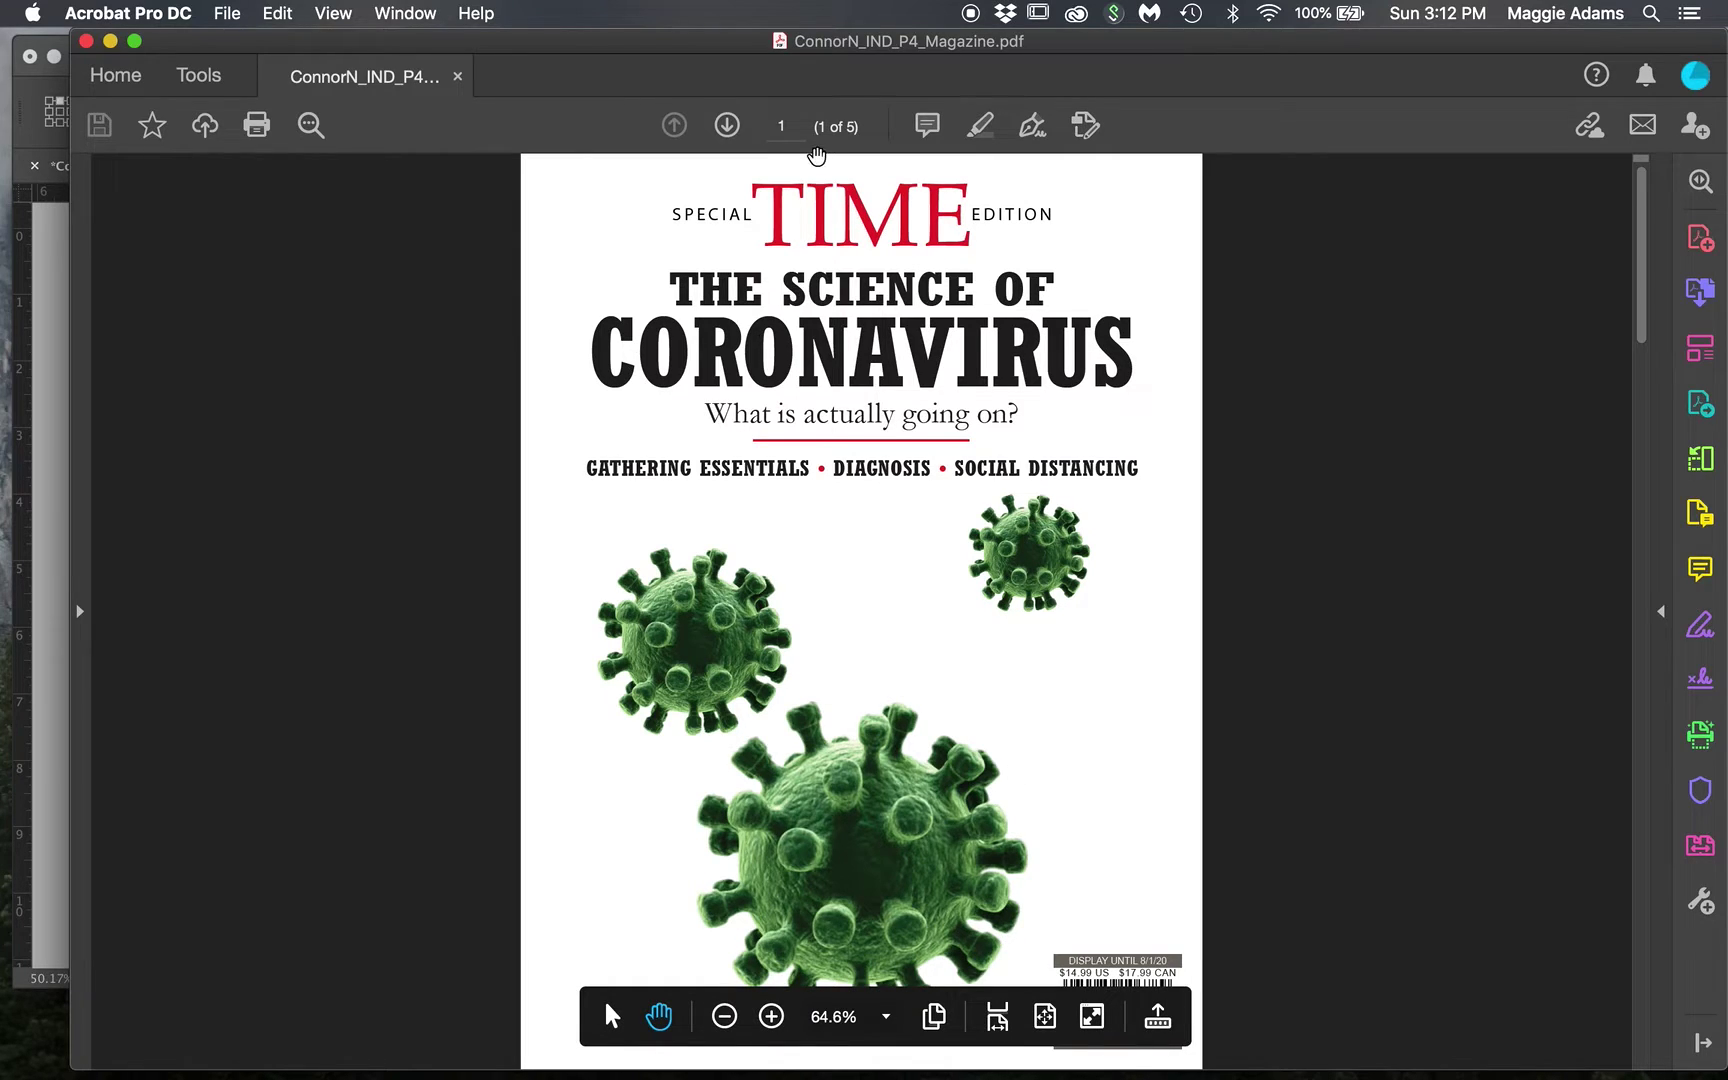
{"action": "left_click", "coordinate": [728, 125]}
{"action": "left_click", "coordinate": [728, 125]}
{"action": "left_click", "coordinate": [728, 125]}
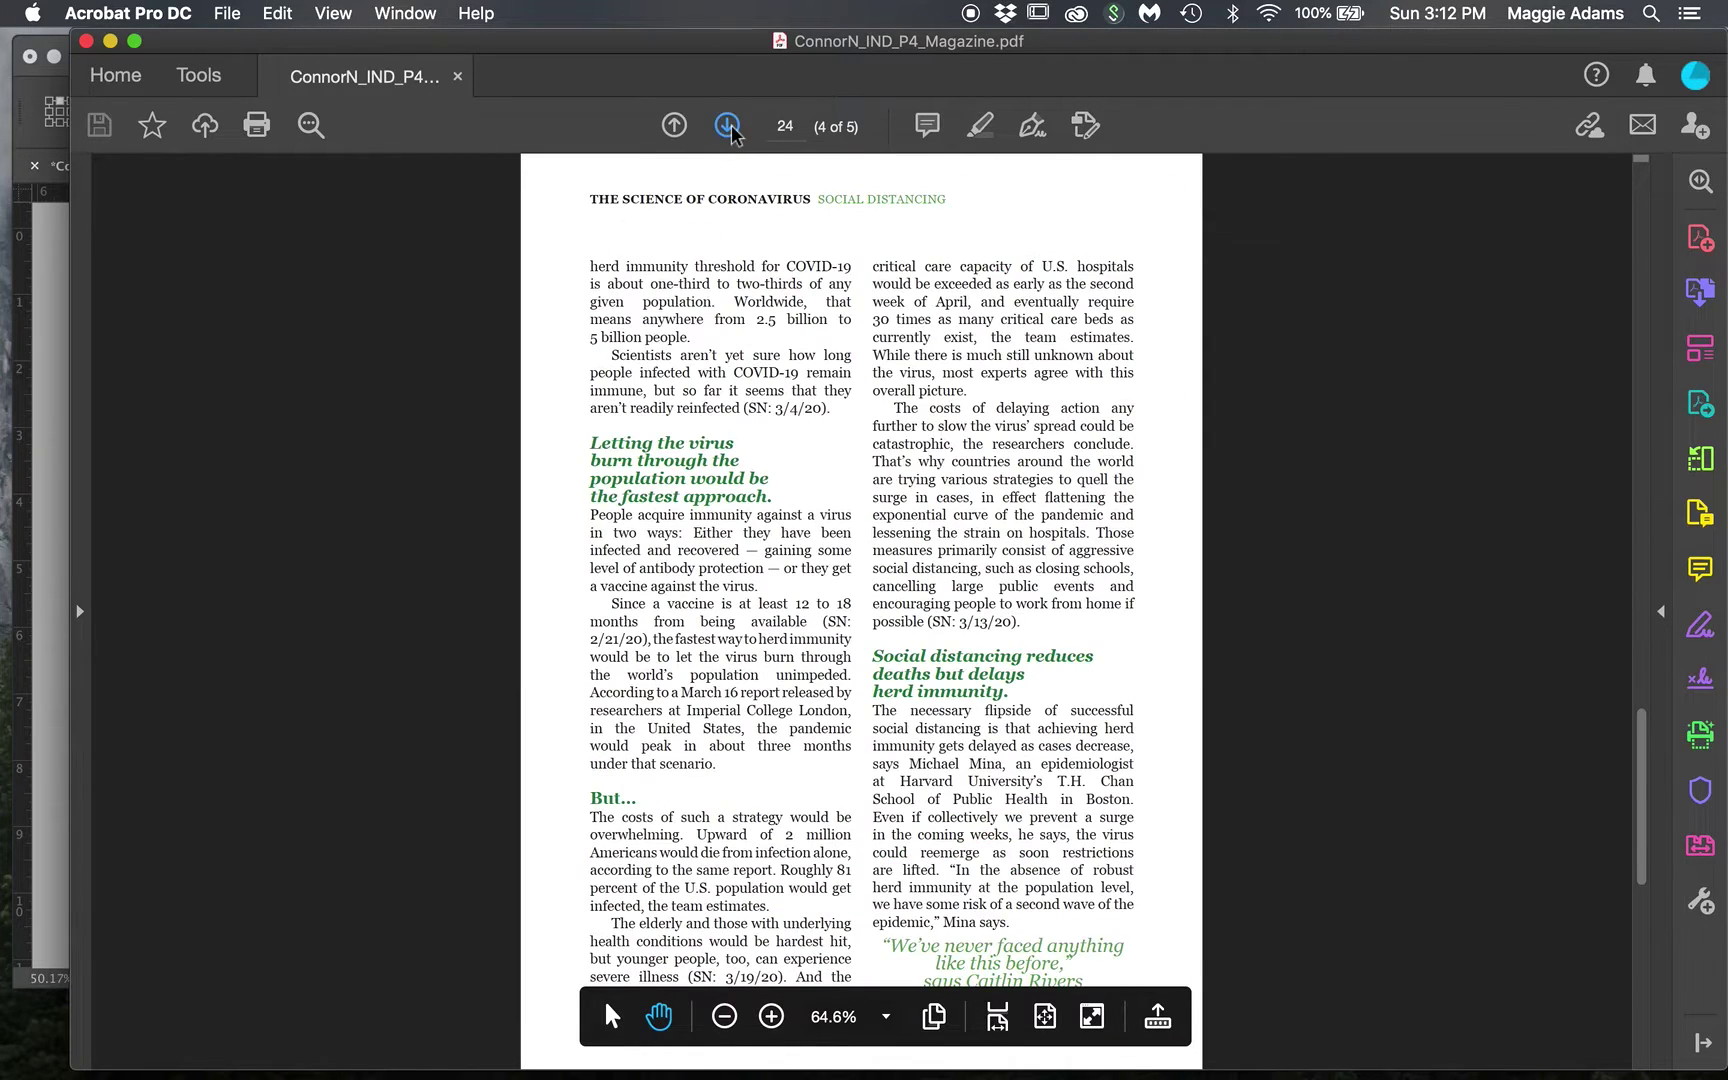
{"action": "left_click", "coordinate": [728, 125]}
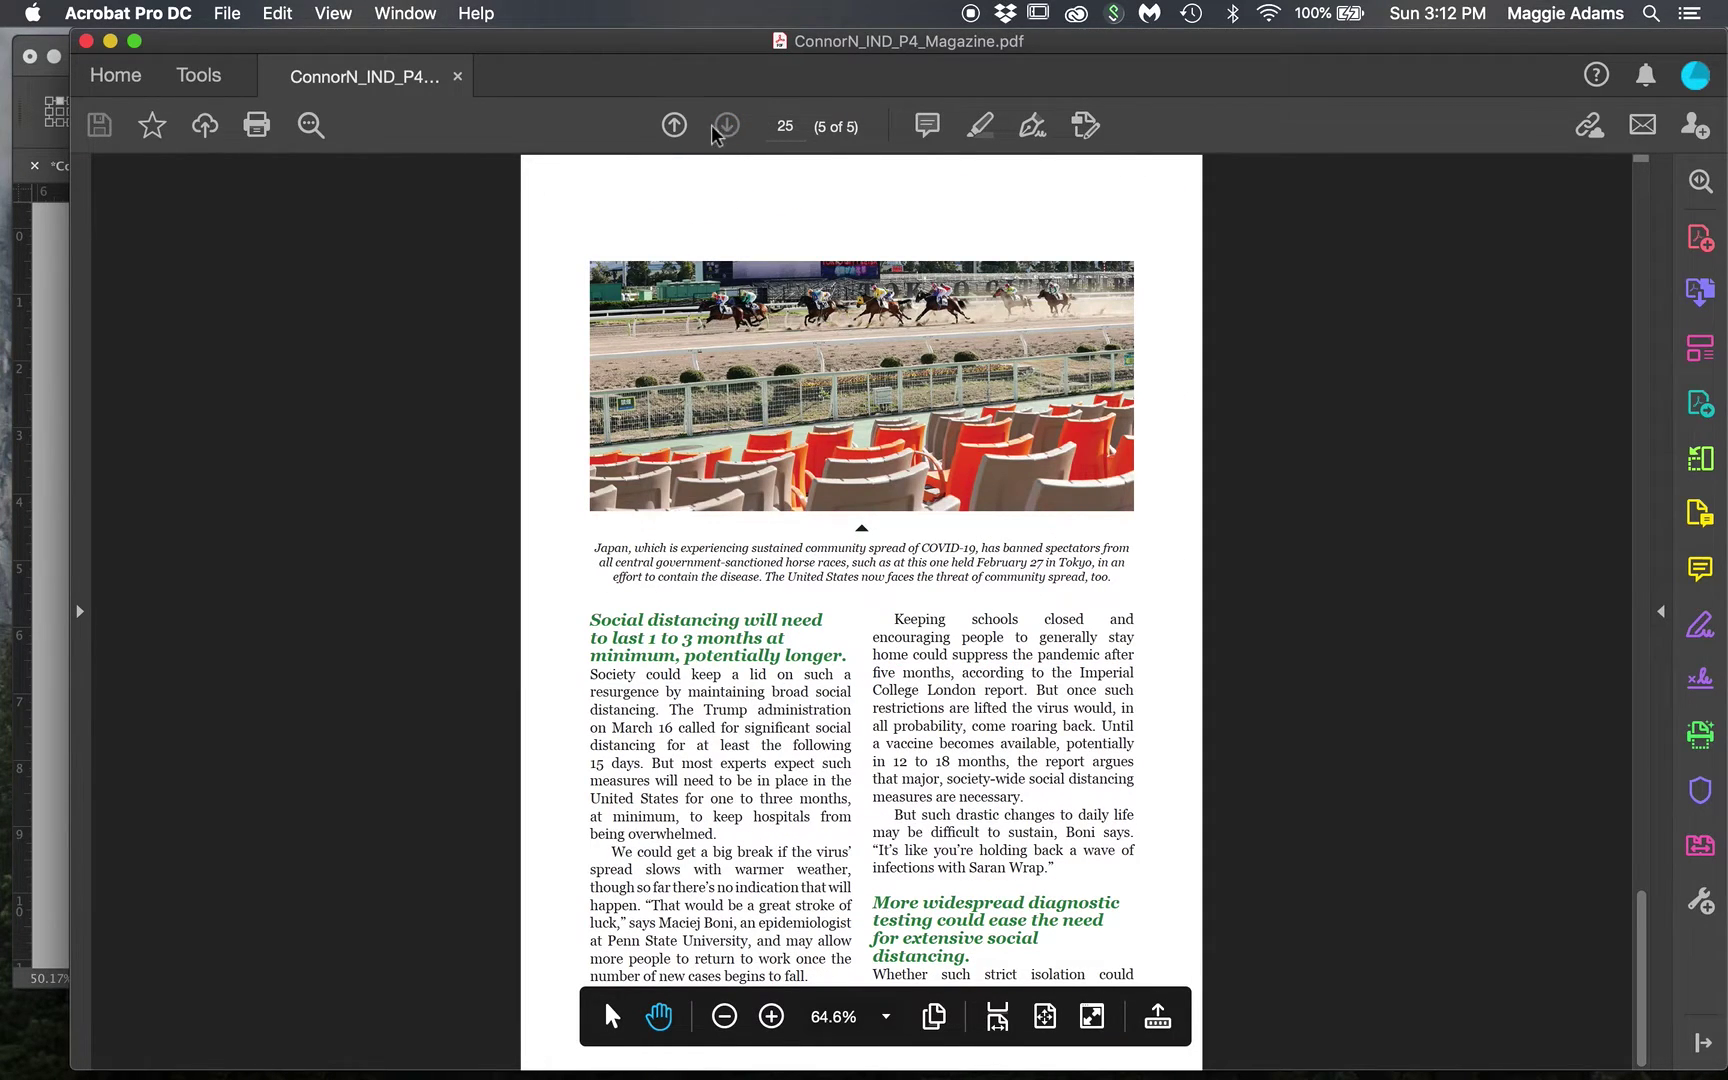
{"action": "left_click", "coordinate": [674, 125]}
{"action": "left_click", "coordinate": [674, 125]}
{"action": "left_click", "coordinate": [674, 125]}
{"action": "left_click", "coordinate": [87, 41]}
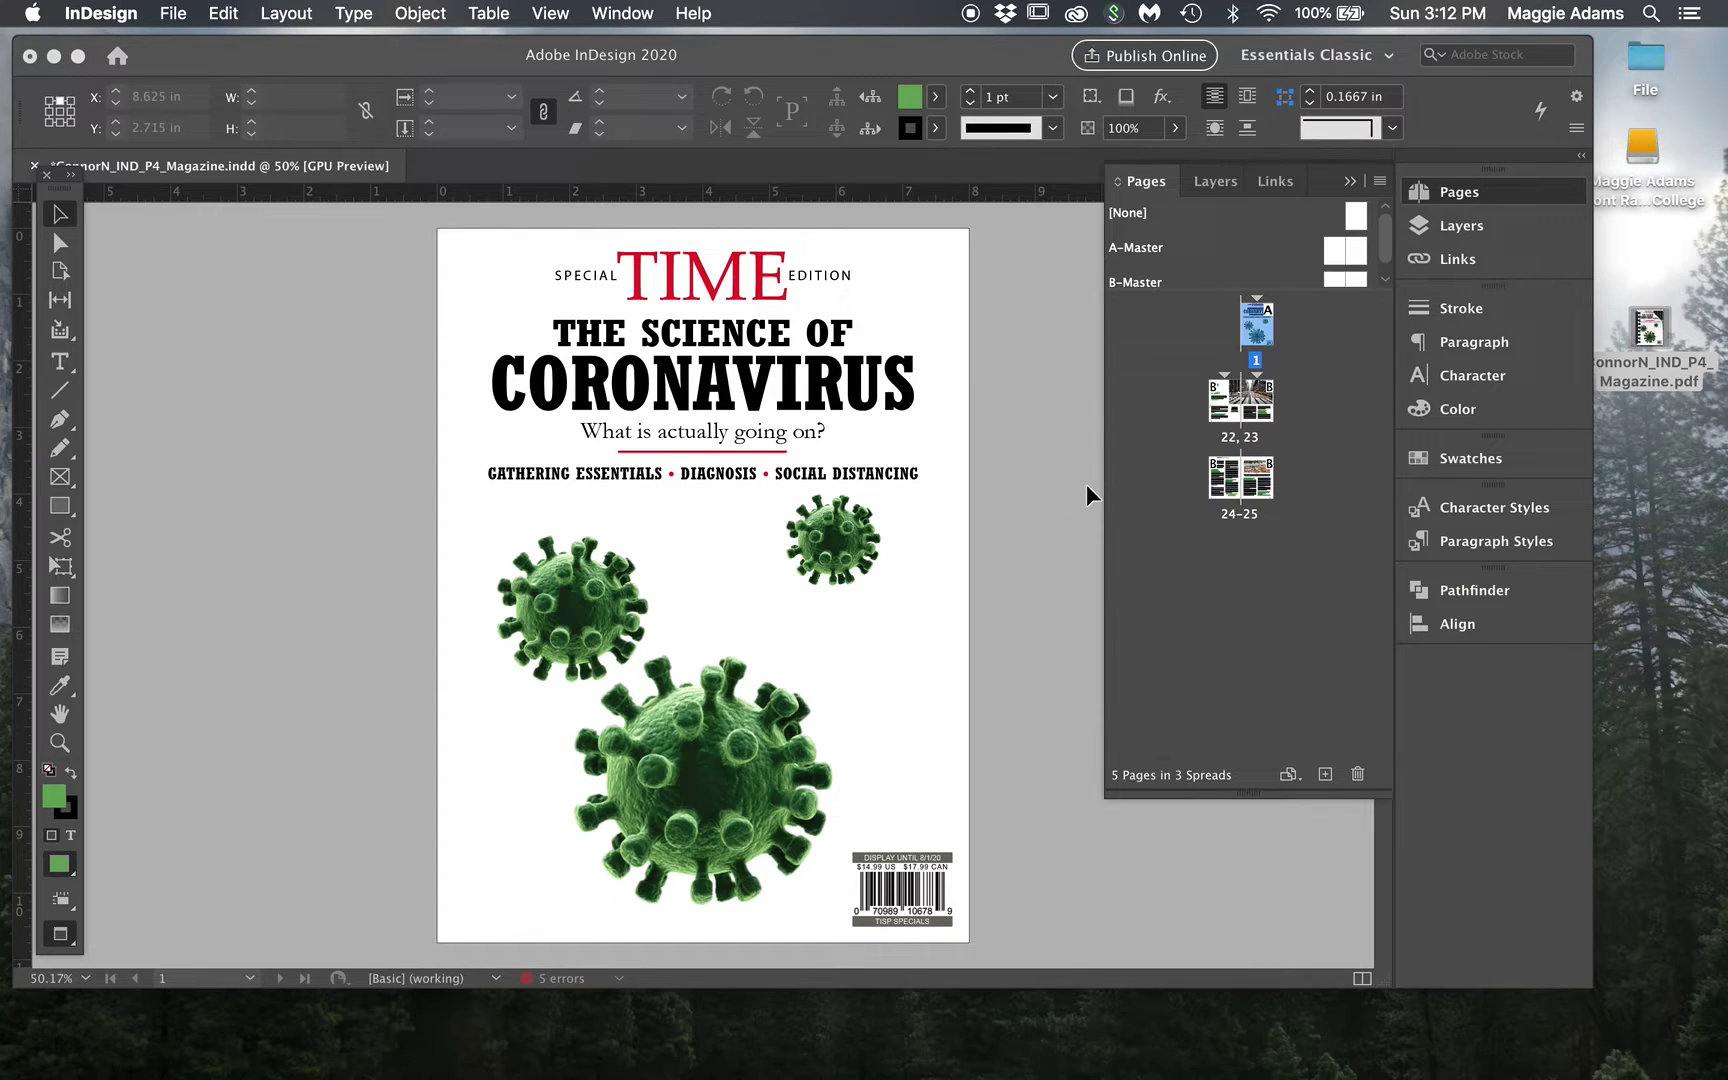
- Start a new PDF export and append '_Spreads' to the file name
{"action": "key", "text": "super+e"}
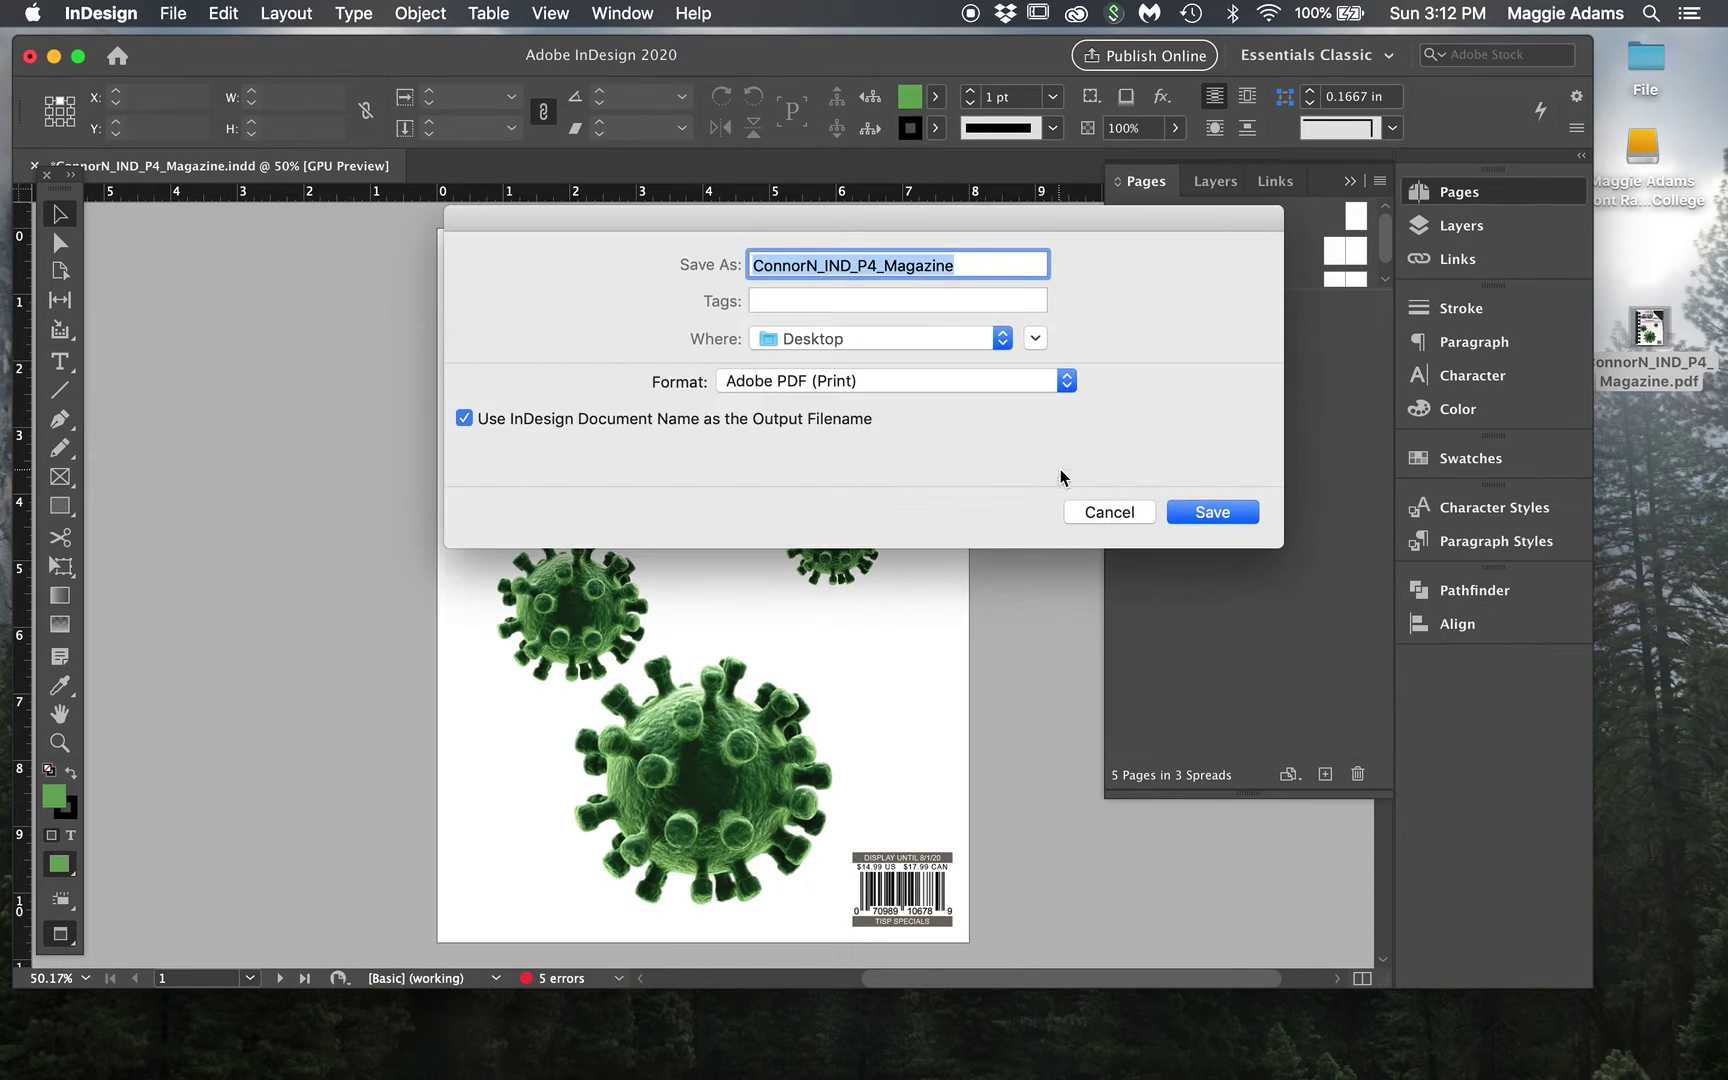
{"action": "left_click", "coordinate": [977, 265]}
{"action": "type", "text": "_Spreads"}
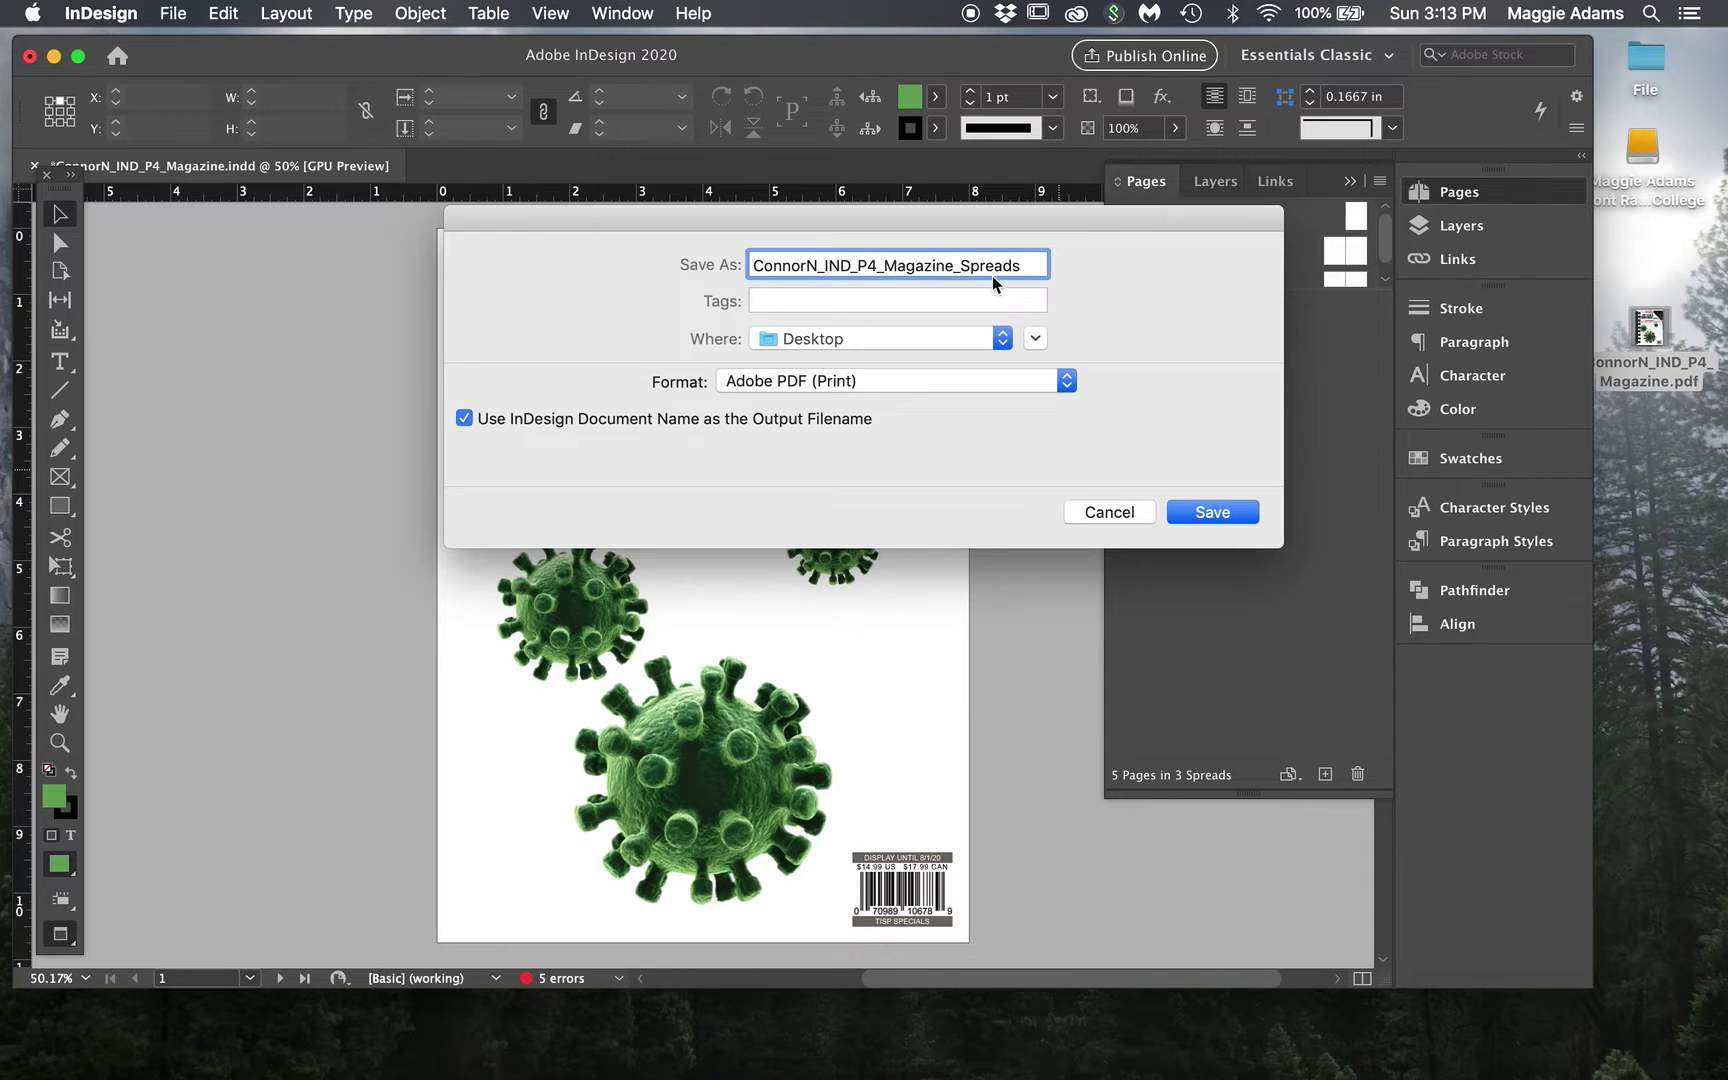
{"action": "left_click", "coordinate": [1205, 515]}
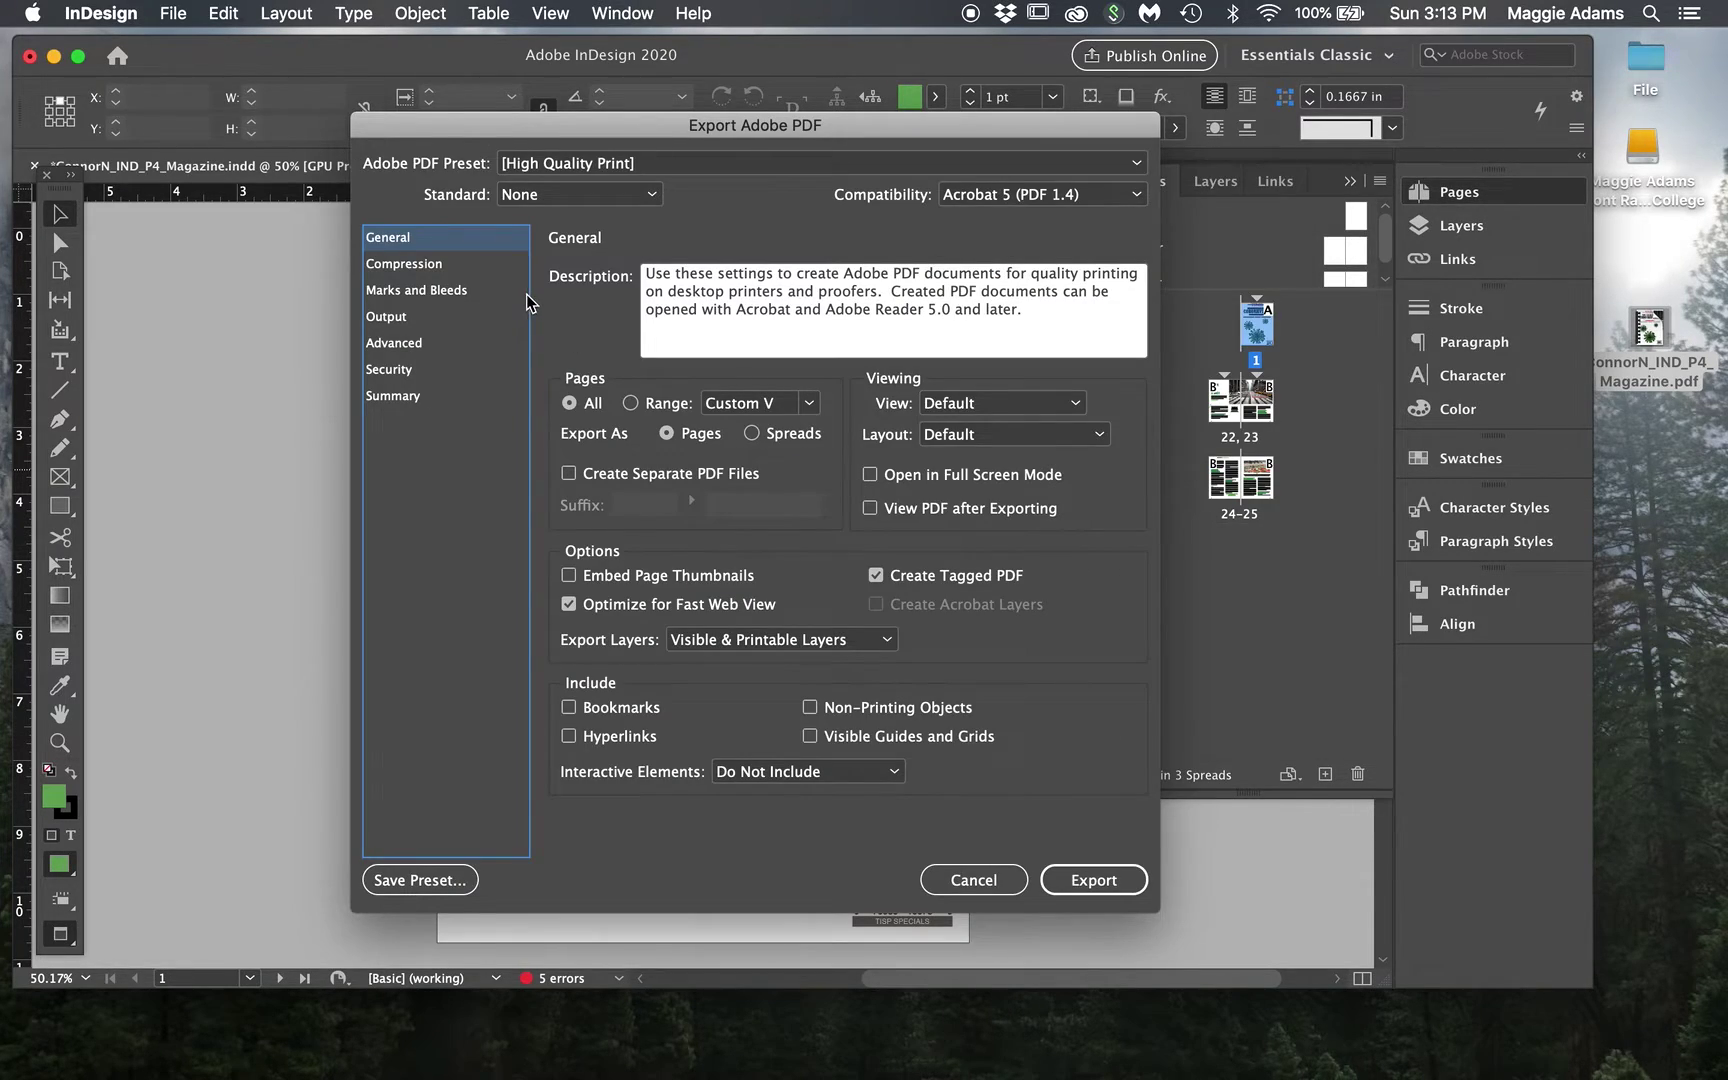
- Enable Spreads, export the PDF, dismiss both warnings, and select the spreads PDF on the Desktop
{"action": "left_click", "coordinate": [752, 434]}
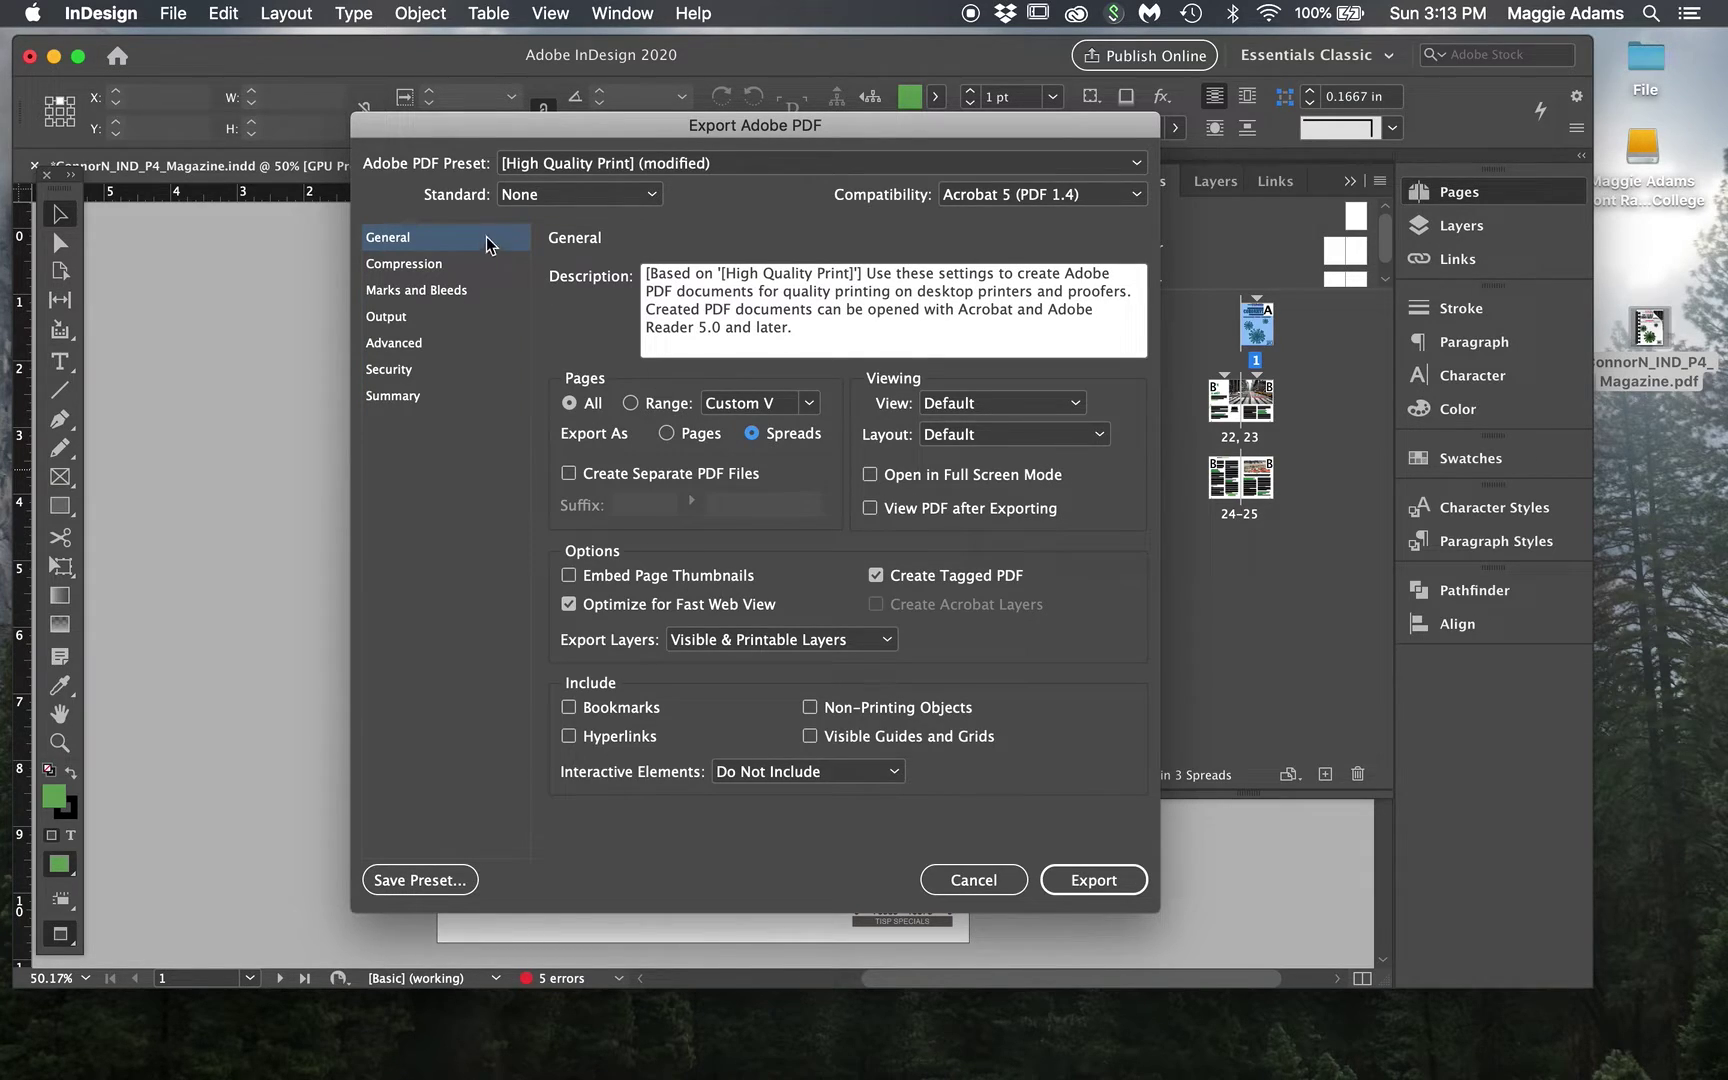
{"action": "left_click", "coordinate": [430, 266]}
{"action": "left_click", "coordinate": [428, 292]}
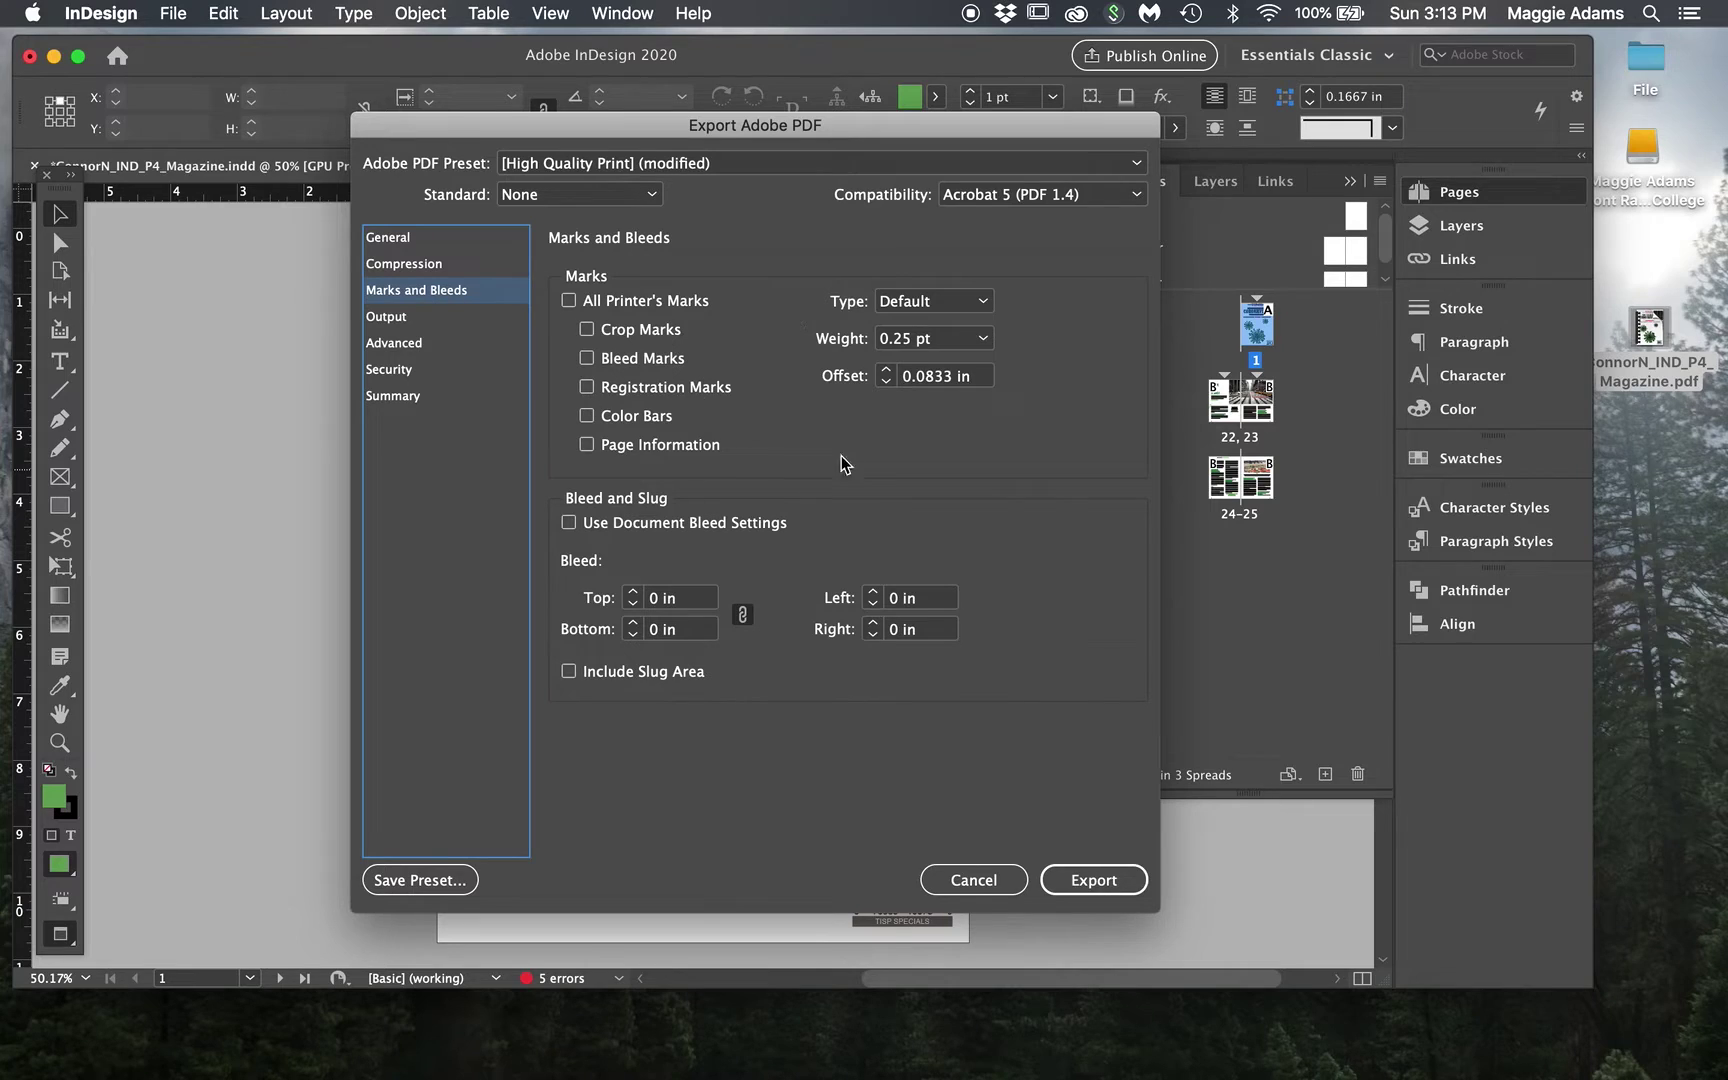
{"action": "left_click", "coordinate": [1098, 885]}
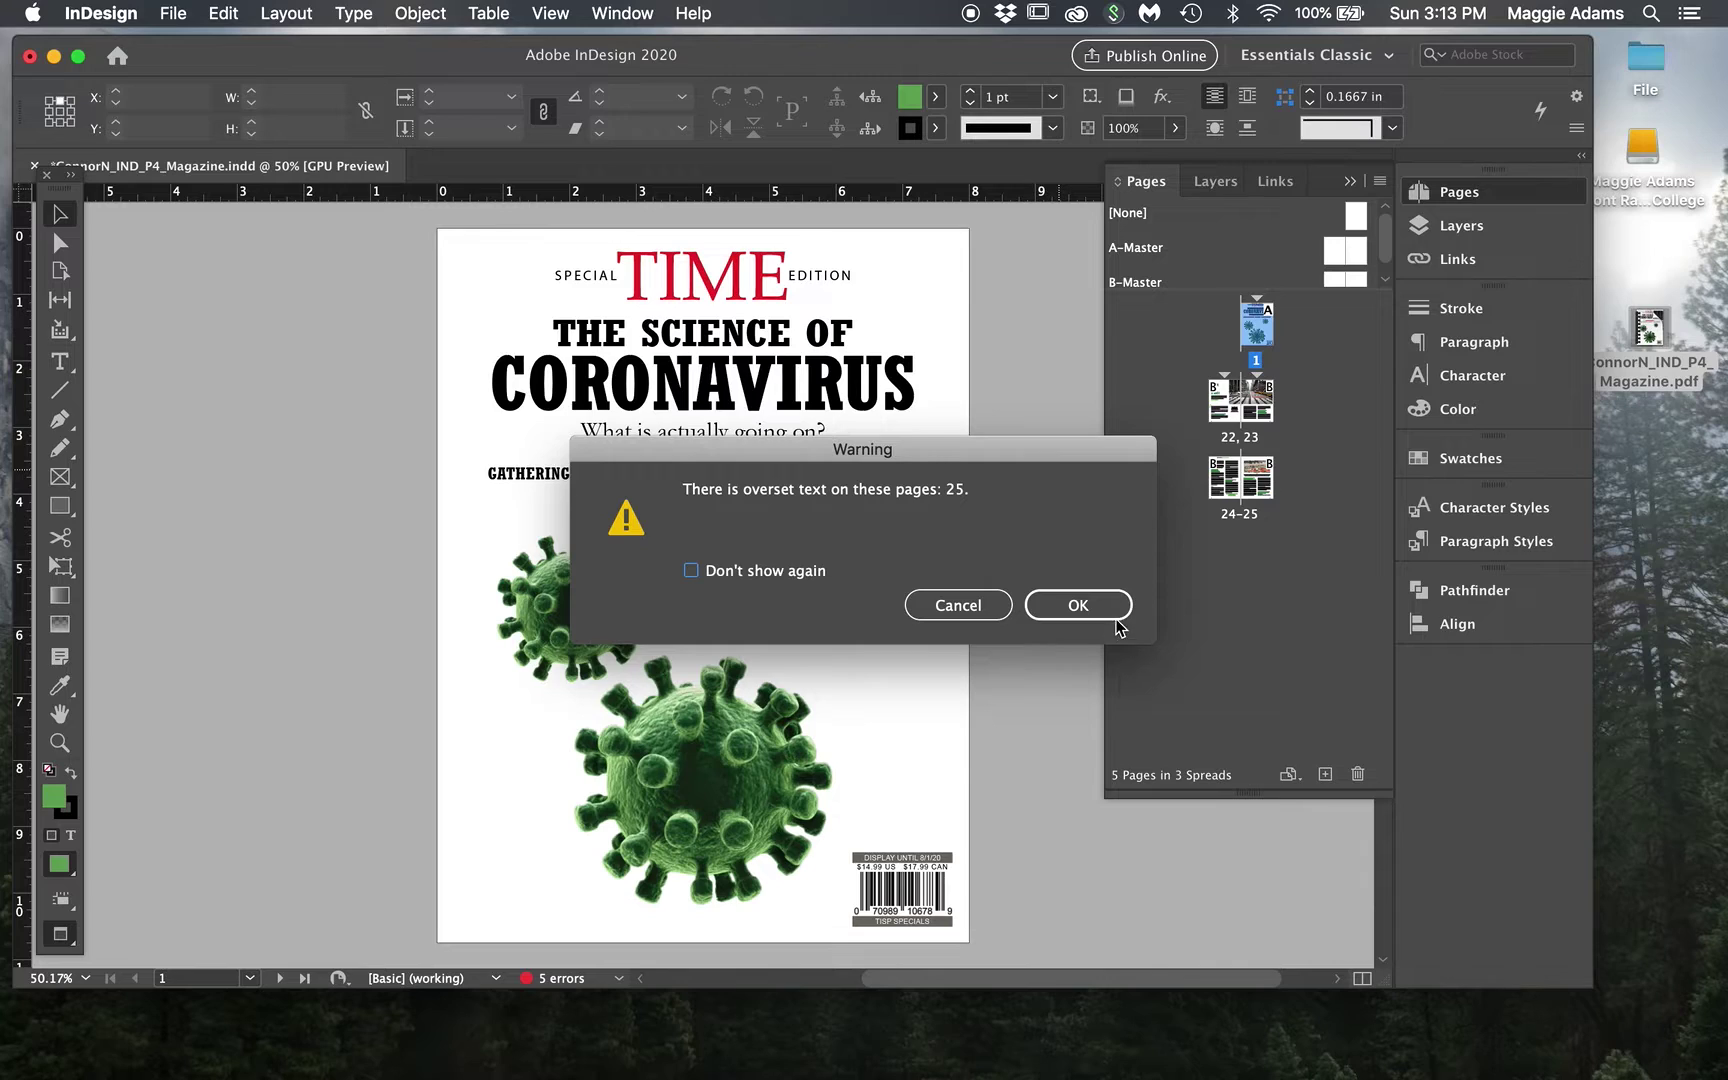
{"action": "left_click", "coordinate": [1118, 622]}
{"action": "left_click", "coordinate": [1099, 434]}
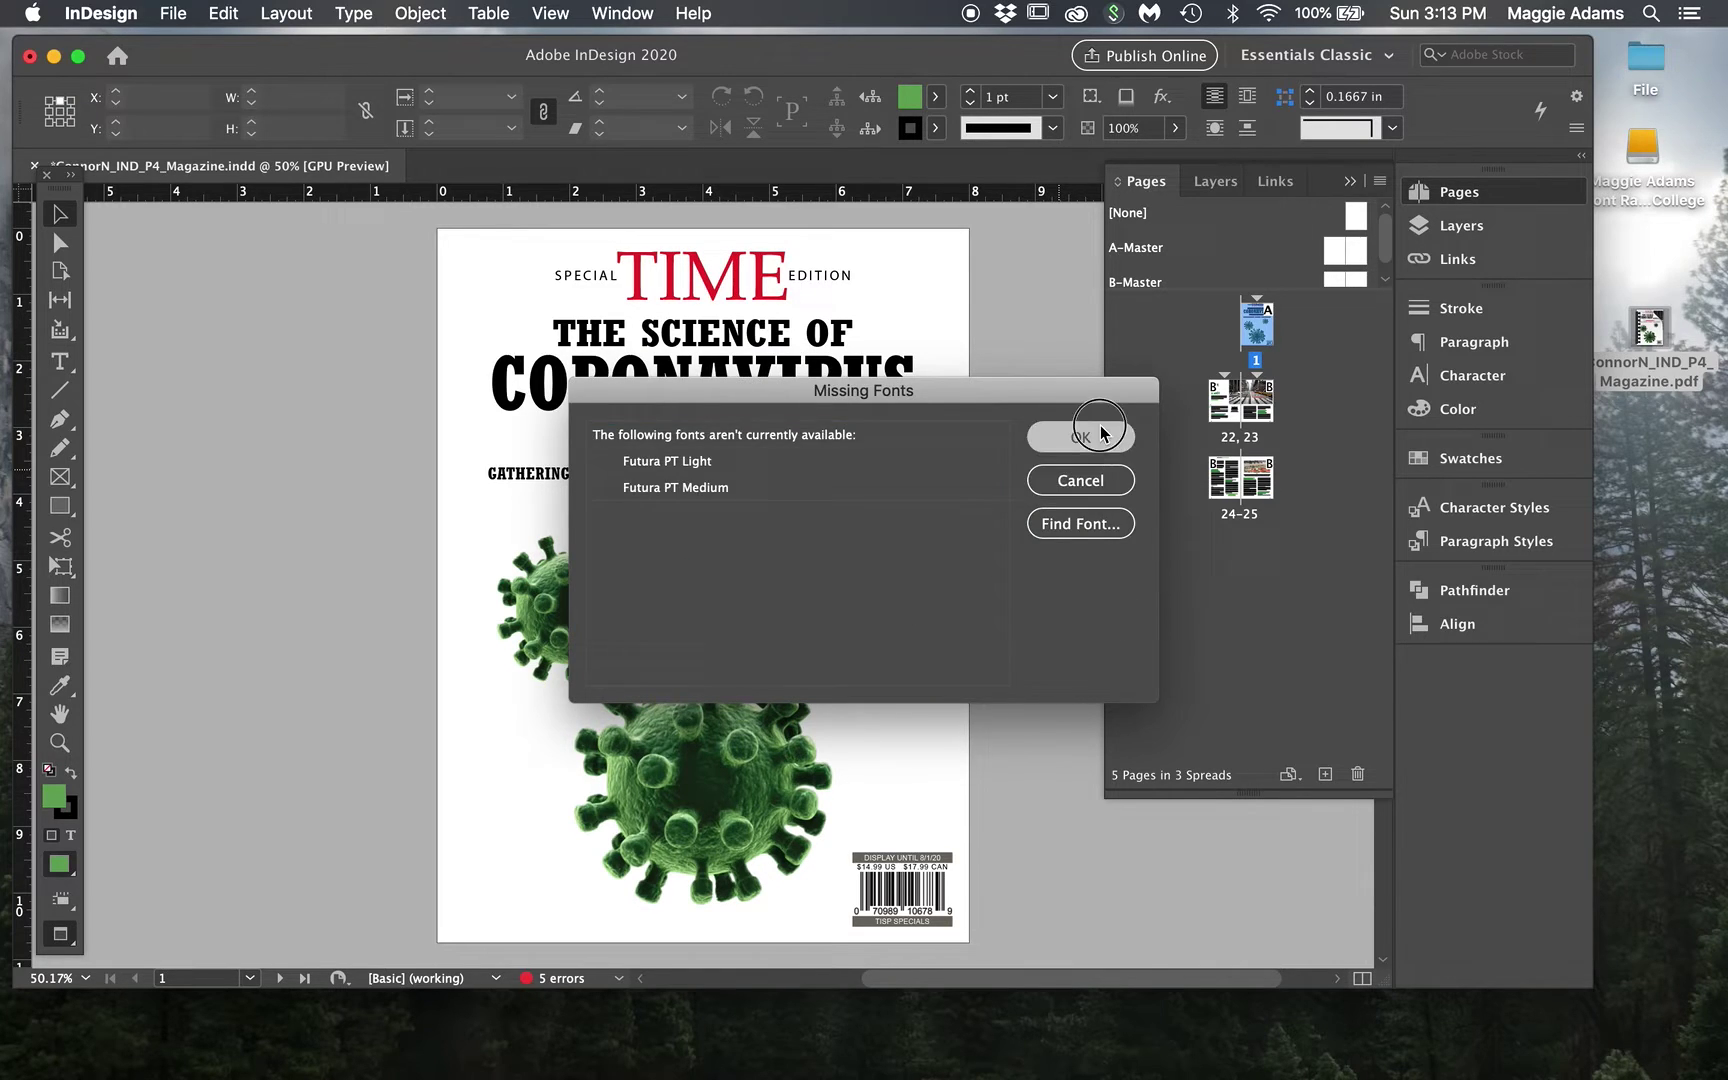
{"action": "left_click", "coordinate": [1648, 414]}
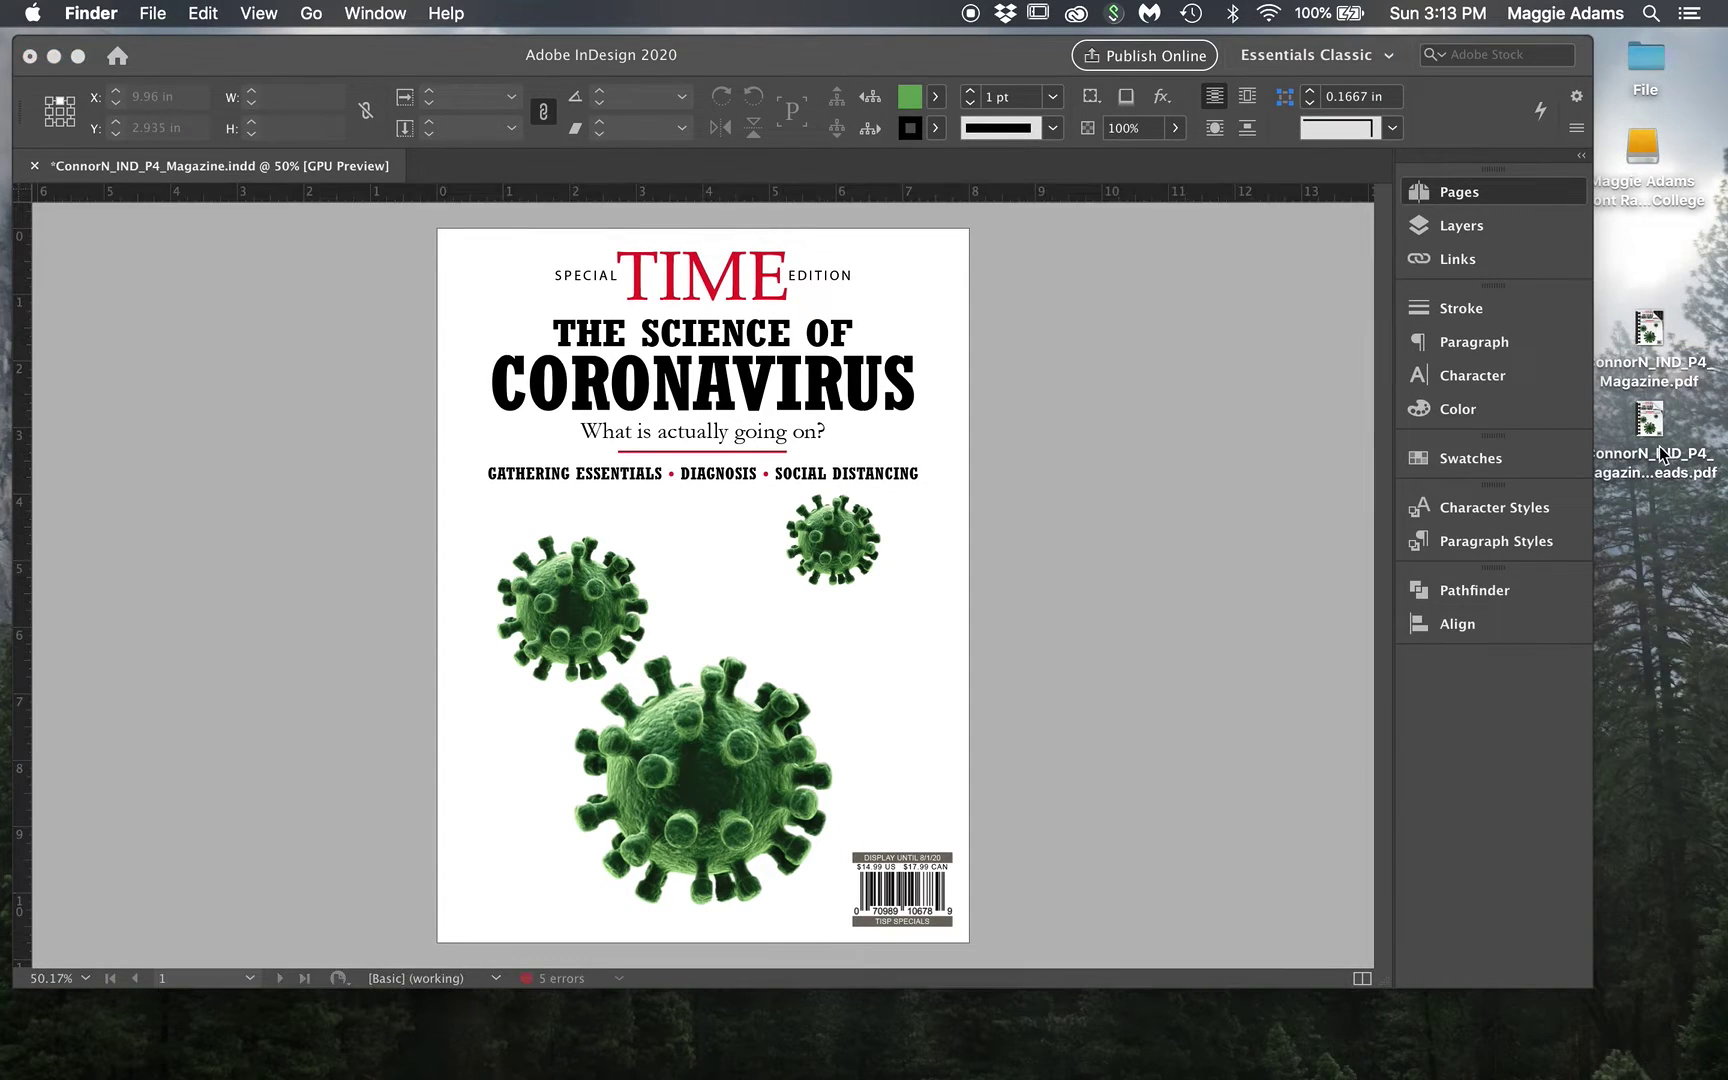
- Open the spreads PDF in Acrobat and page through the cover and both spreads and back
{"action": "double_click", "coordinate": [1660, 452]}
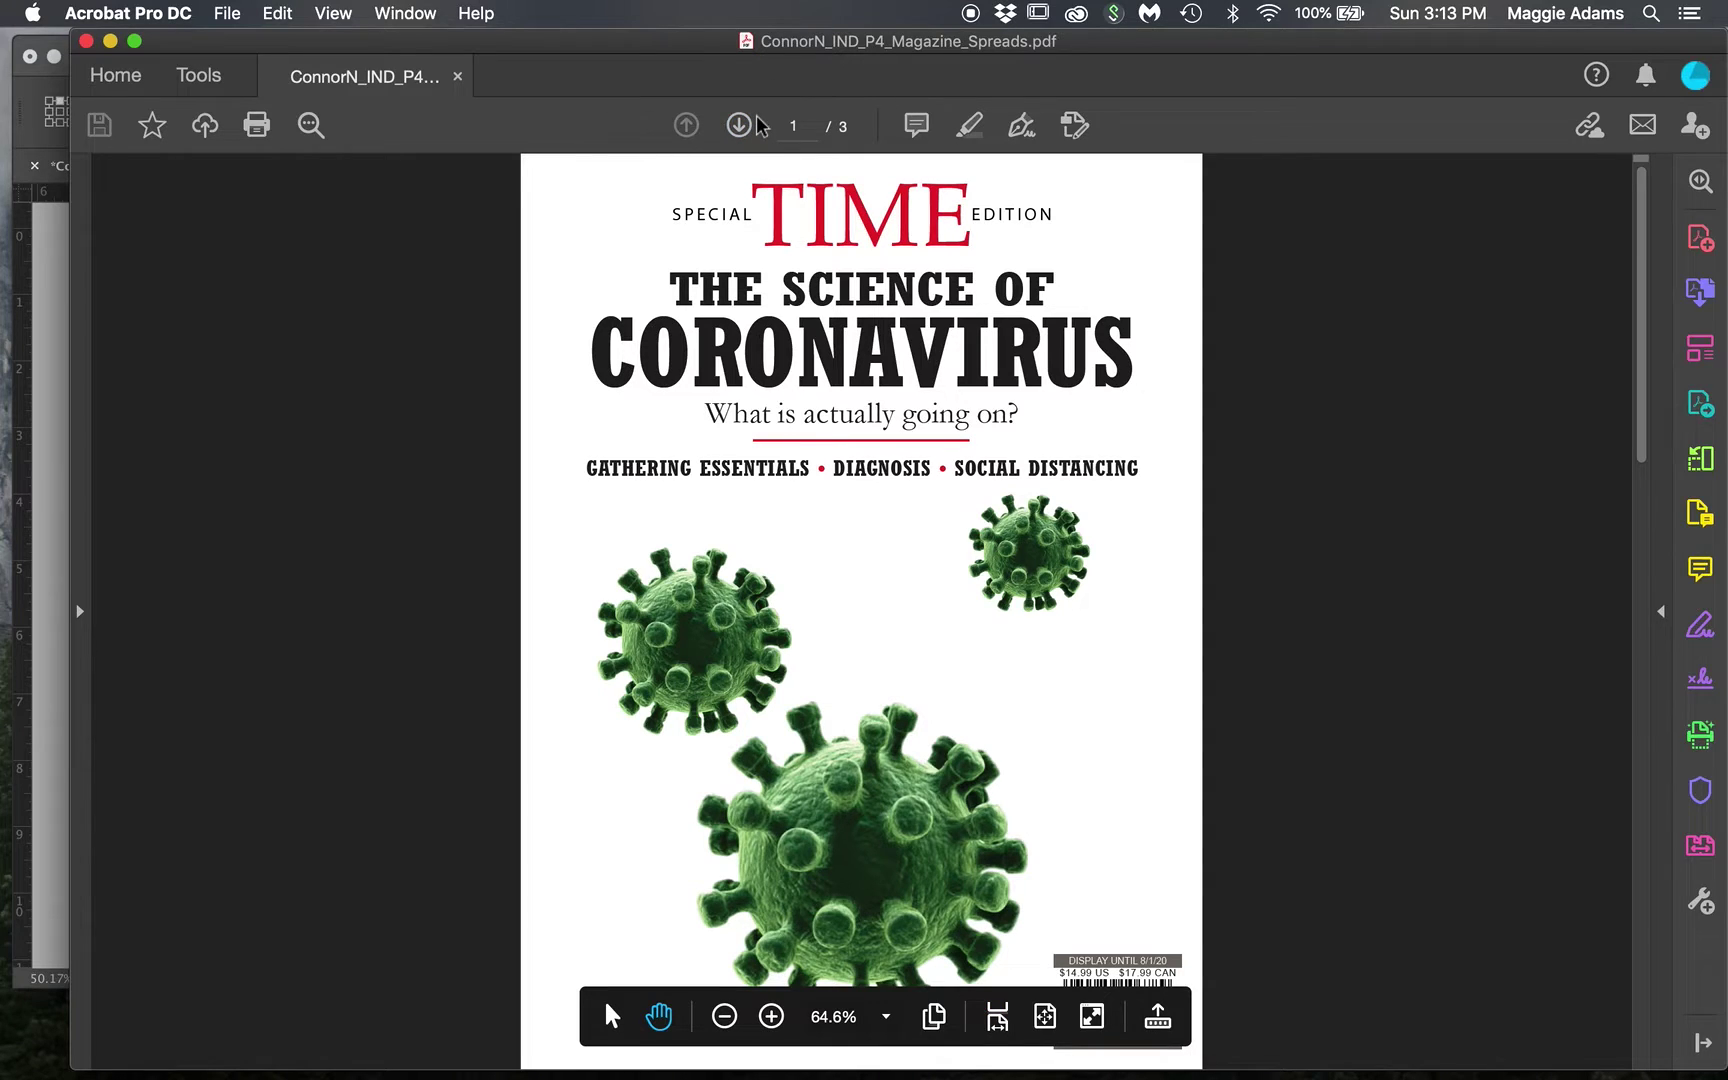
{"action": "left_click", "coordinate": [737, 125]}
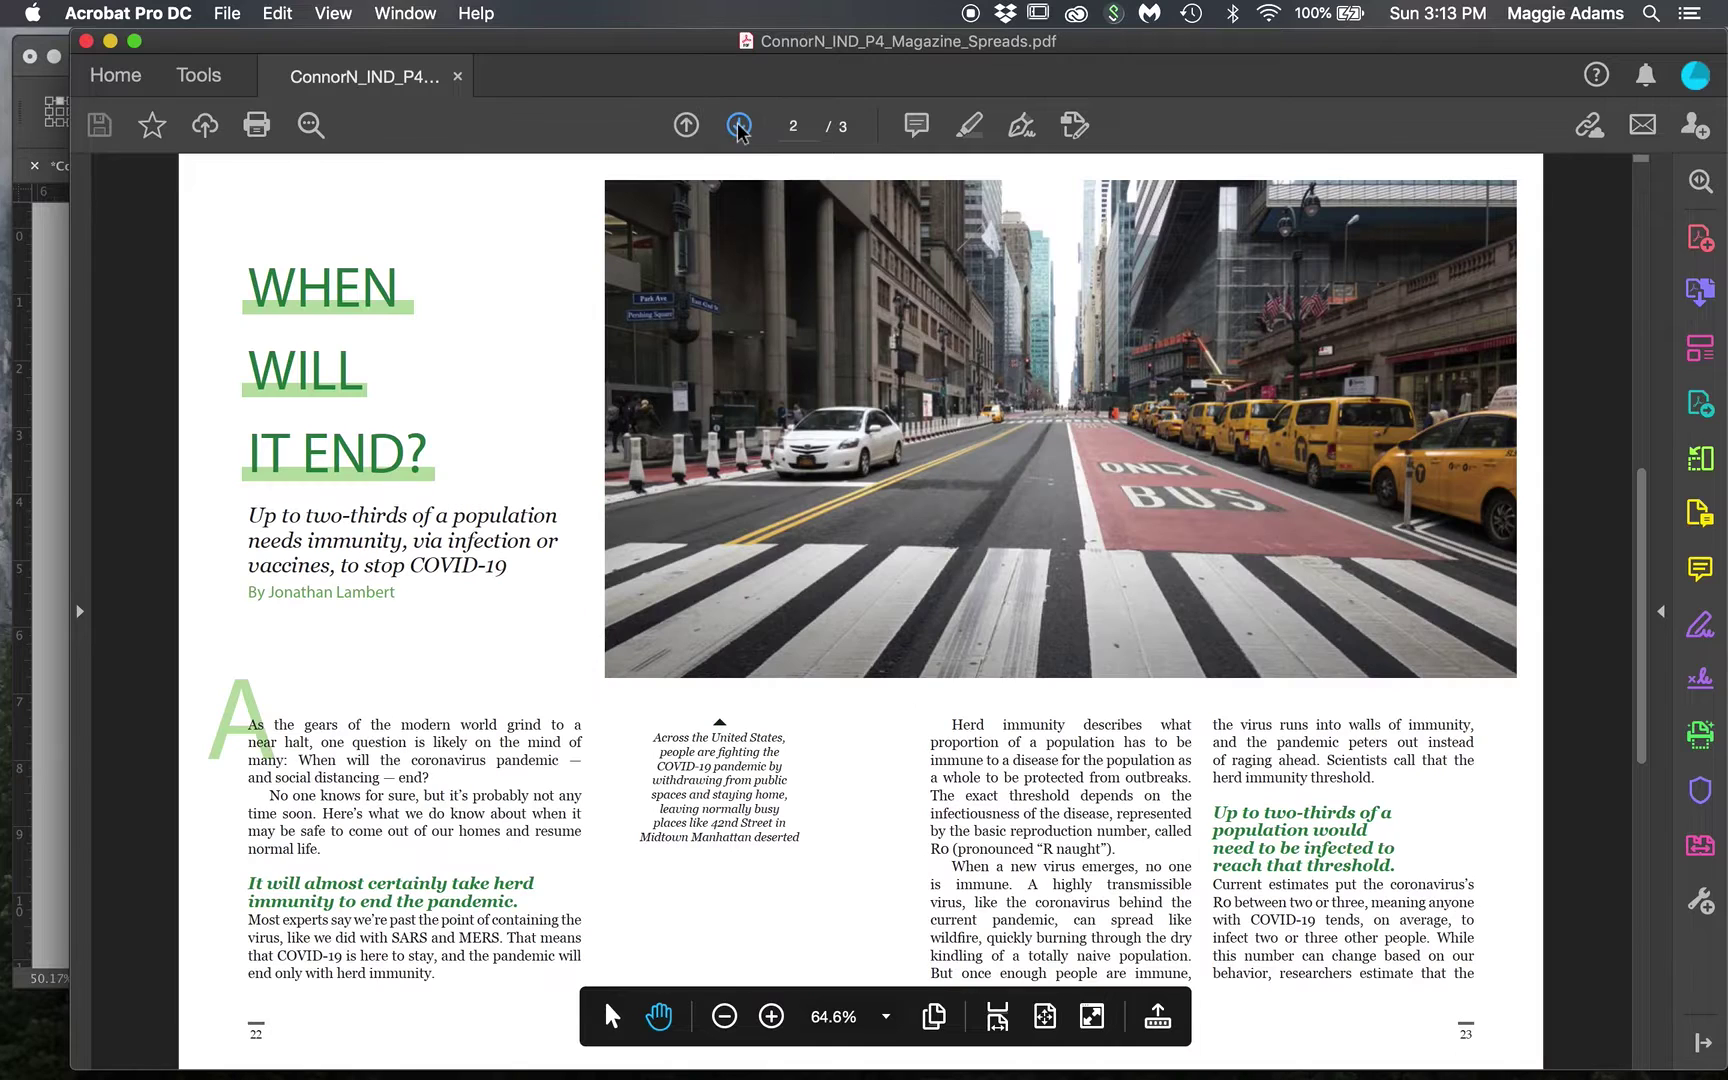
{"action": "left_click", "coordinate": [739, 127]}
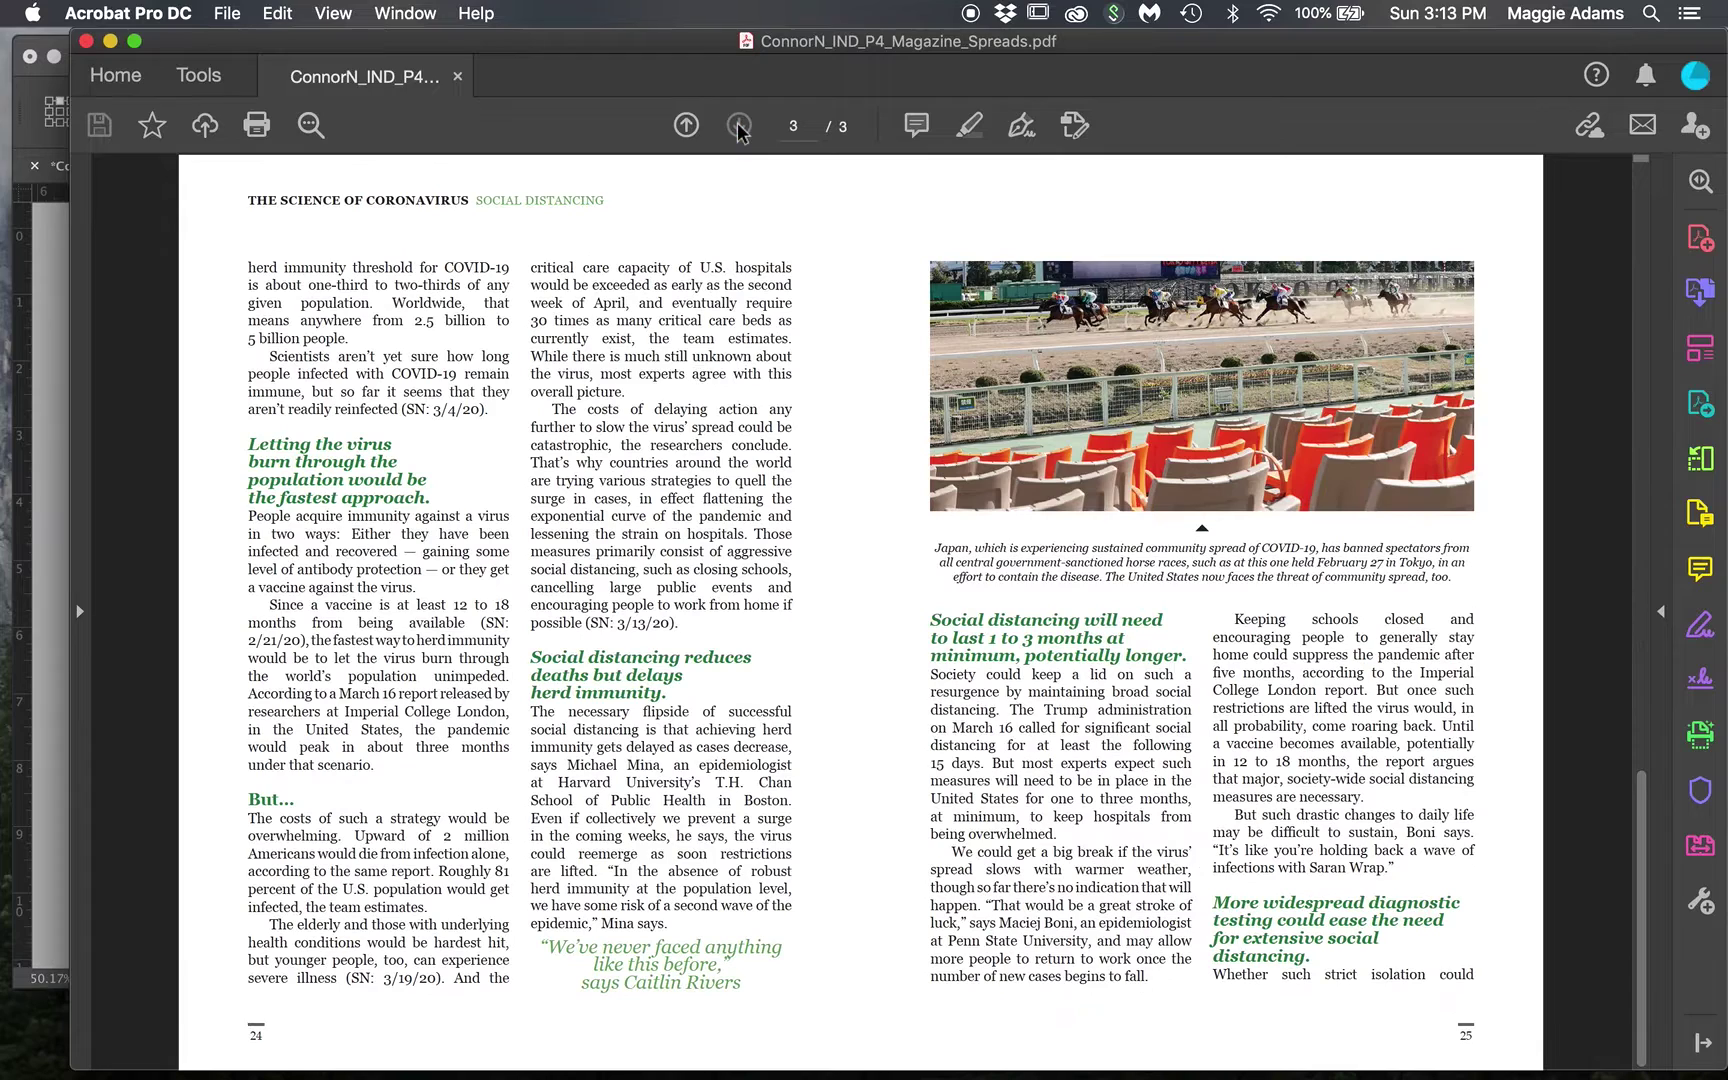
{"action": "left_click", "coordinate": [692, 127]}
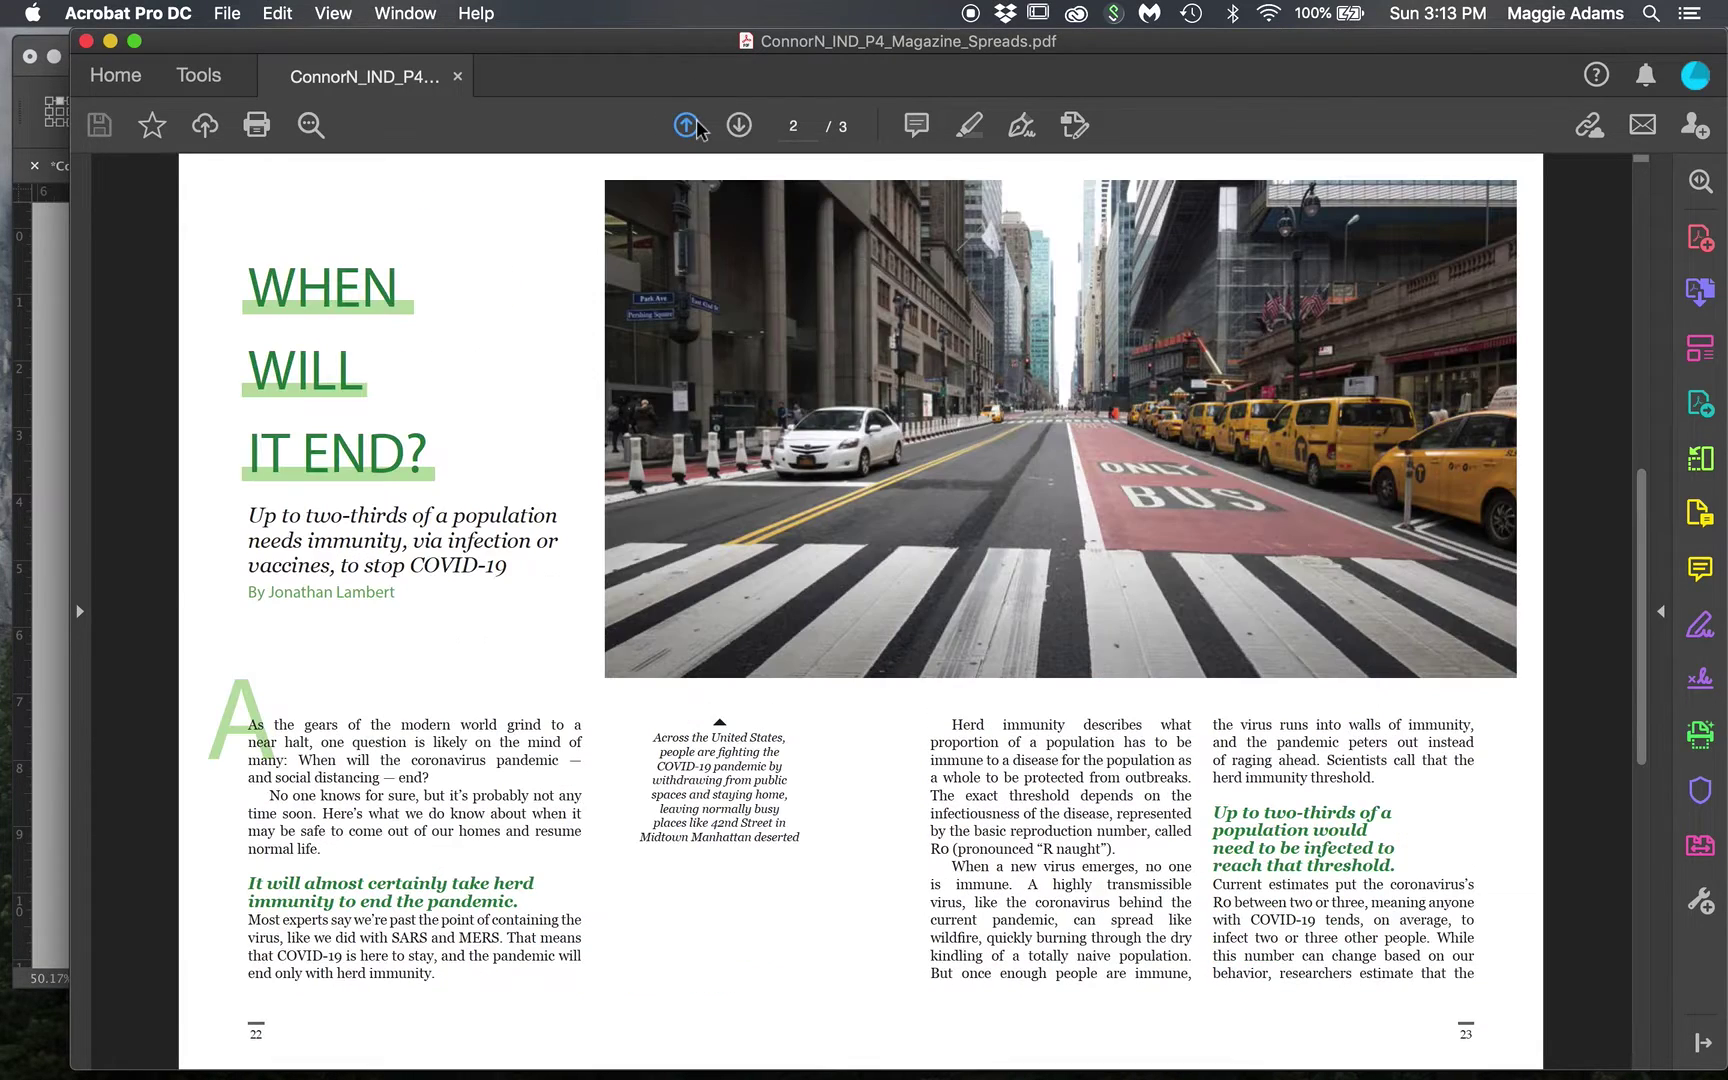
{"action": "left_click", "coordinate": [692, 127]}
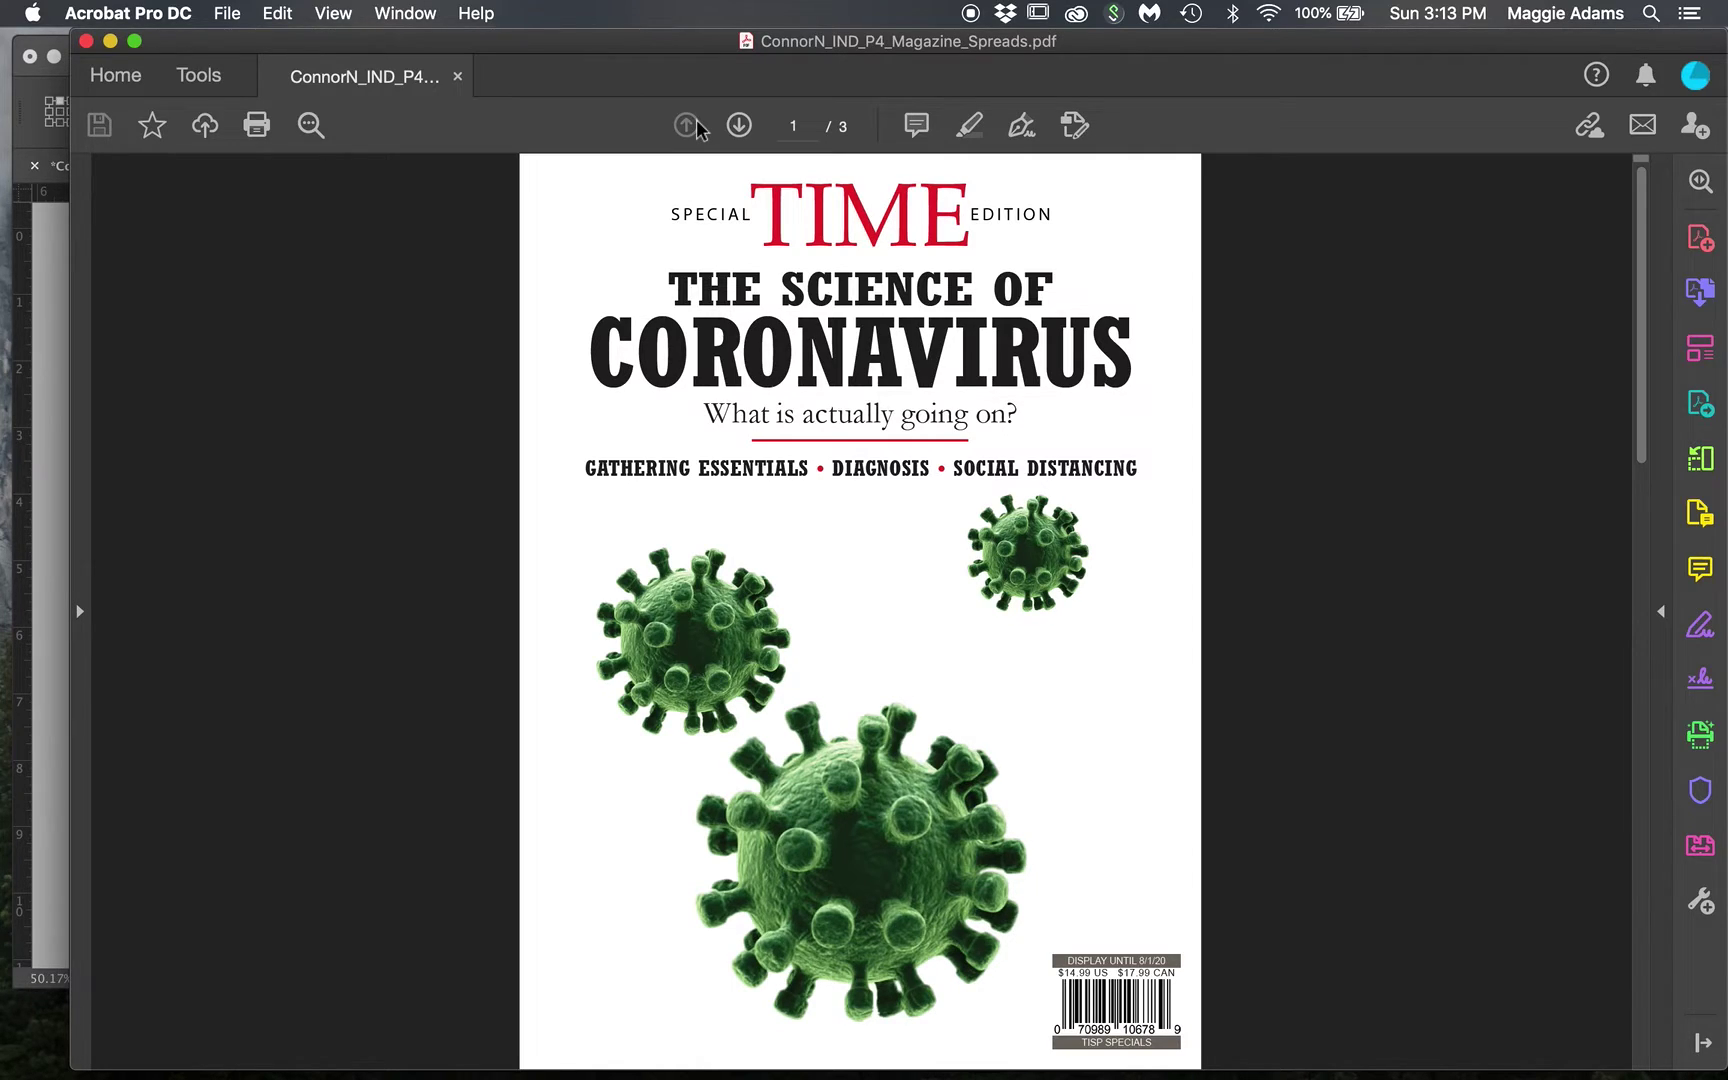
- Close the PDF, minimize InDesign, and bring the Chrome browser to the front
{"action": "left_click", "coordinate": [87, 41]}
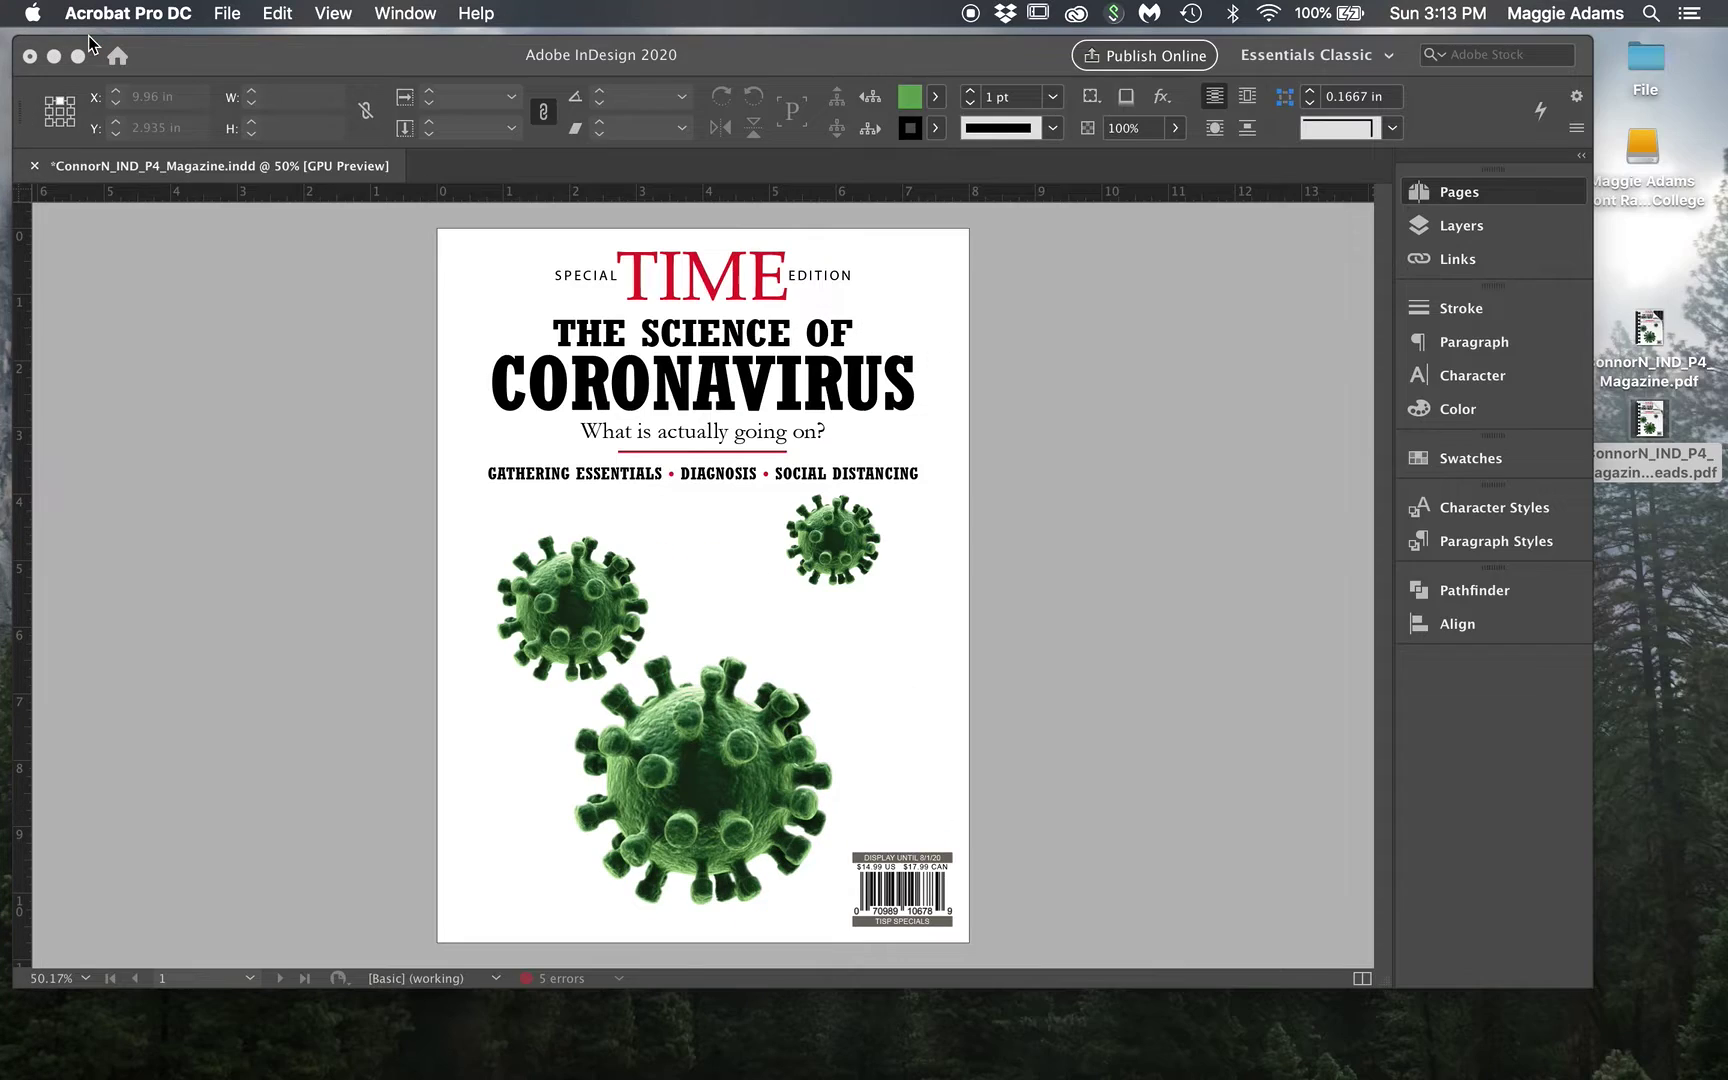
{"action": "left_click", "coordinate": [220, 385]}
{"action": "left_click", "coordinate": [56, 66]}
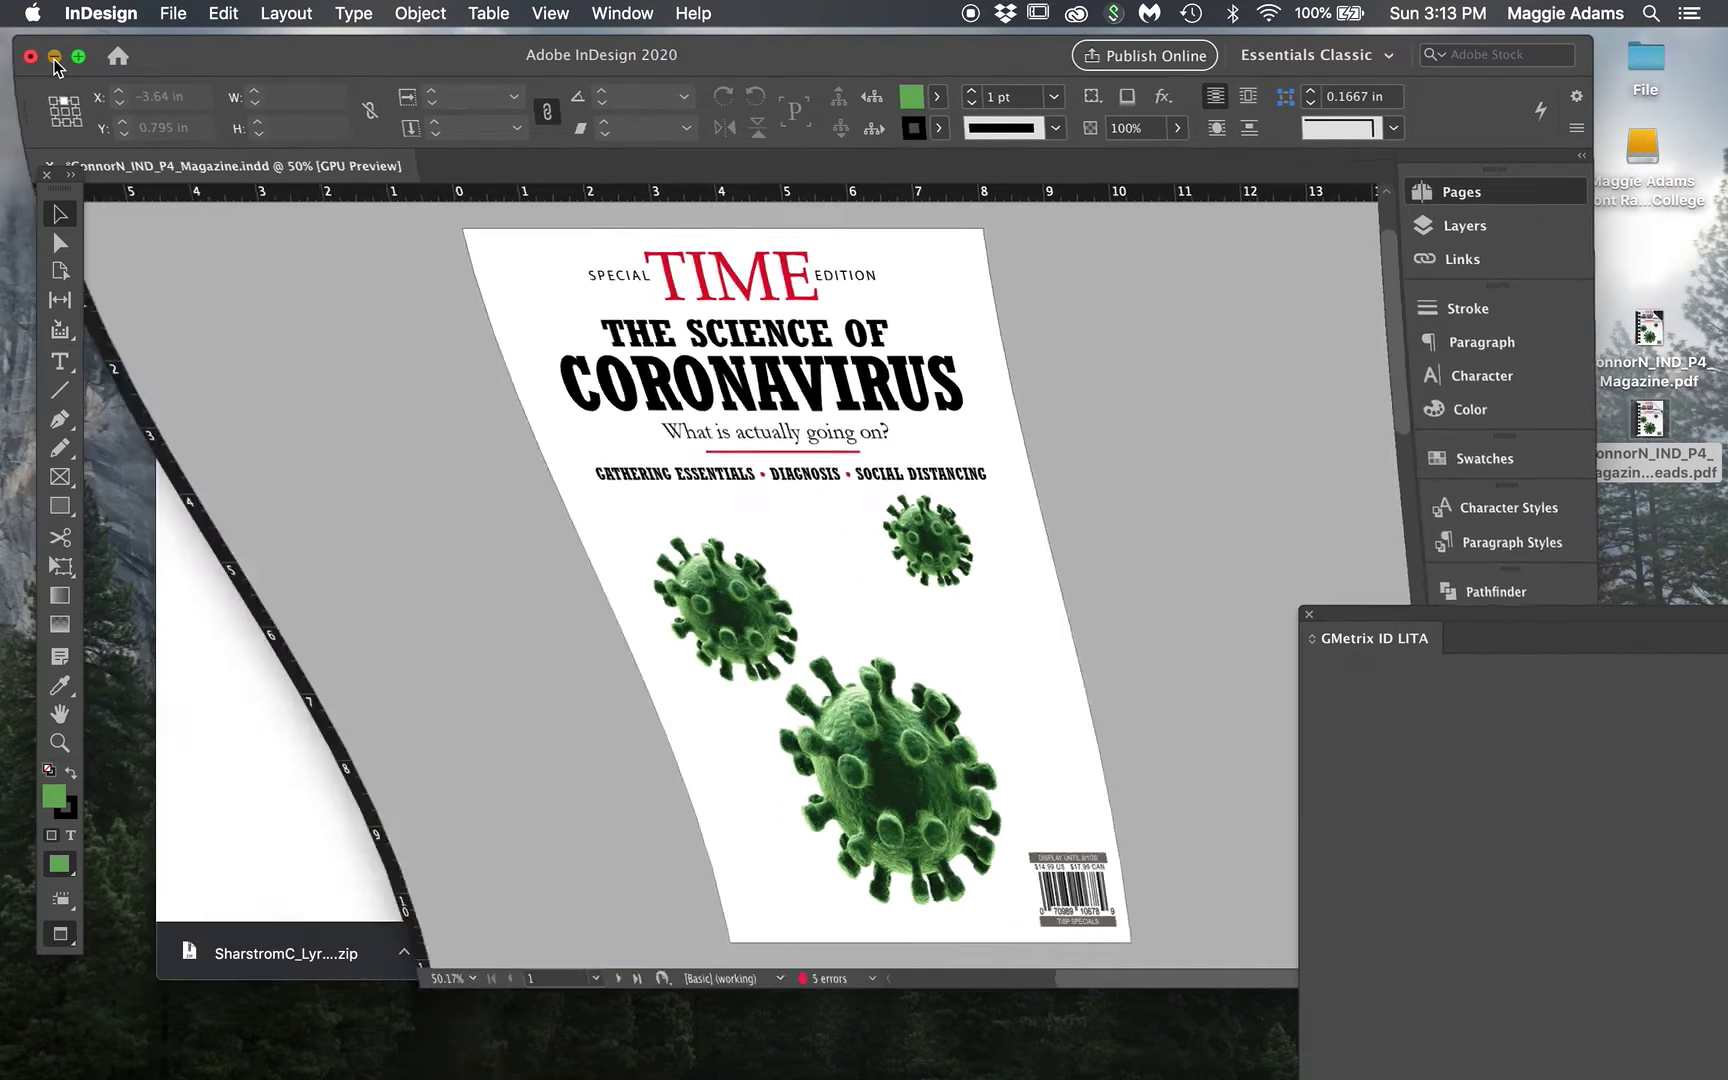
{"action": "left_click", "coordinate": [494, 648]}
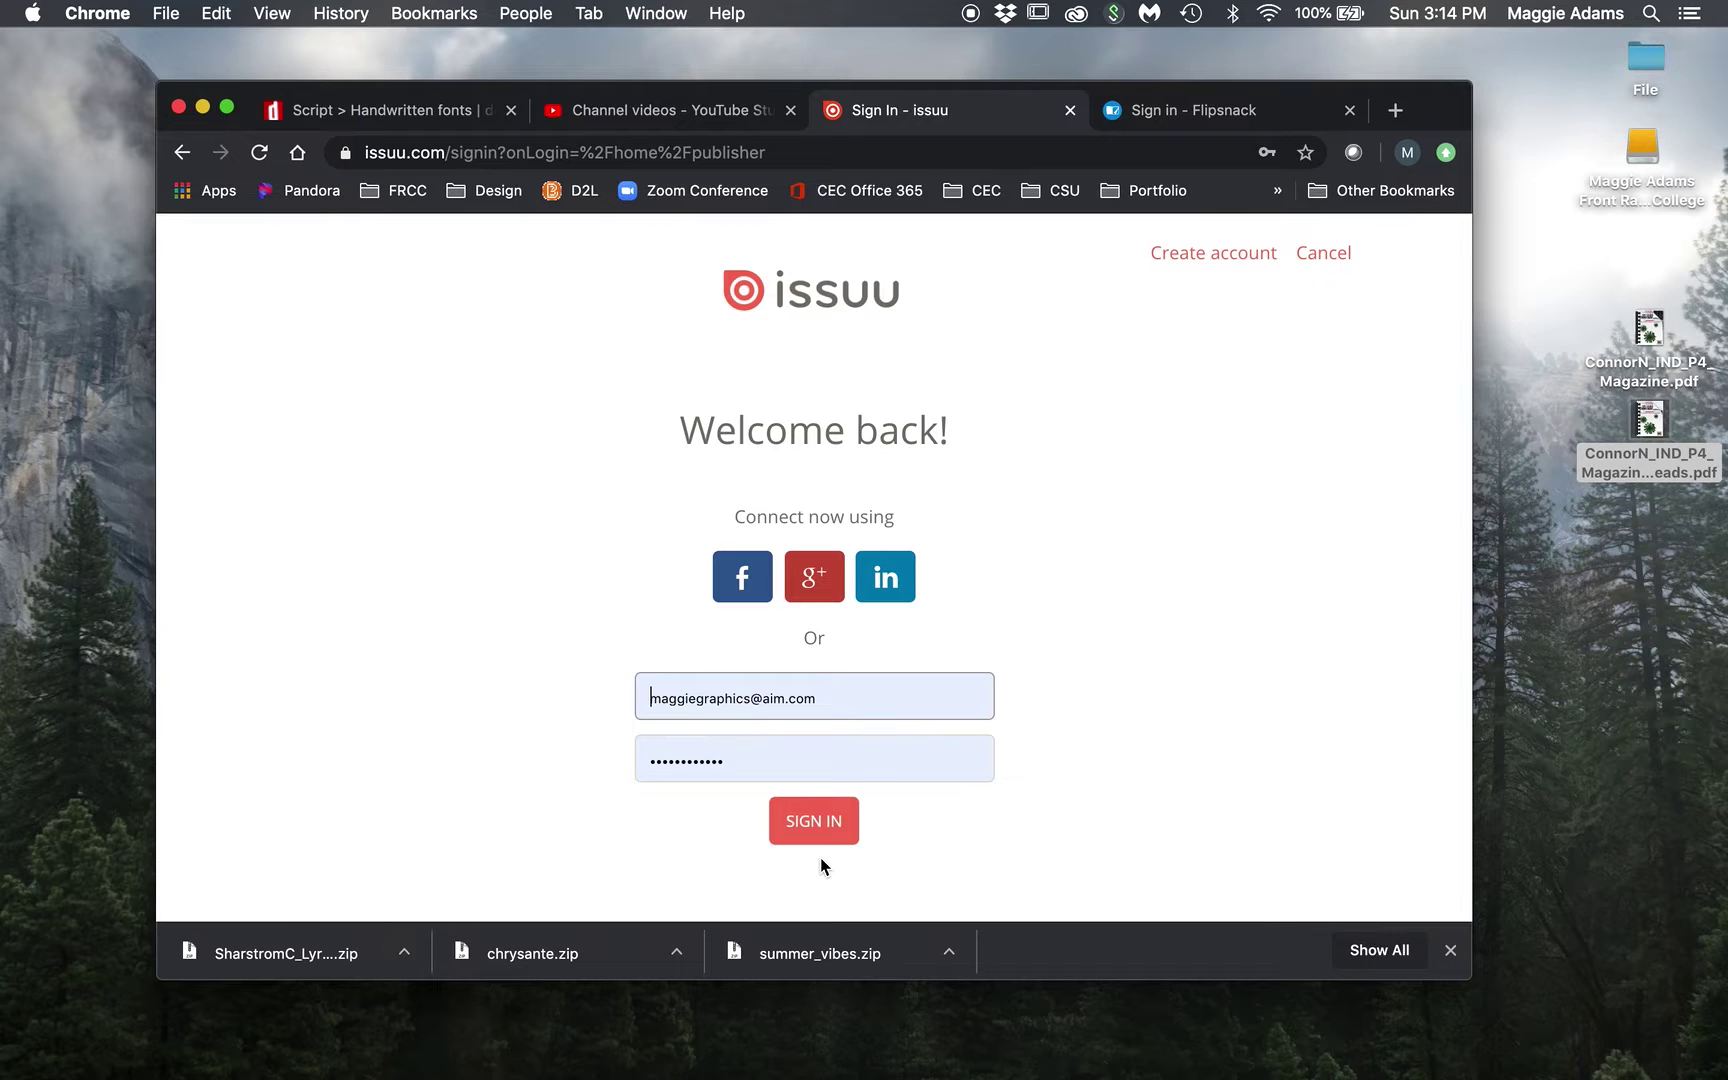
- Sign in to Issuu, dismiss the password popup, try Add Content, then go to the Flipsnack tab
{"action": "left_click", "coordinate": [819, 822]}
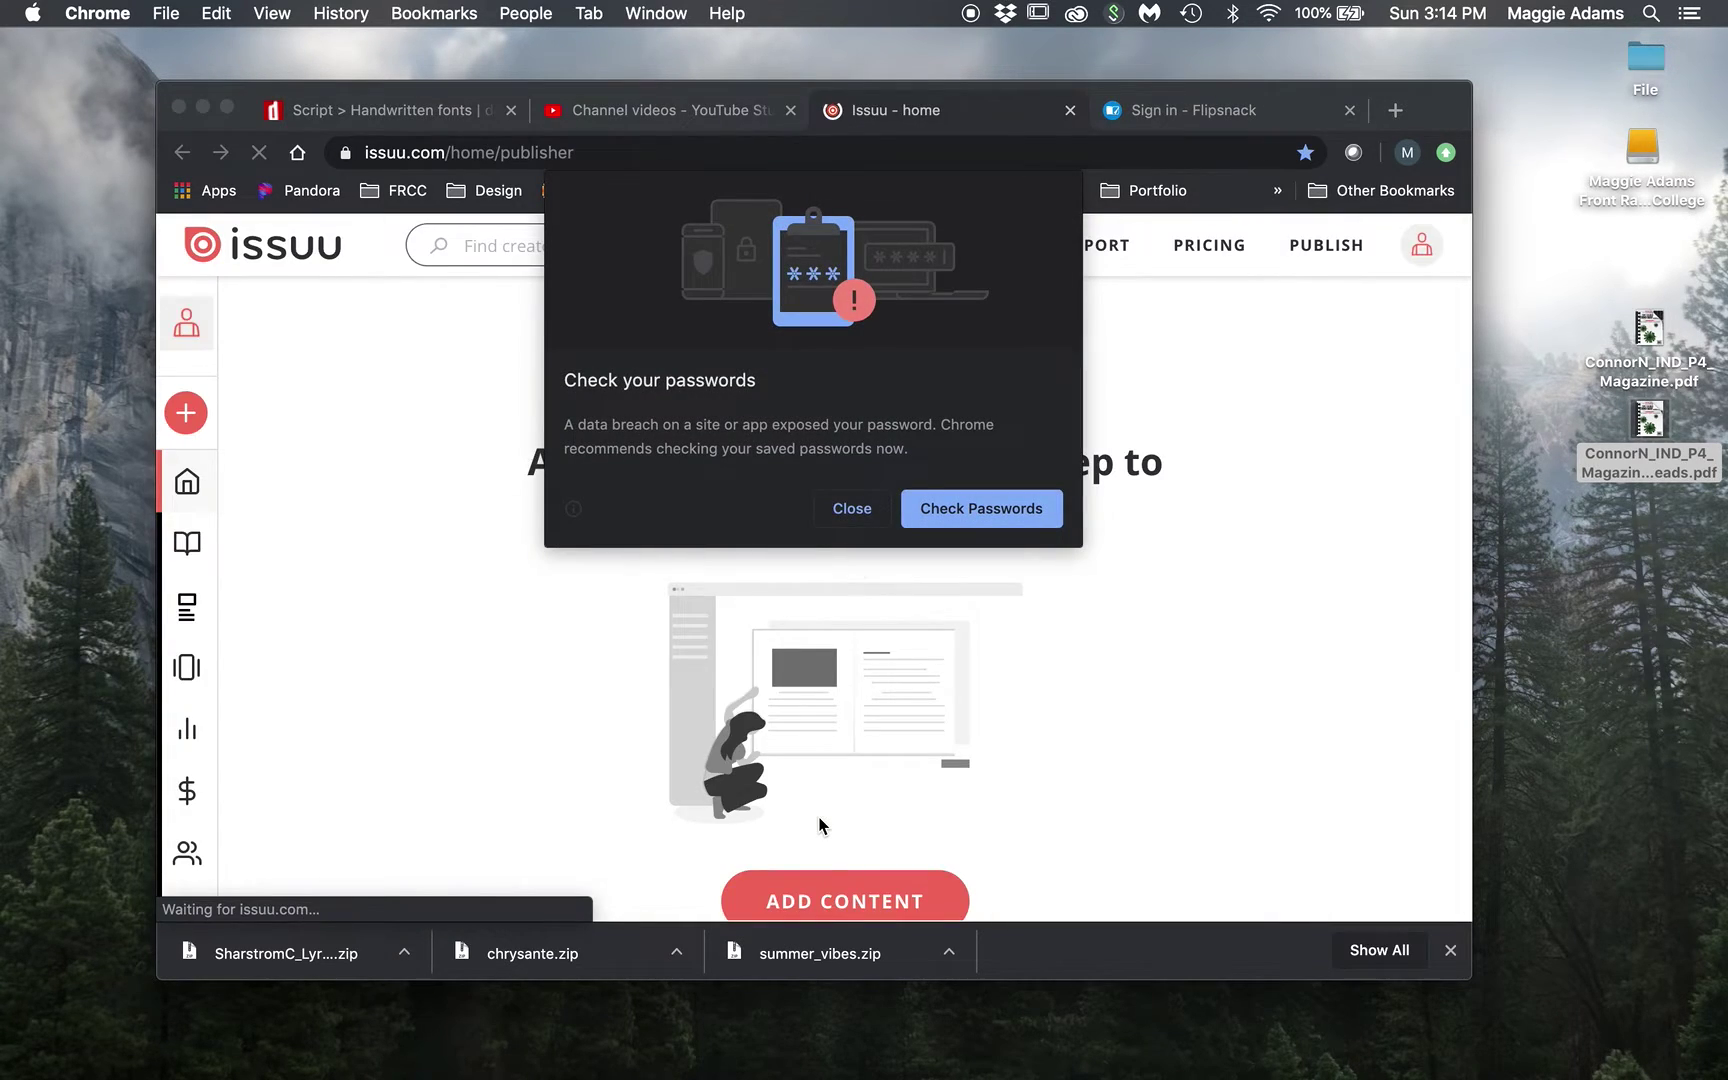
{"action": "left_click", "coordinate": [856, 508]}
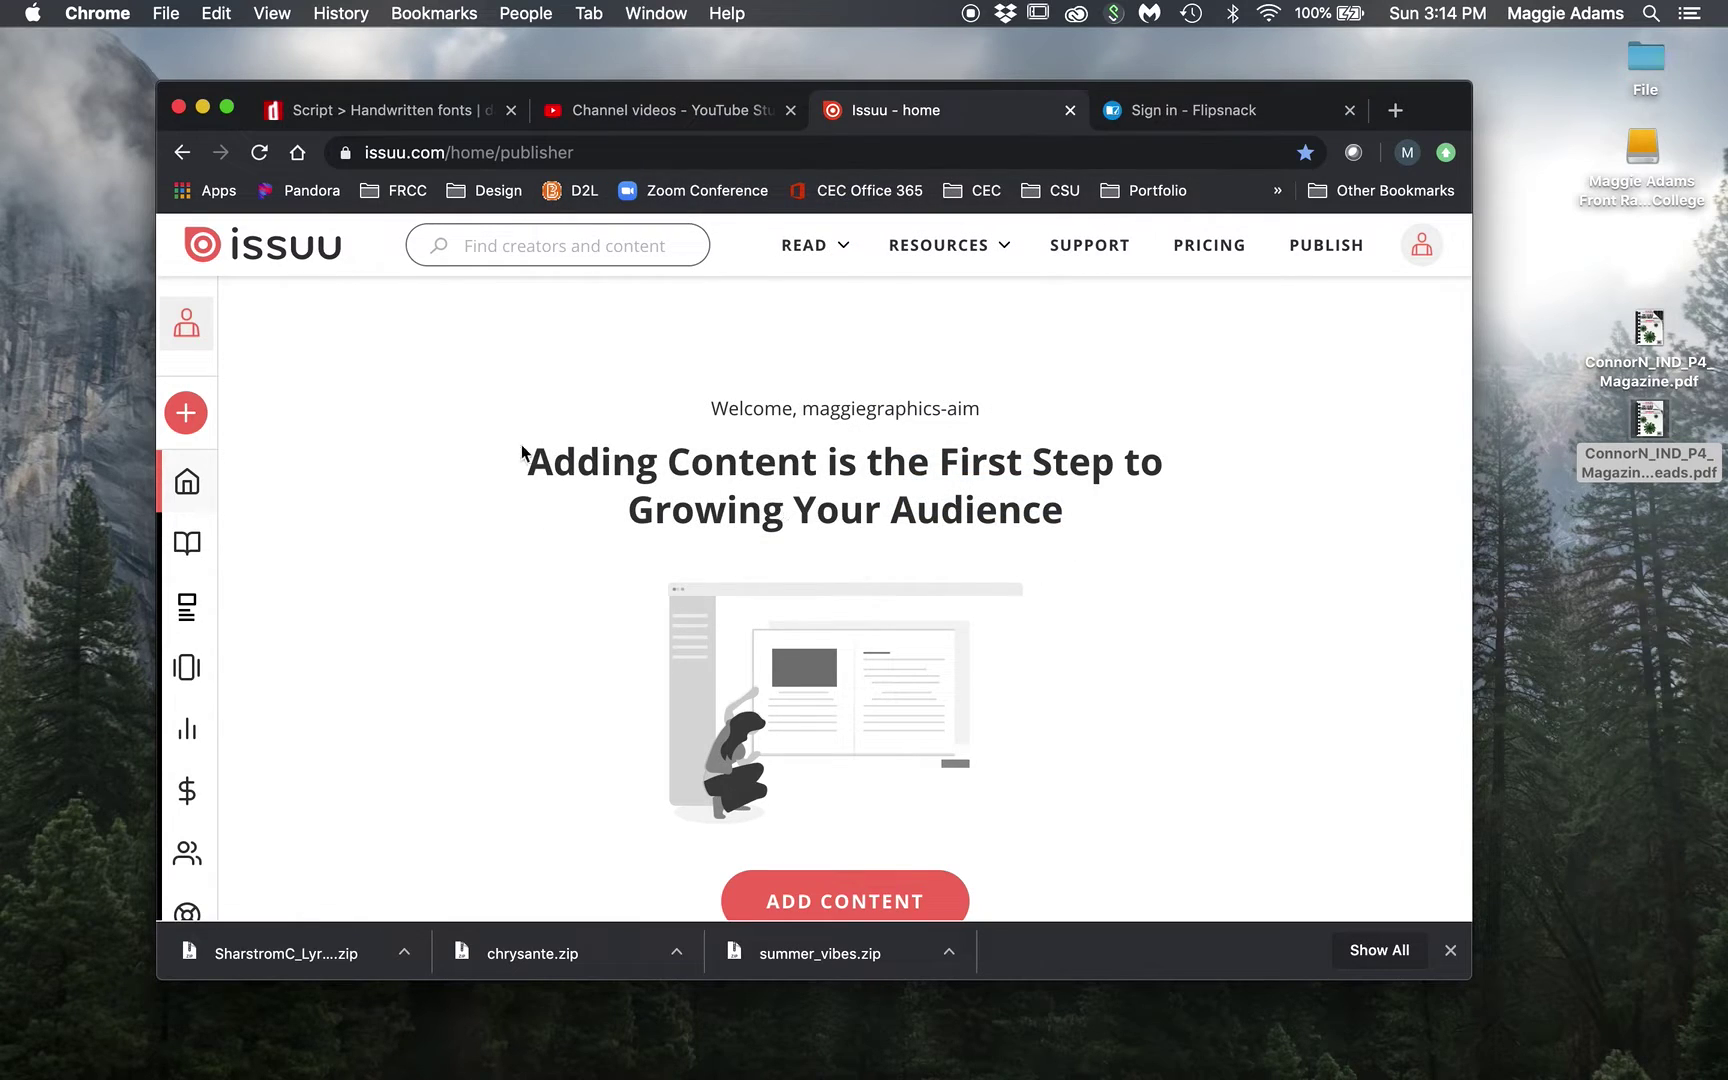
{"action": "scroll", "coordinate": [503, 442], "scroll_direction": "down", "scroll_amount": 3}
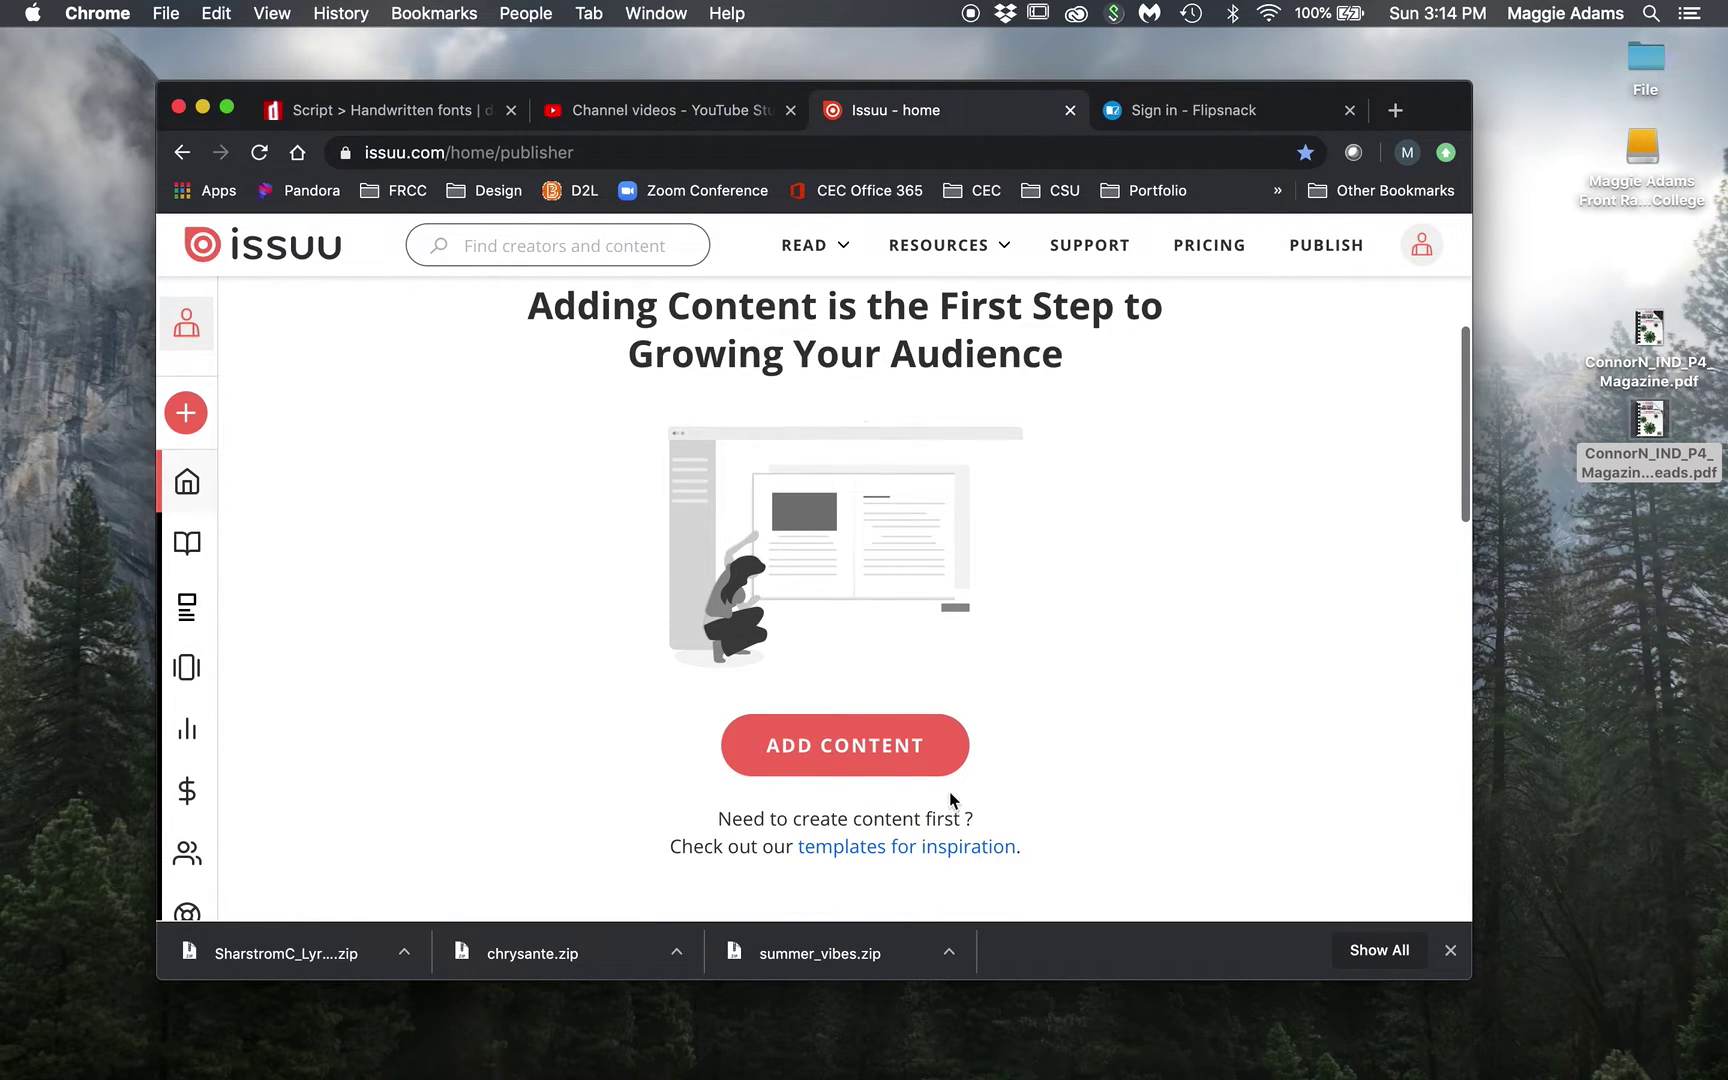
{"action": "left_click", "coordinate": [912, 764]}
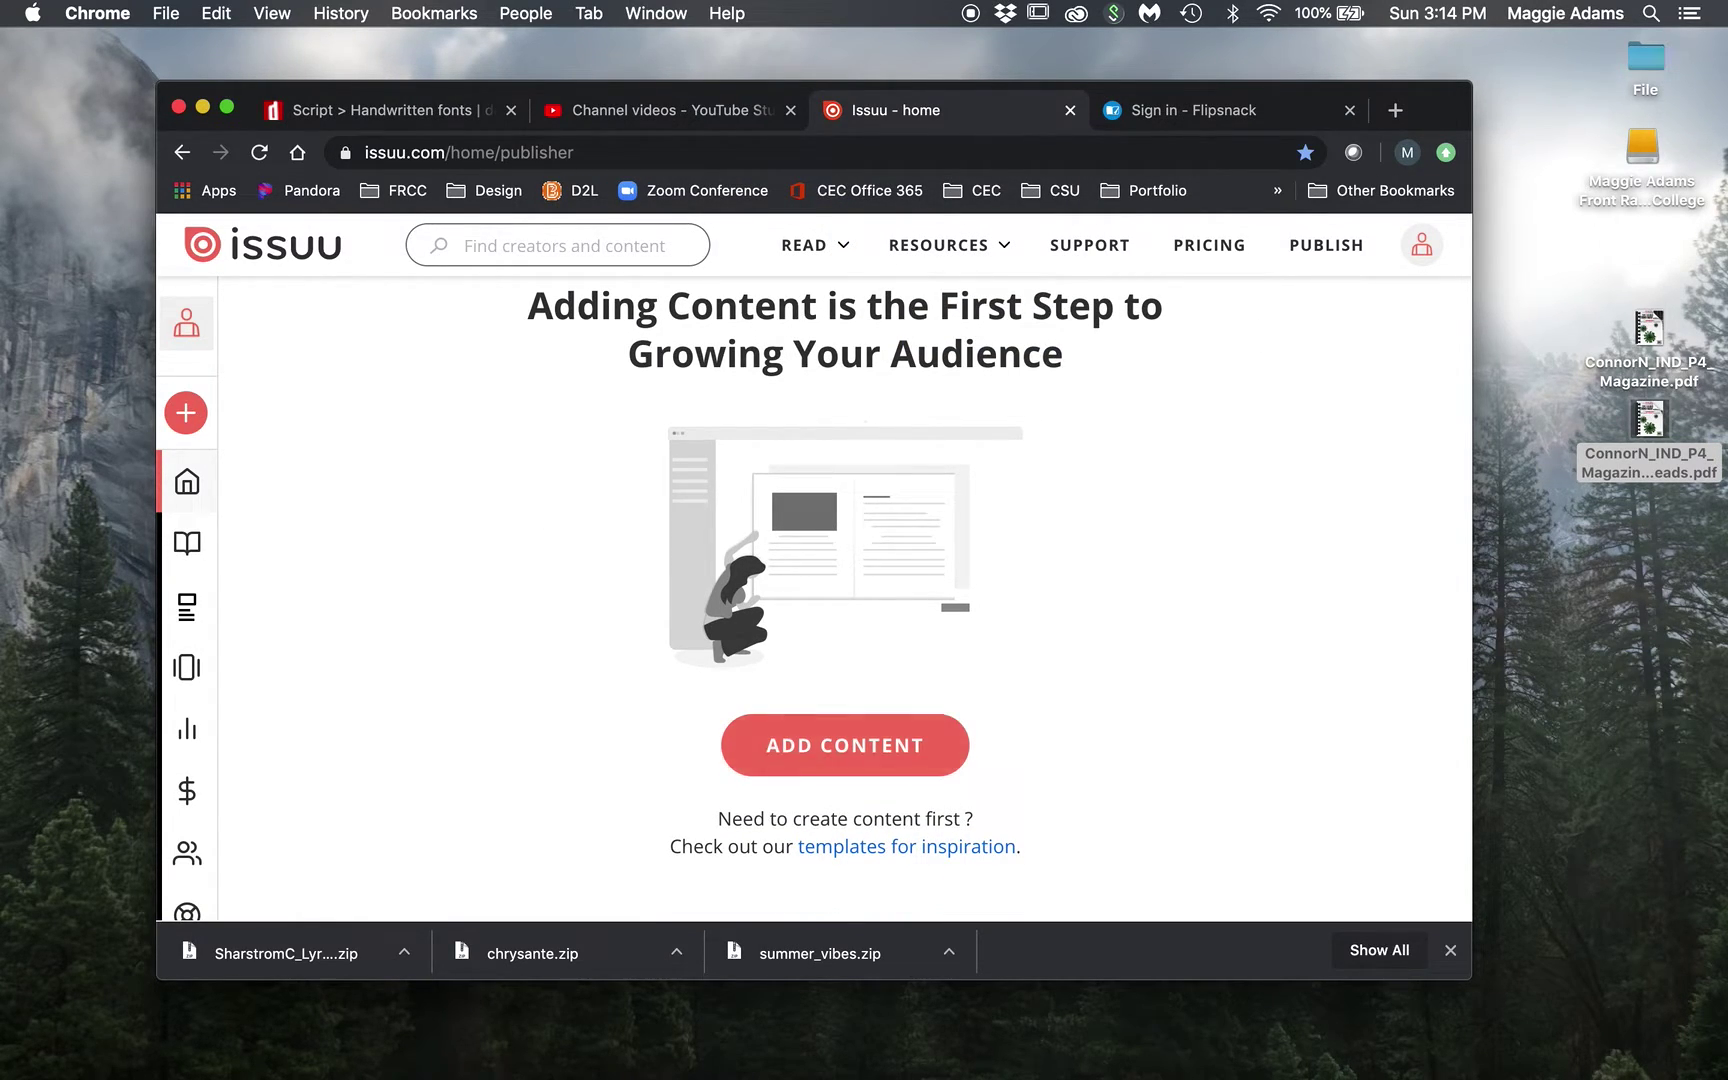
{"action": "left_click", "coordinate": [1170, 484]}
{"action": "left_click", "coordinate": [1198, 112]}
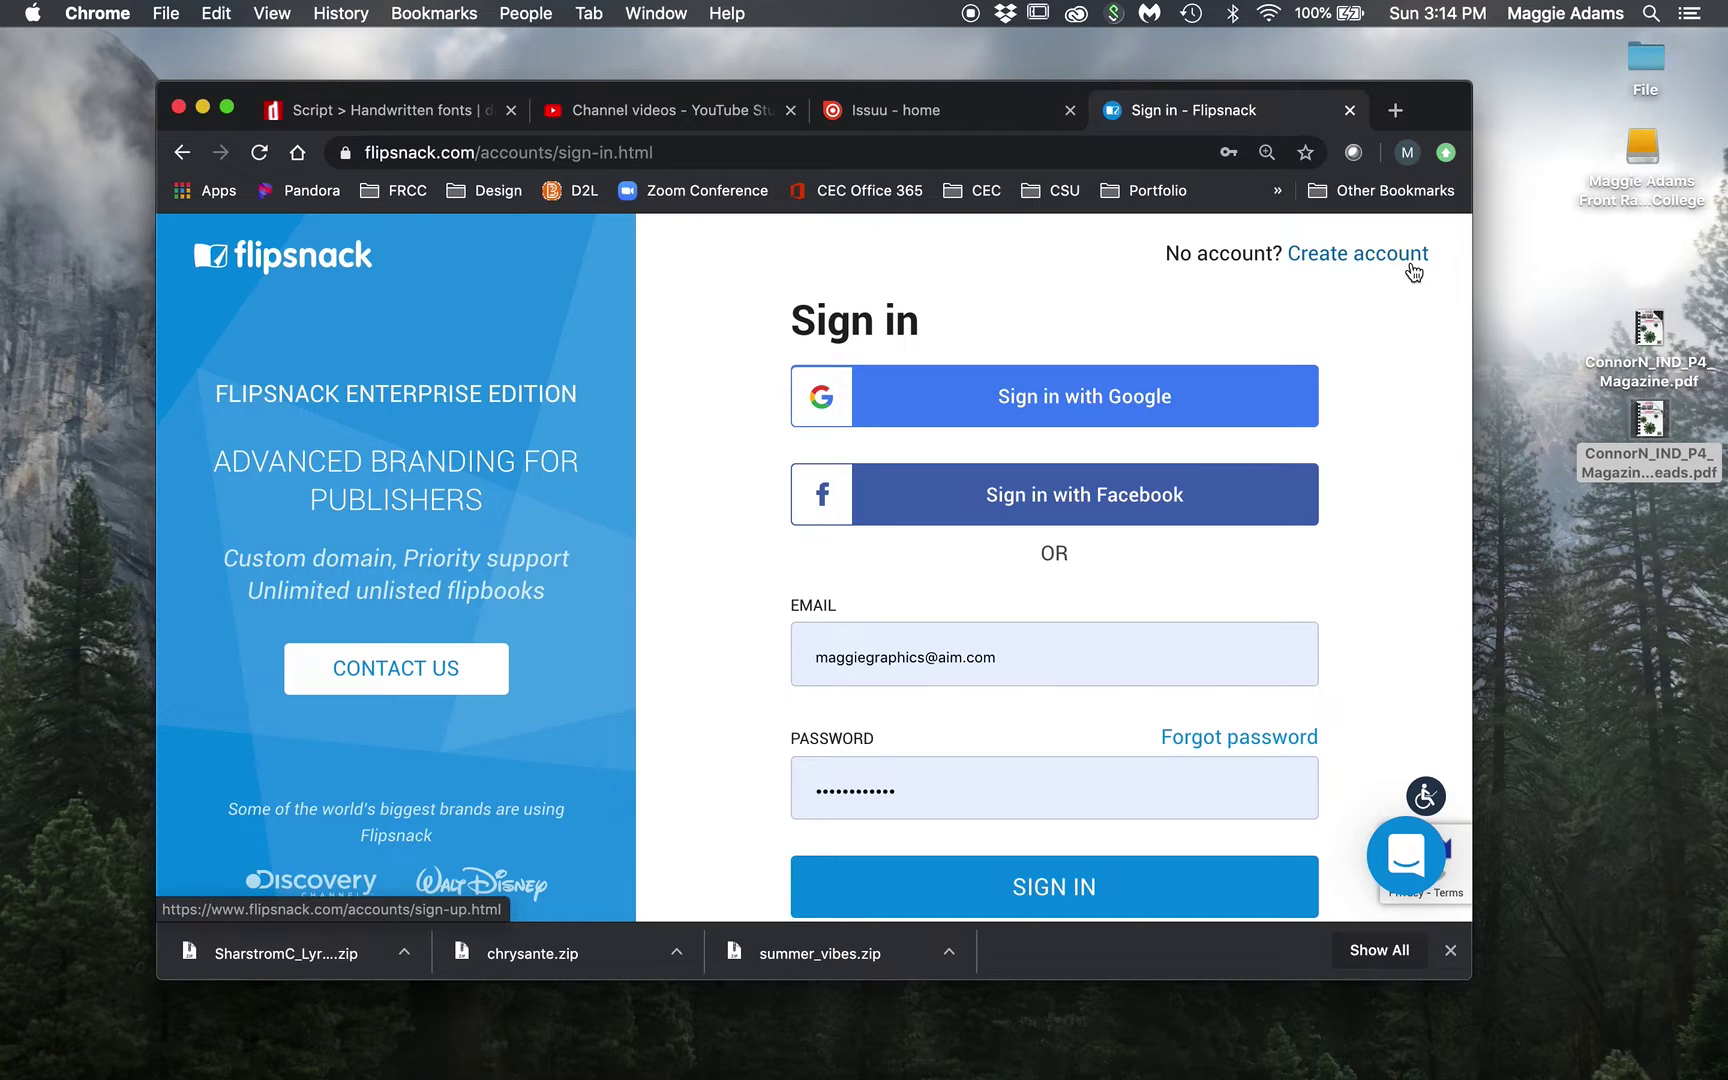
- Sign in to Flipsnack and dismiss Chrome's password popup
{"action": "left_click", "coordinate": [1040, 885]}
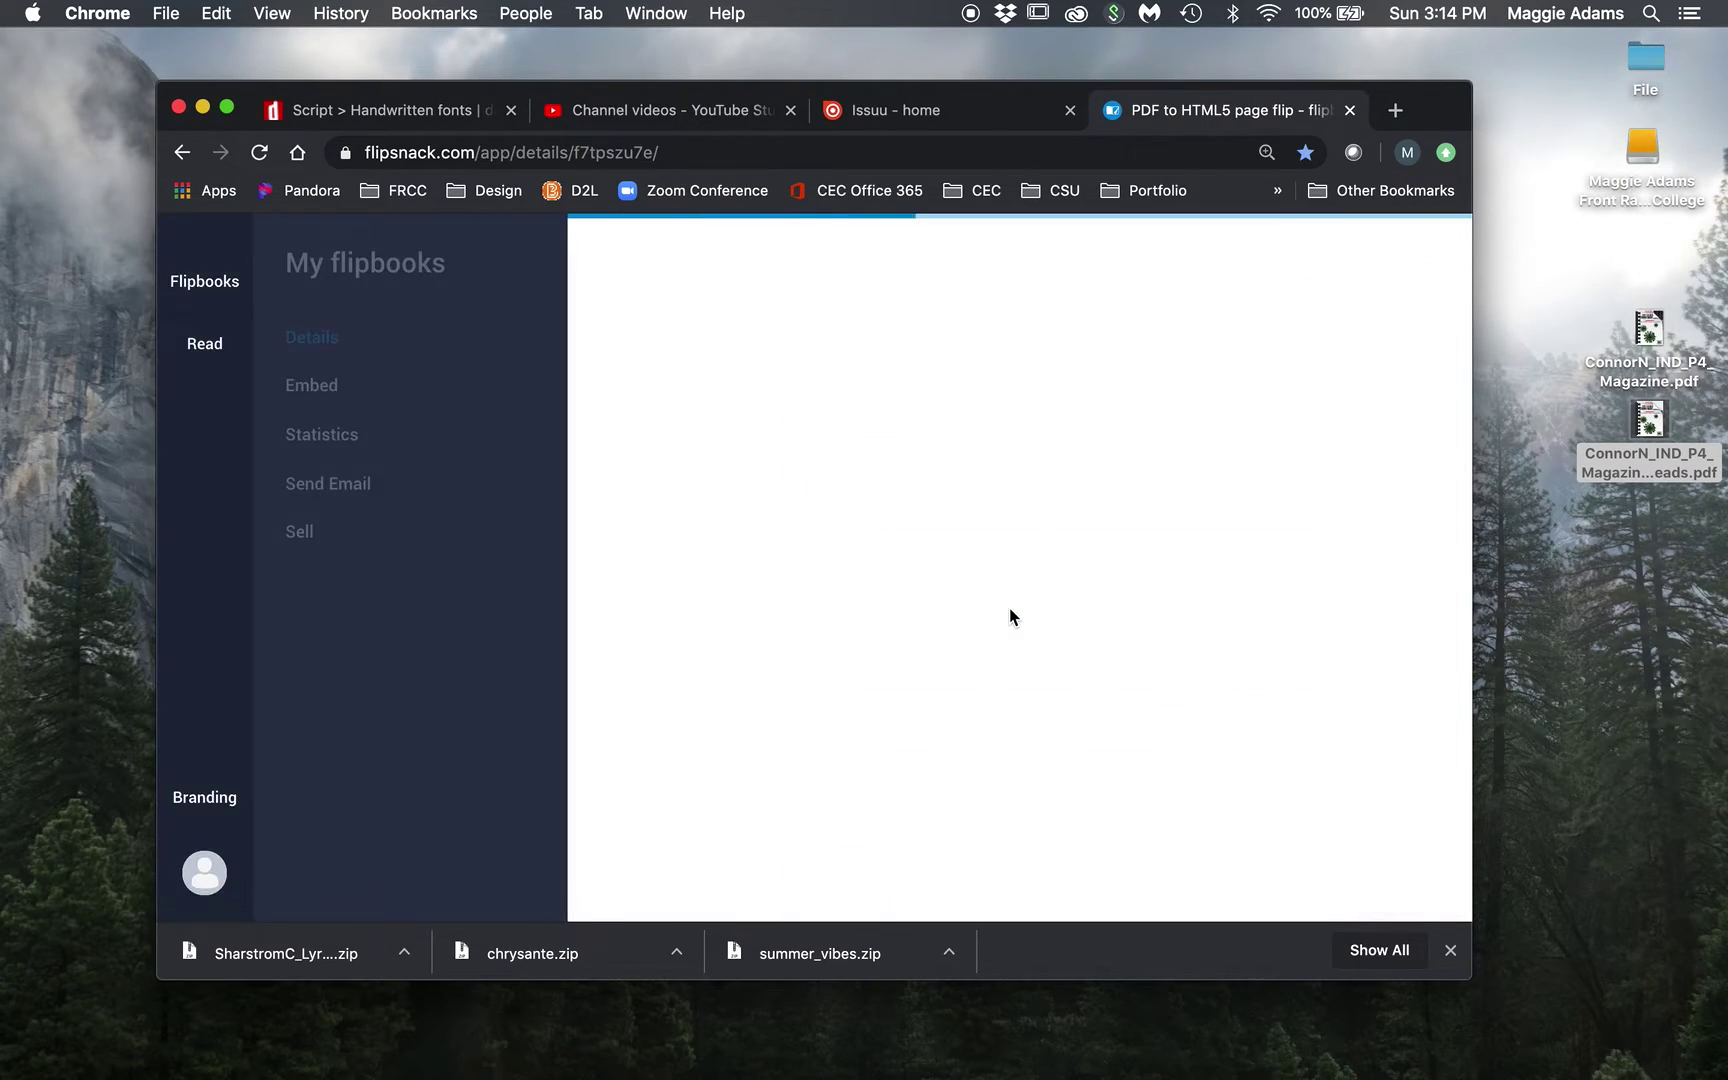
{"action": "left_click", "coordinate": [847, 505]}
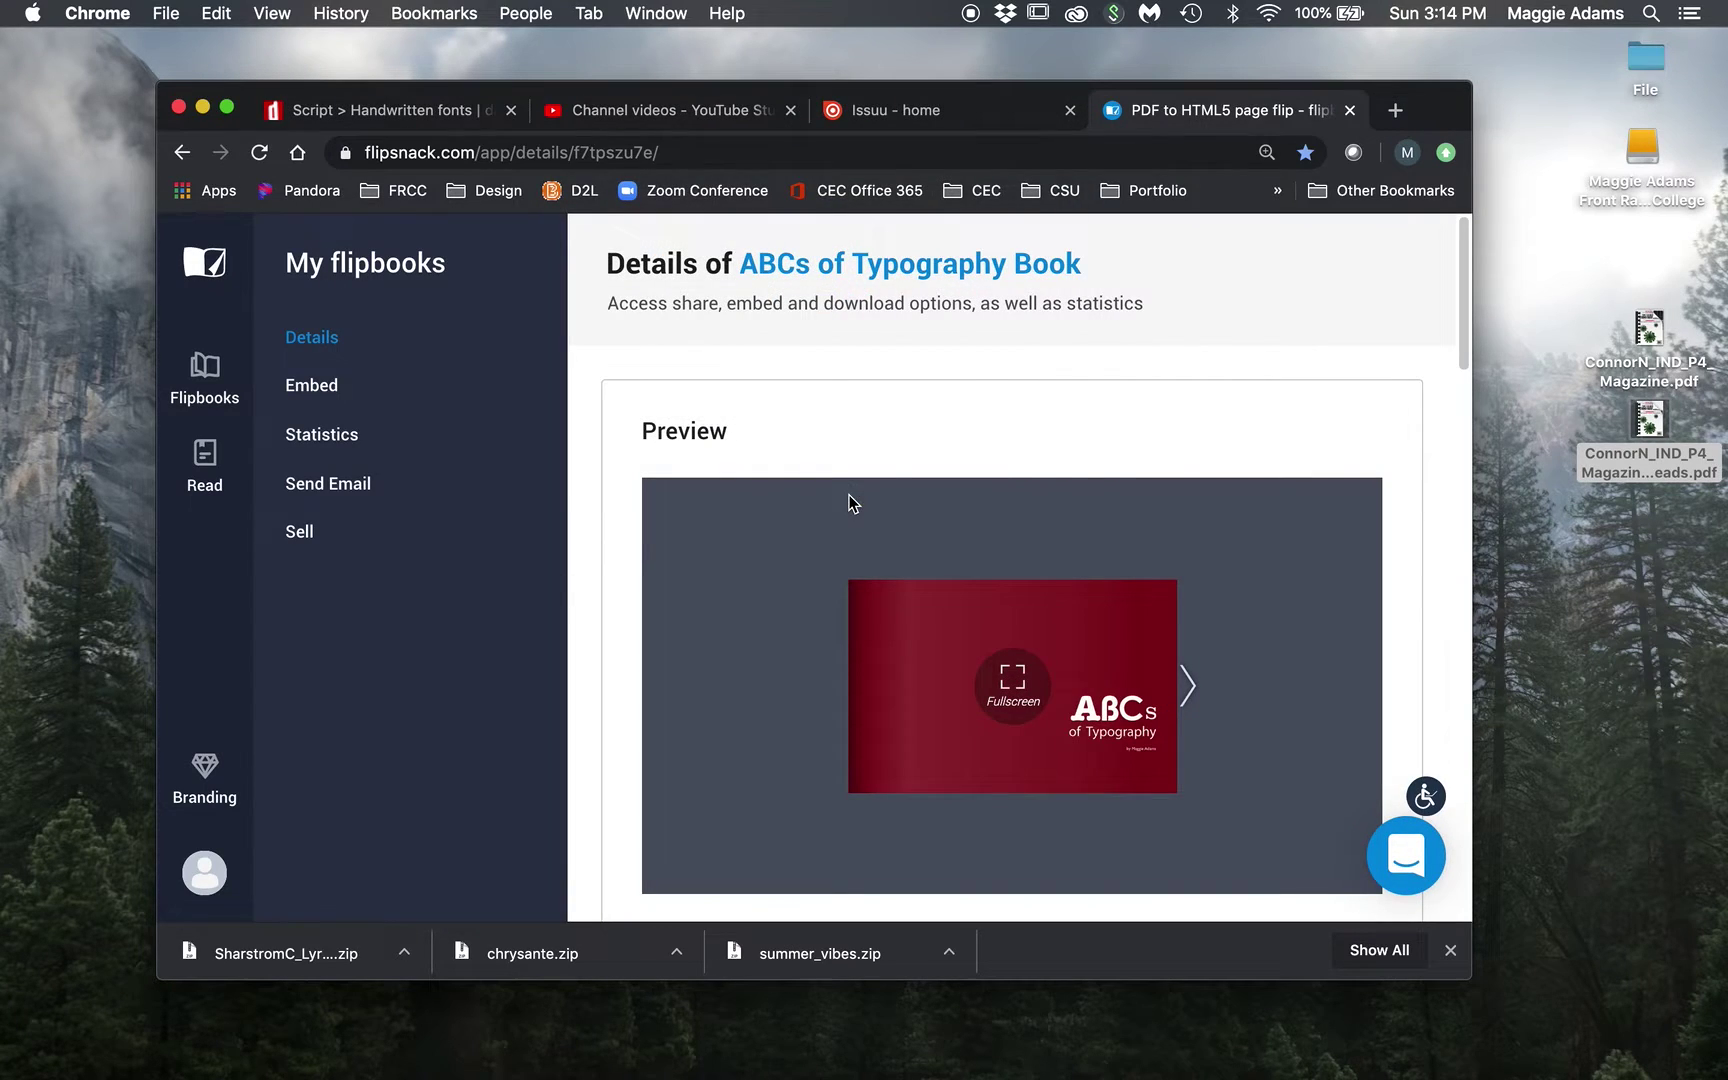
{"action": "scroll", "coordinate": [1263, 347], "scroll_direction": "down", "scroll_amount": 2}
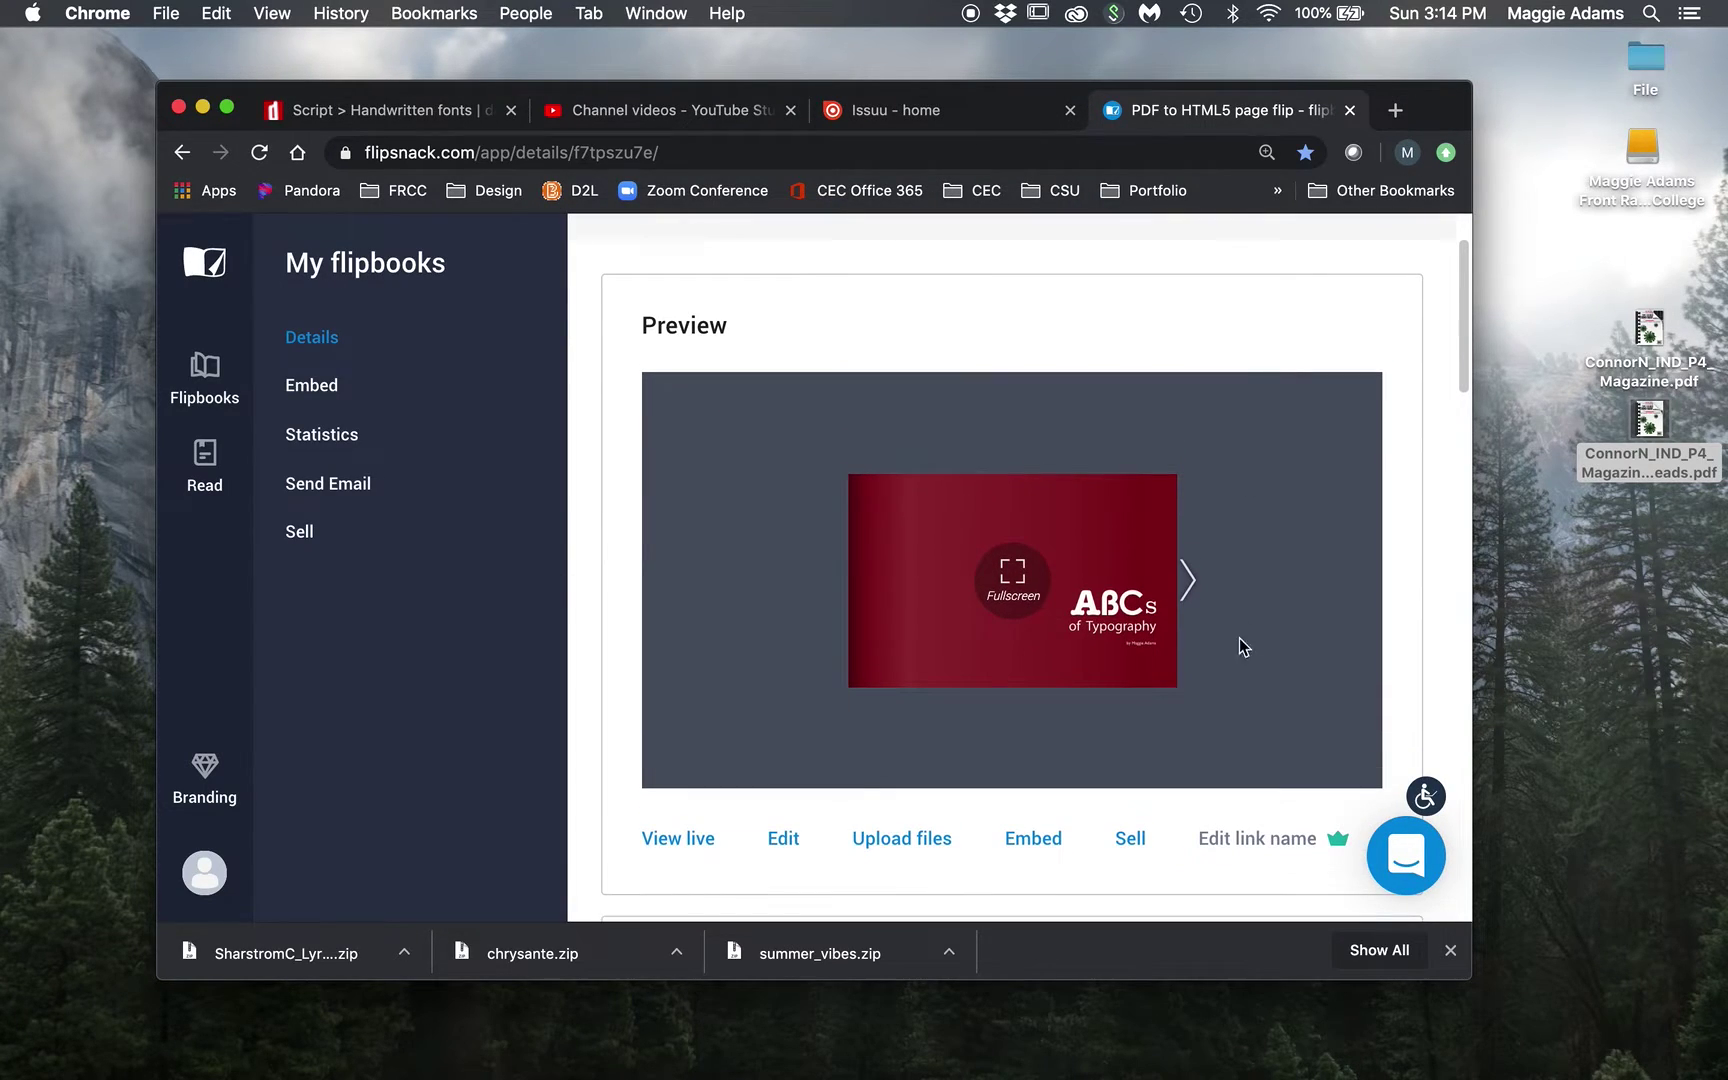
- Page the ABCs of Typography Book preview to the Kerning/Leading spread, then open Upload files
{"action": "left_click", "coordinate": [1200, 584]}
{"action": "left_click", "coordinate": [1354, 588]}
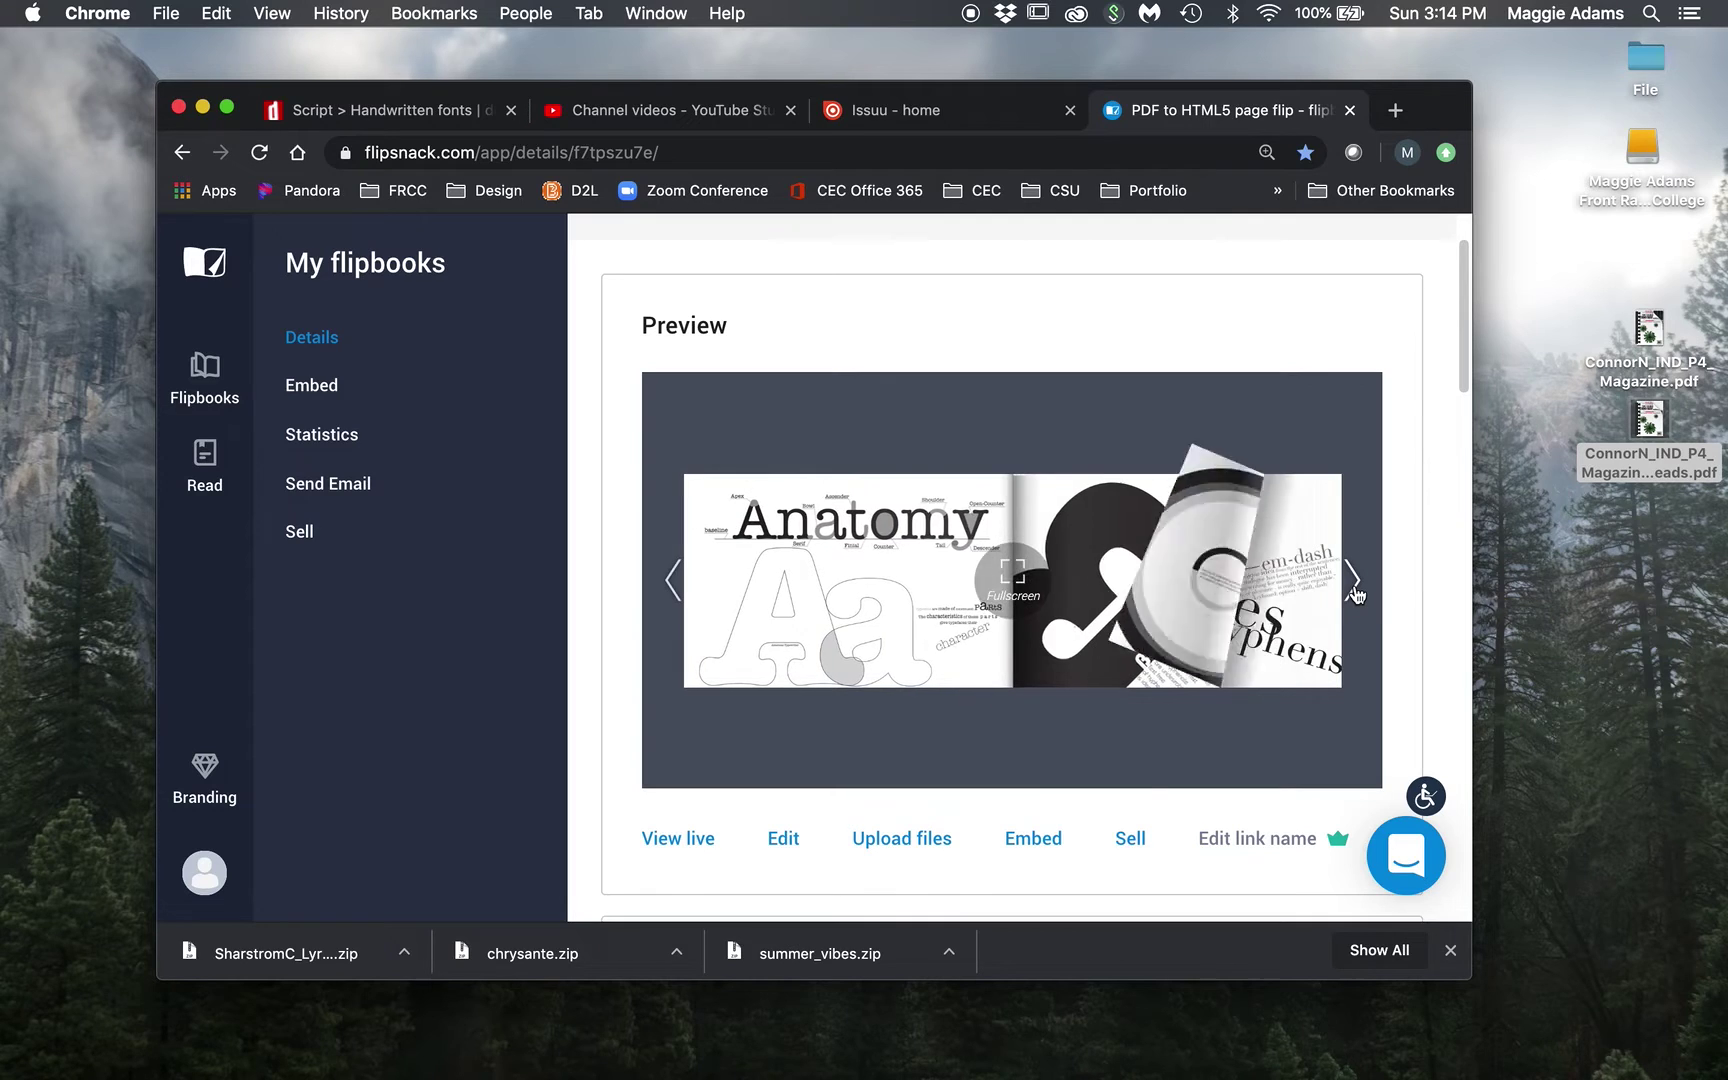
{"action": "left_click", "coordinate": [1356, 594]}
{"action": "left_click", "coordinate": [1356, 594]}
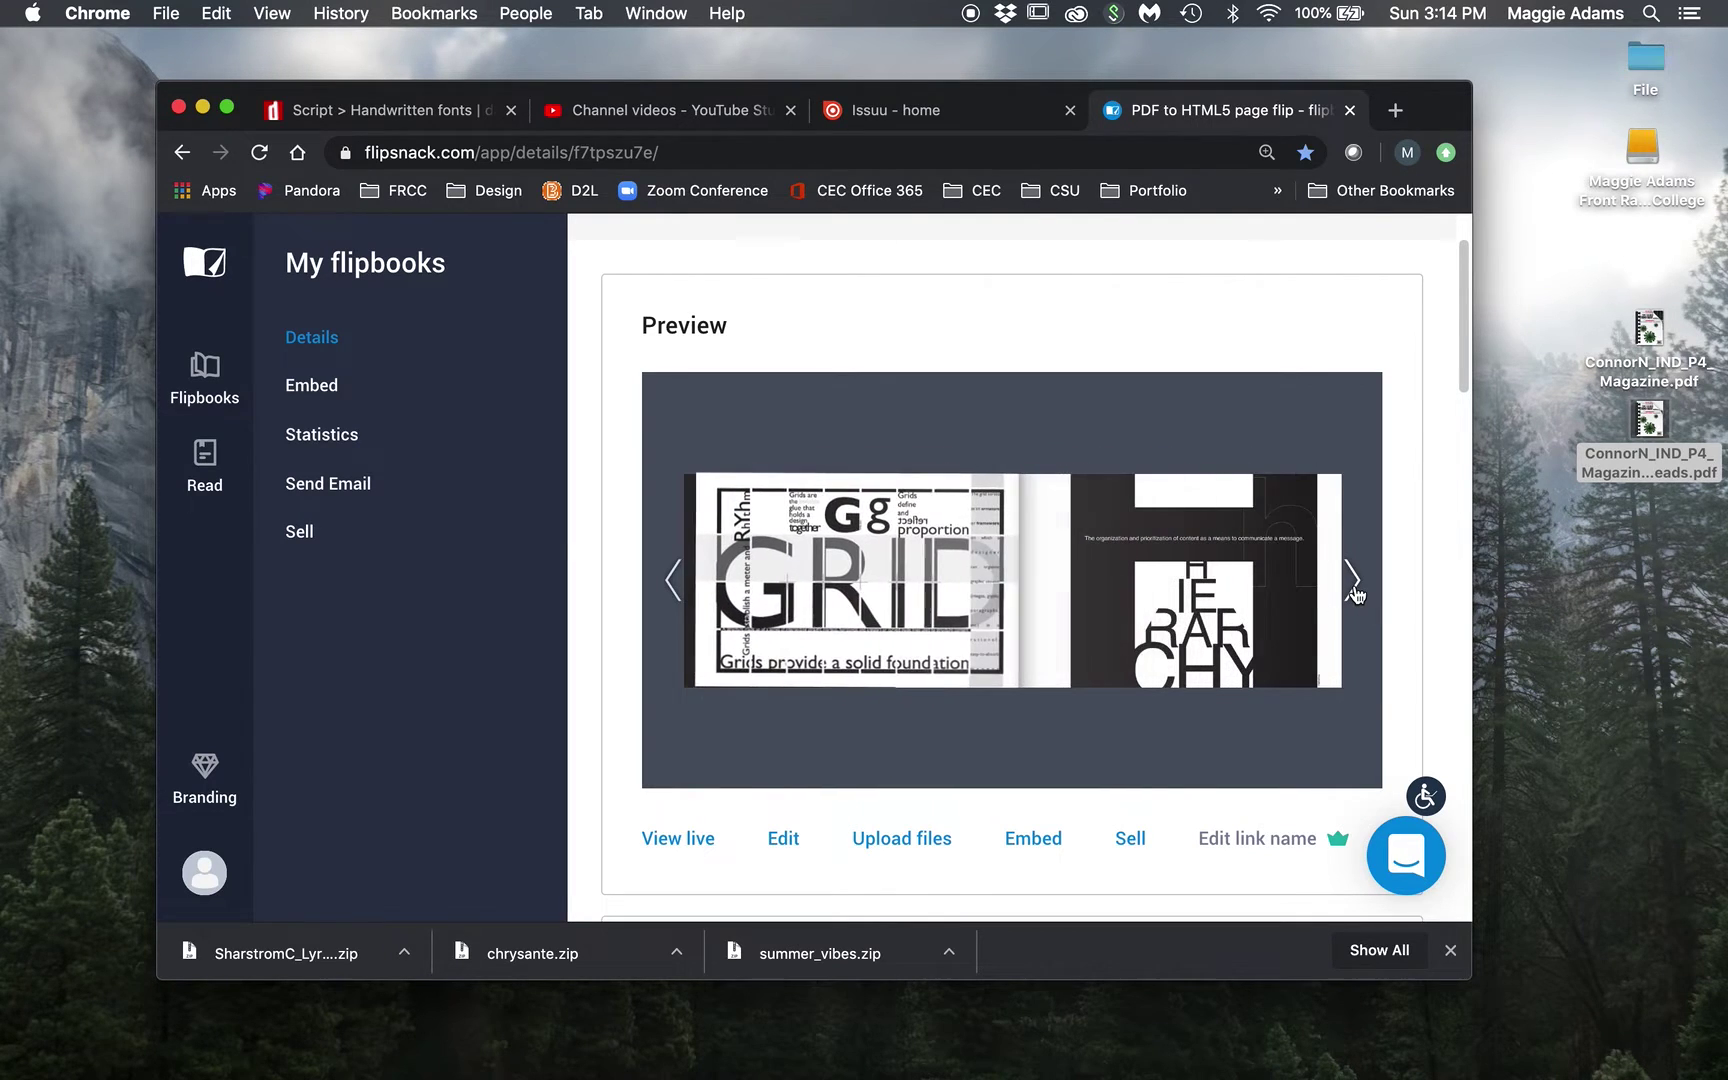
{"action": "left_click", "coordinate": [1356, 594]}
{"action": "left_click", "coordinate": [1356, 594]}
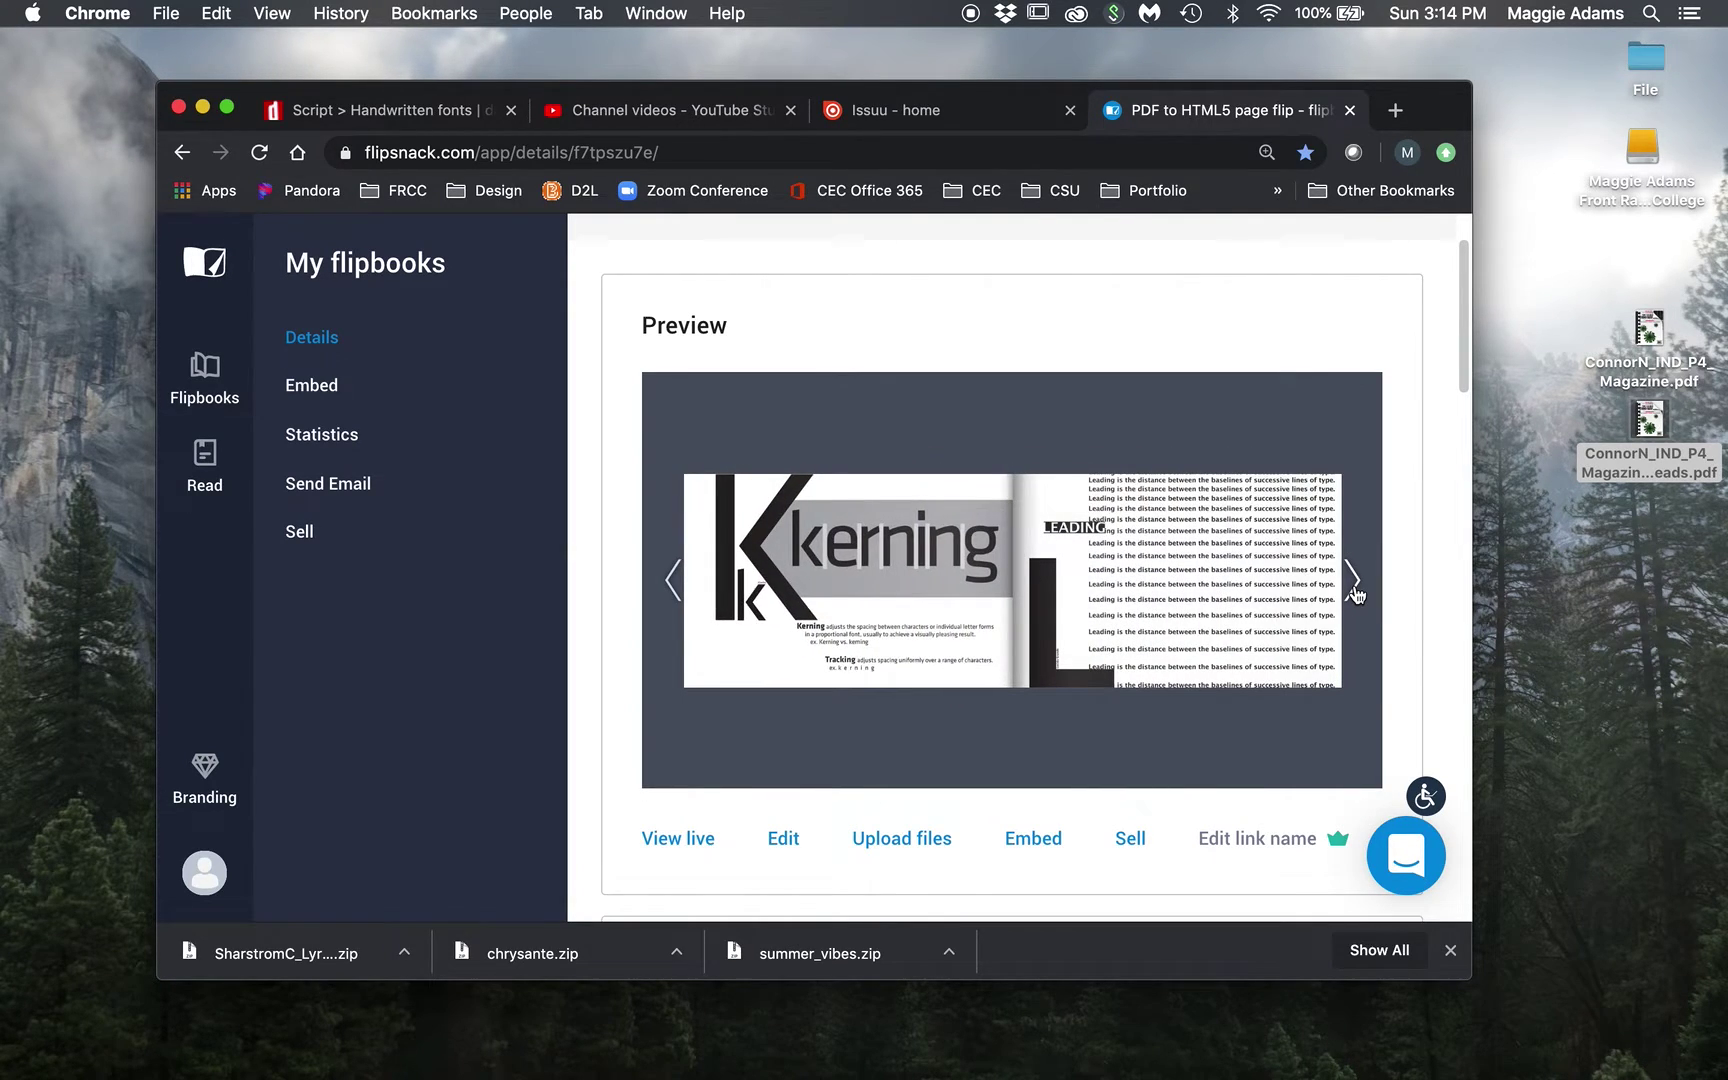
{"action": "scroll", "coordinate": [1356, 594], "scroll_direction": "down", "scroll_amount": 2}
{"action": "scroll", "coordinate": [1356, 594], "scroll_direction": "up", "scroll_amount": 4}
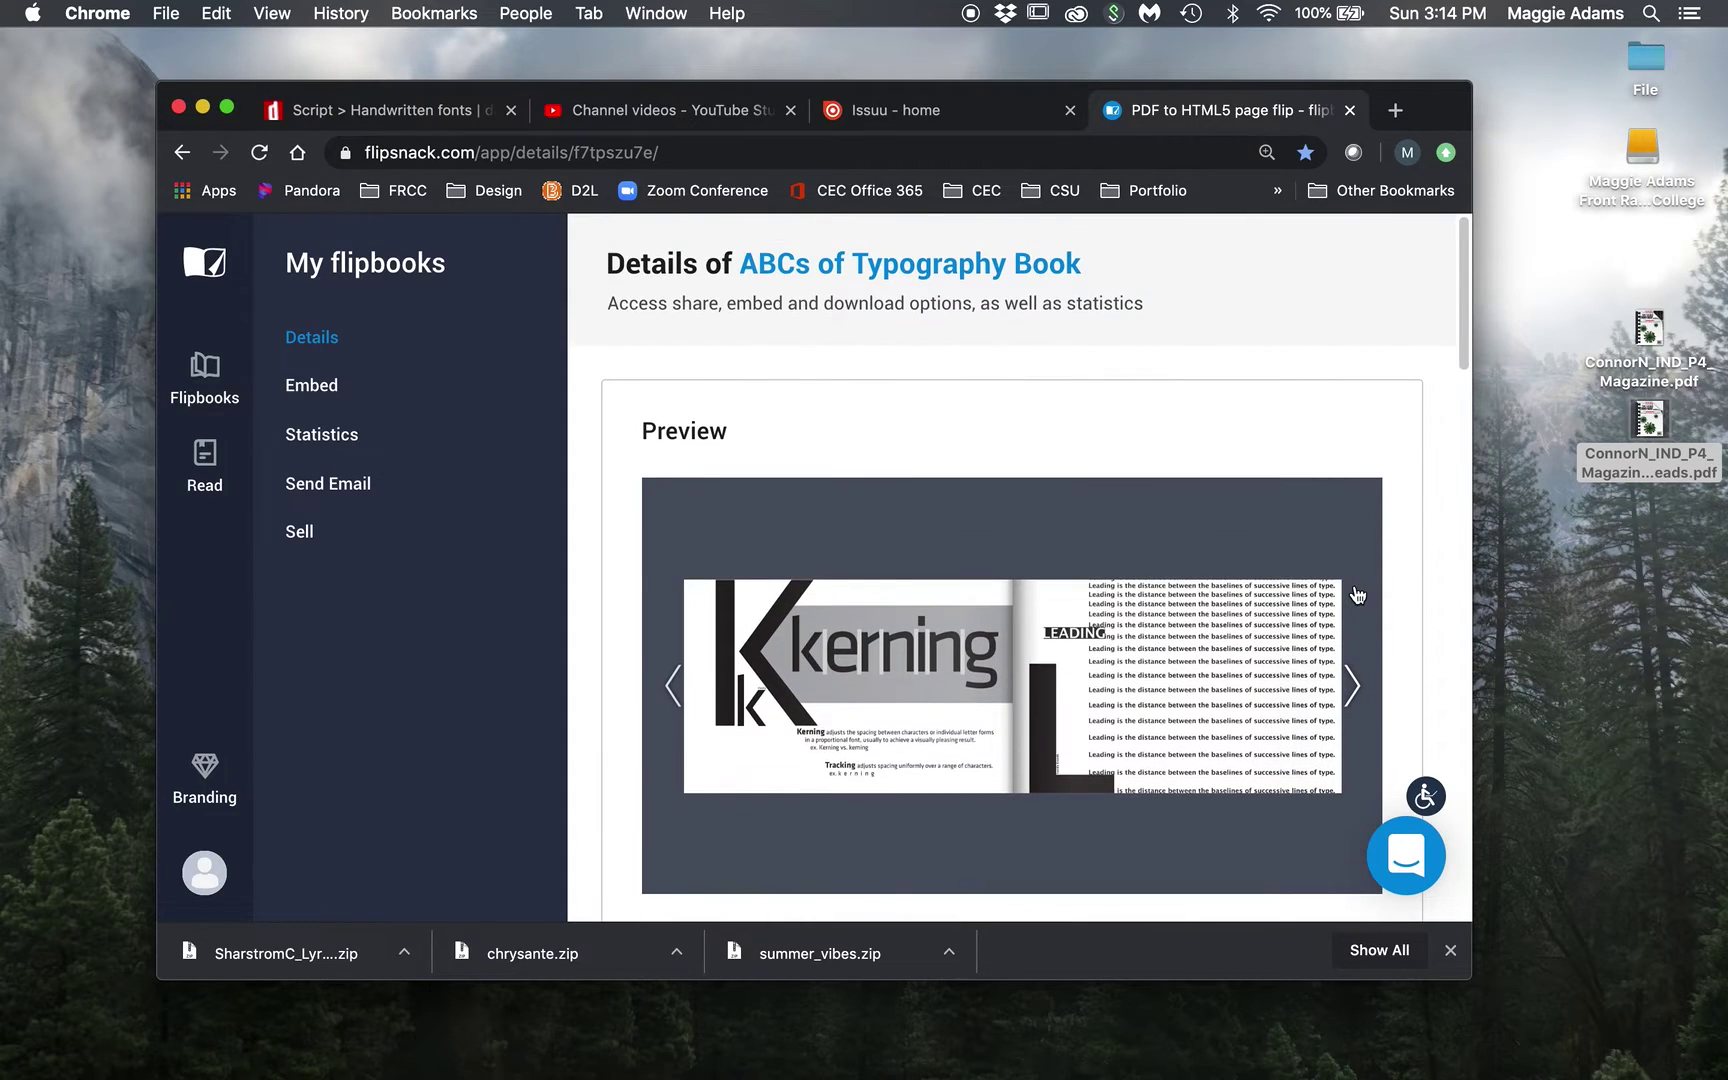
{"action": "scroll", "coordinate": [1356, 594], "scroll_direction": "down", "scroll_amount": 2}
{"action": "scroll", "coordinate": [1356, 594], "scroll_direction": "up", "scroll_amount": 2}
{"action": "scroll", "coordinate": [1356, 594], "scroll_direction": "down", "scroll_amount": 2}
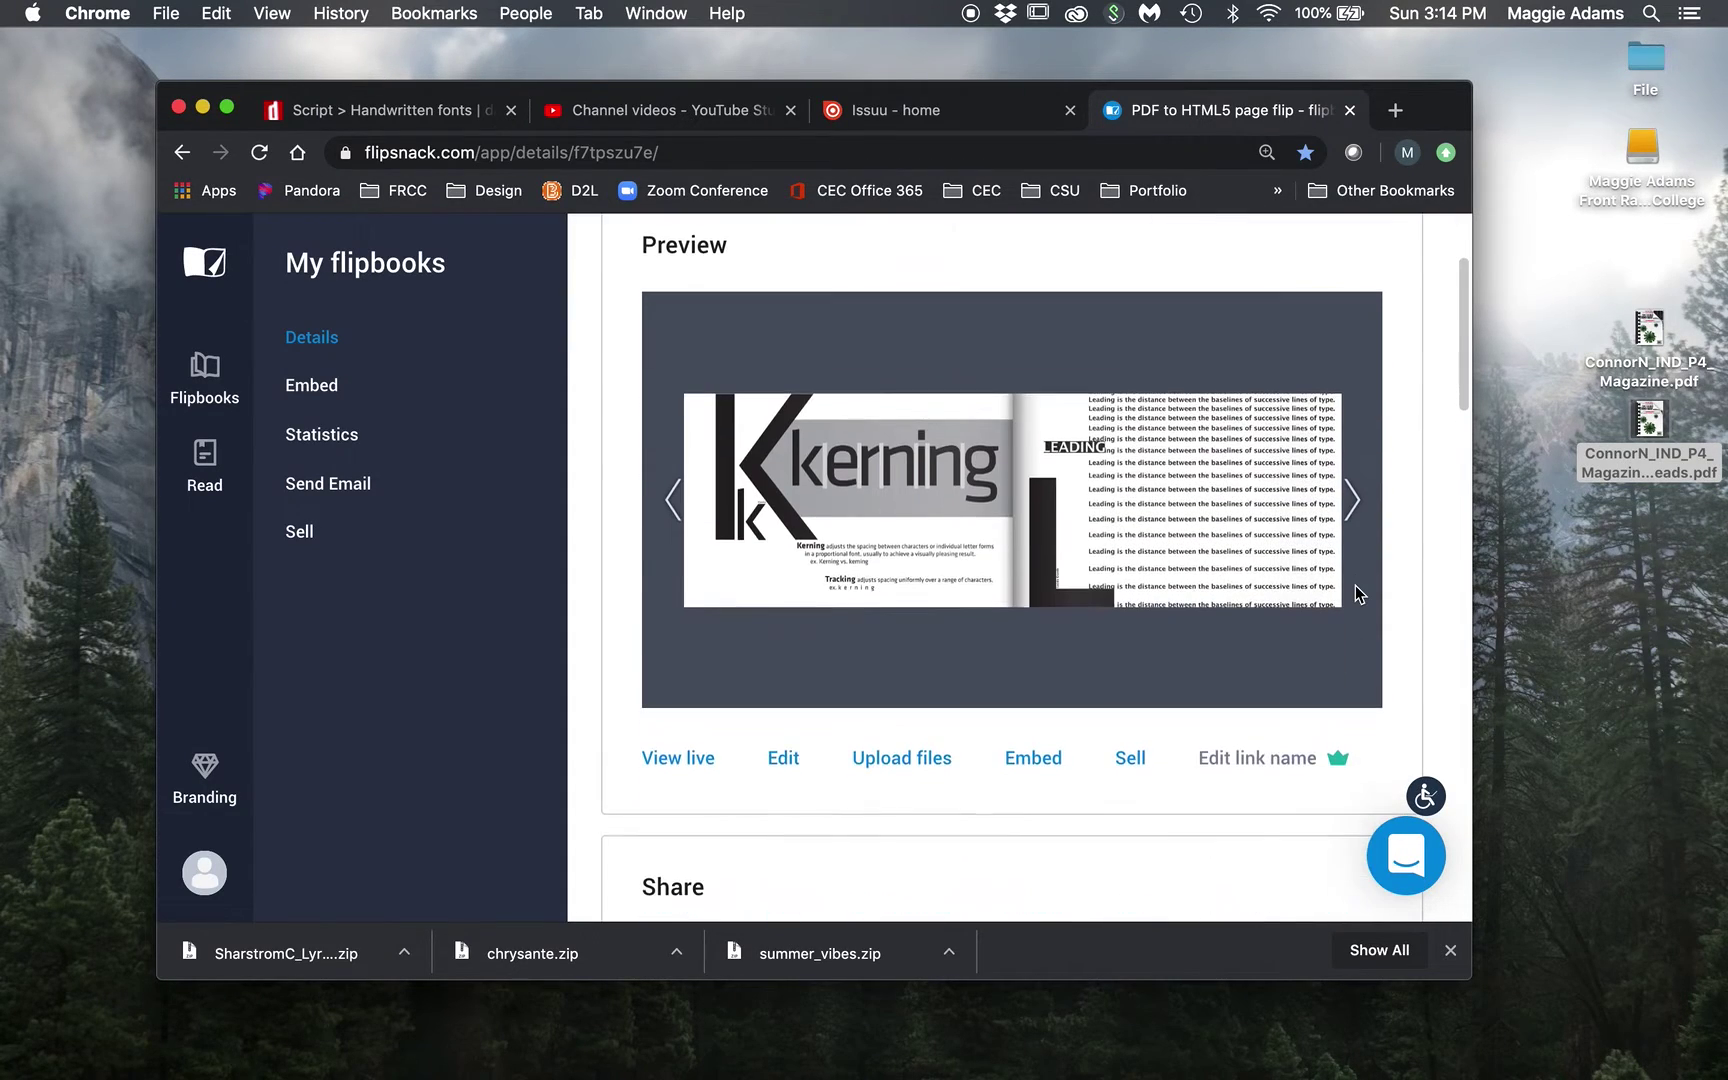
{"action": "left_click", "coordinate": [902, 758]}
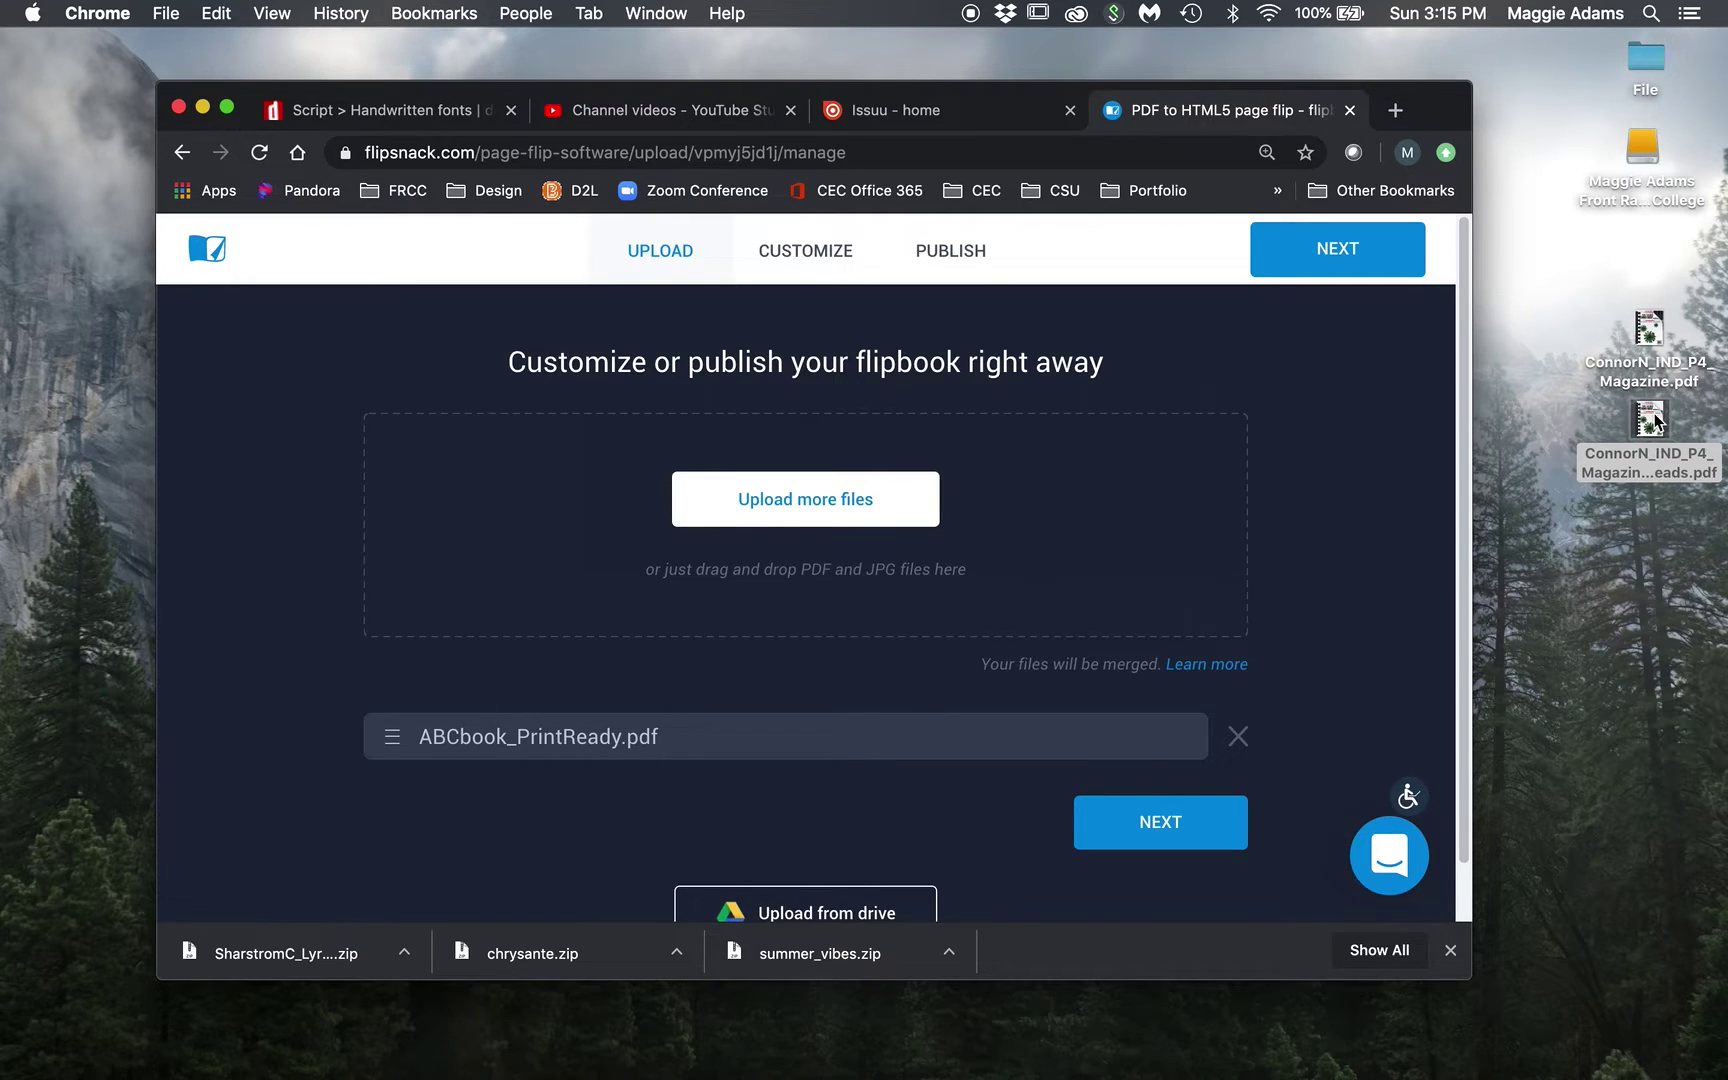
{"action": "left_click_drag", "start_coordinate": [1655, 422], "coordinate": [872, 520]}
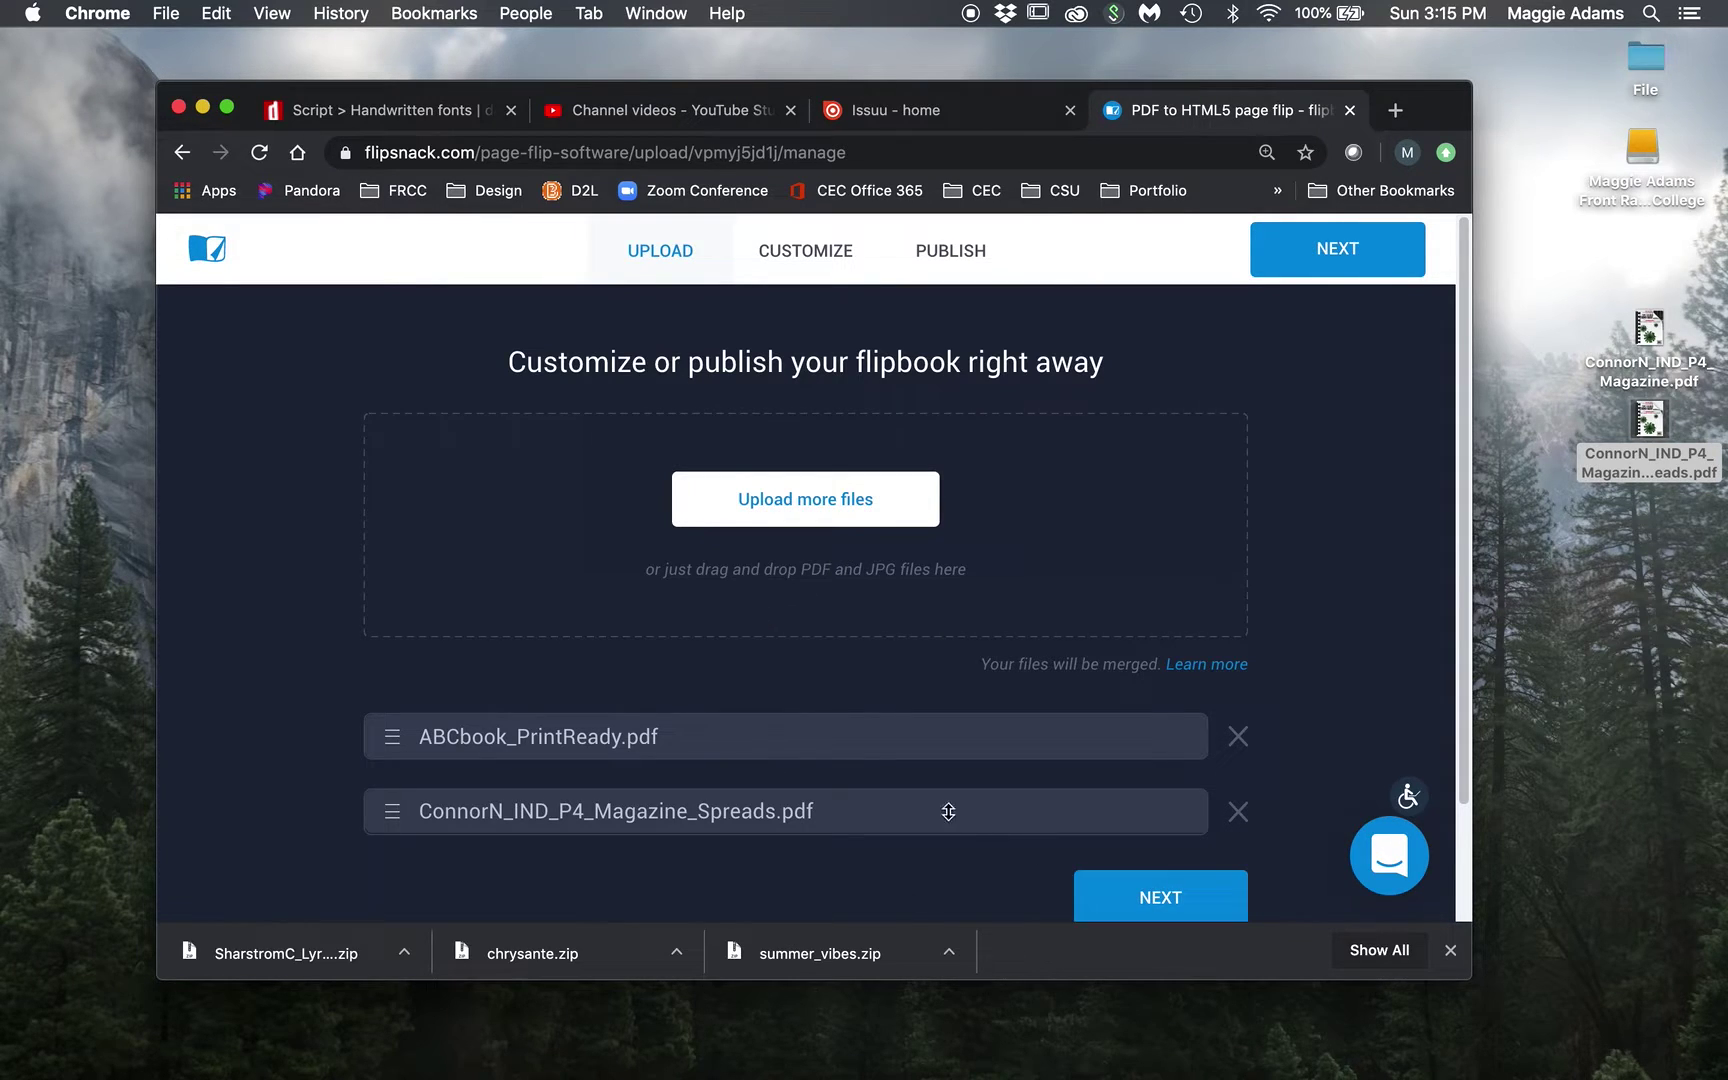
{"action": "left_click", "coordinate": [1121, 910]}
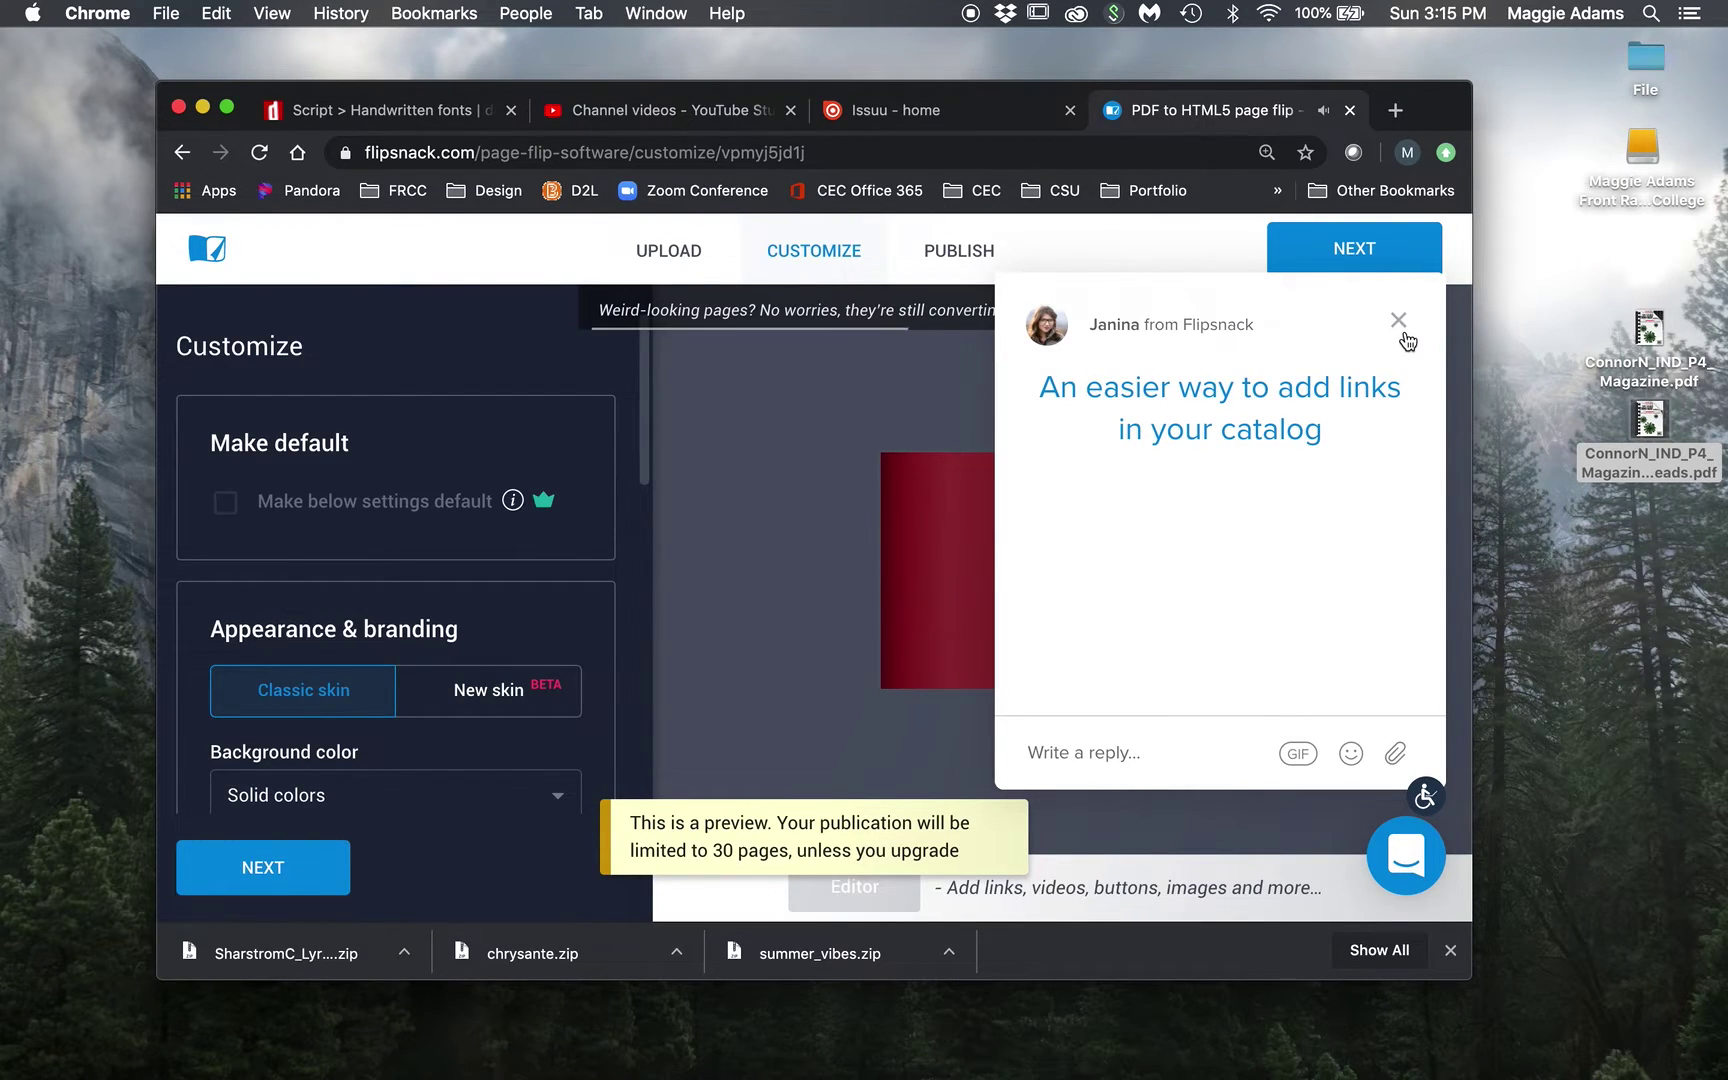
{"action": "left_click", "coordinate": [1398, 321]}
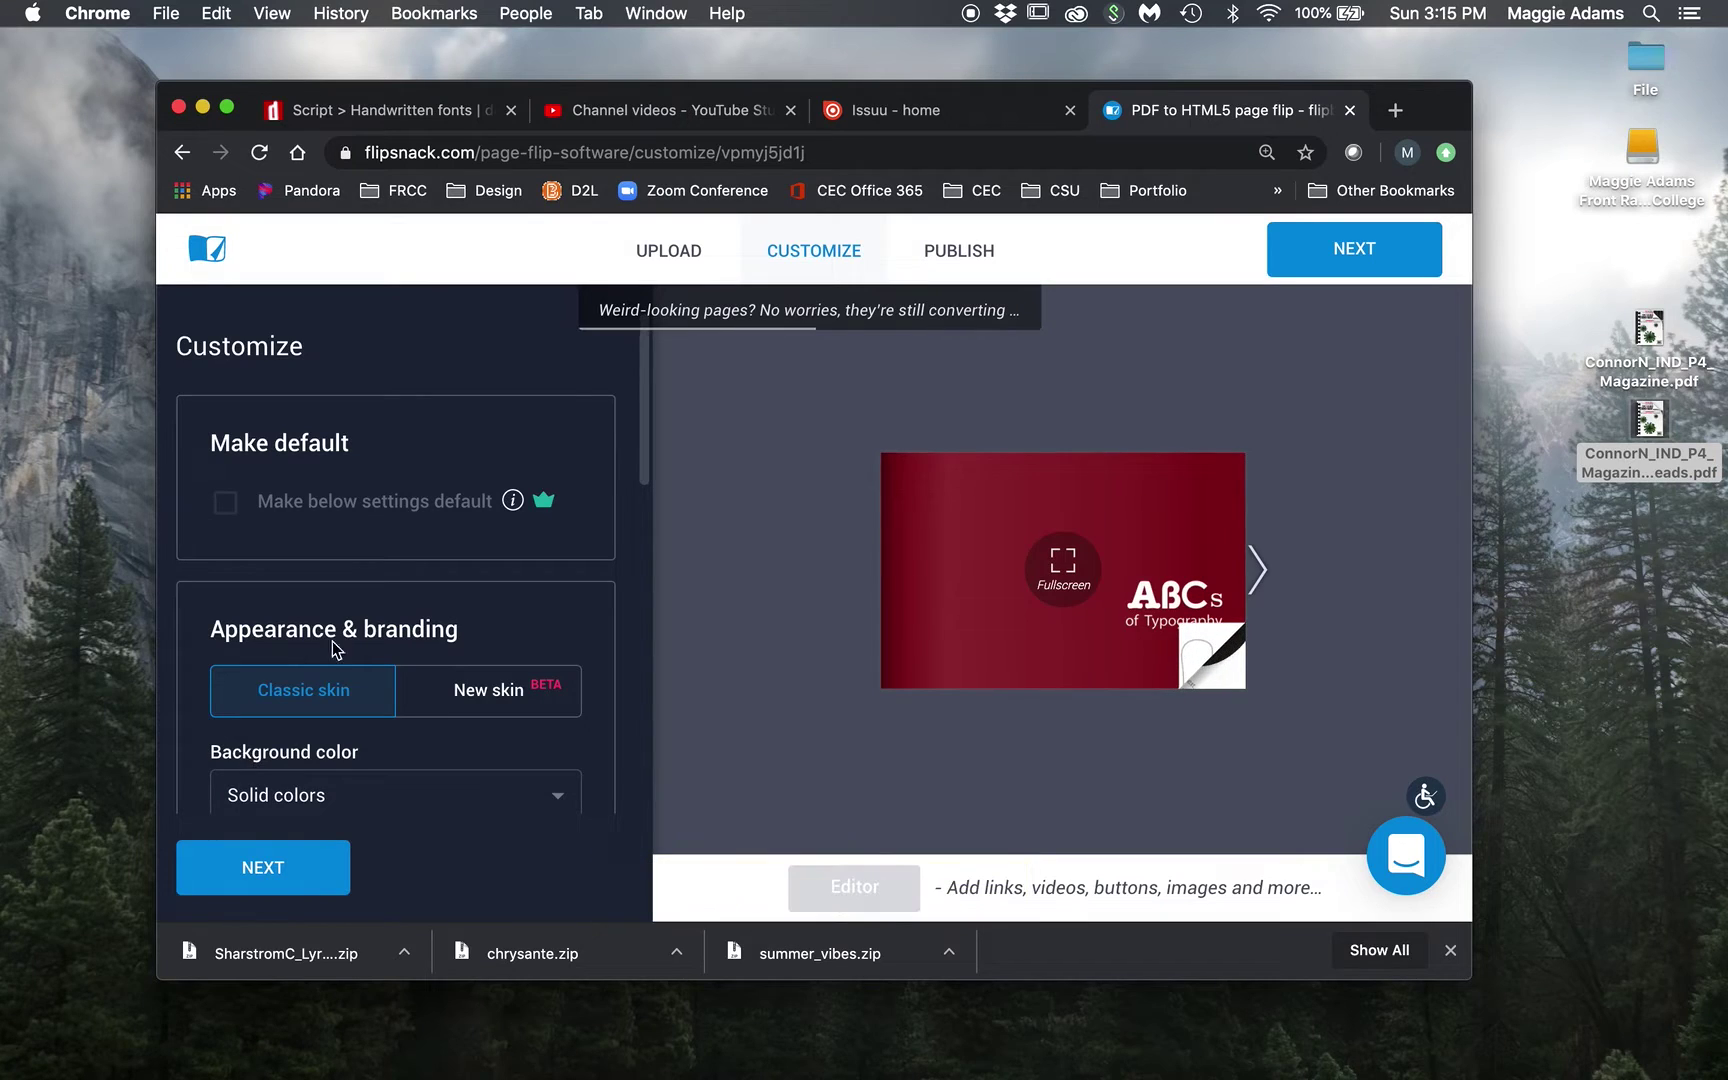
{"action": "scroll", "coordinate": [332, 641], "scroll_direction": "down", "scroll_amount": 5}
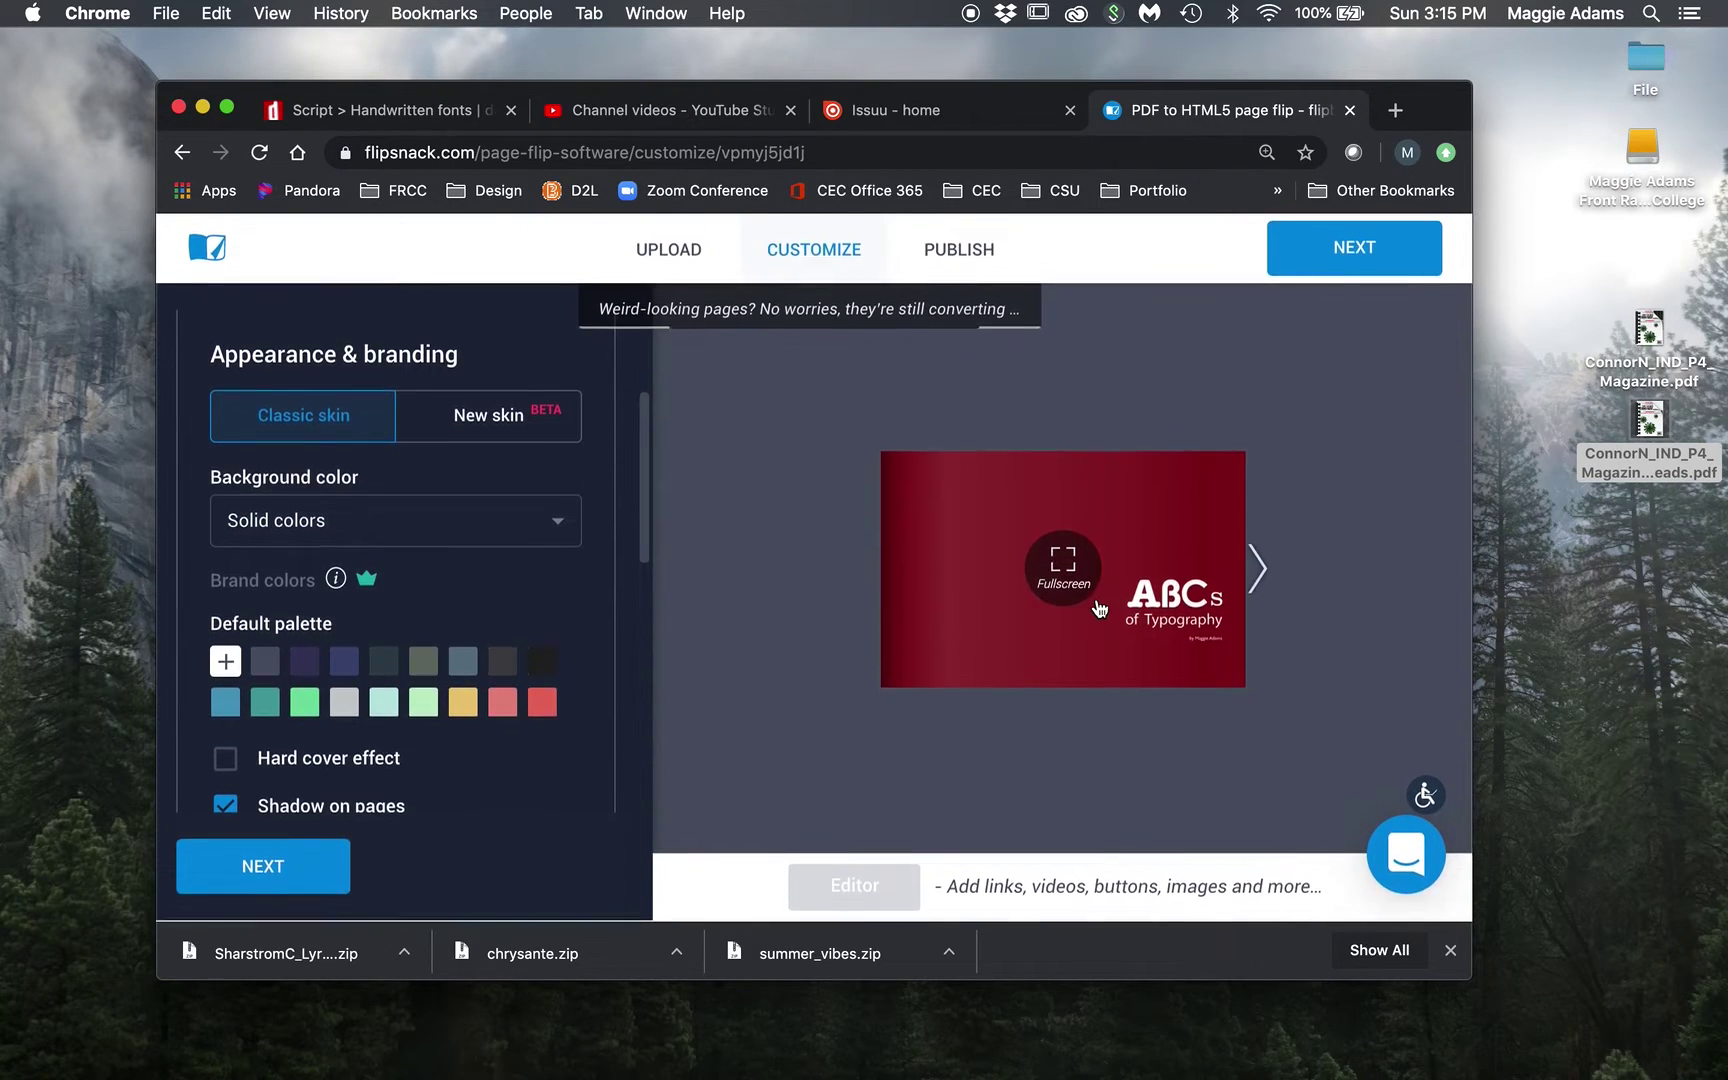
{"action": "left_click", "coordinate": [306, 868]}
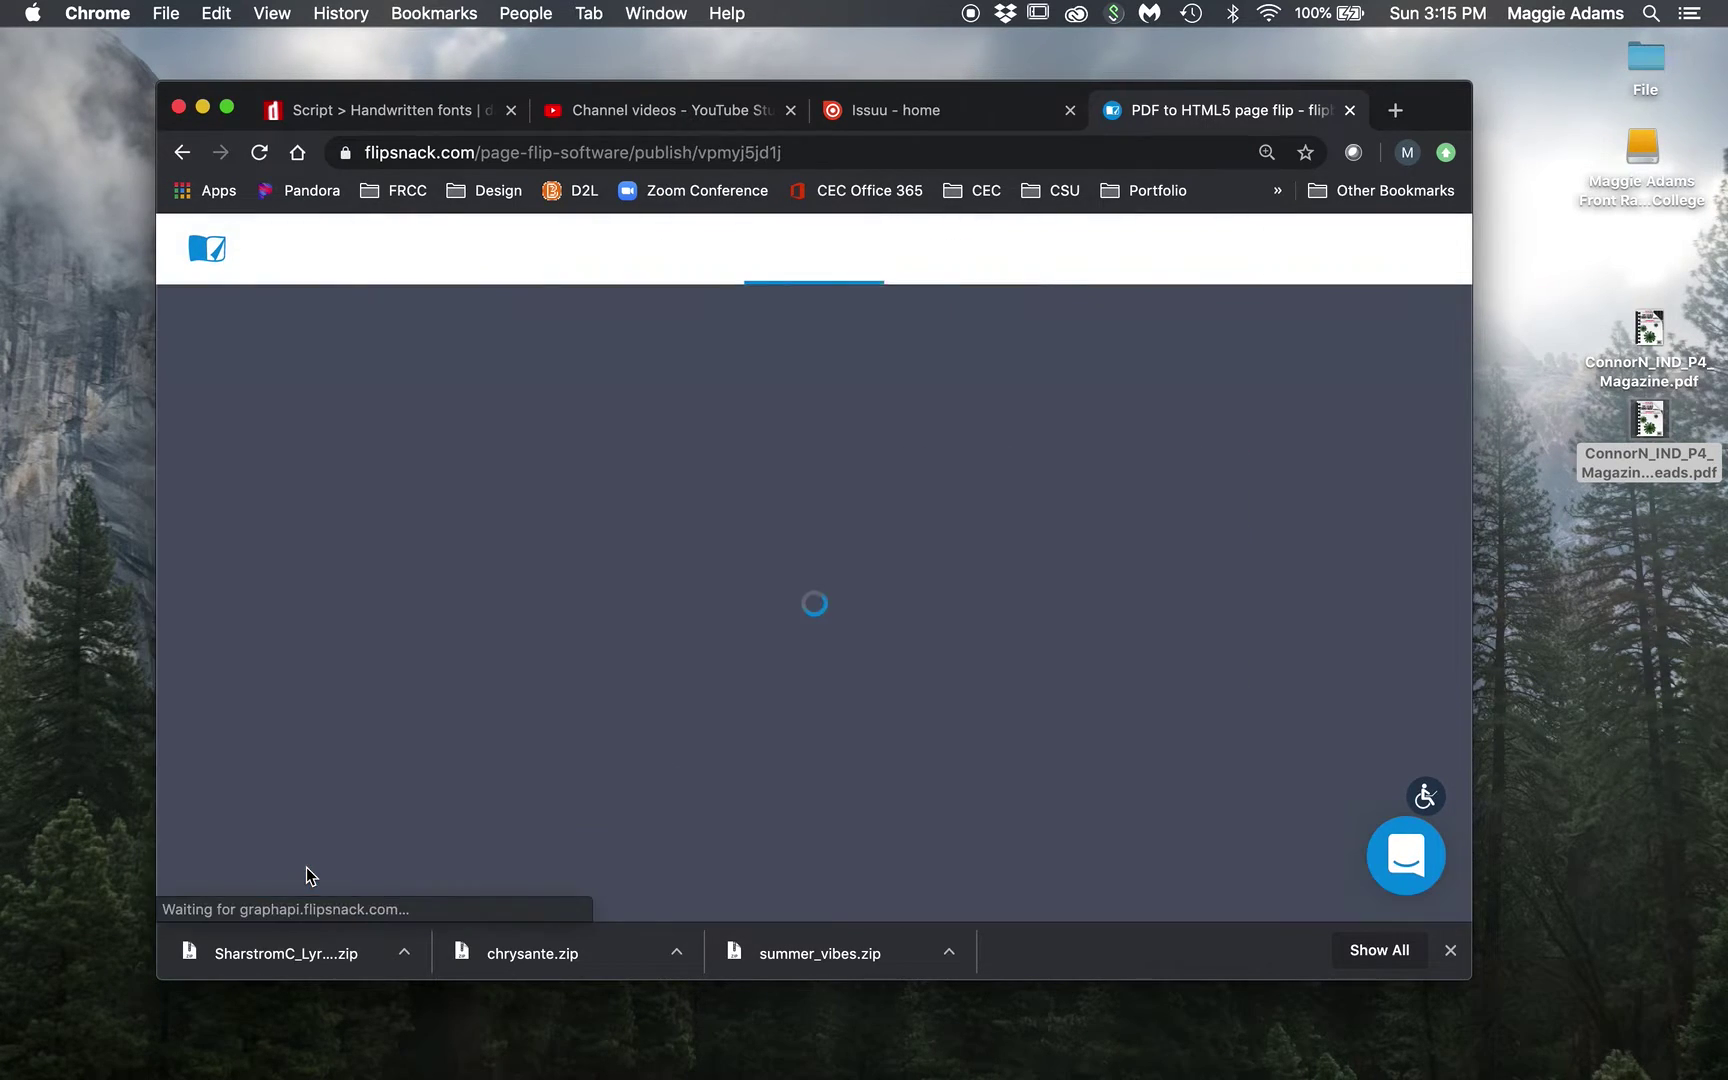
{"action": "scroll", "coordinate": [507, 675], "scroll_direction": "down", "scroll_amount": 5}
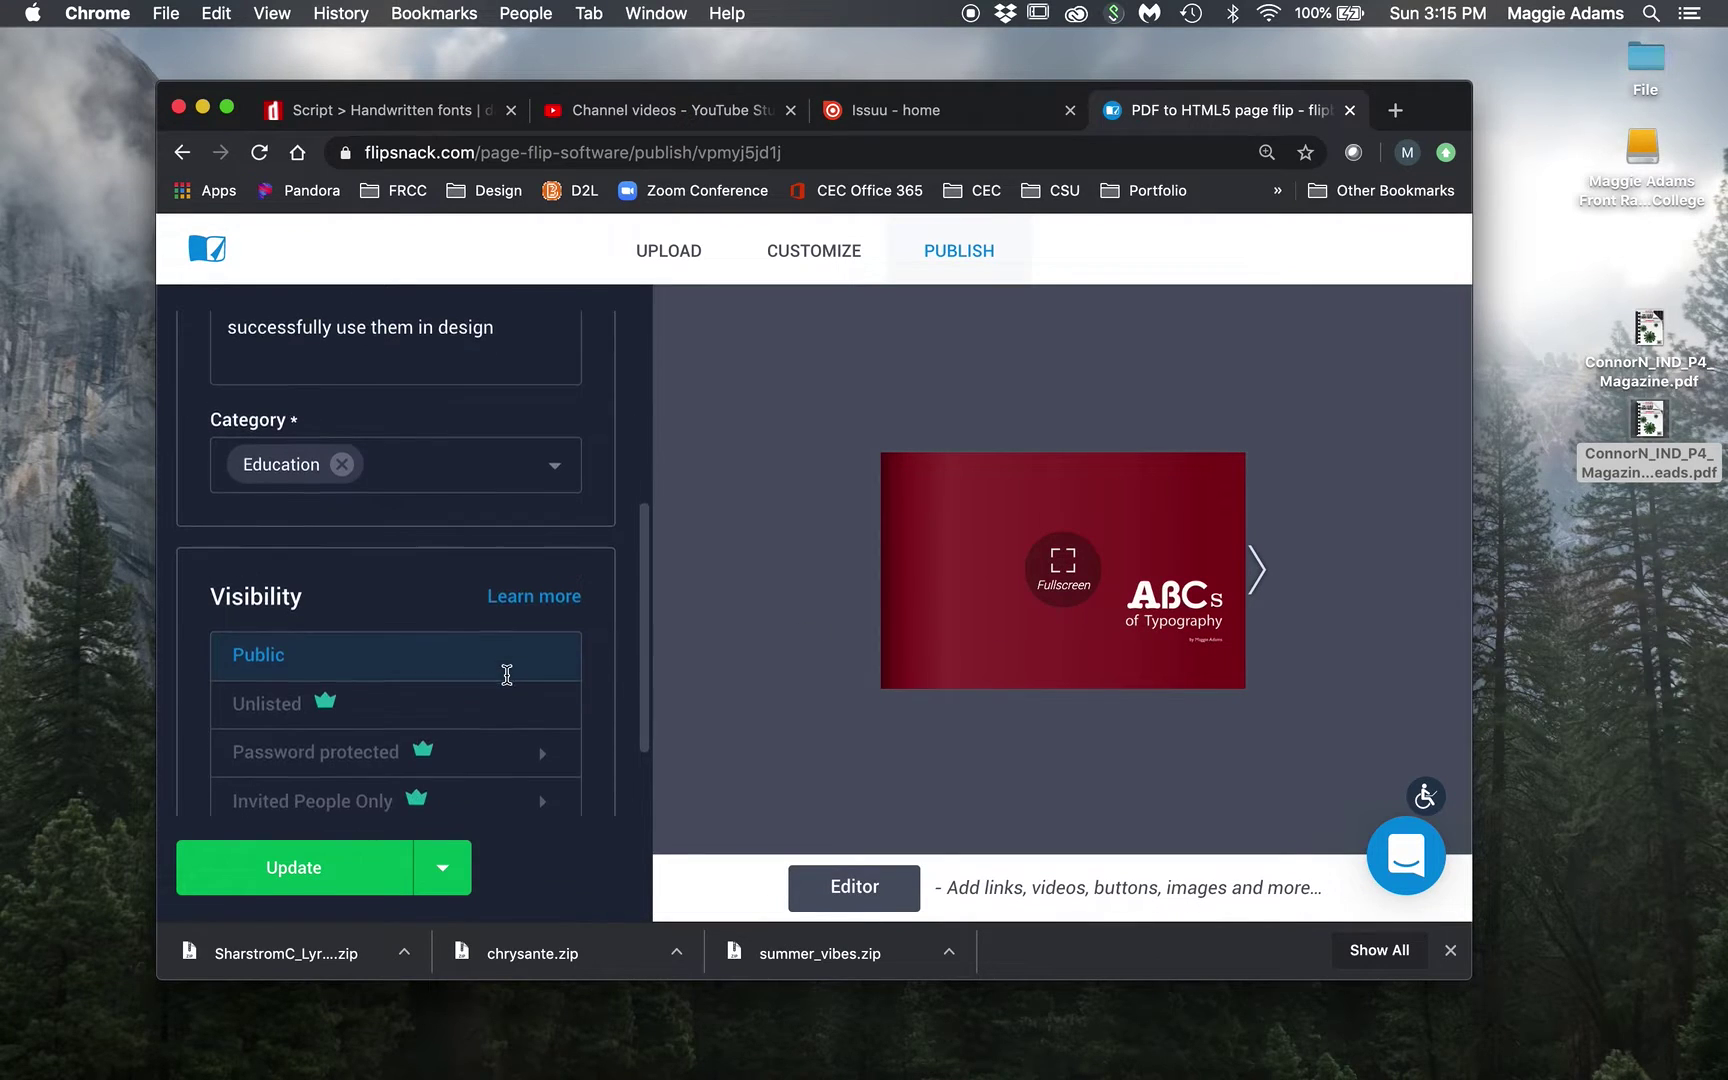
{"action": "left_click", "coordinate": [182, 152]}
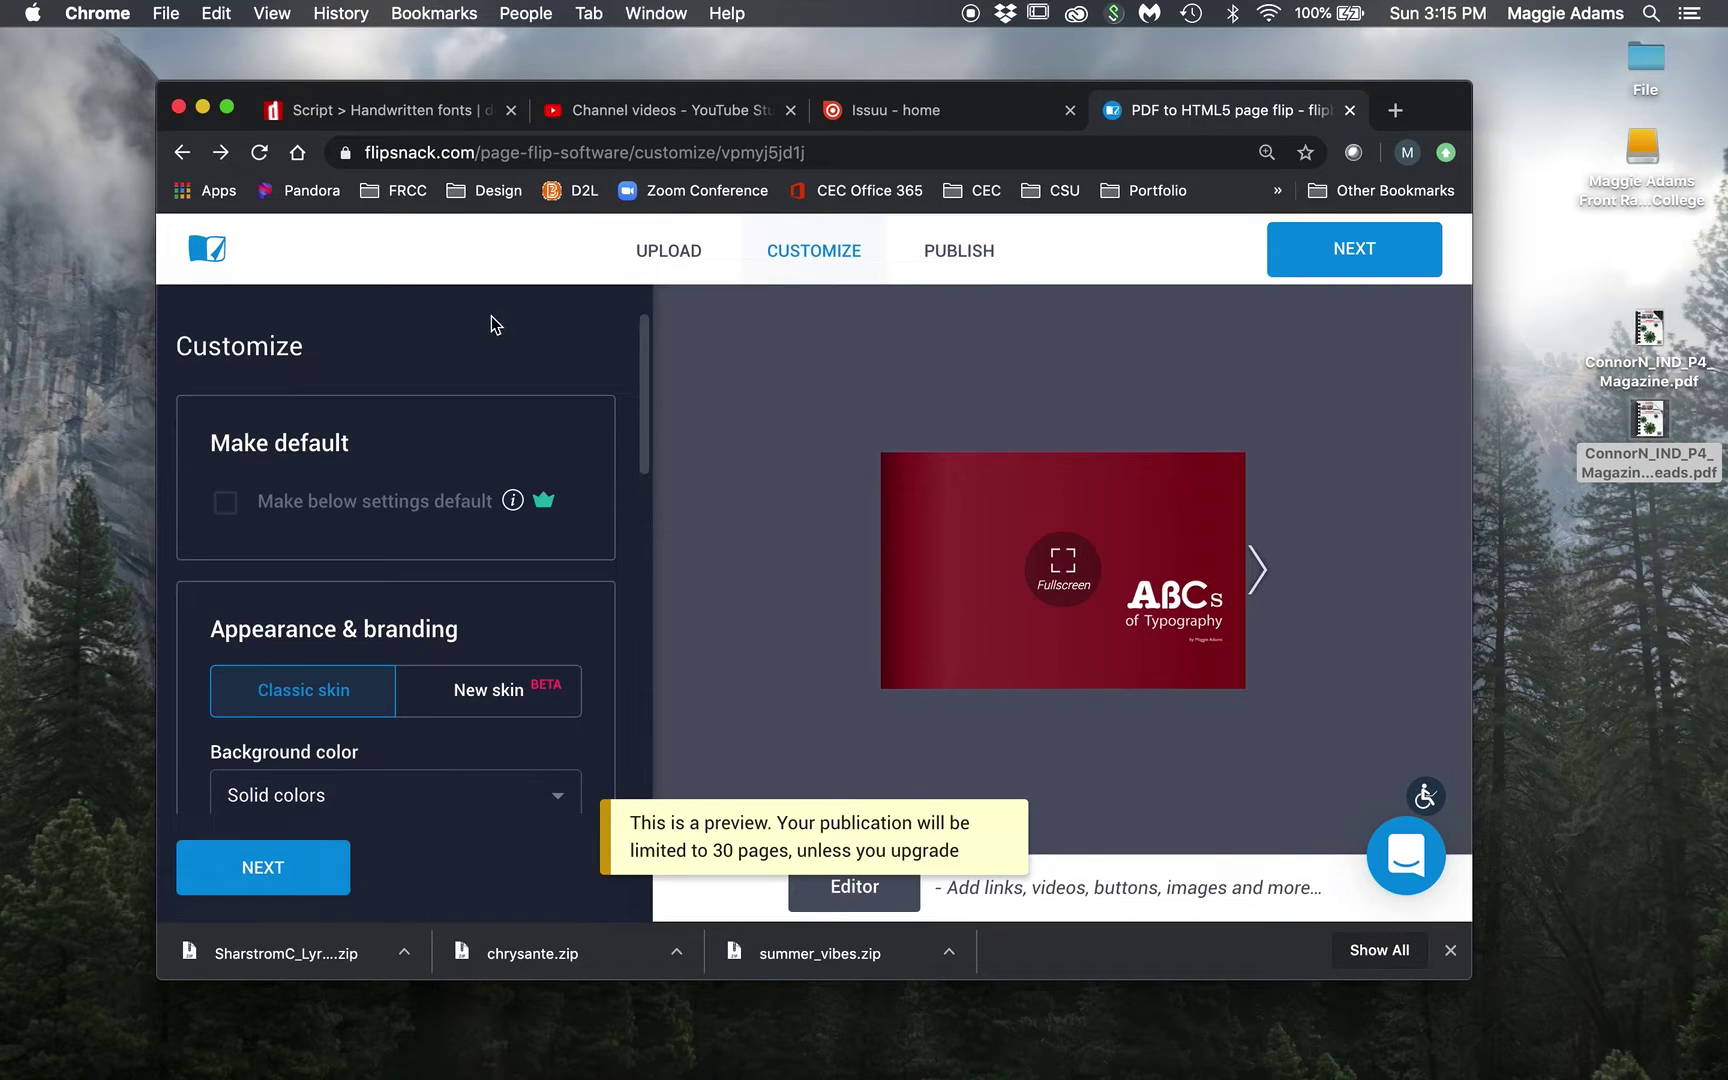
{"action": "left_click", "coordinate": [678, 250]}
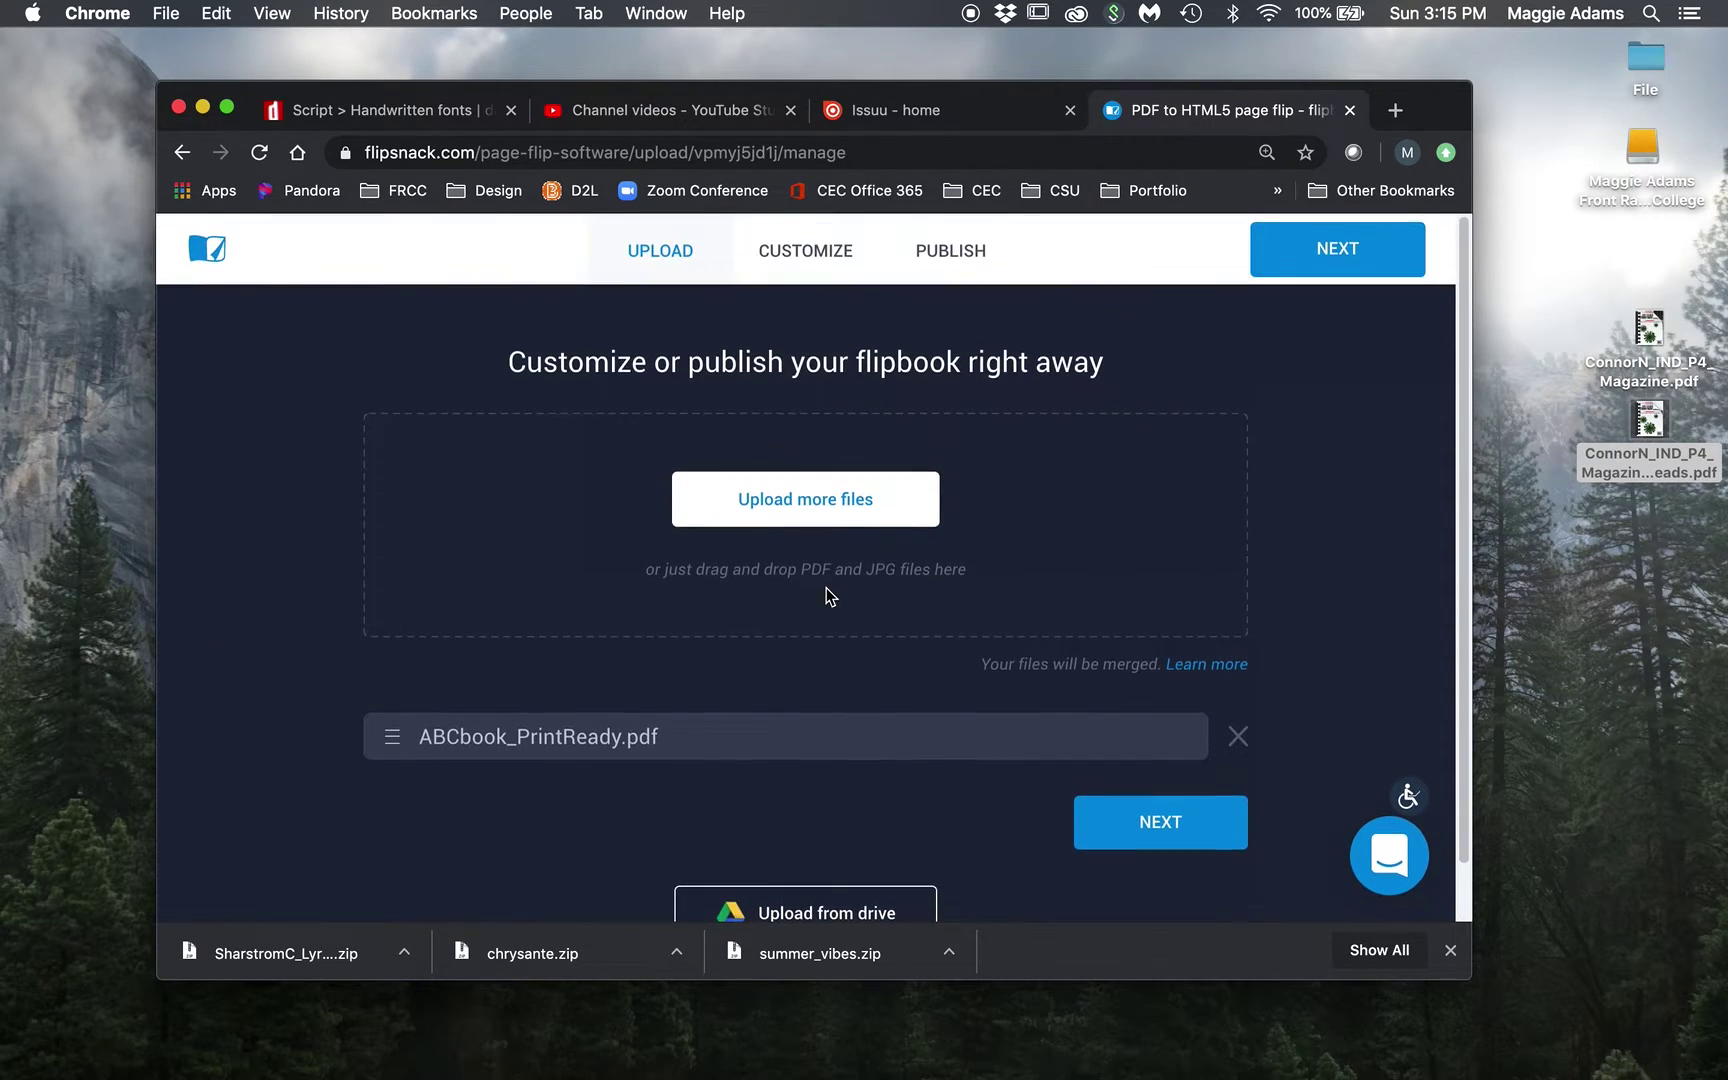
{"action": "left_click", "coordinate": [837, 501]}
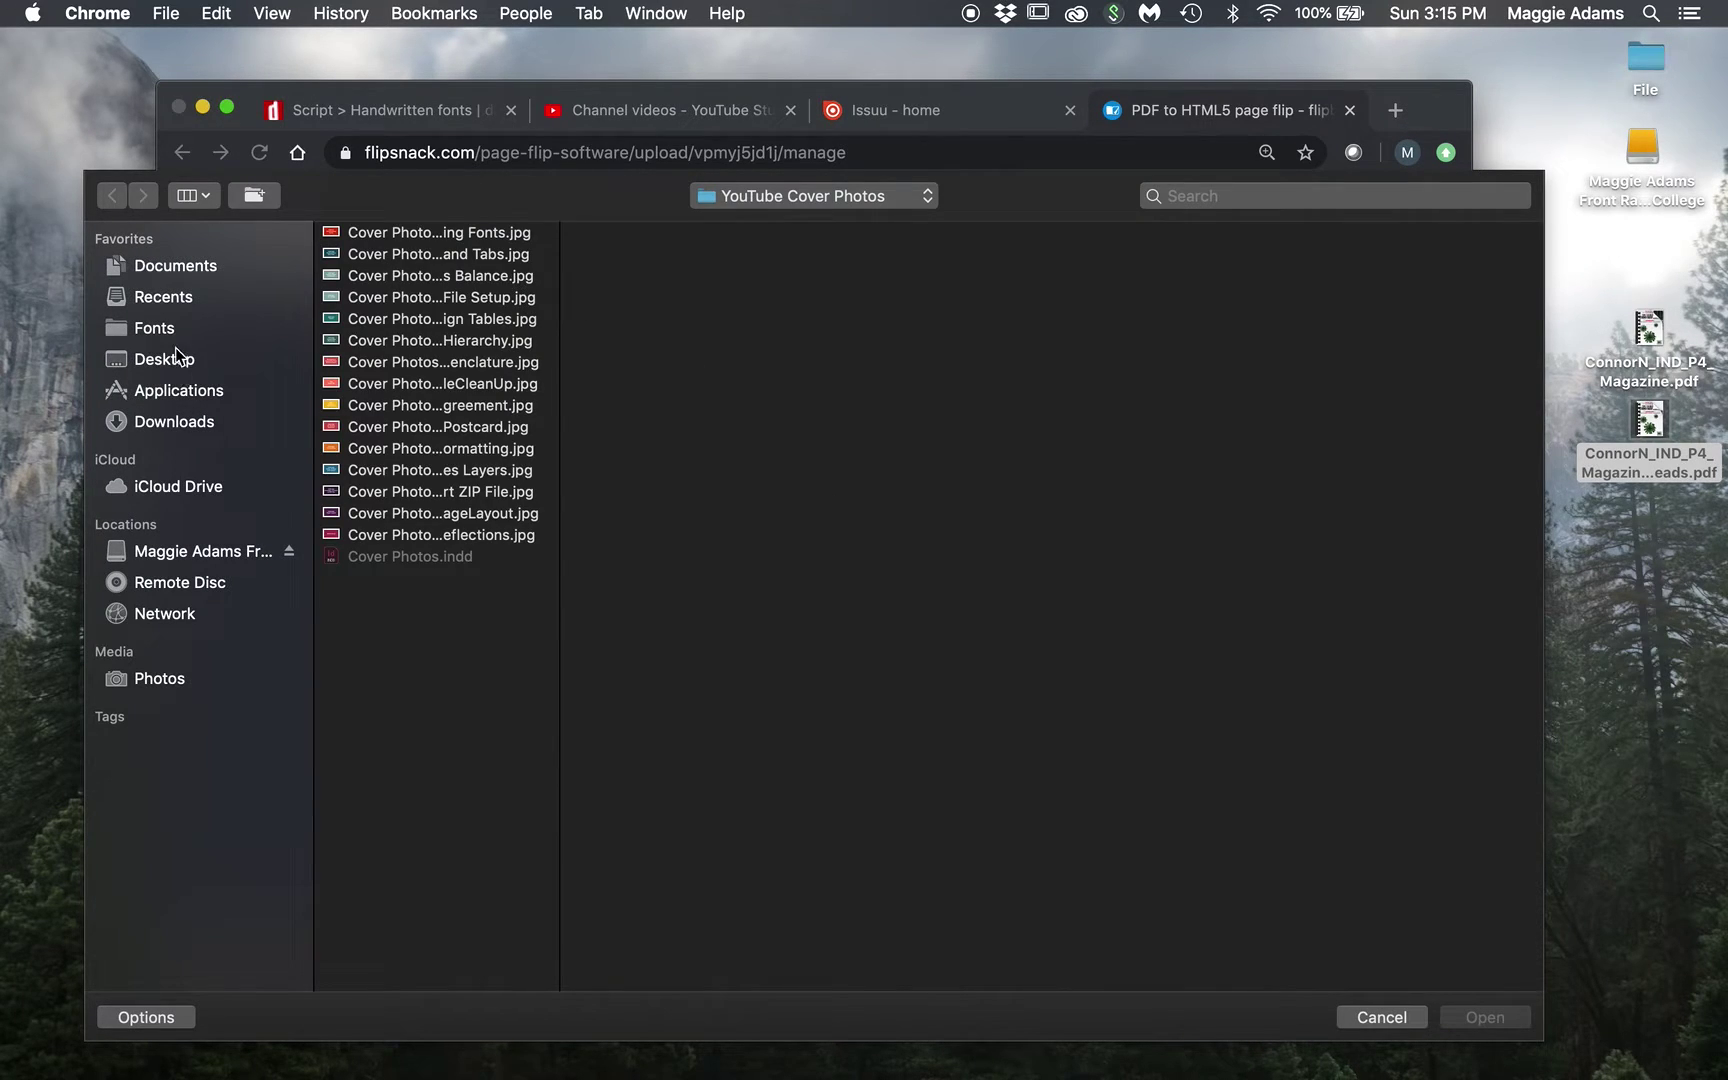
{"action": "left_click", "coordinate": [178, 360]}
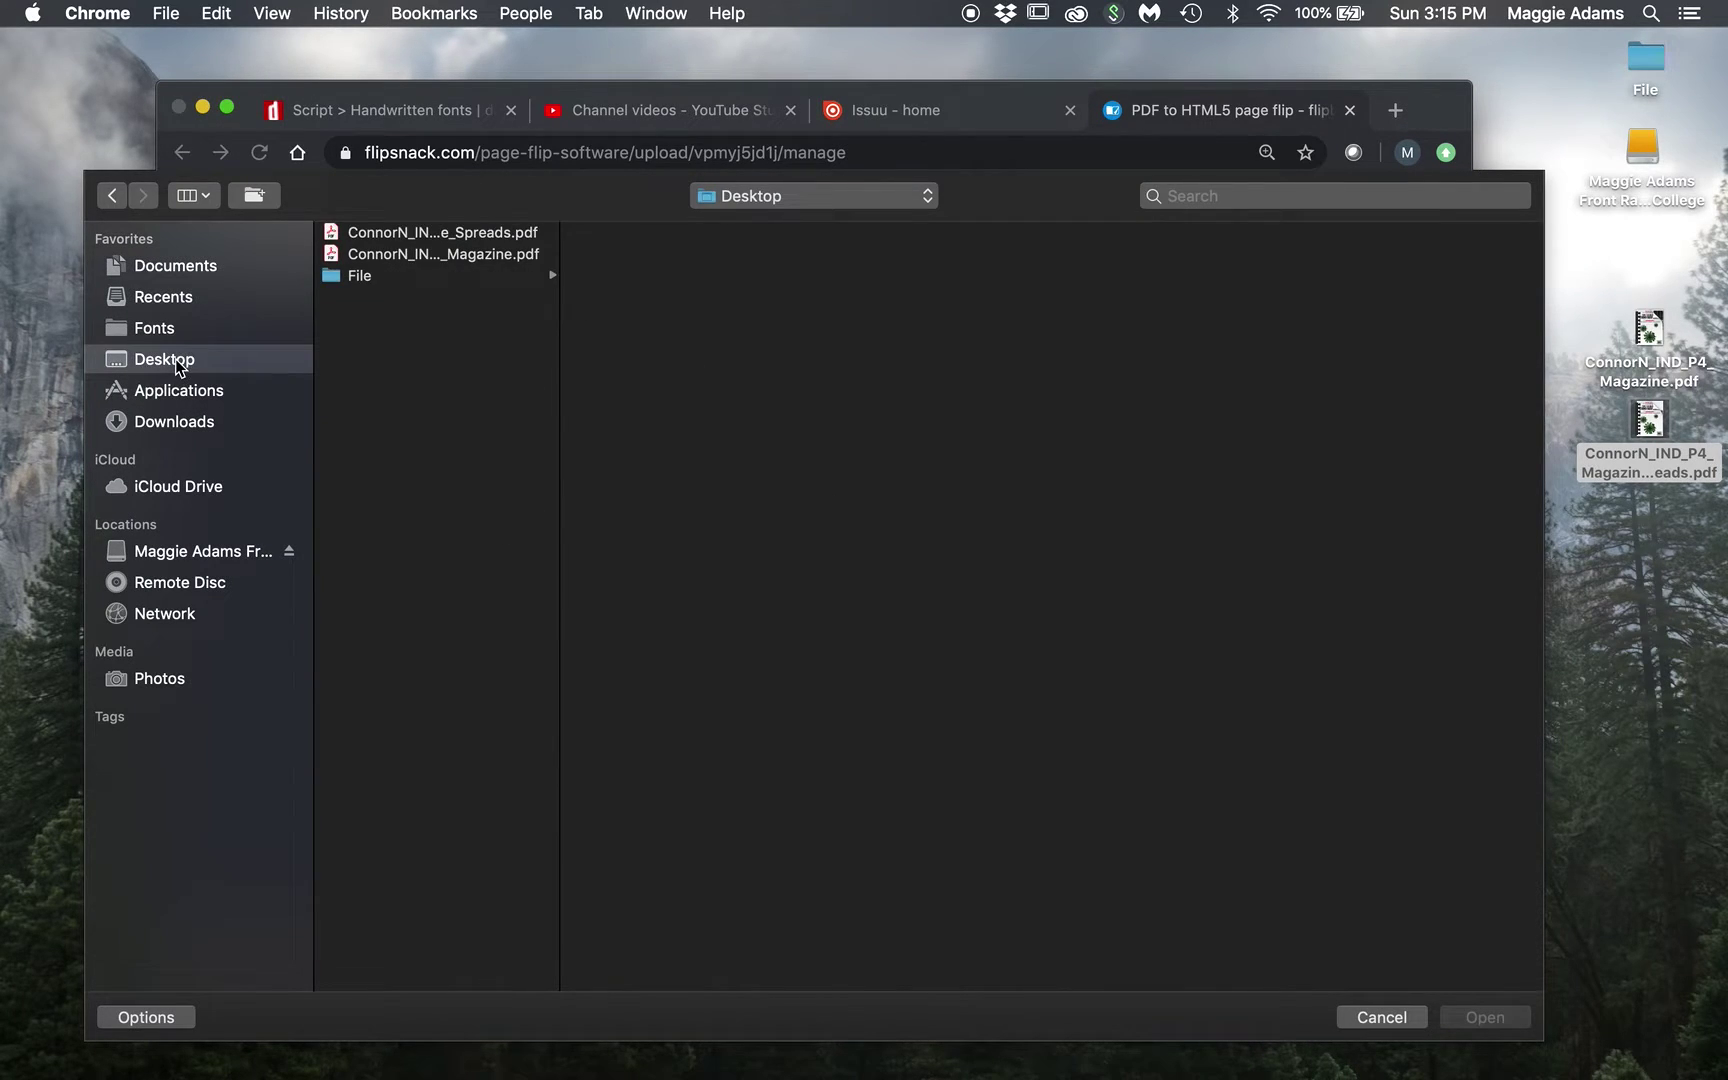
{"action": "double_click", "coordinate": [473, 234]}
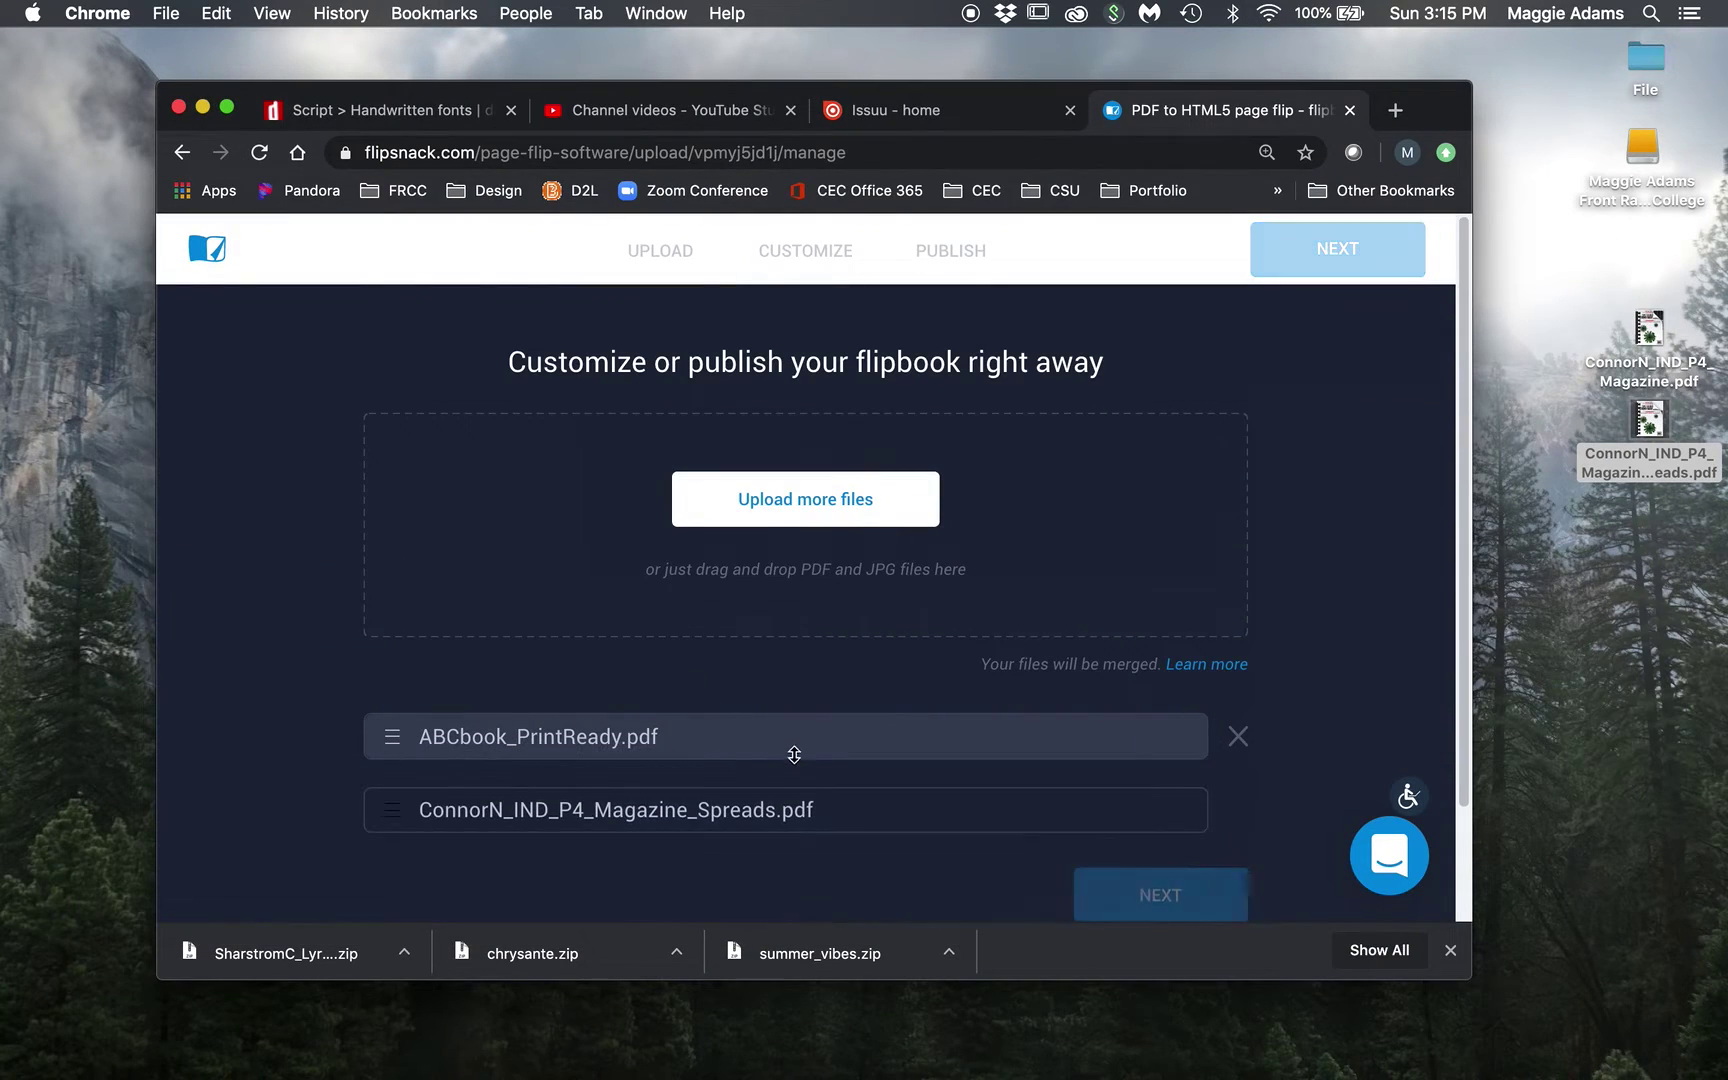
{"action": "scroll", "coordinate": [873, 819], "scroll_direction": "down", "scroll_amount": 3}
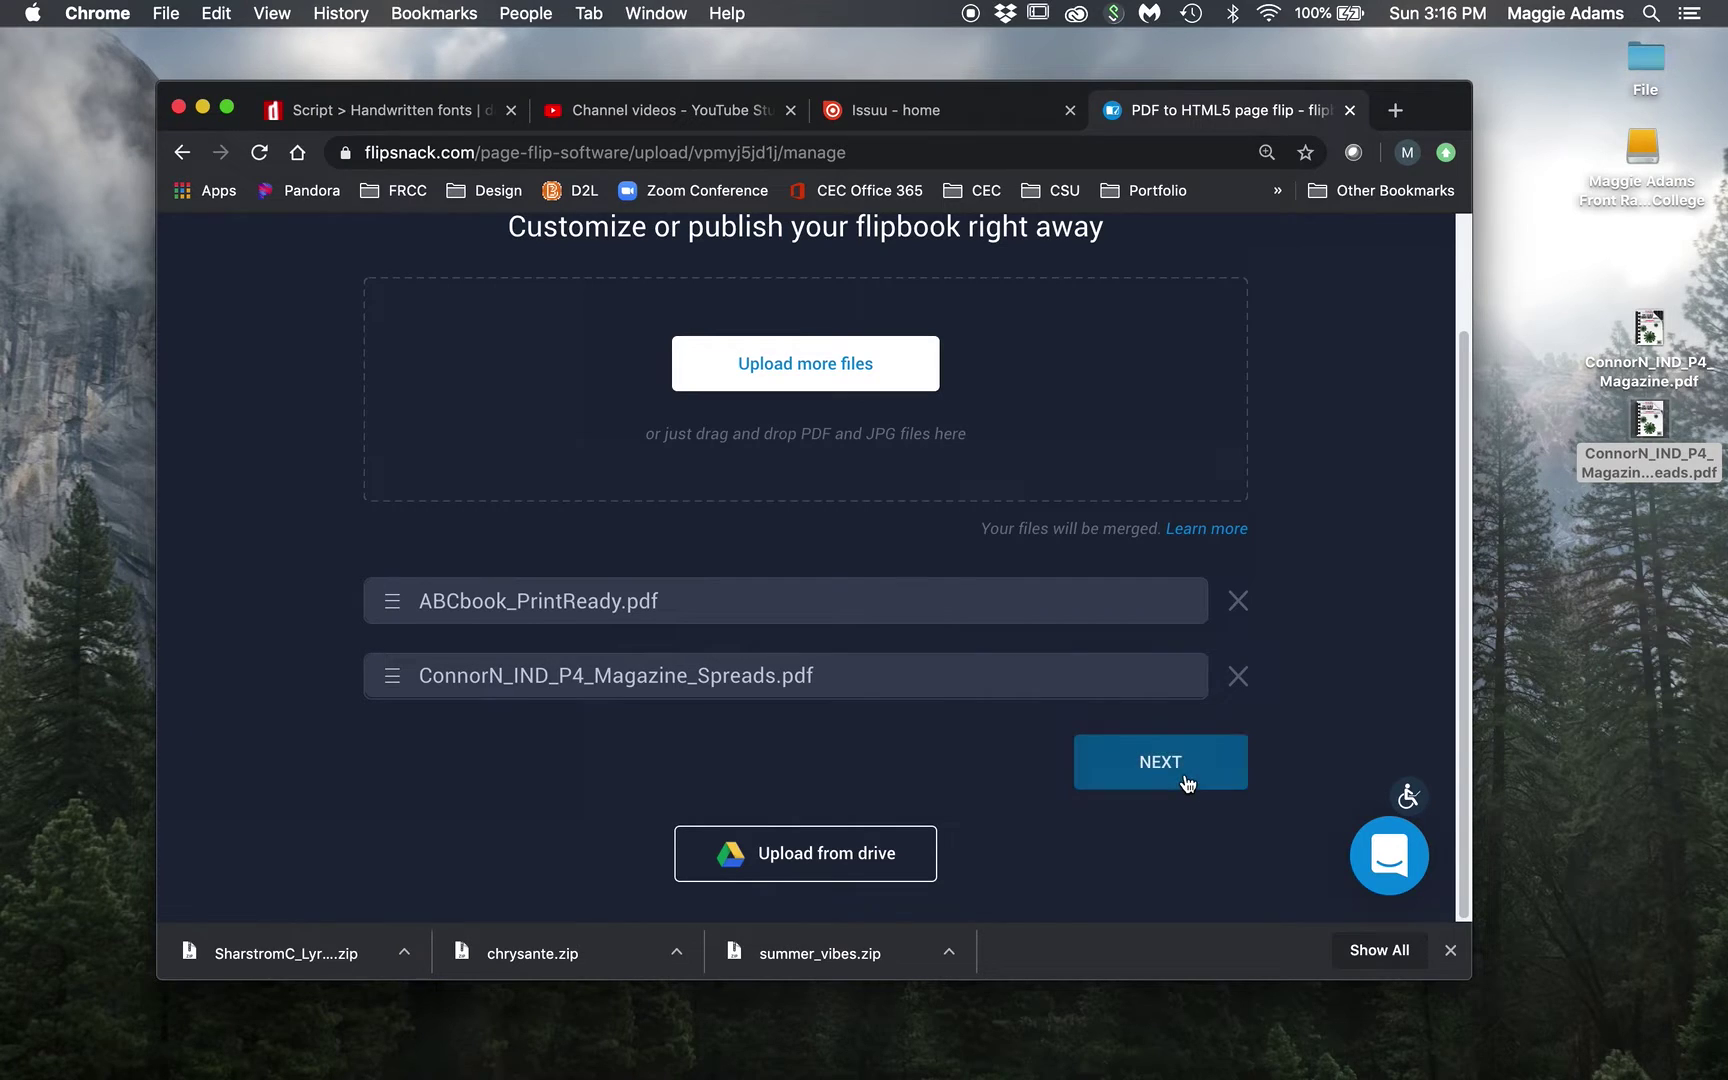
- Advance to Customize and Publish, click the Title field, then navigate back to the Upload step
{"action": "left_click", "coordinate": [1185, 774]}
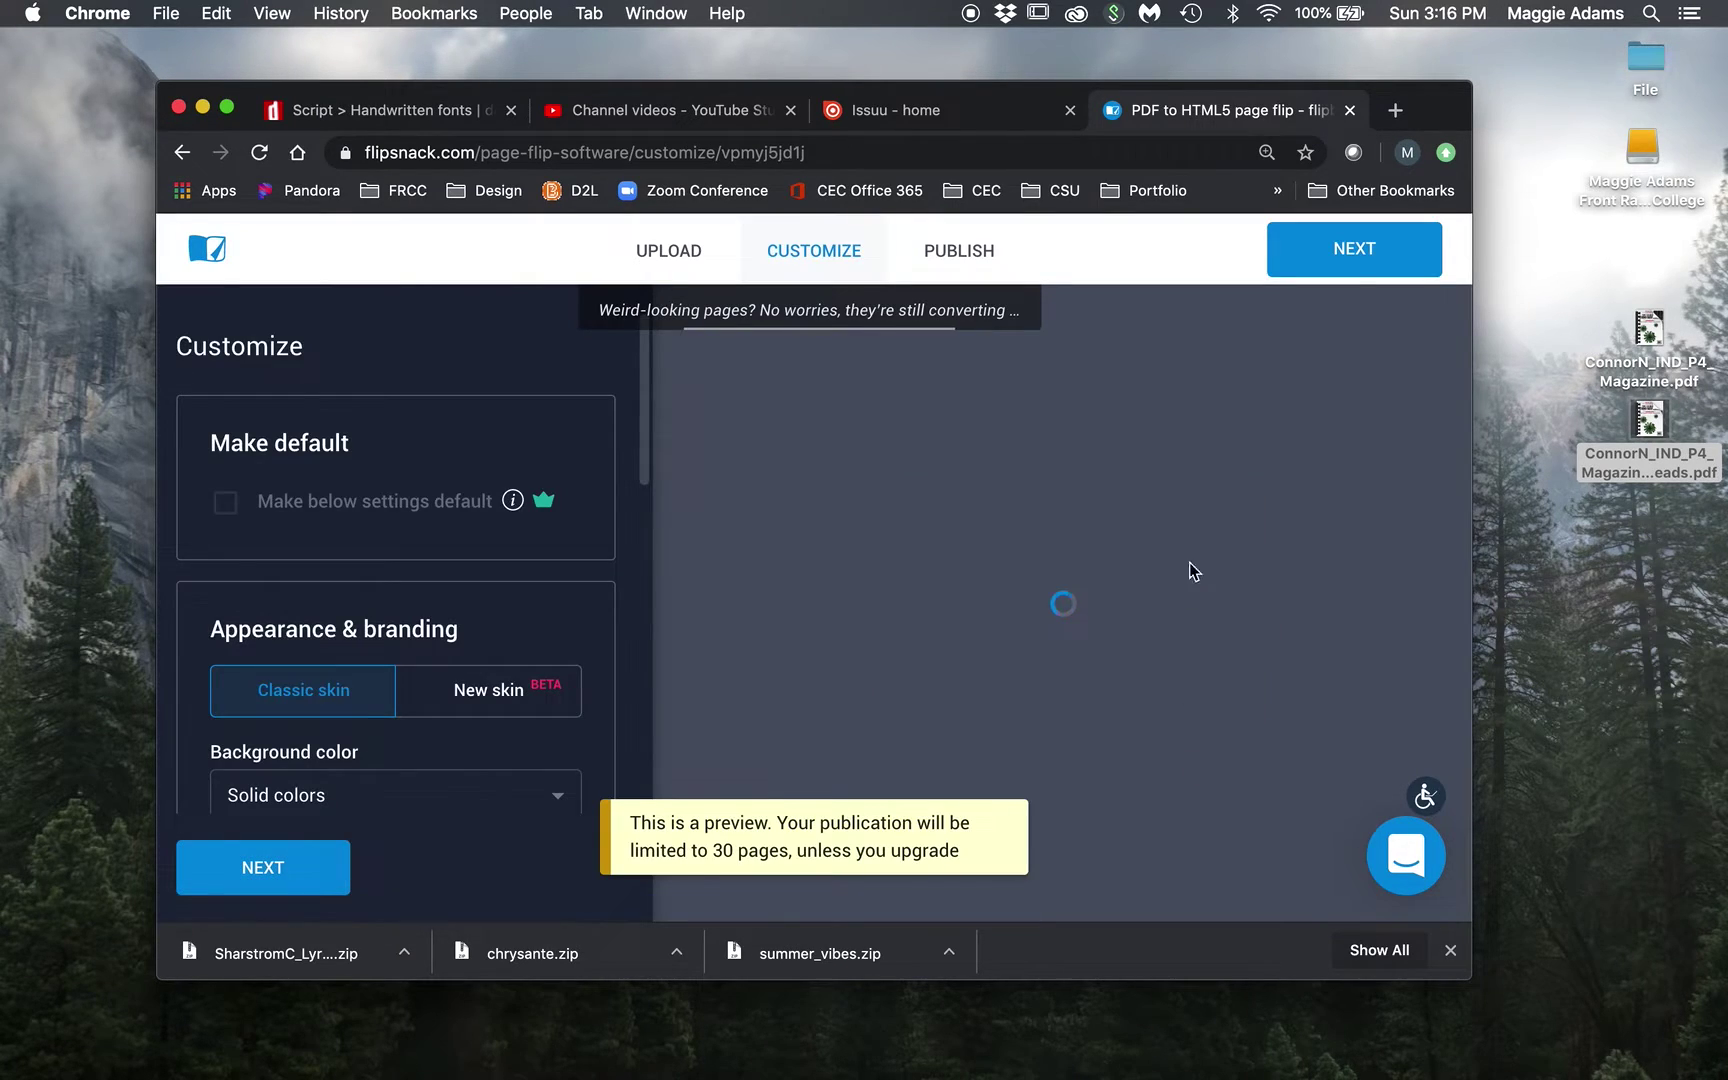
{"action": "left_click", "coordinate": [981, 258]}
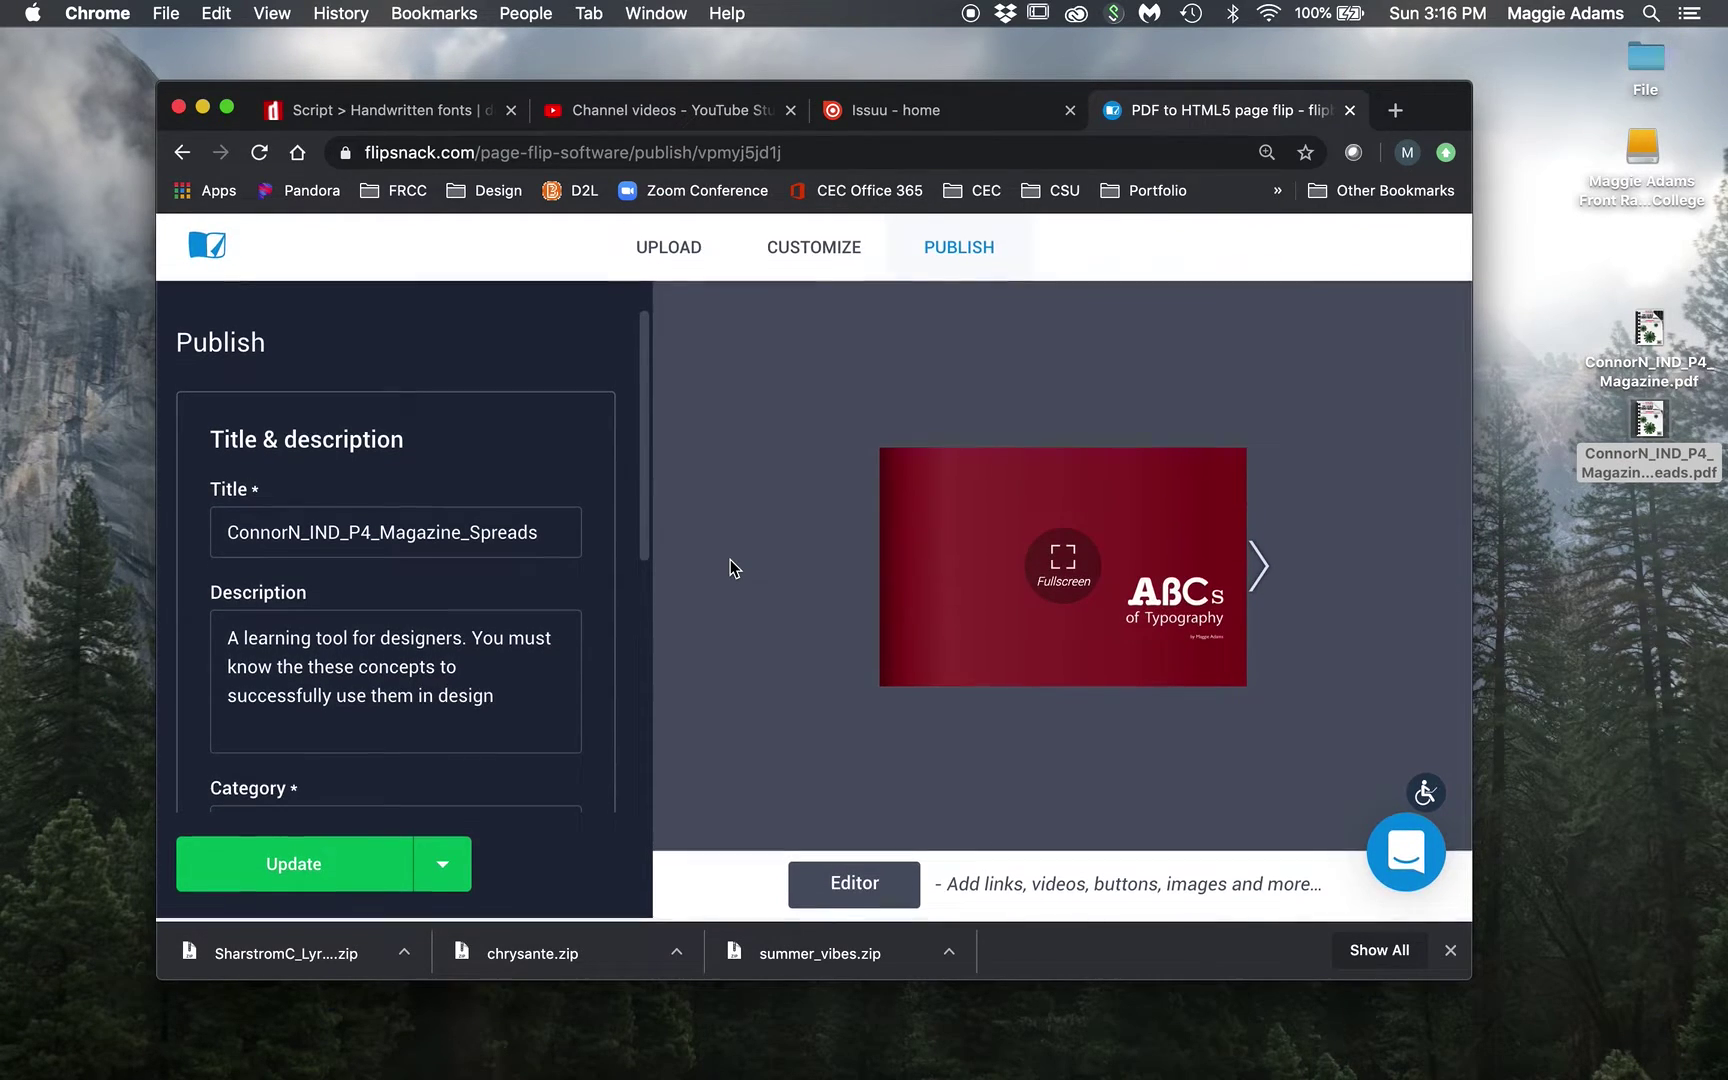
{"action": "left_click", "coordinate": [457, 545]}
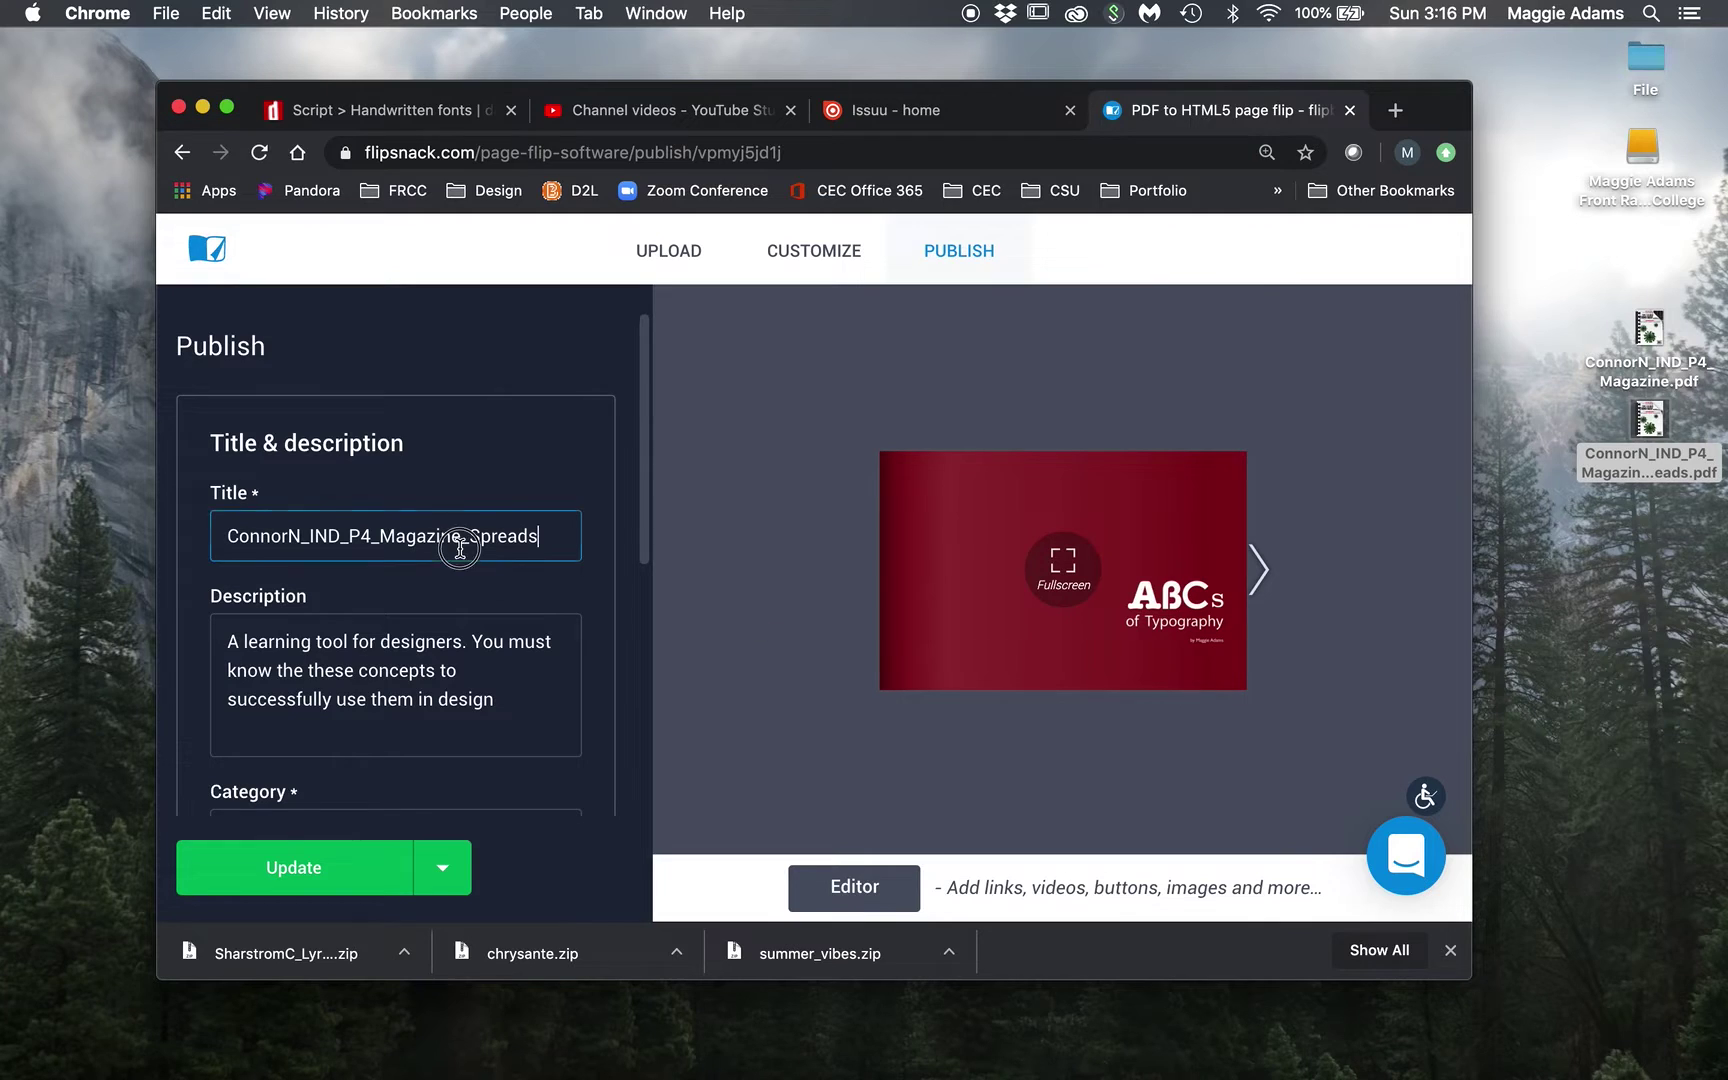
{"action": "scroll", "coordinate": [466, 490], "scroll_direction": "down", "scroll_amount": 5}
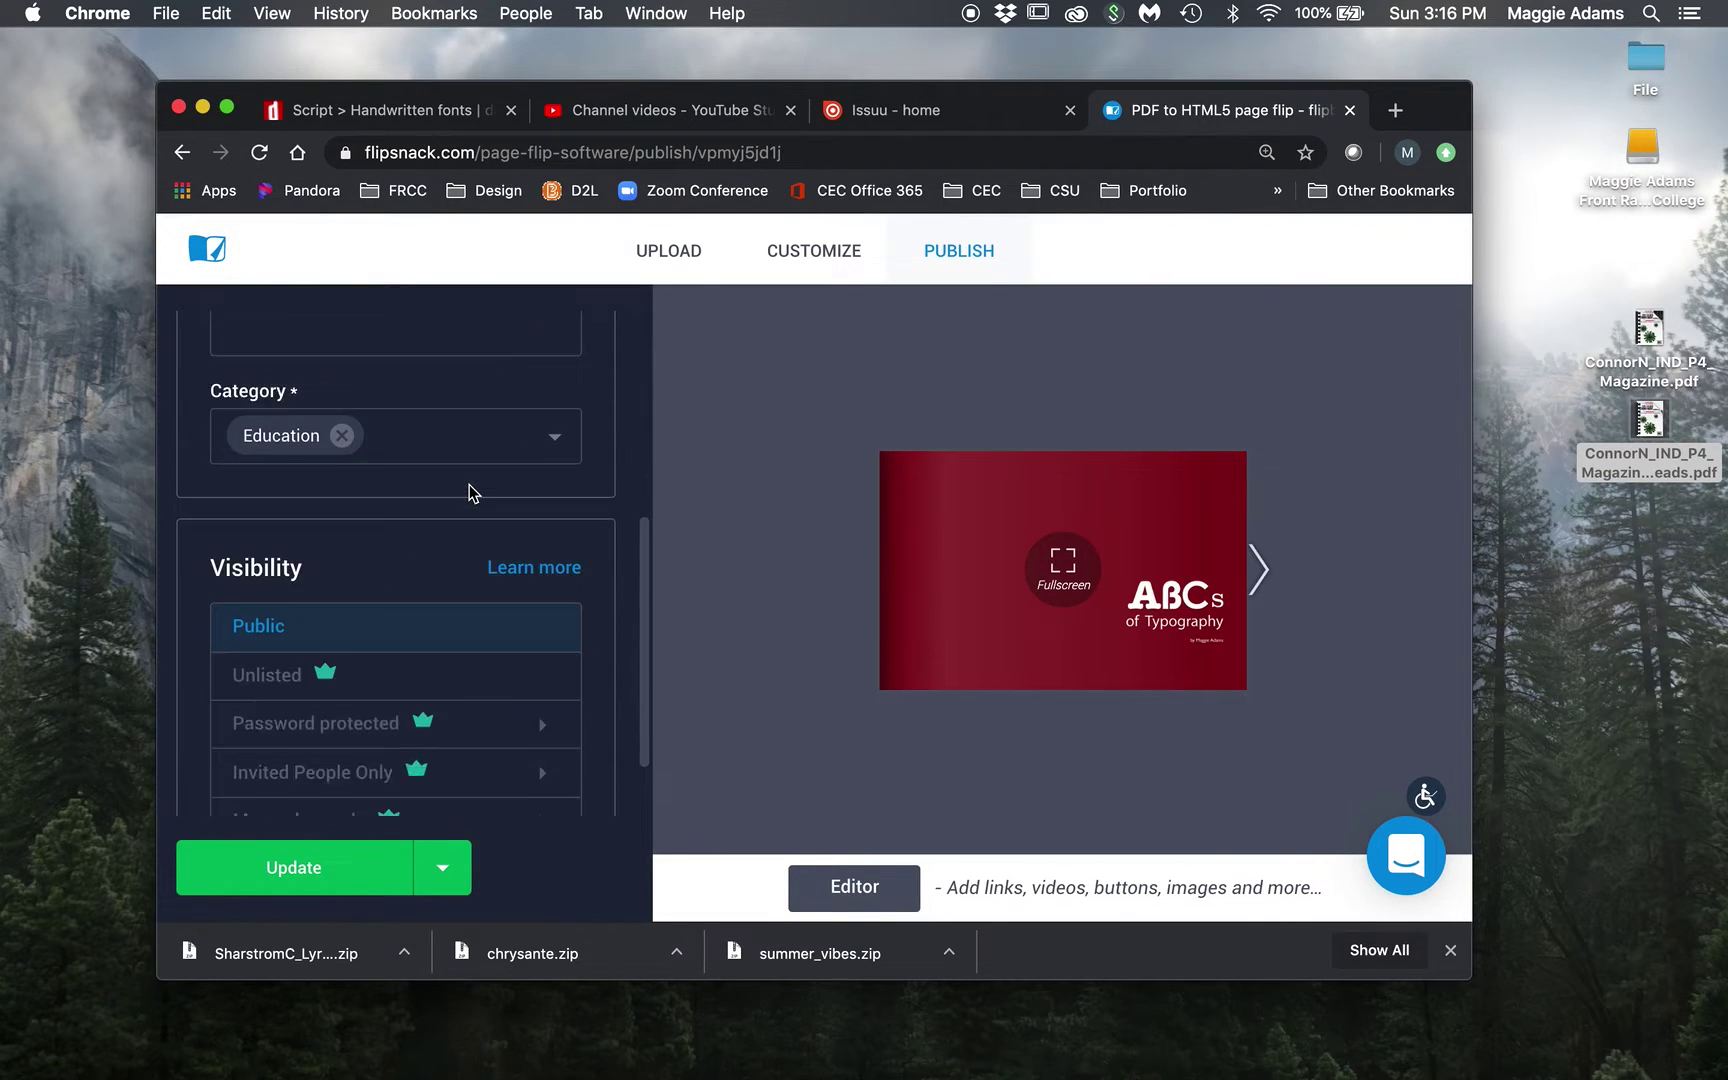
{"action": "left_click", "coordinate": [184, 155]}
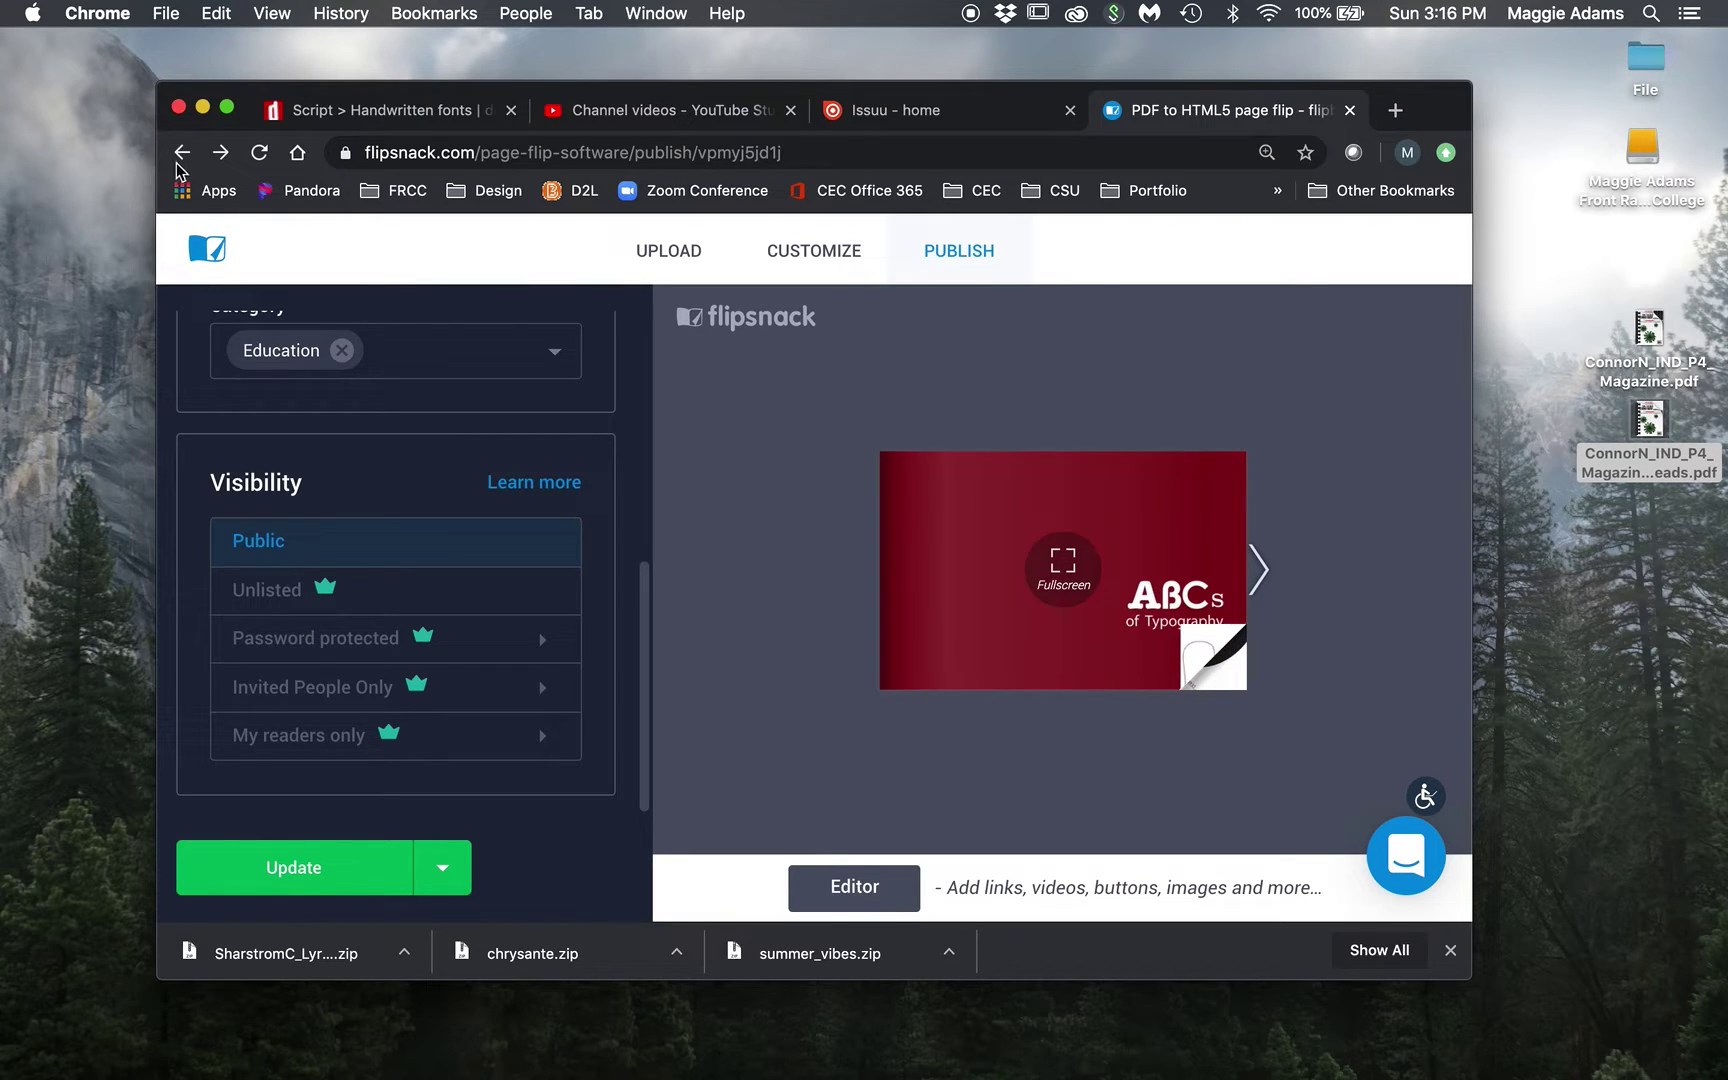
{"action": "left_click", "coordinate": [178, 163]}
{"action": "left_click", "coordinate": [178, 163]}
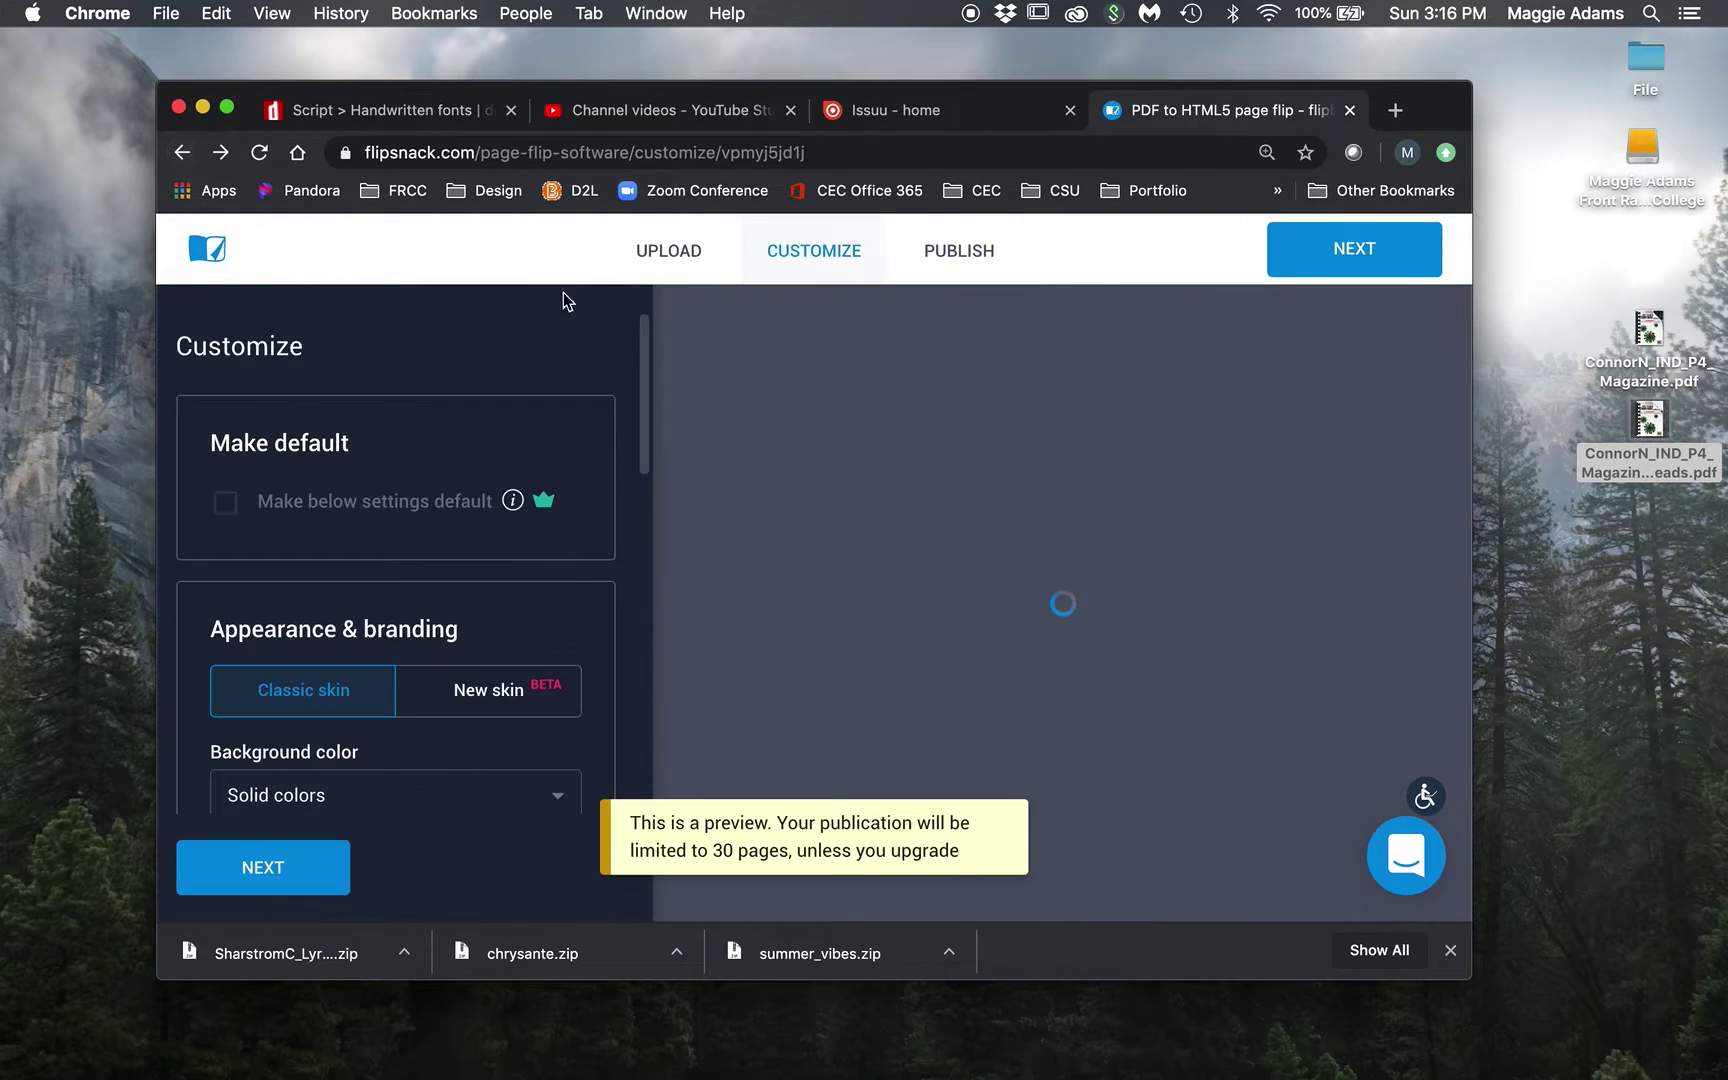
{"action": "left_click", "coordinate": [684, 260]}
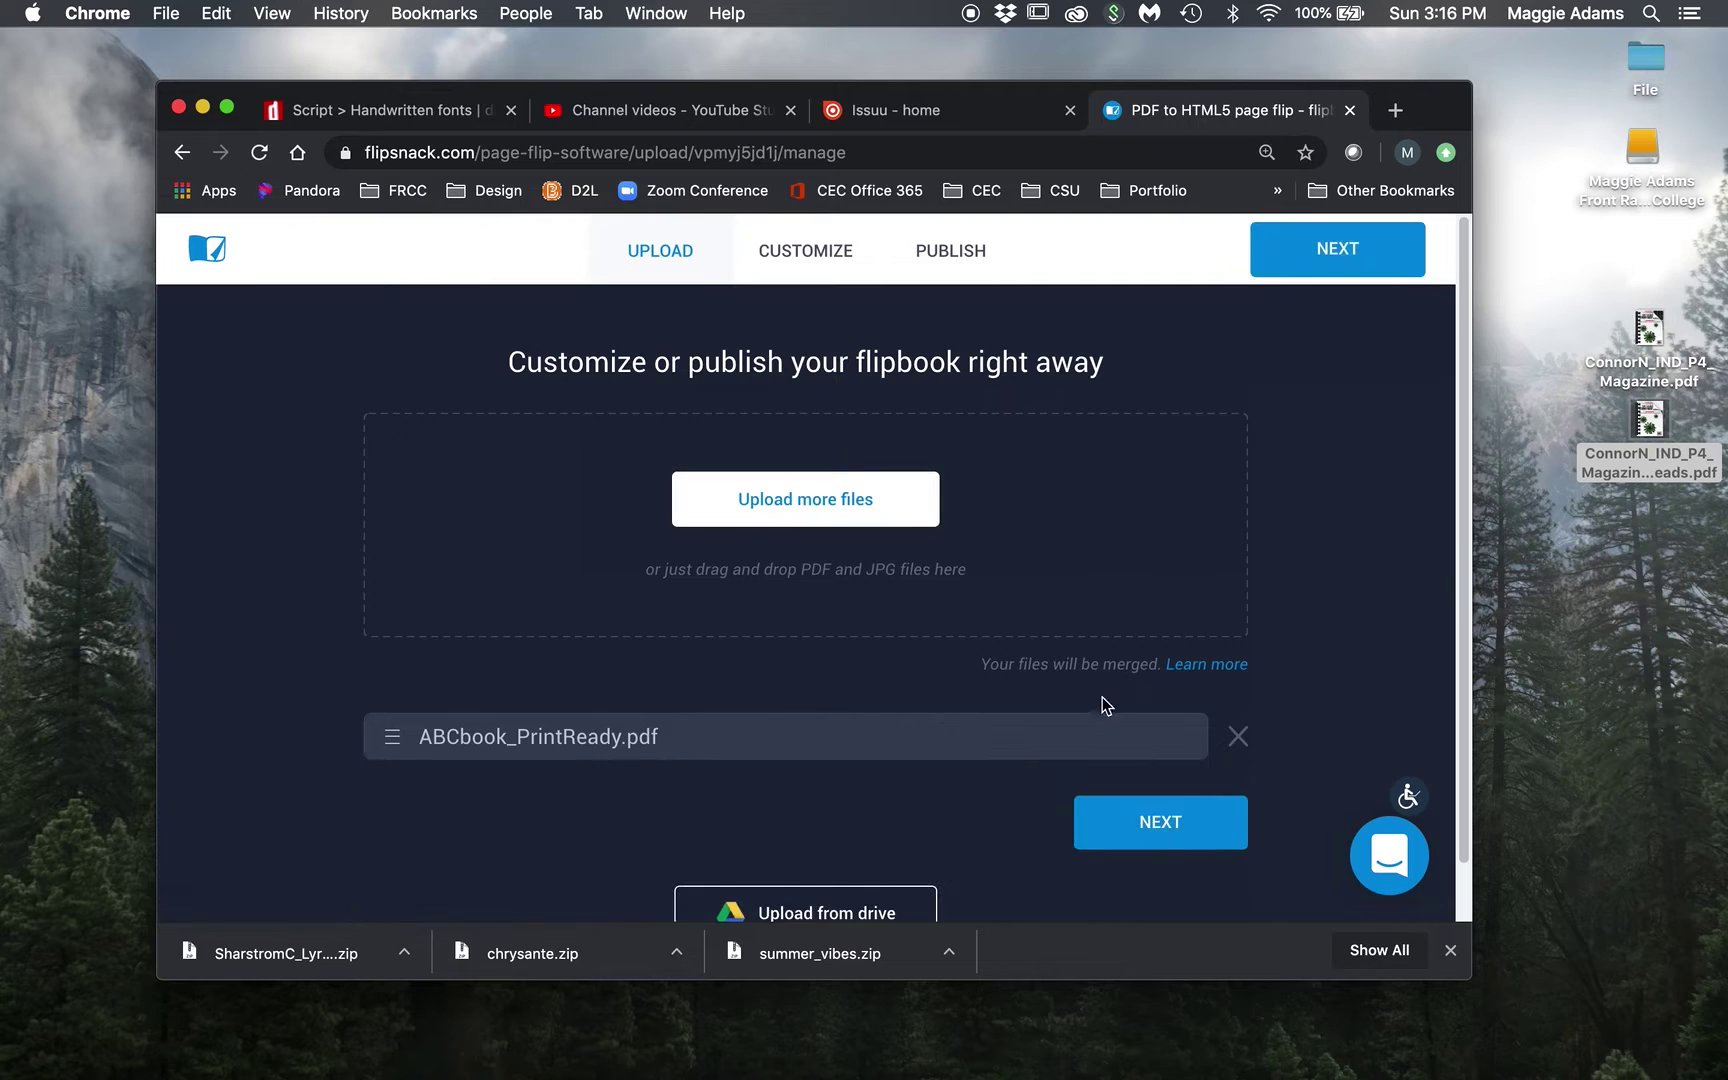
{"action": "left_click", "coordinate": [1238, 736]}
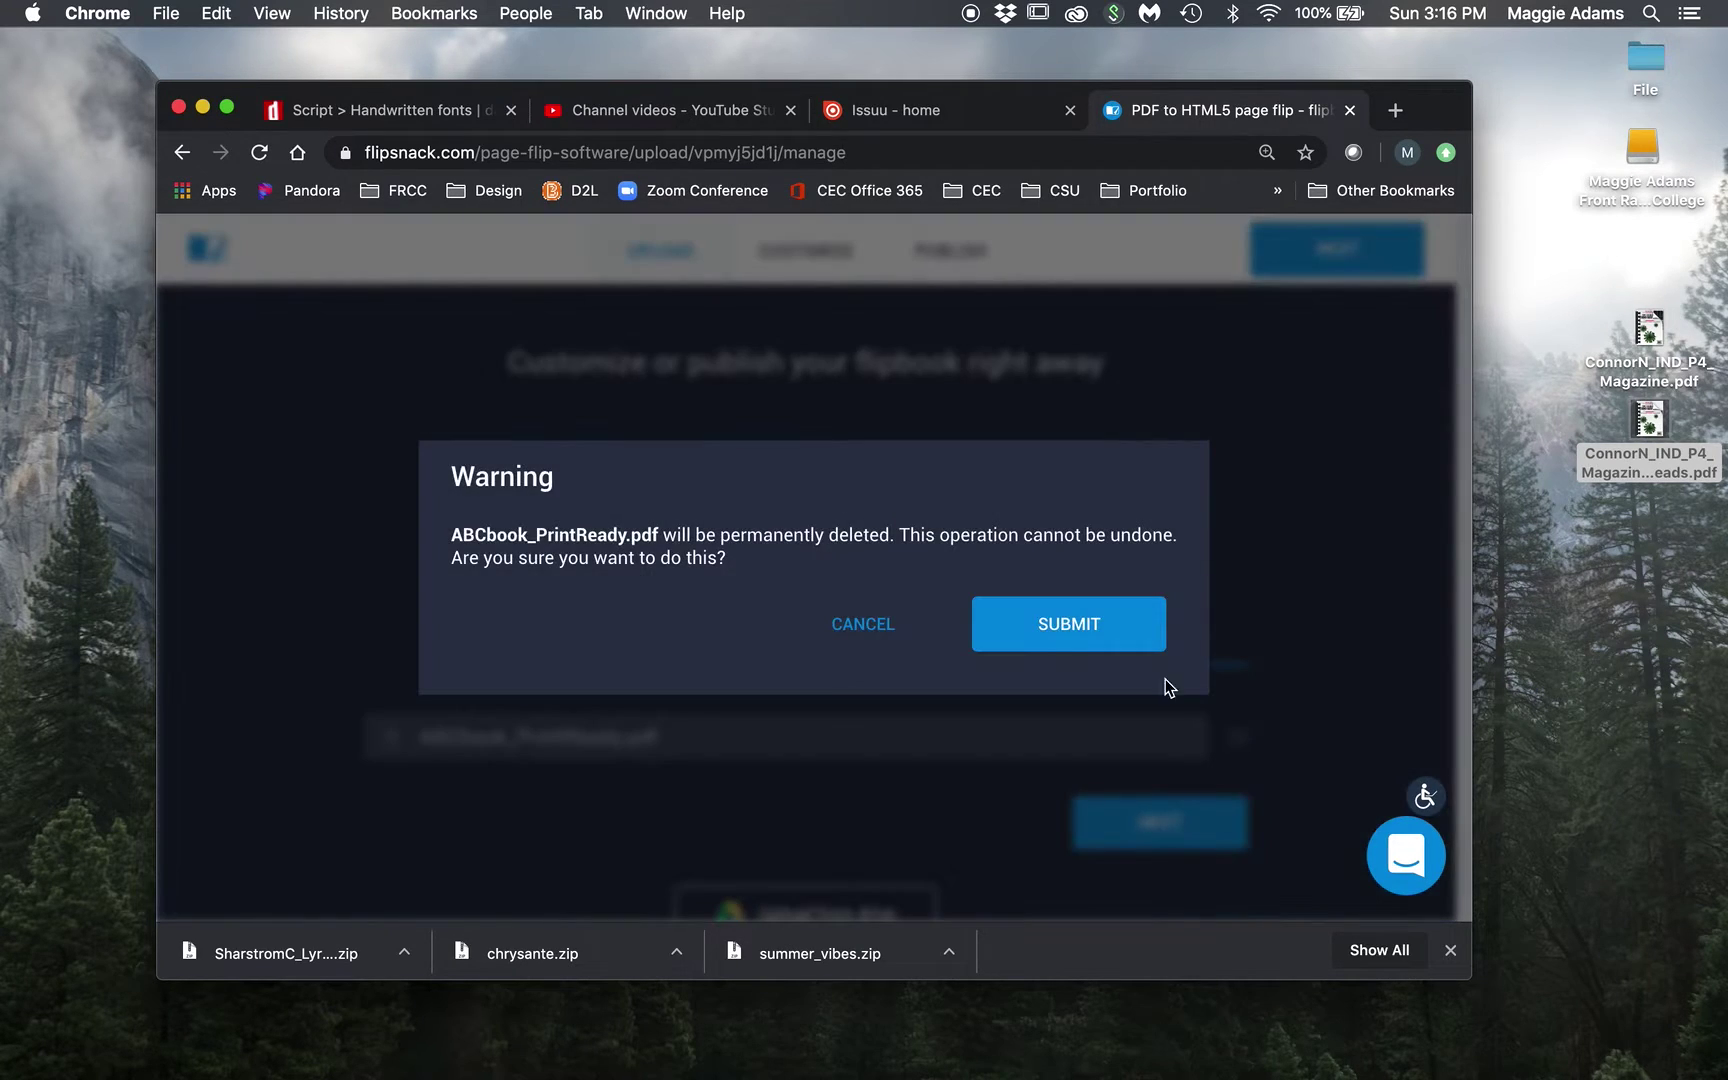
{"action": "left_click", "coordinate": [1097, 641]}
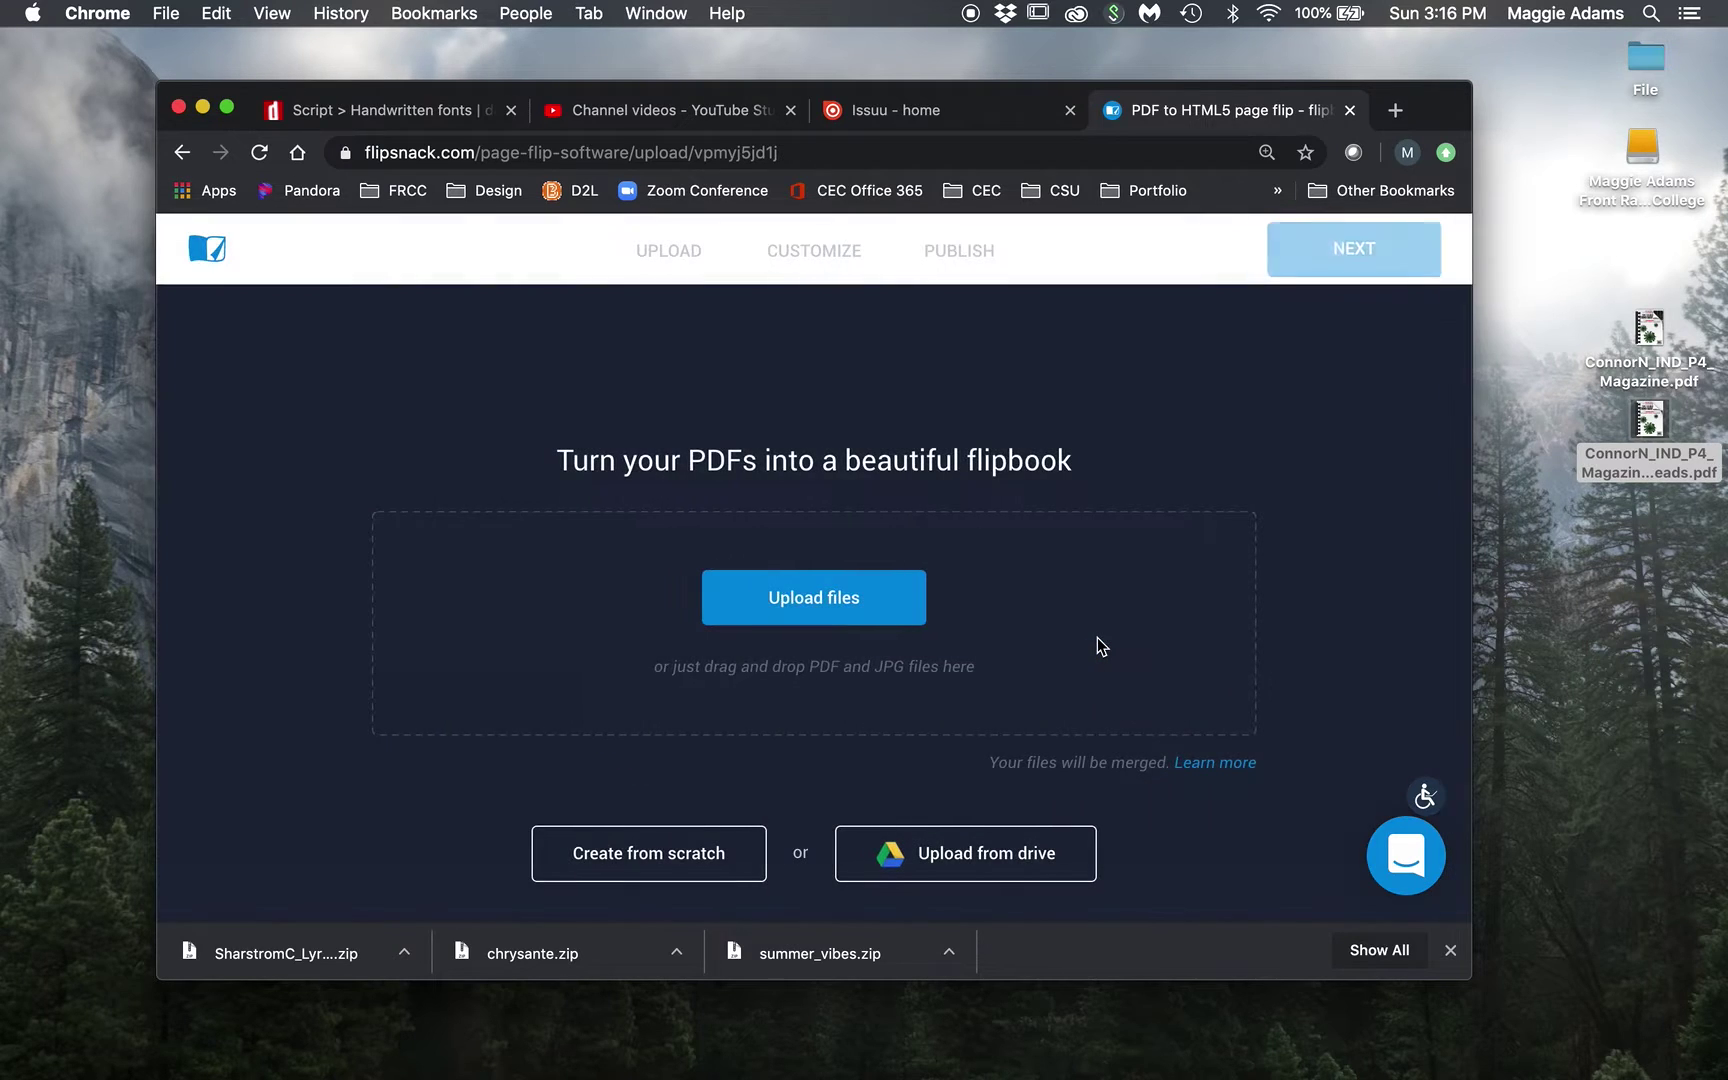
{"action": "left_click_drag", "start_coordinate": [1652, 422], "coordinate": [848, 575]}
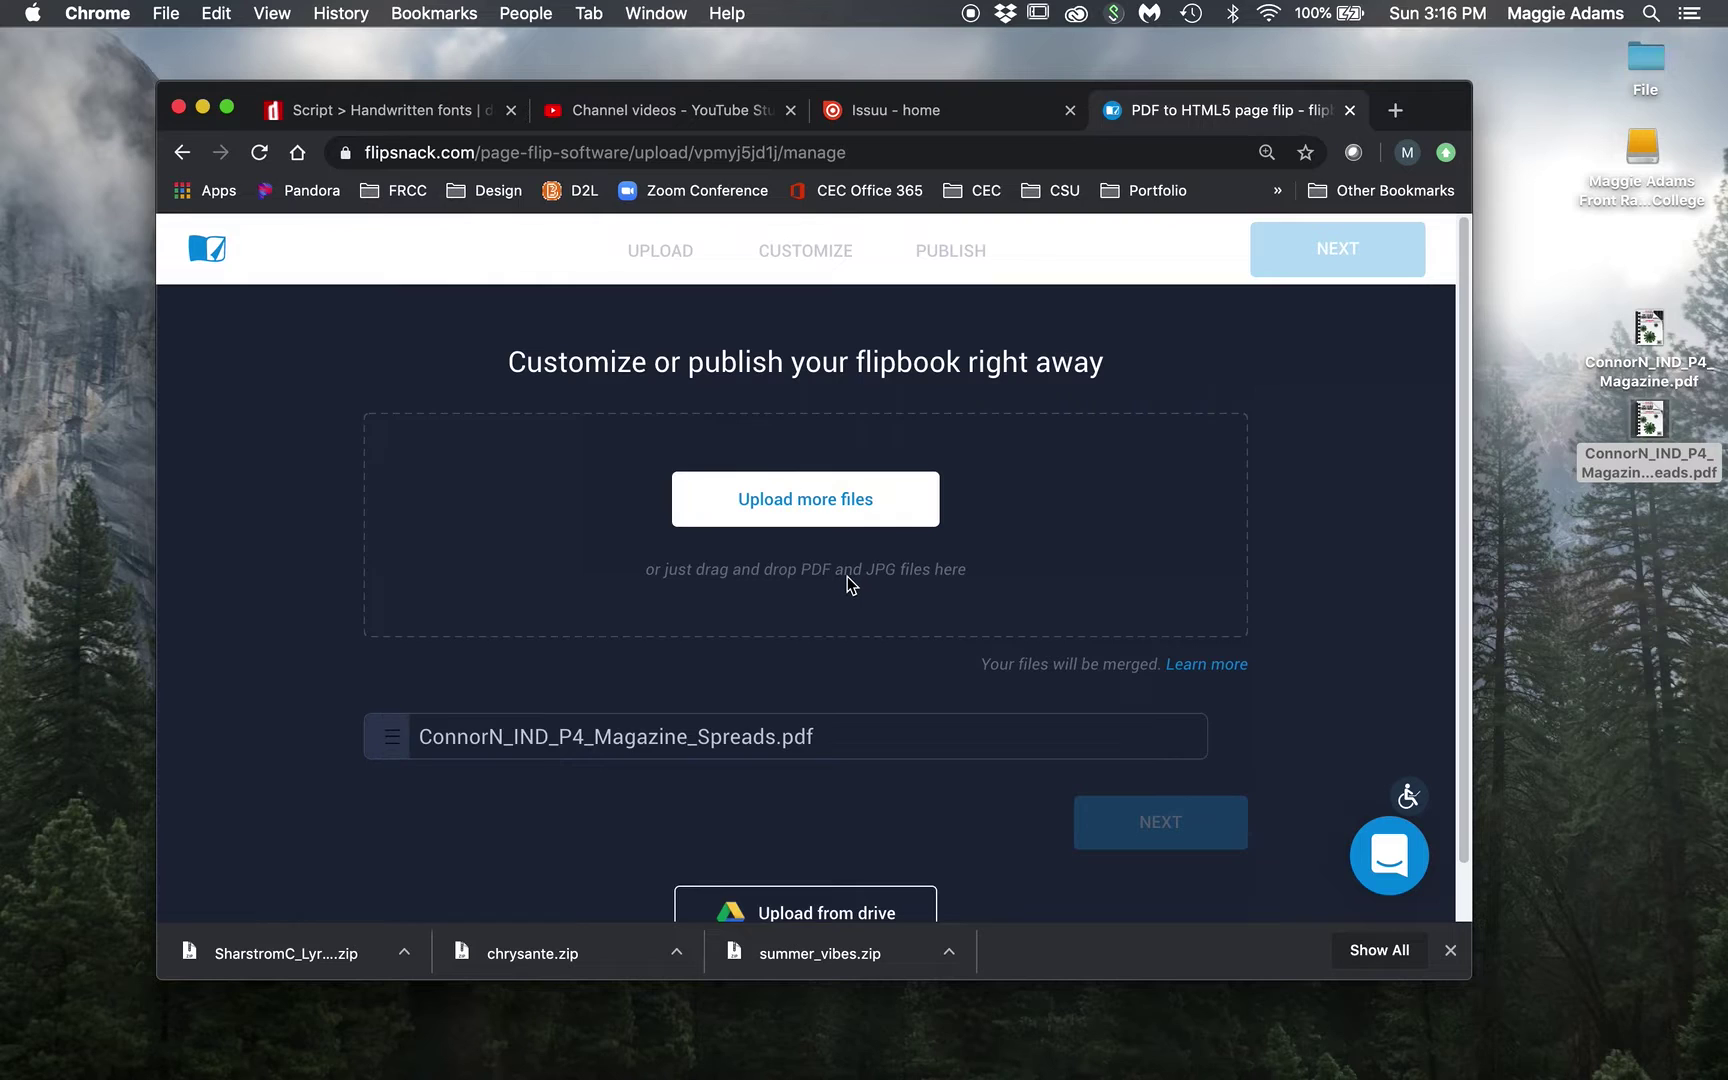
{"action": "scroll", "coordinate": [887, 790], "scroll_direction": "down", "scroll_amount": 2}
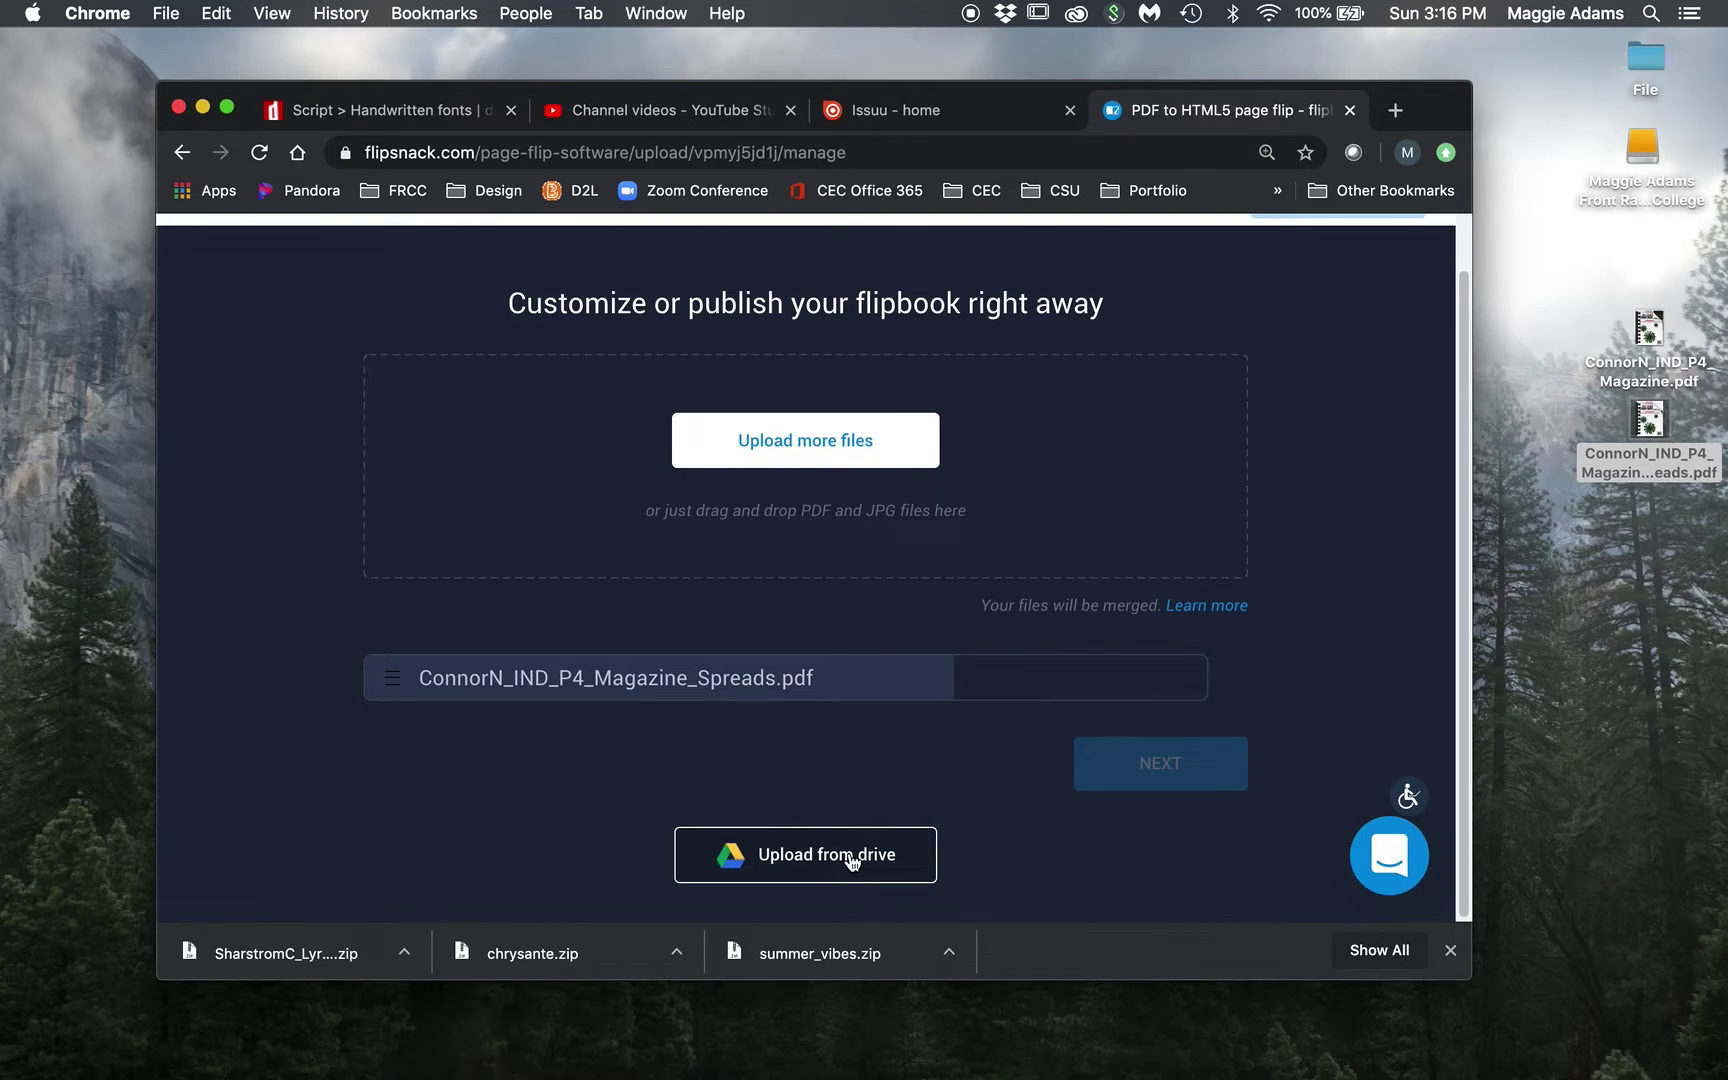
- Page the Spreads flipbook forward and back in the Customize preview, then go back to Upload
{"action": "left_click", "coordinate": [1156, 771]}
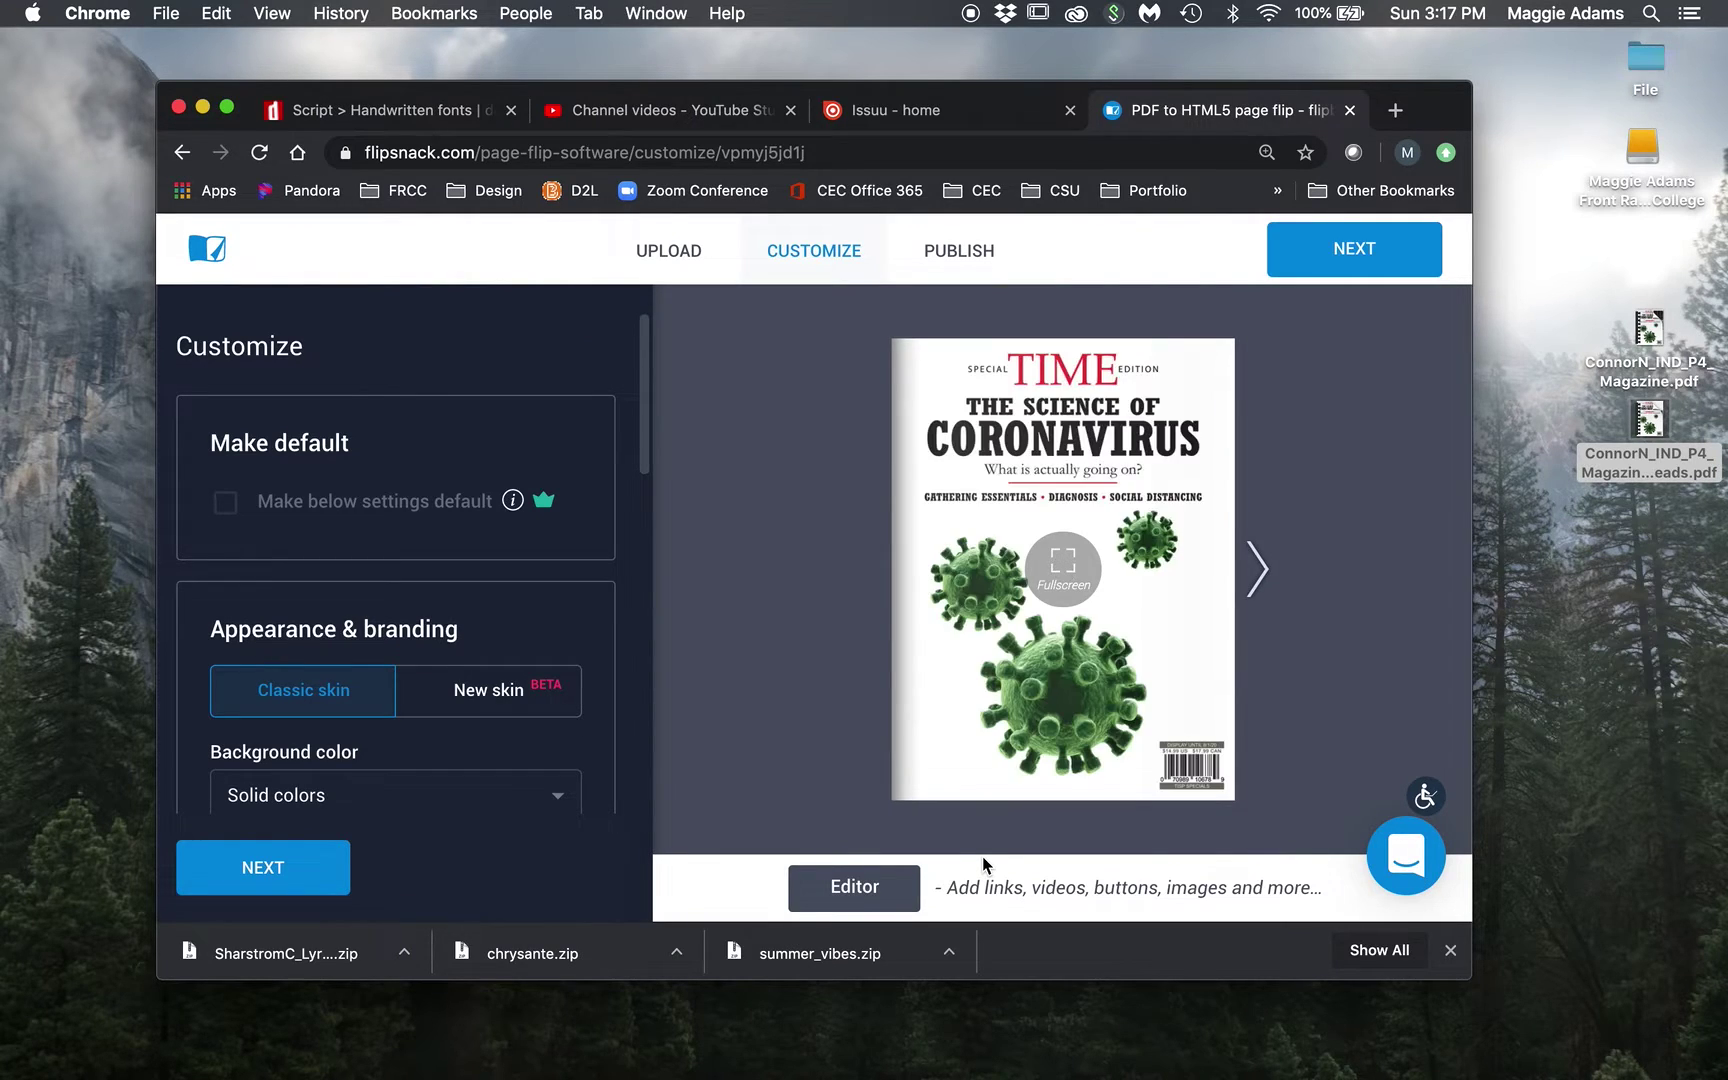
{"action": "left_click", "coordinate": [1250, 567]}
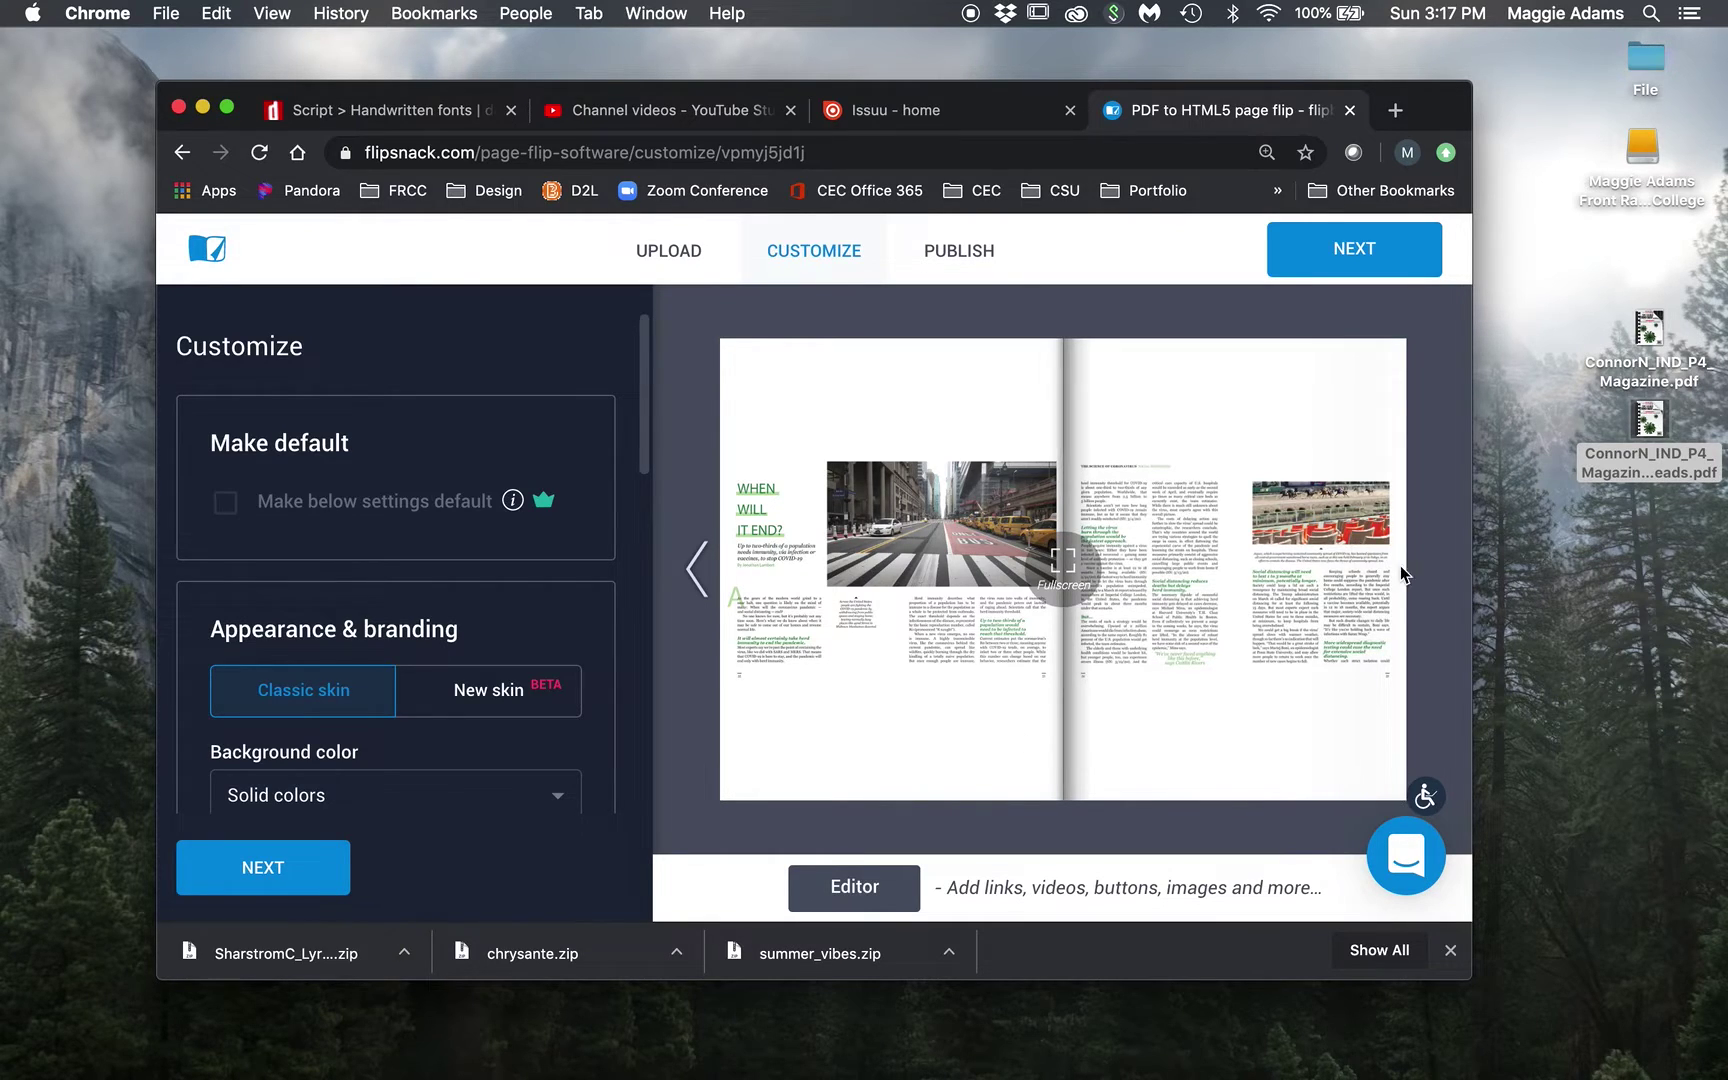
{"action": "left_click", "coordinate": [1425, 575]}
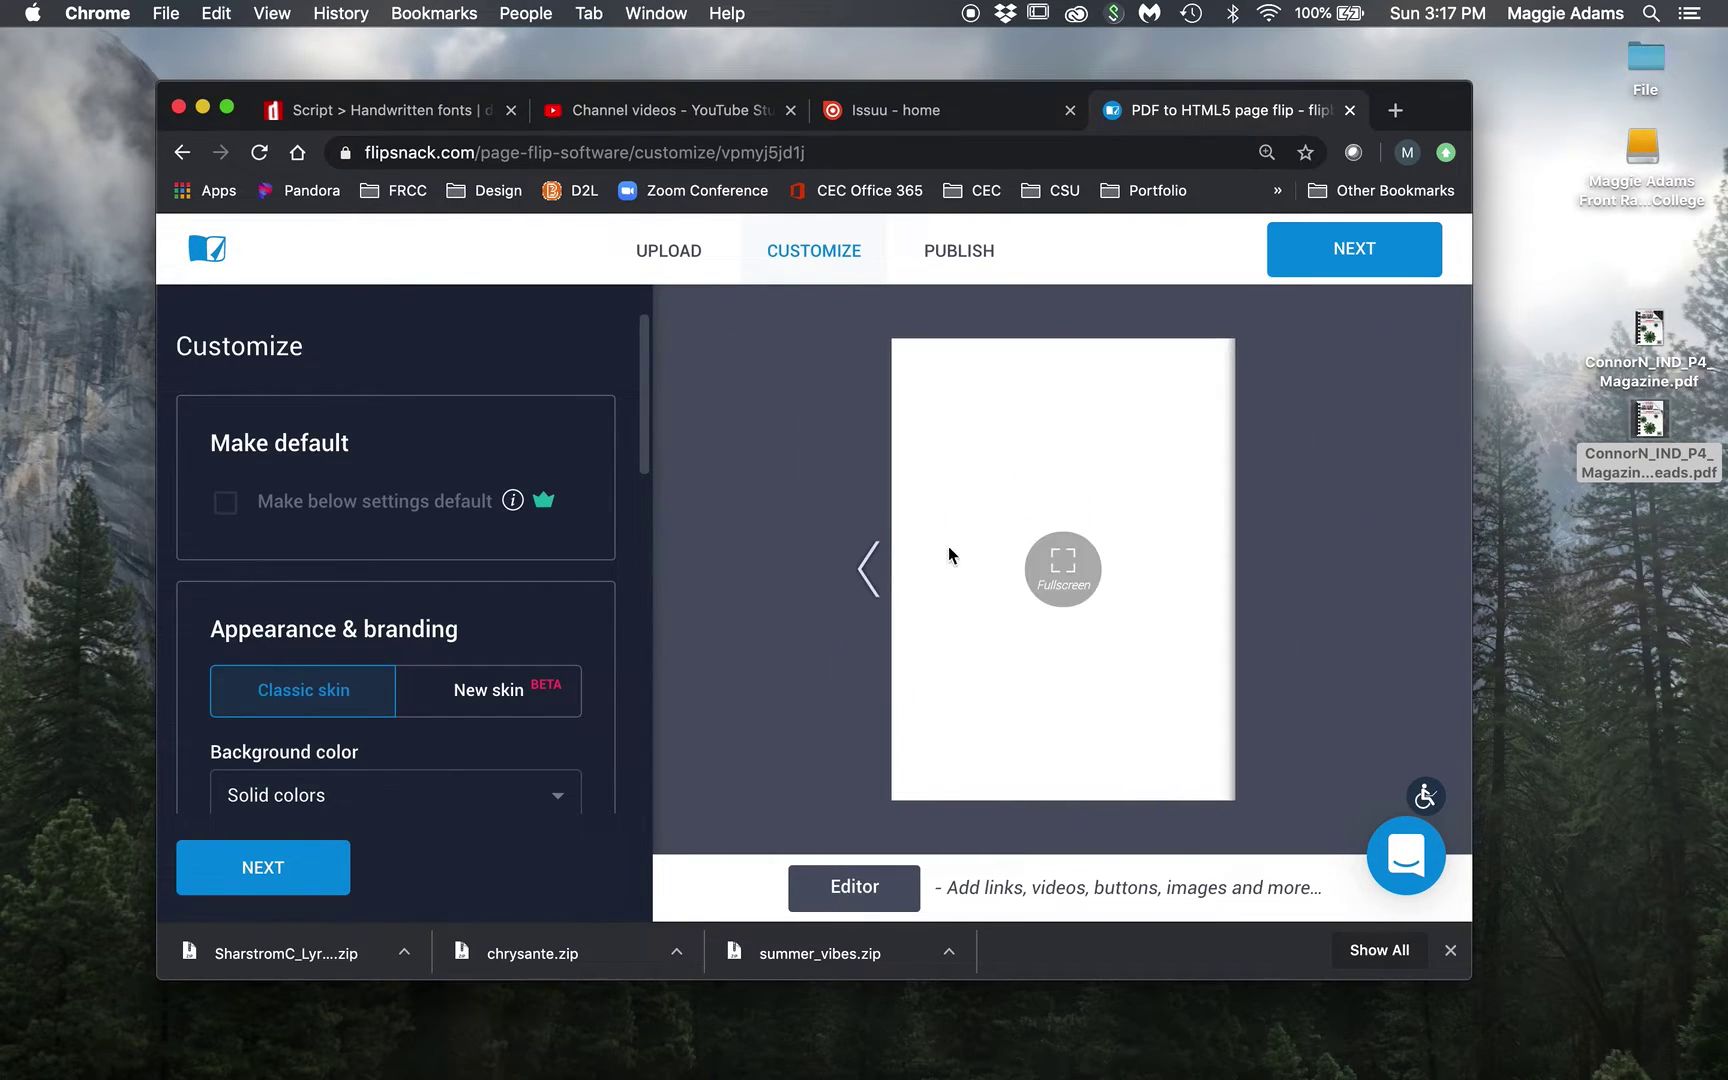
{"action": "left_click", "coordinate": [853, 575]}
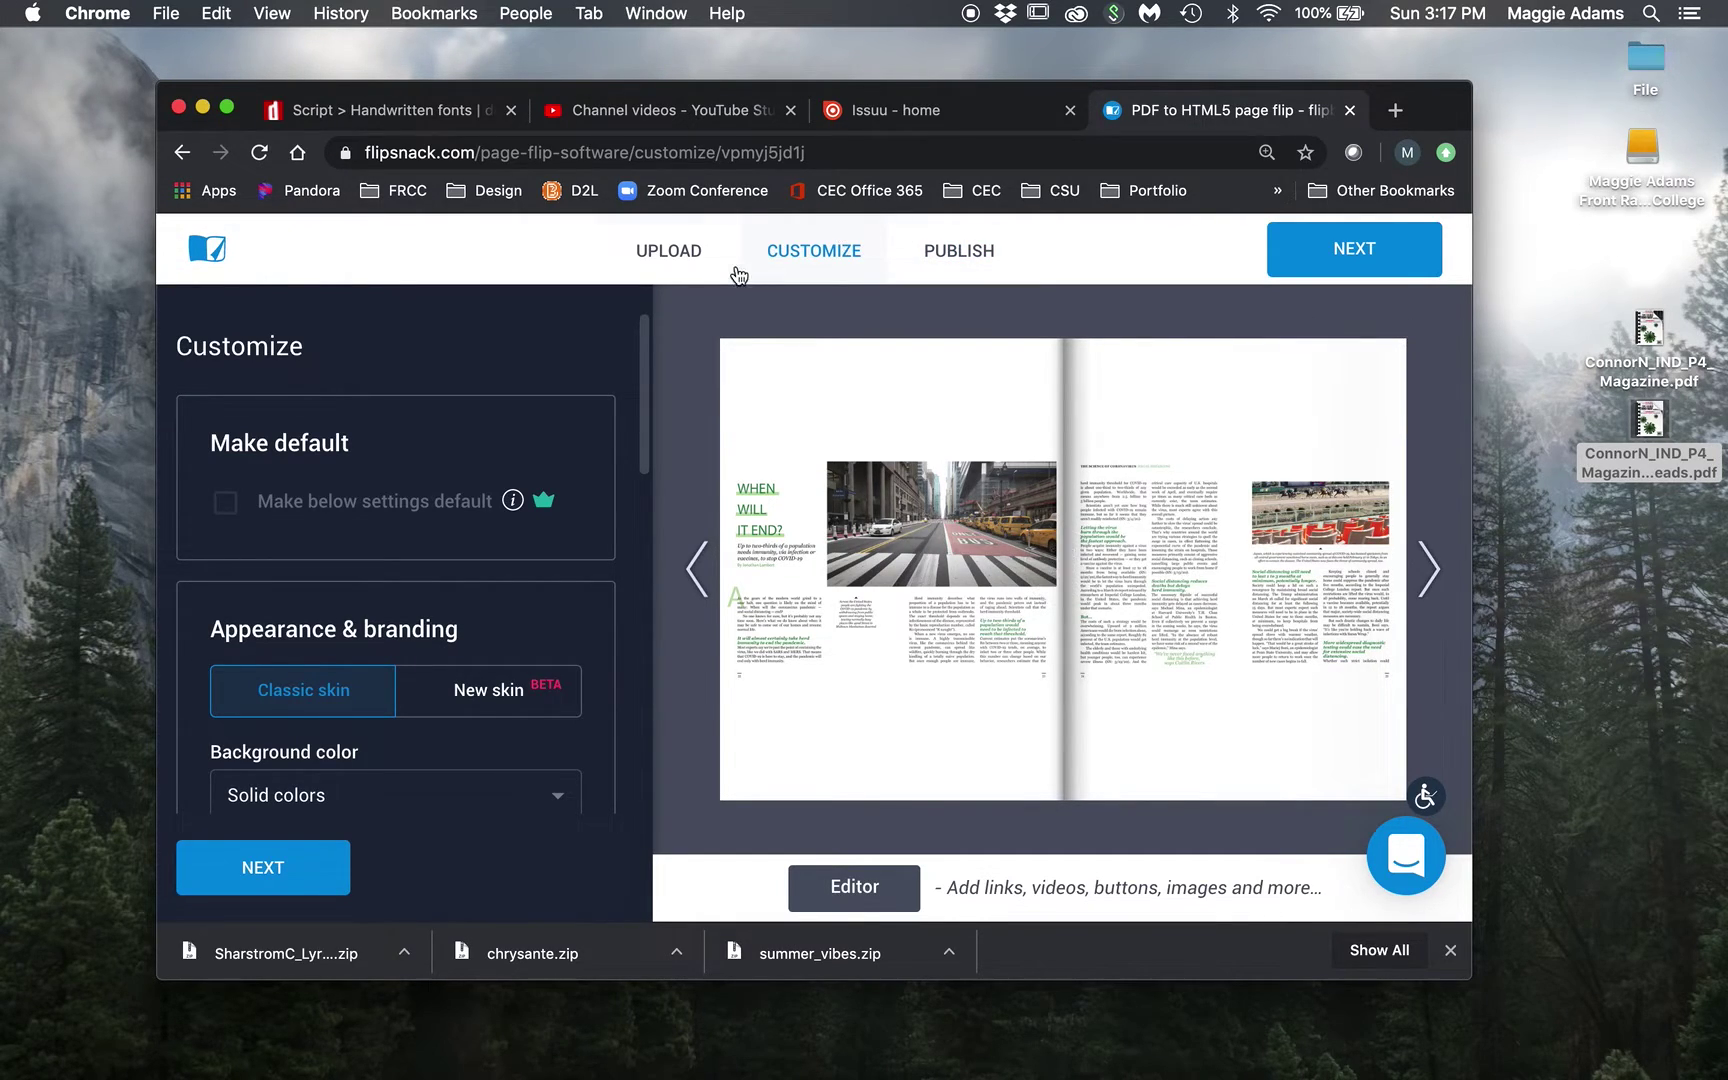
{"action": "left_click", "coordinate": [670, 251]}
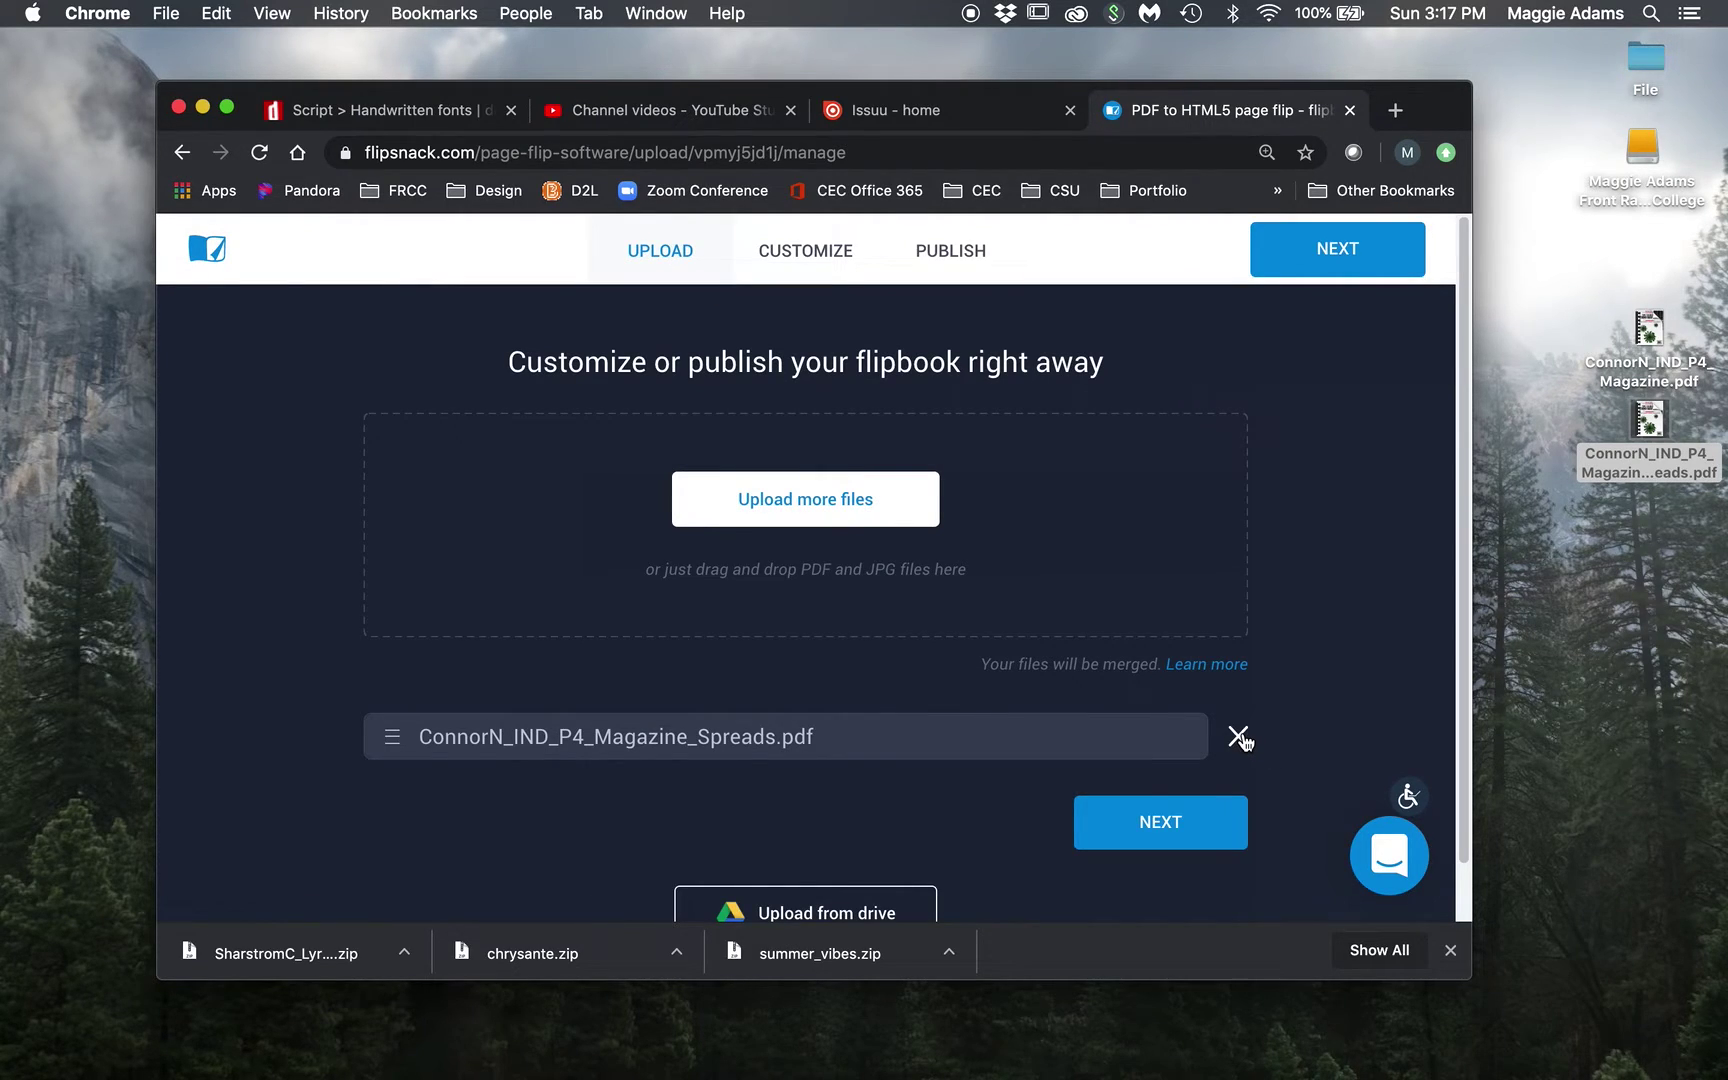
- Swap the Spreads PDF for ConnorN_IND_P4_Magazine.pdf and continue to the Customize step
{"action": "left_click", "coordinate": [1238, 737]}
{"action": "left_click", "coordinate": [1085, 634]}
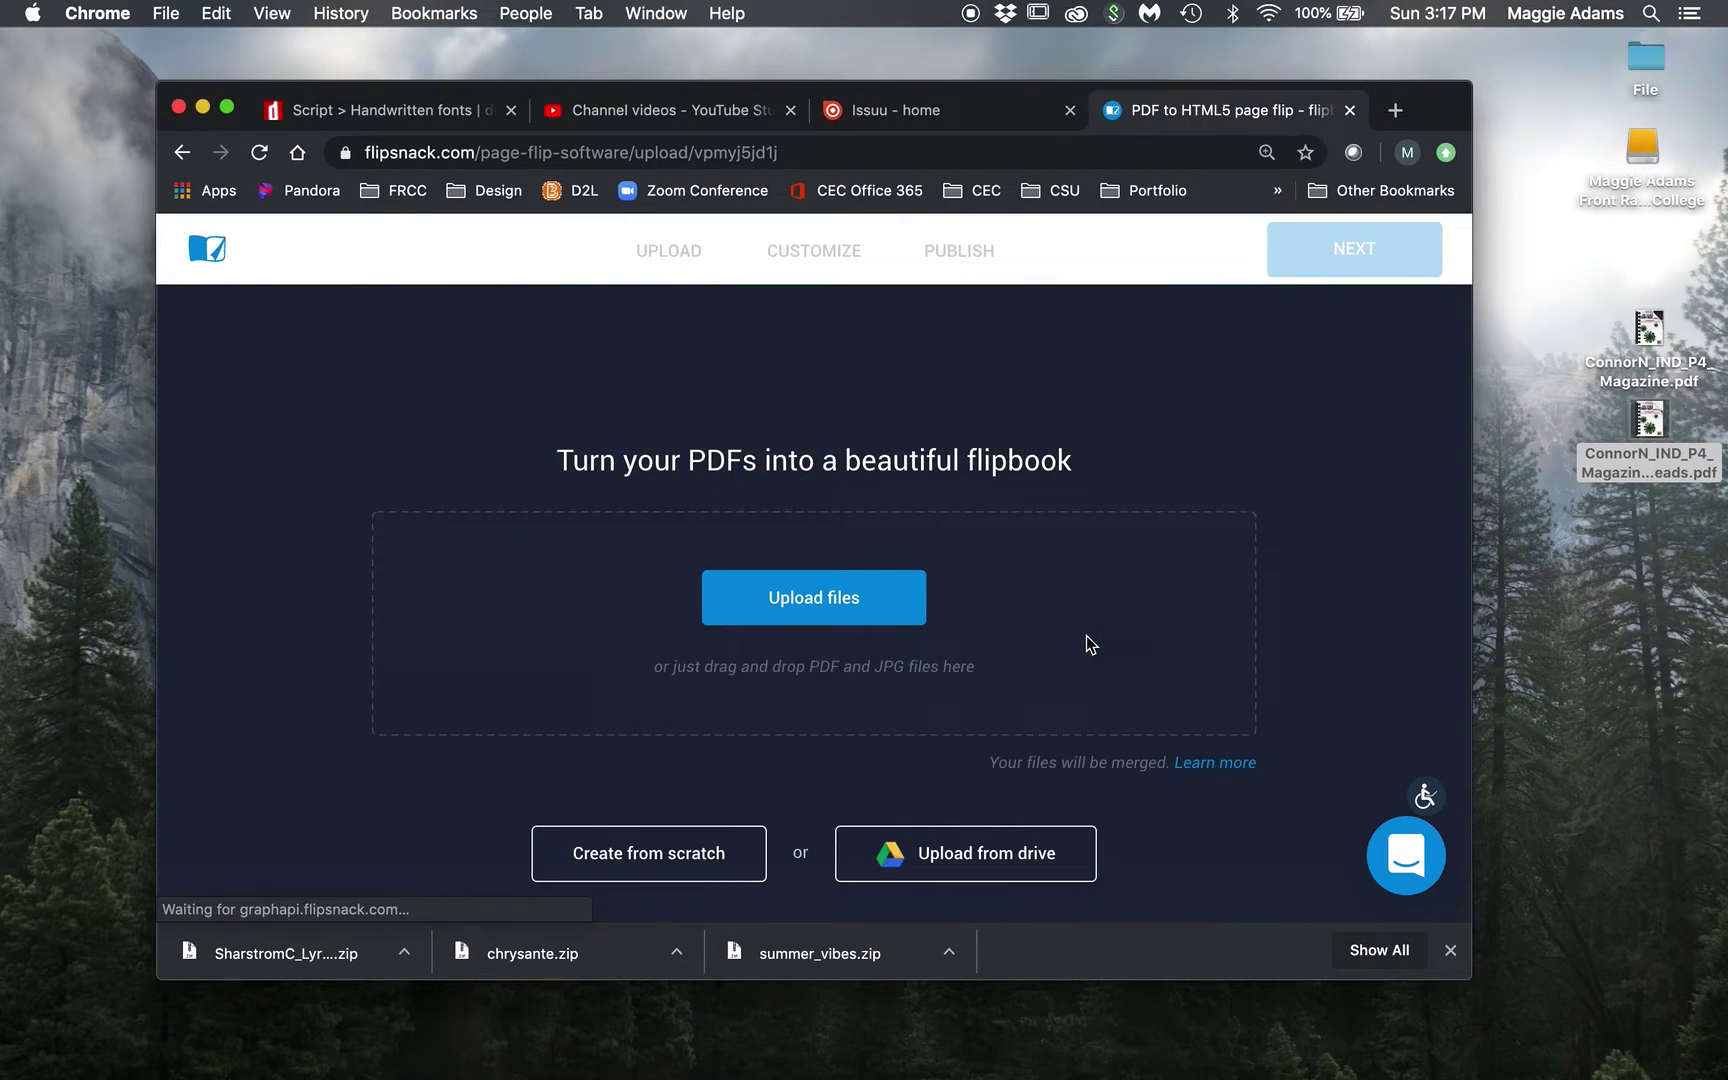
{"action": "left_click_drag", "start_coordinate": [1608, 352], "coordinate": [849, 702]}
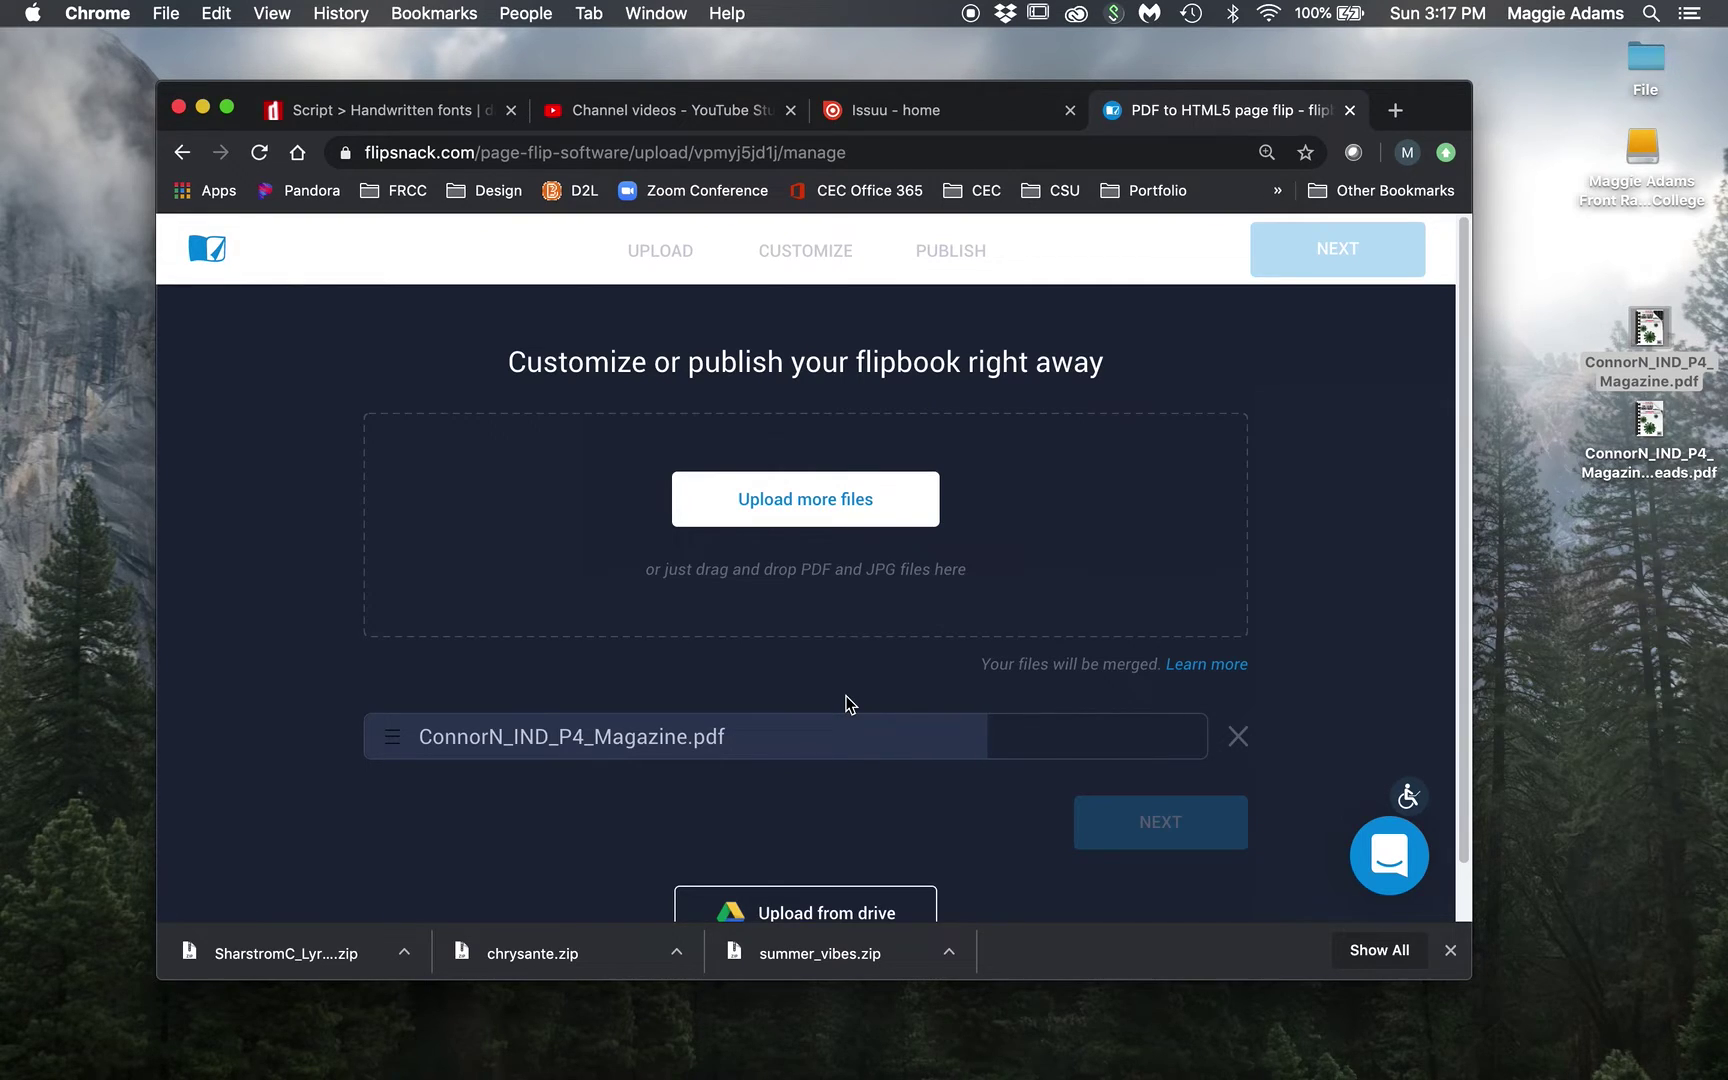
{"action": "left_click", "coordinate": [1196, 840]}
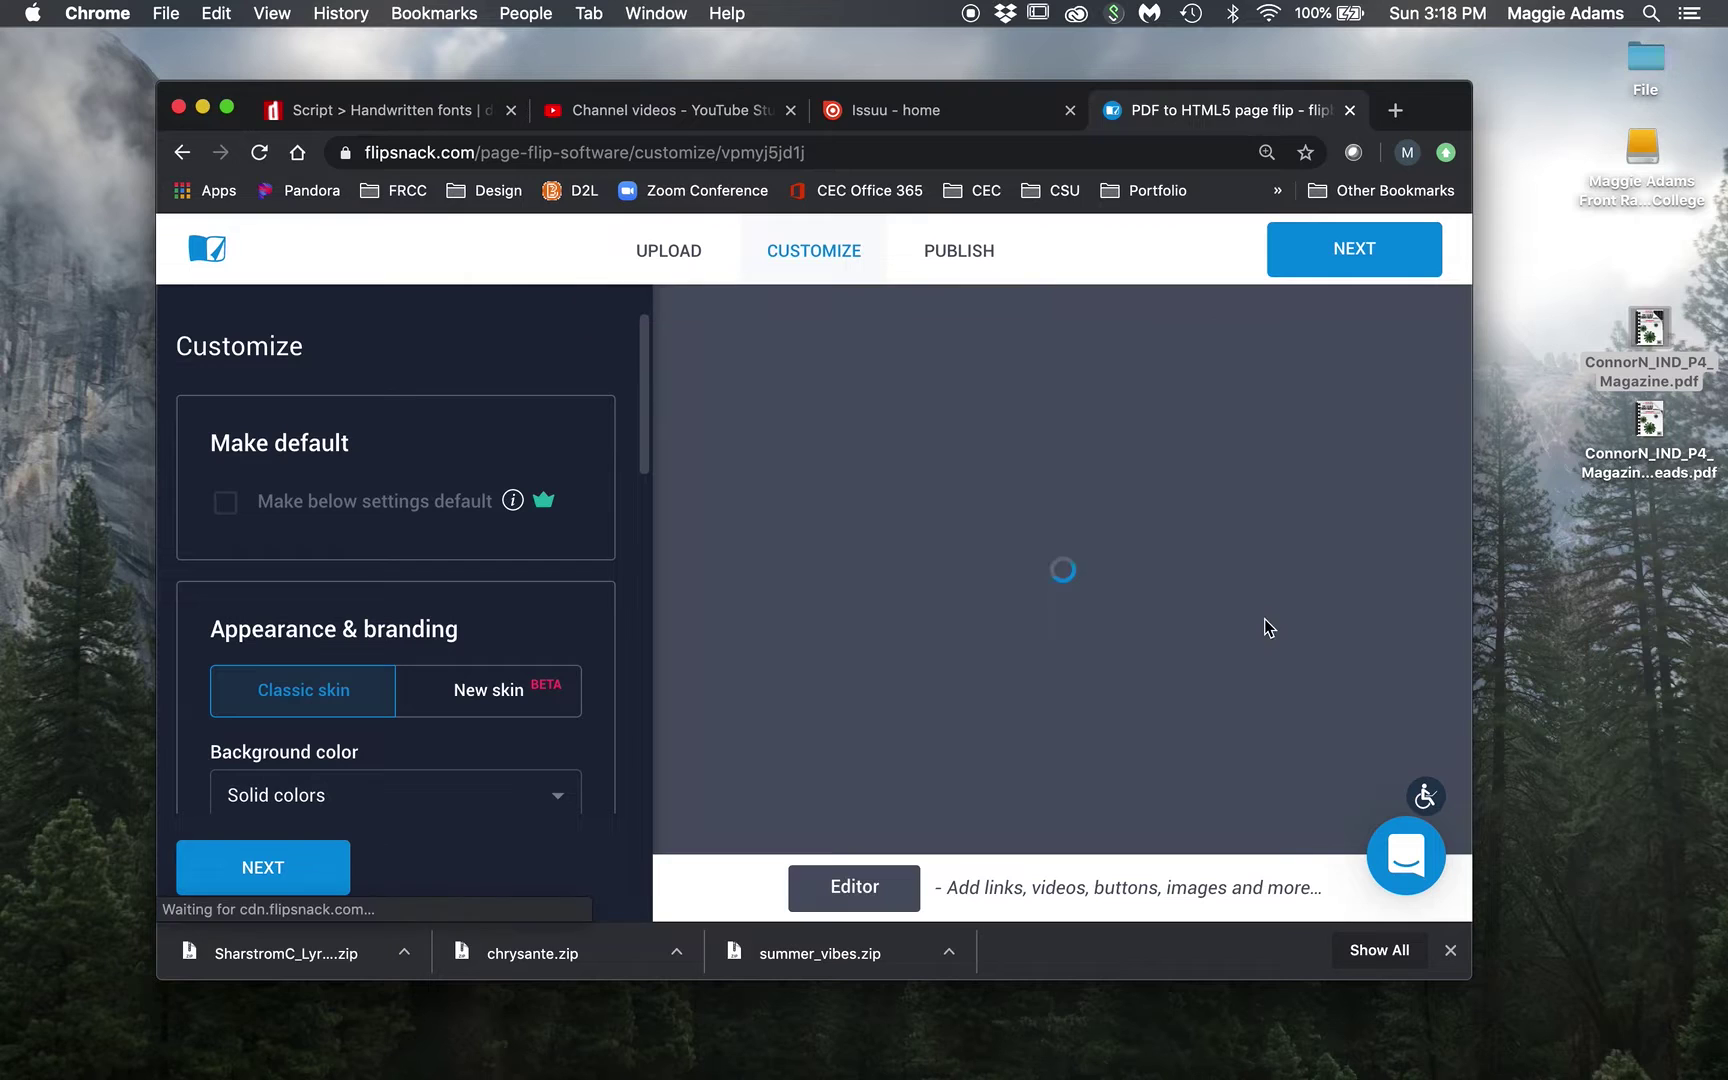
- Page through the magazine preview to the last page, back to the TIME cover, then to Publish
{"action": "left_click", "coordinate": [1255, 568]}
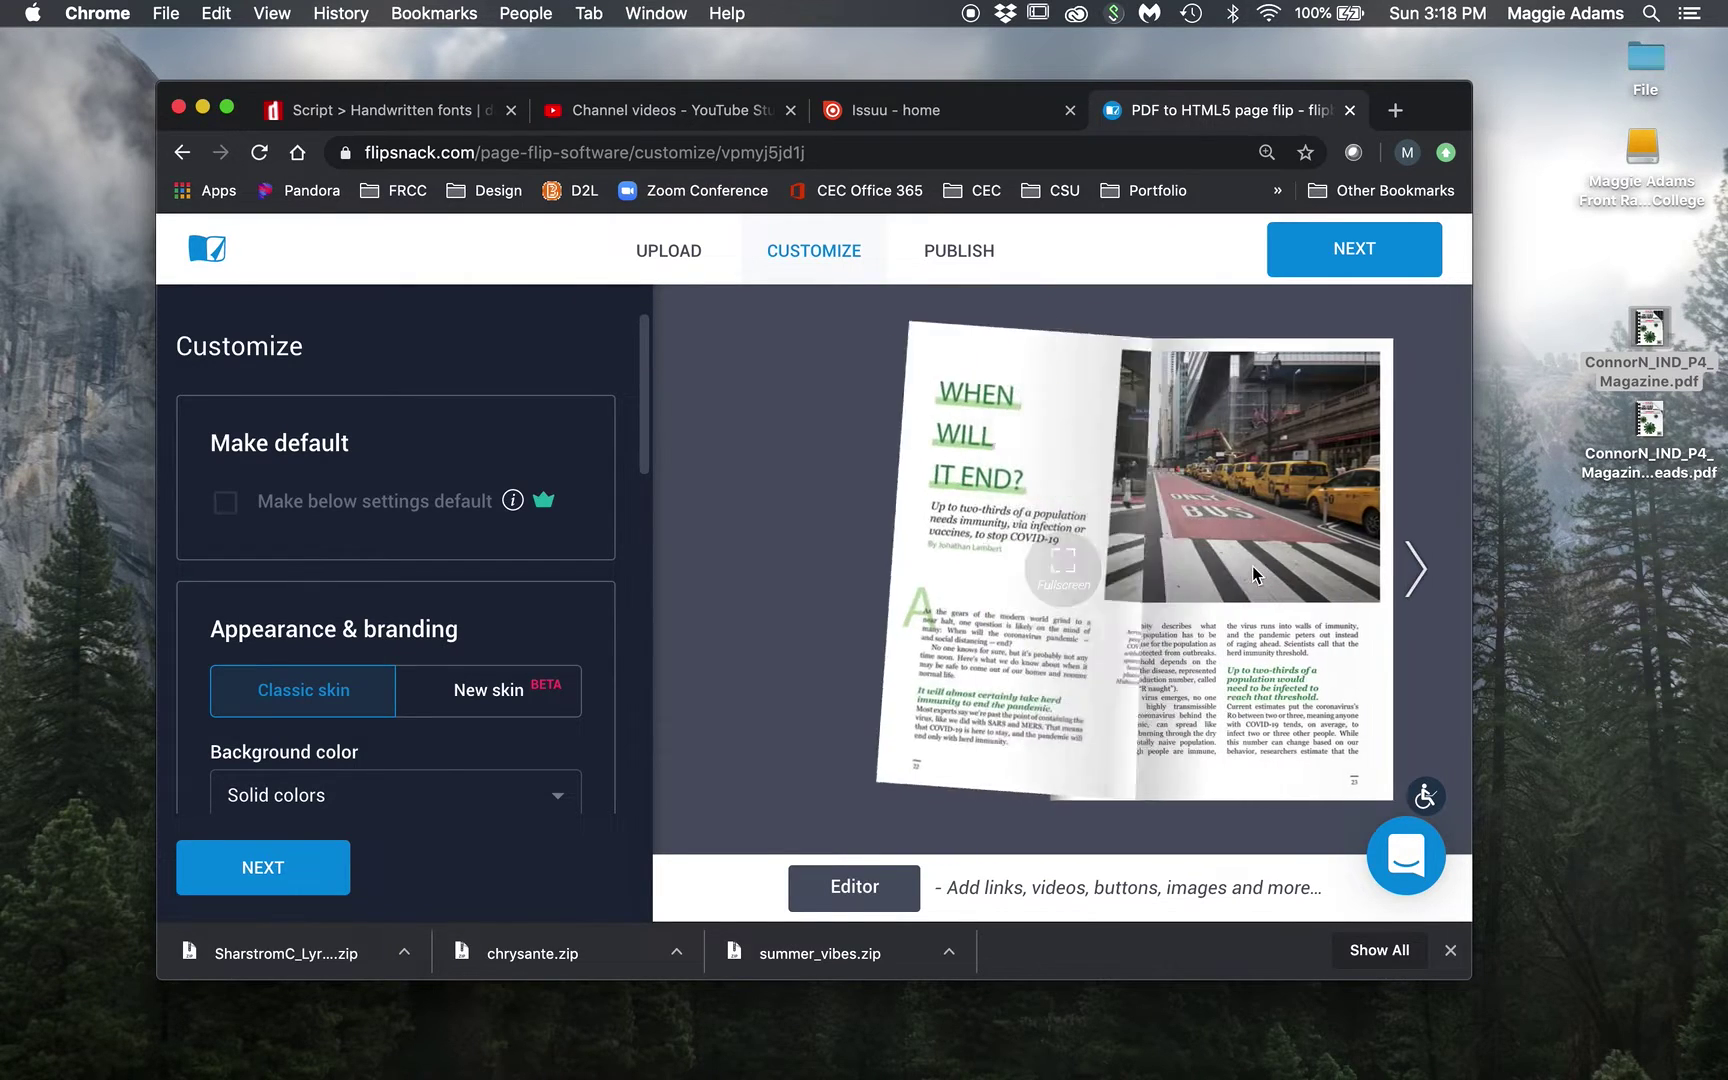
{"action": "left_click", "coordinate": [1441, 561]}
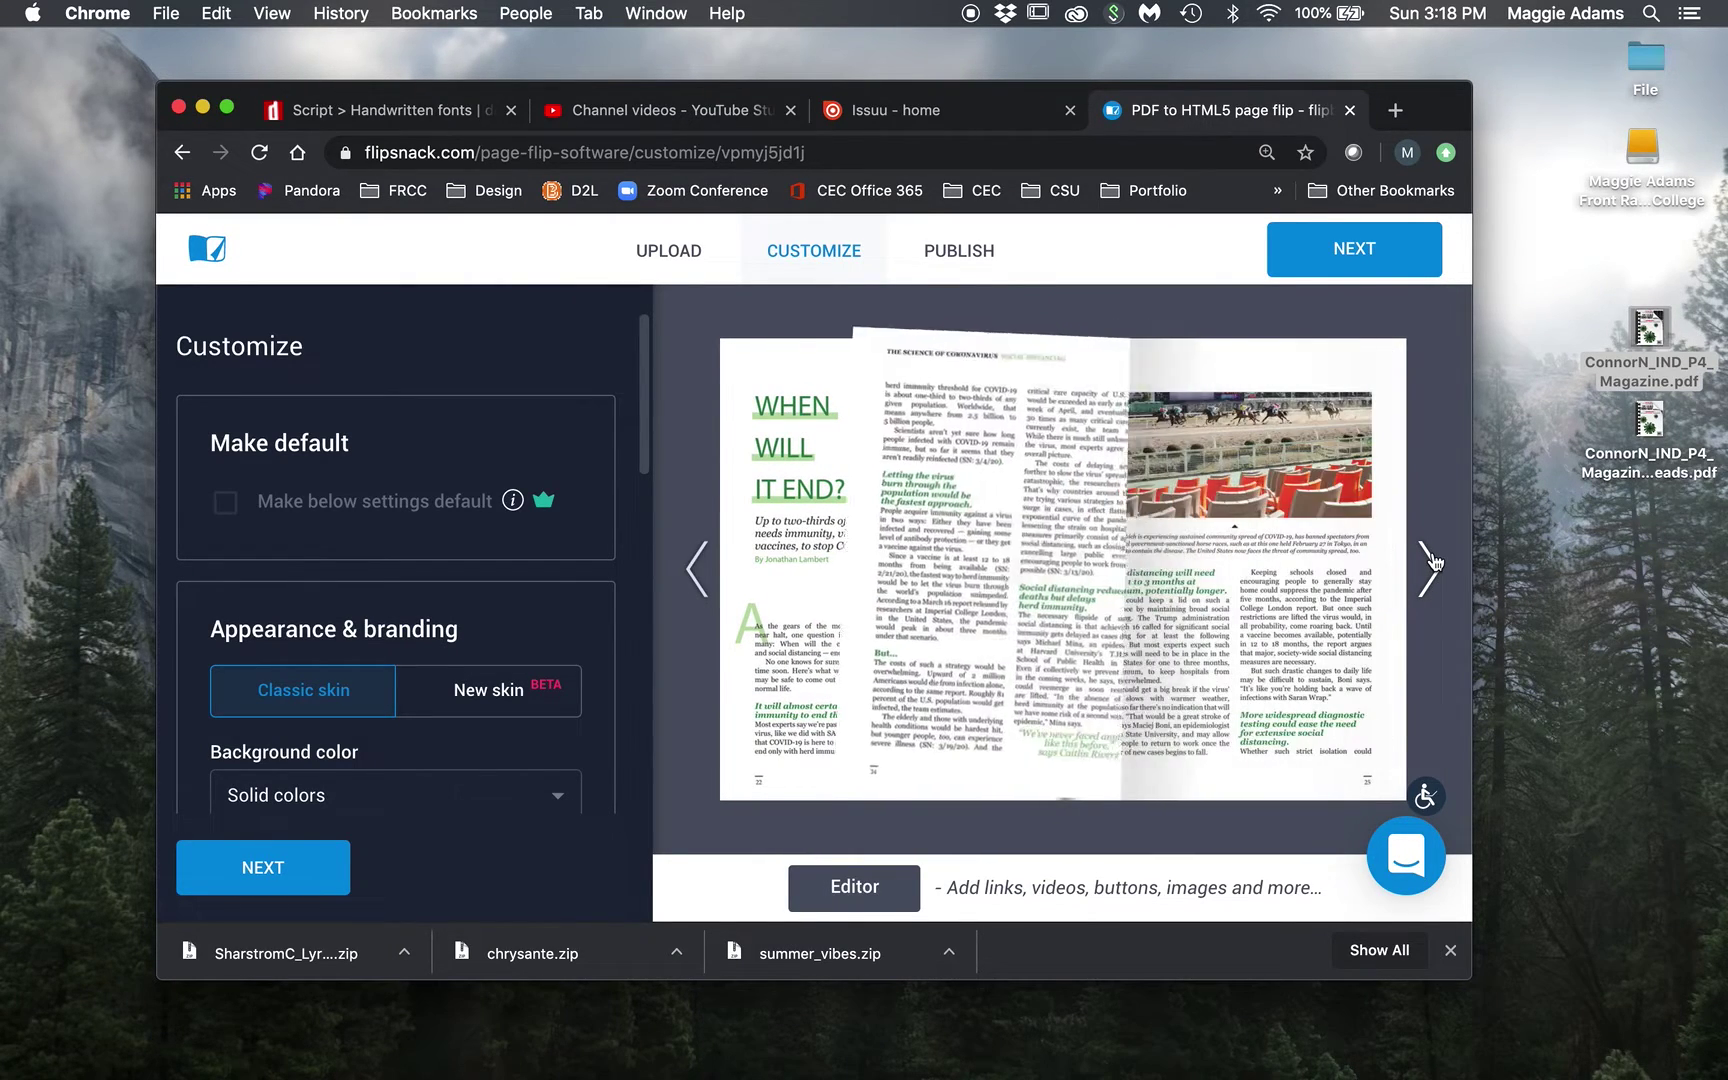
{"action": "left_click", "coordinate": [1433, 565]}
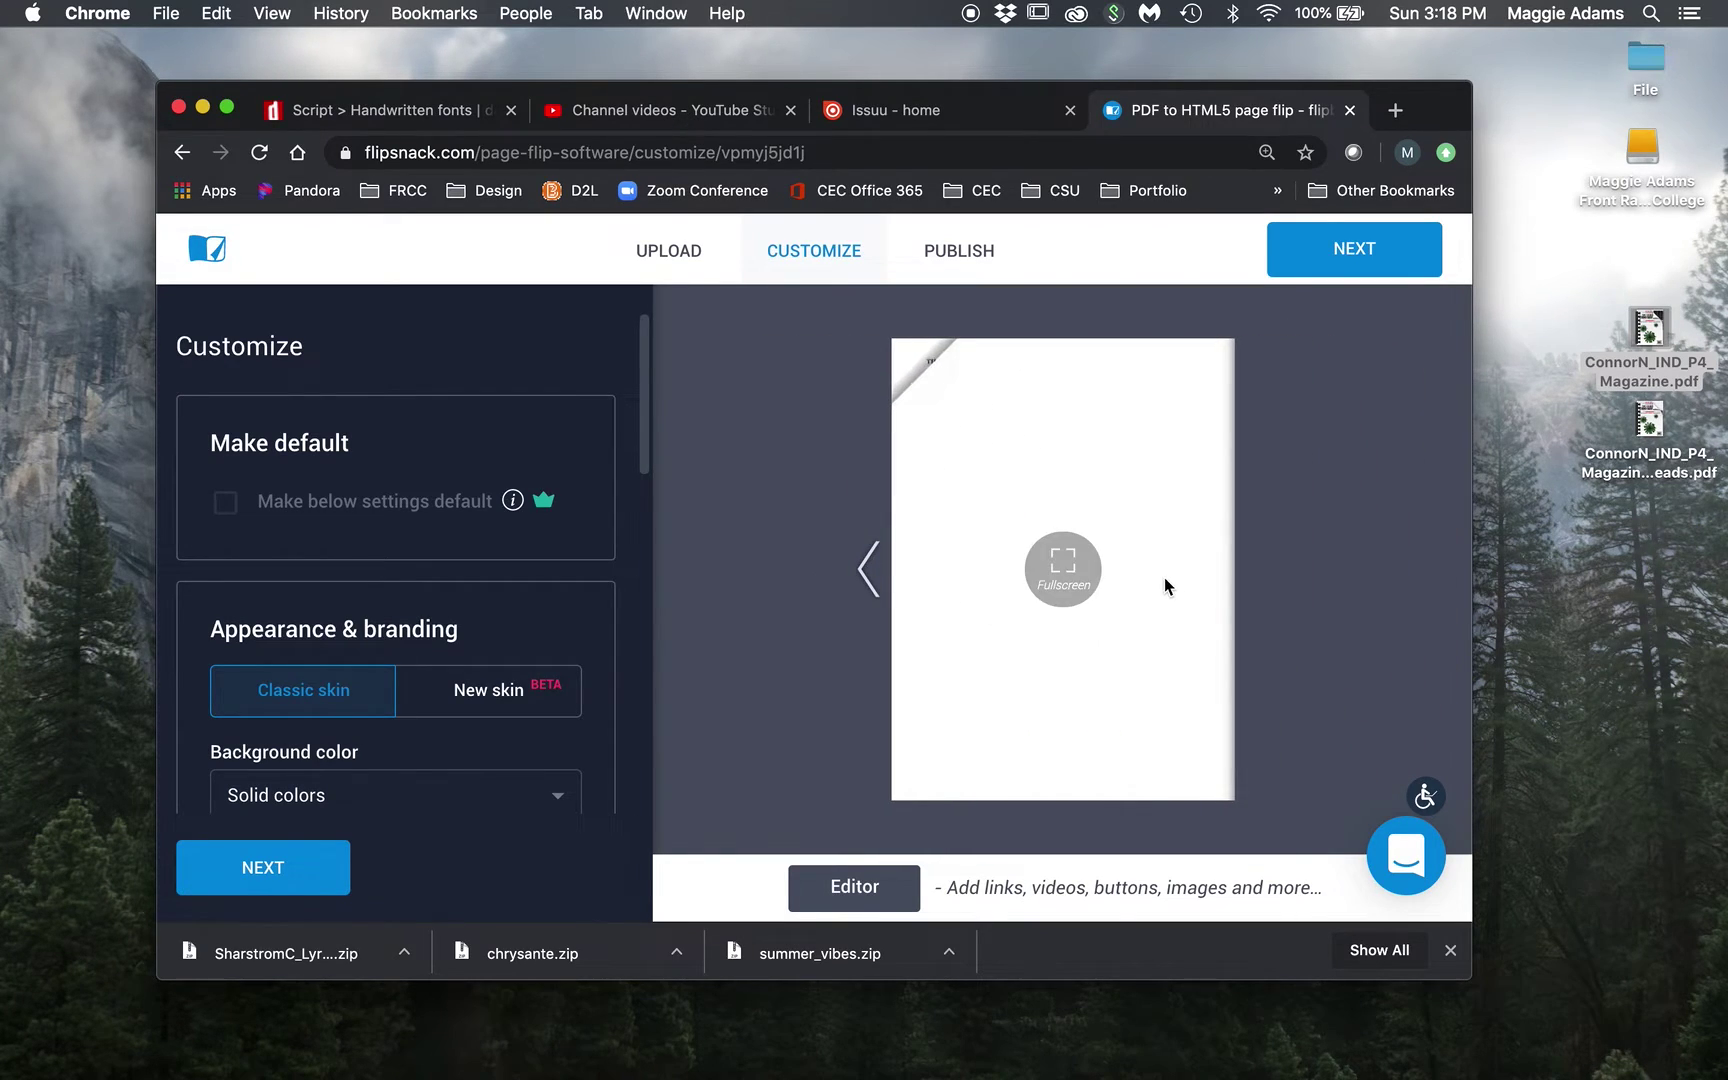
{"action": "left_click", "coordinate": [870, 570]}
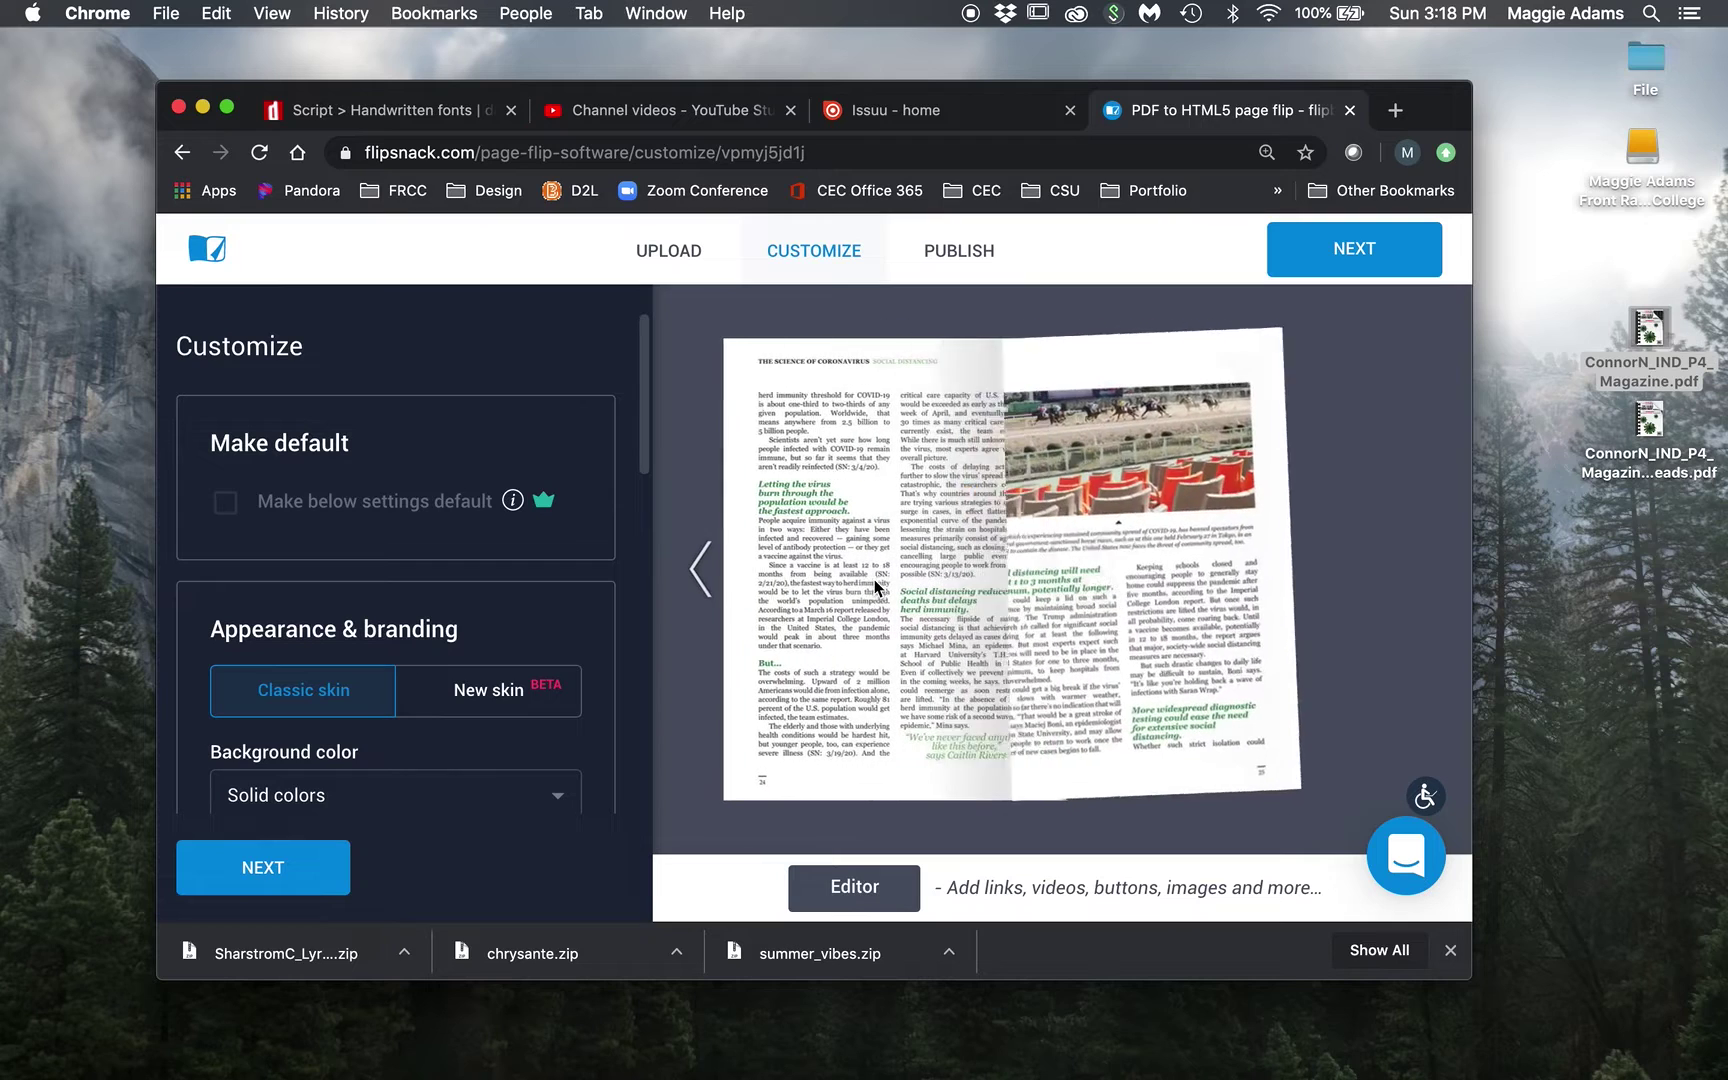
{"action": "left_click", "coordinate": [712, 592]}
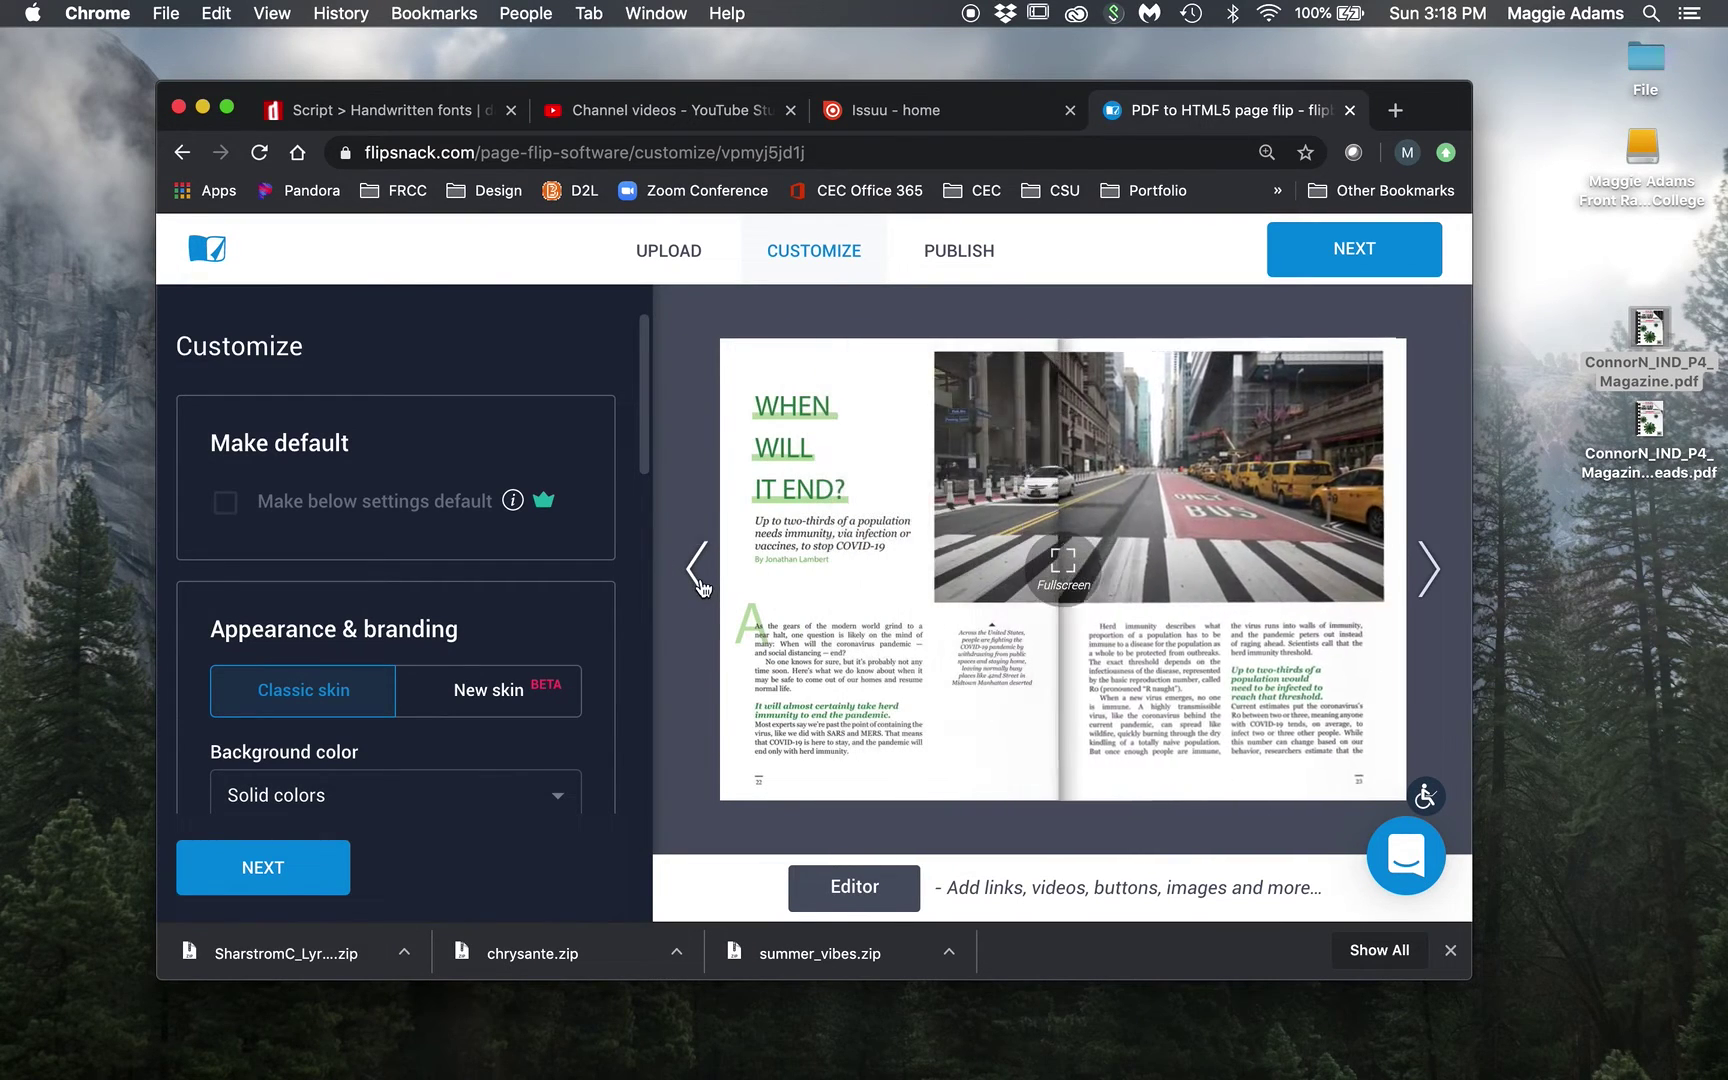
{"action": "left_click", "coordinate": [701, 578]}
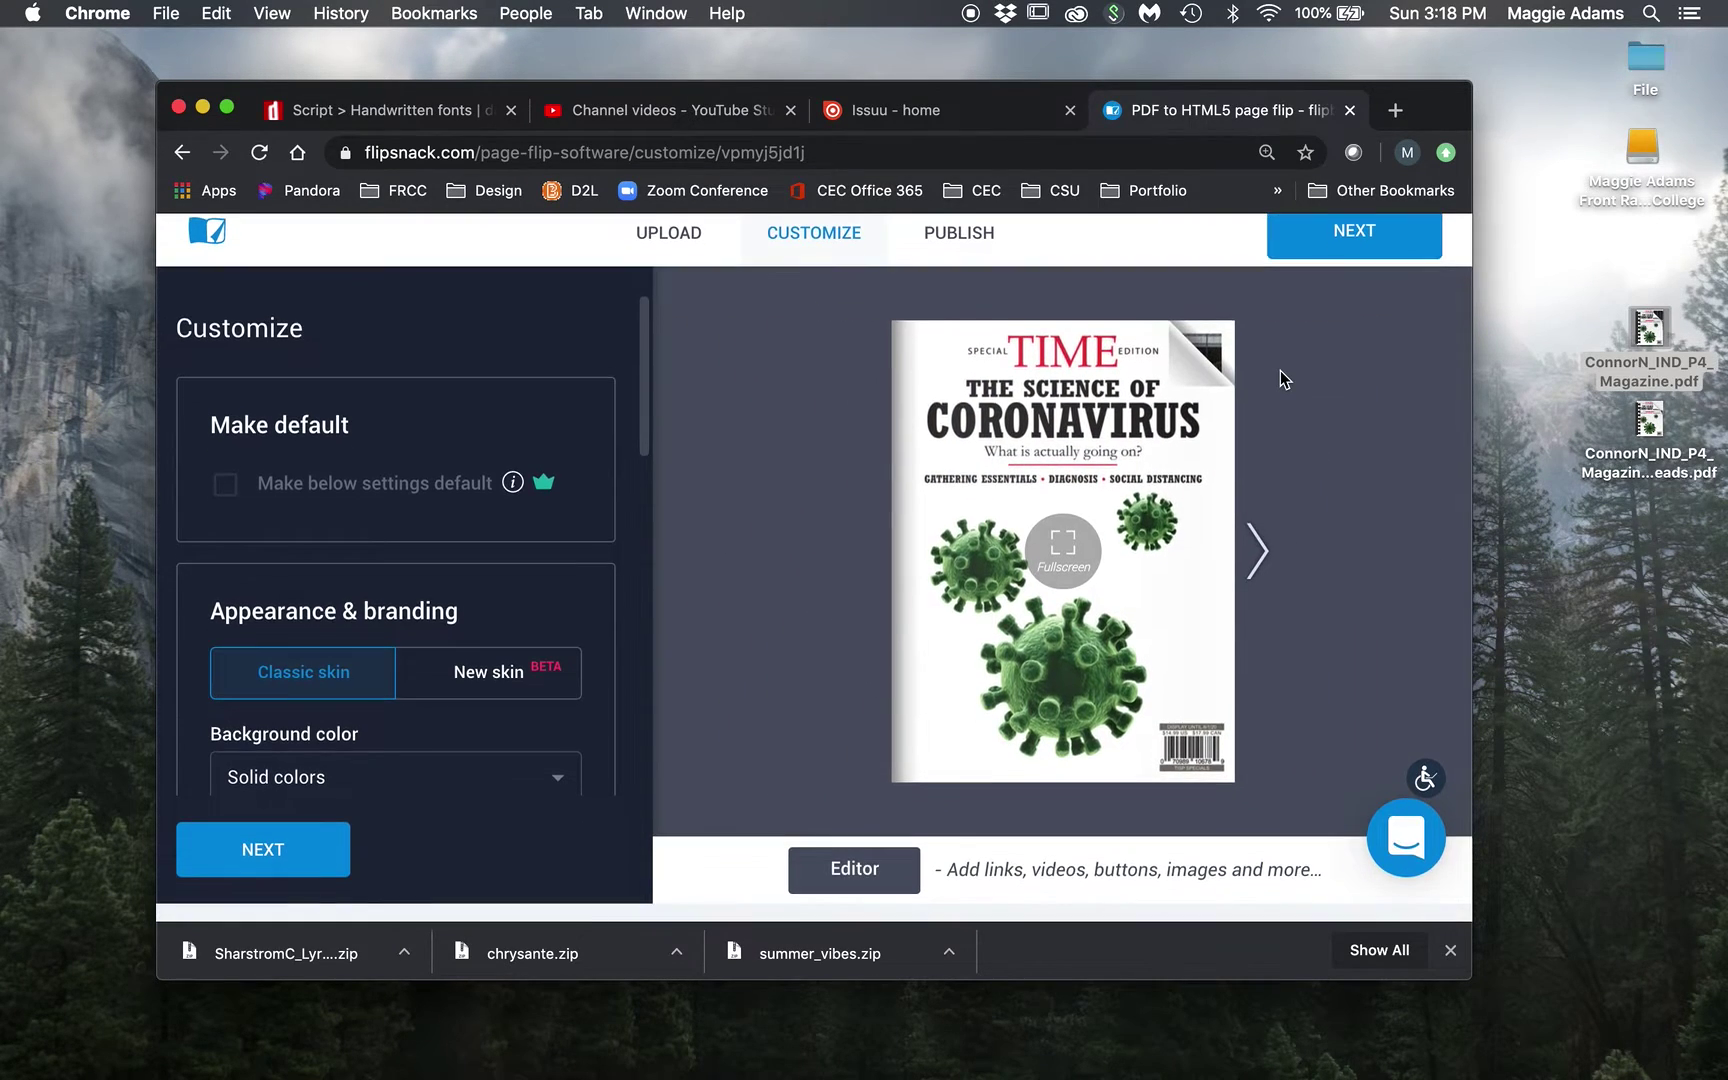
{"action": "left_click", "coordinate": [963, 244]}
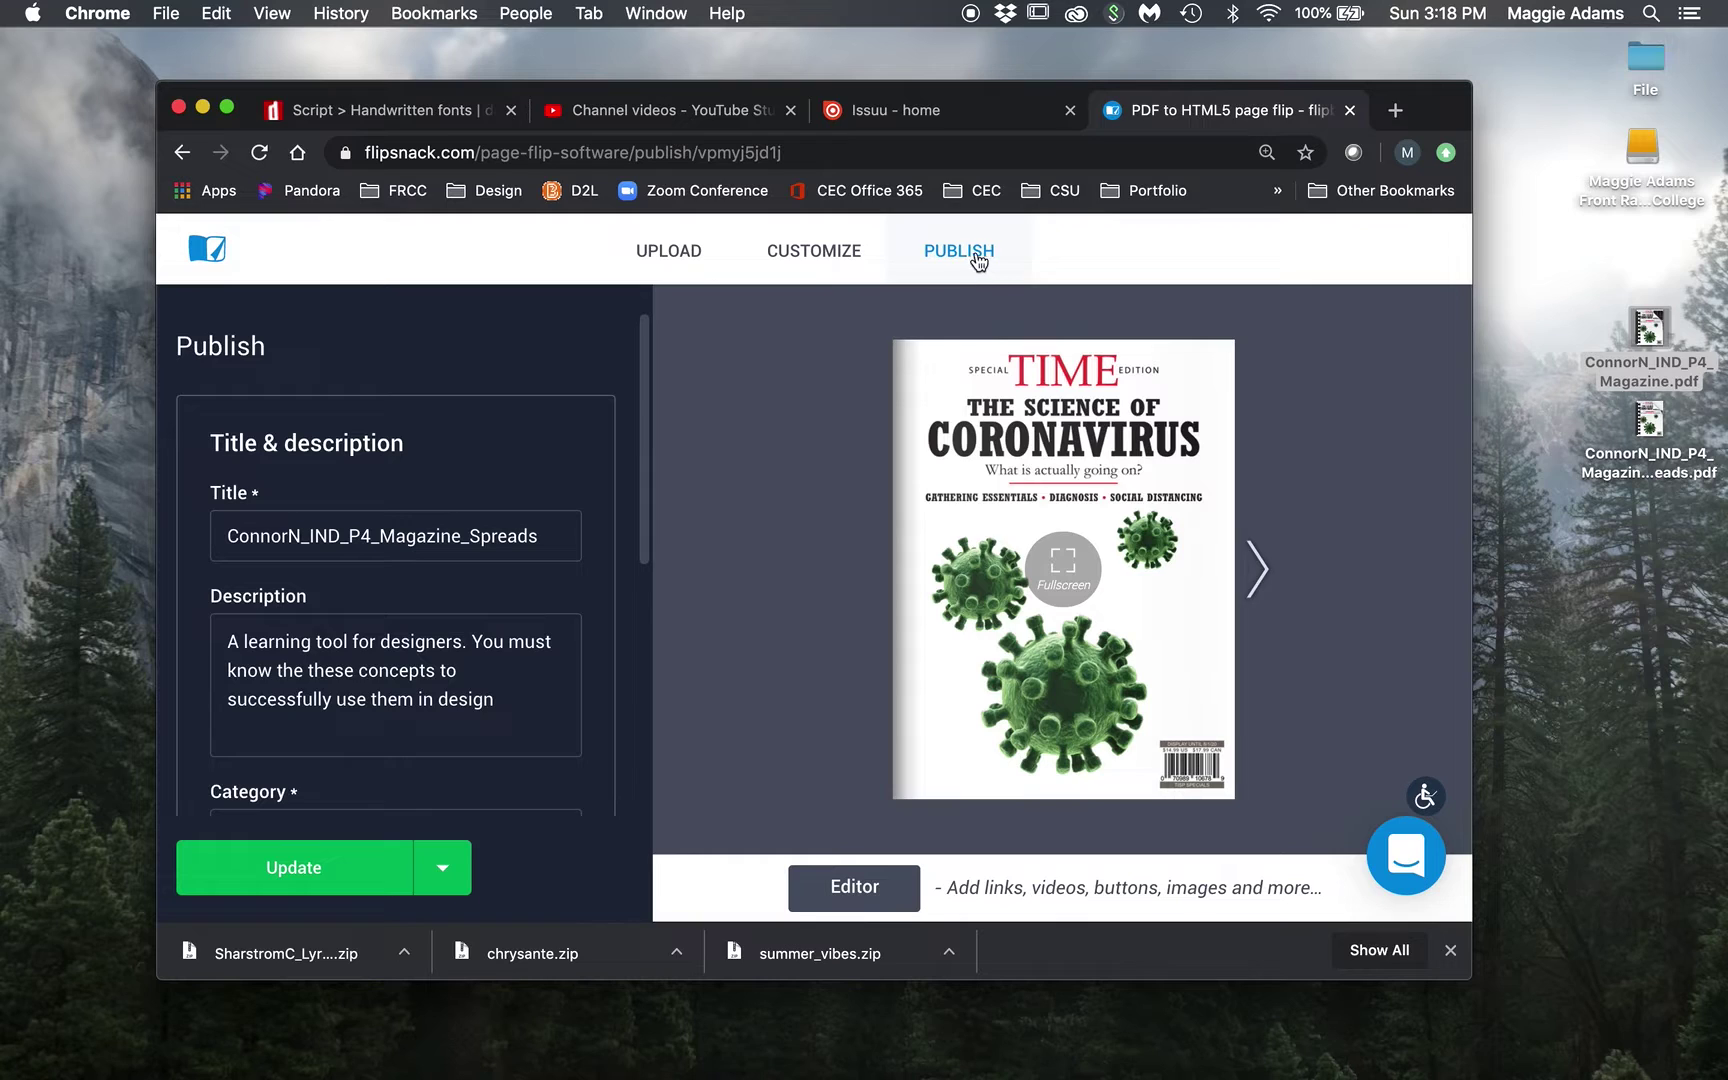
- Enlarge the browser and save Public visibility with the Education category via Update
{"action": "scroll", "coordinate": [340, 680], "scroll_direction": "down", "scroll_amount": 5}
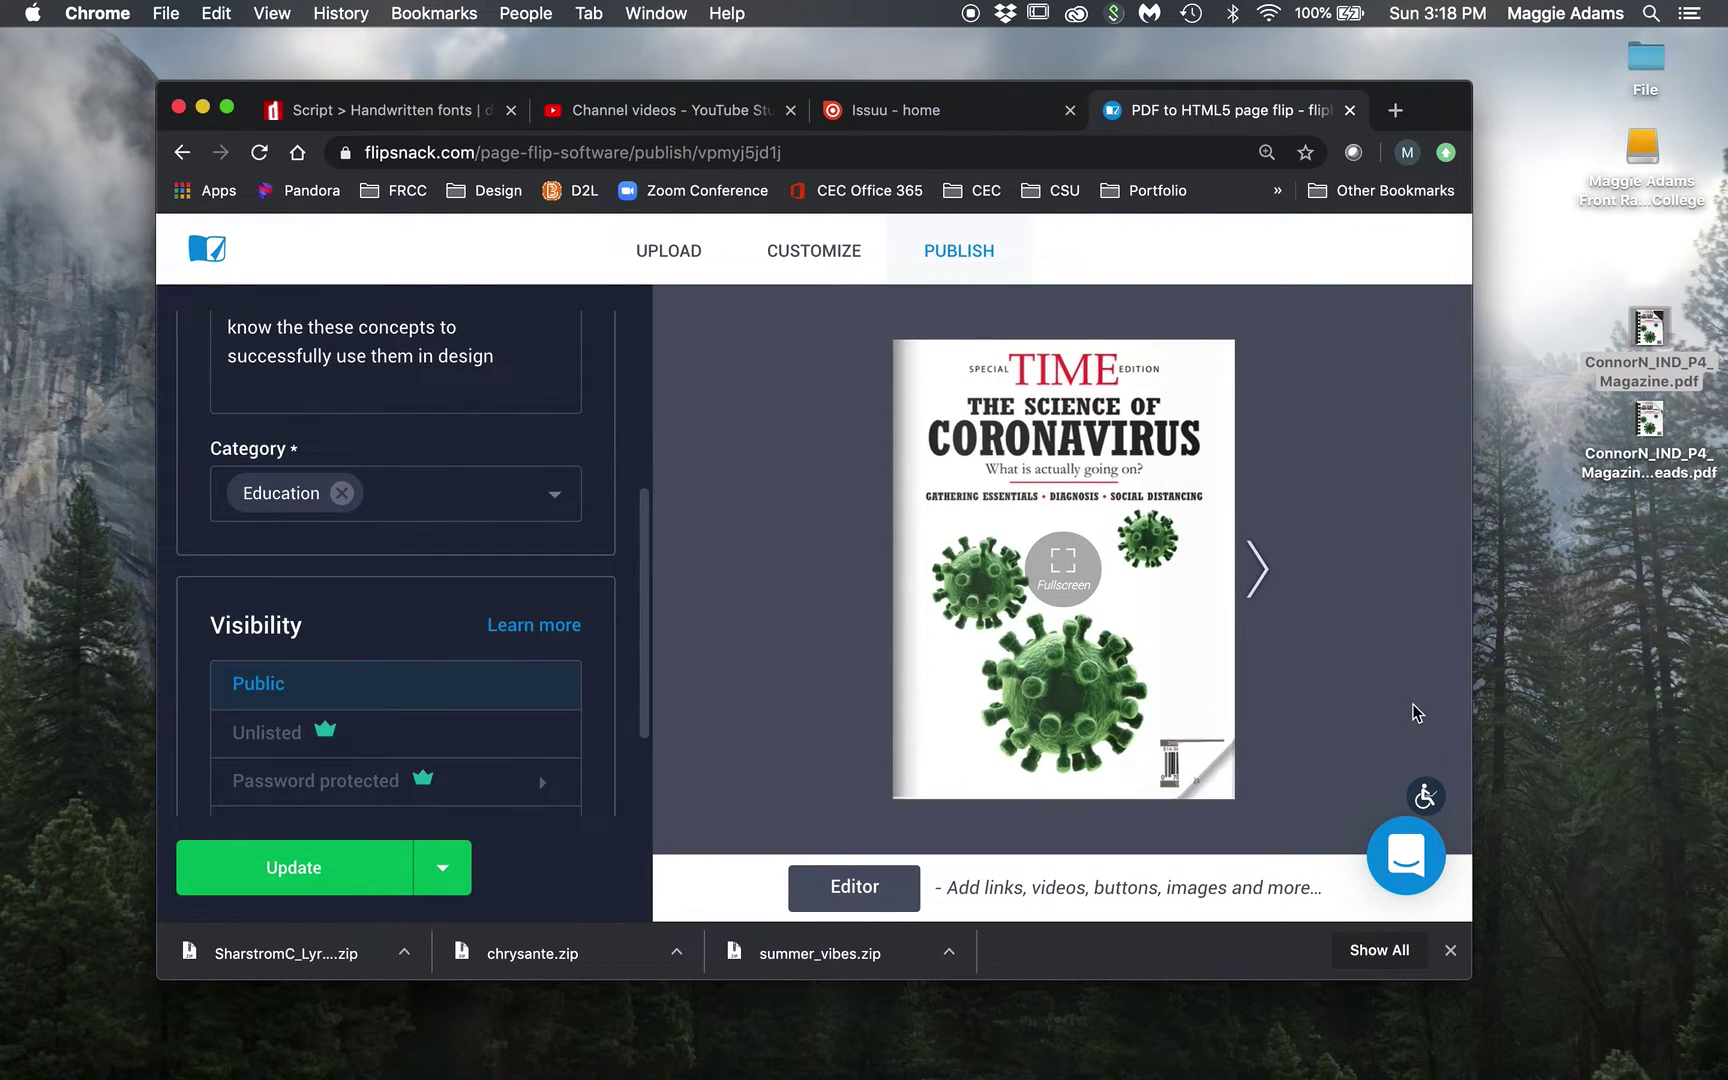
{"action": "left_click_drag", "start_coordinate": [1472, 968], "coordinate": [1599, 1009]}
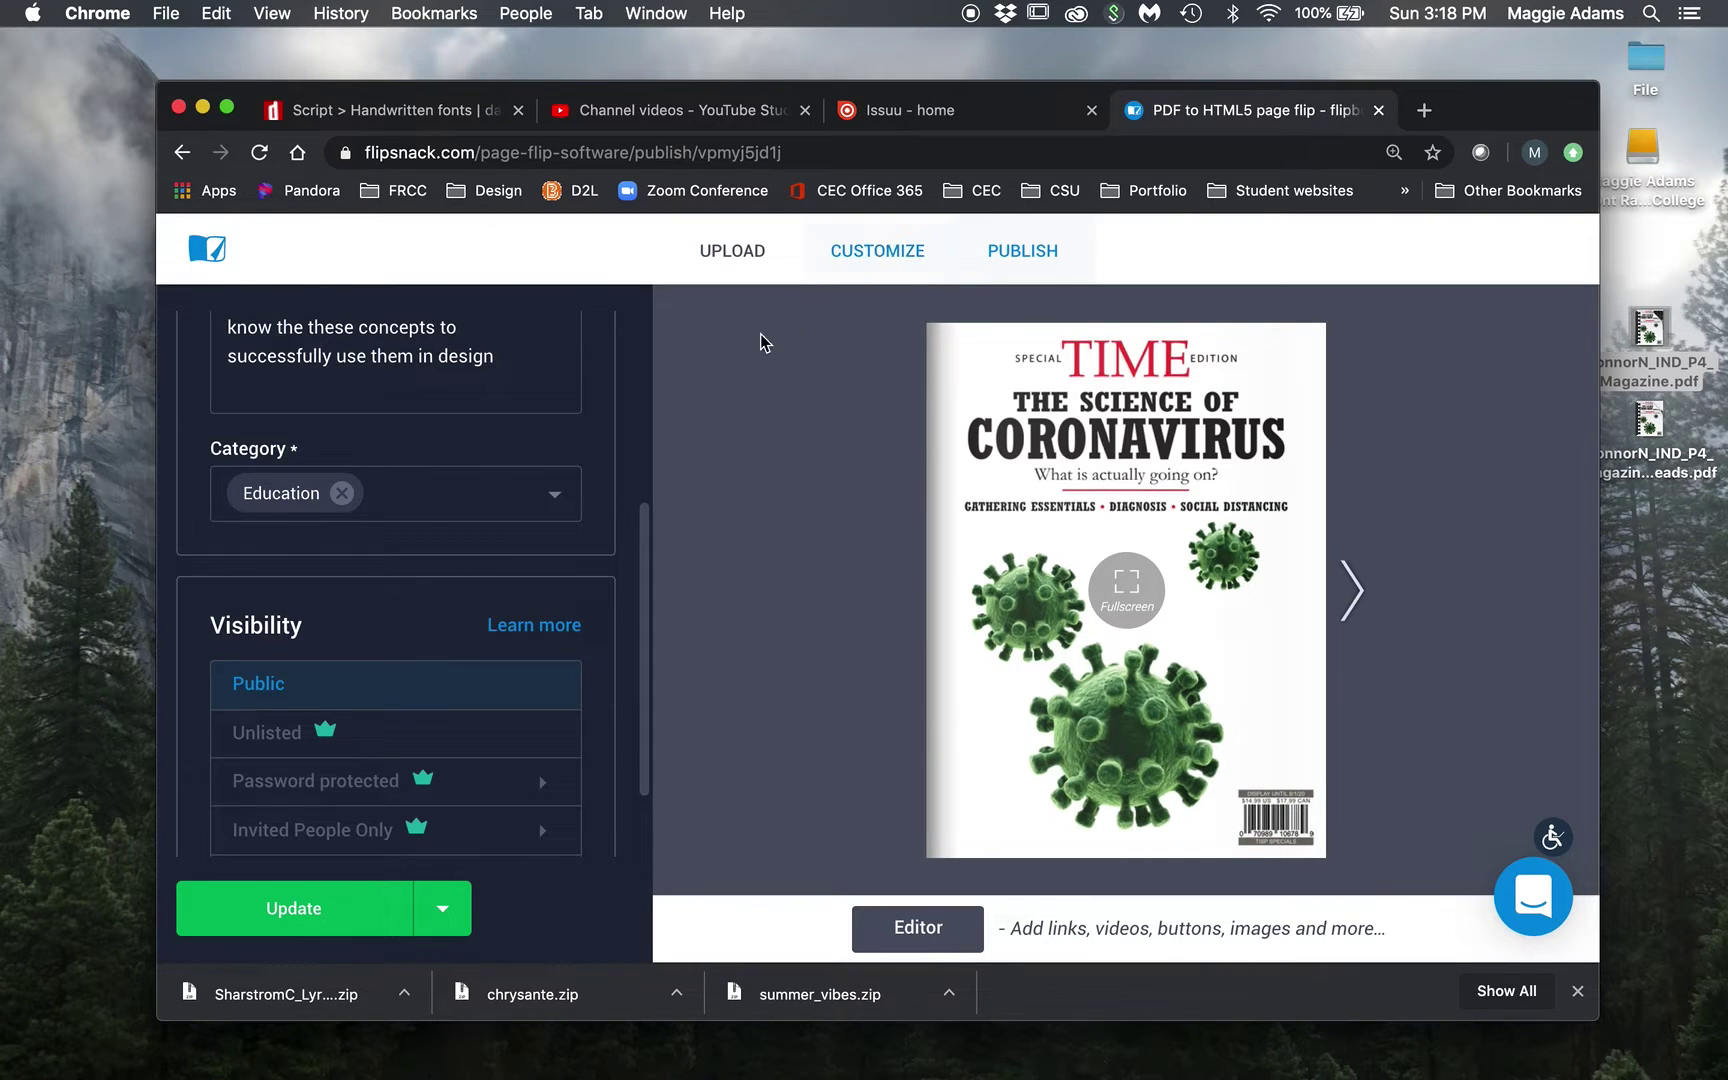
{"action": "scroll", "coordinate": [451, 597], "scroll_direction": "down", "scroll_amount": 2}
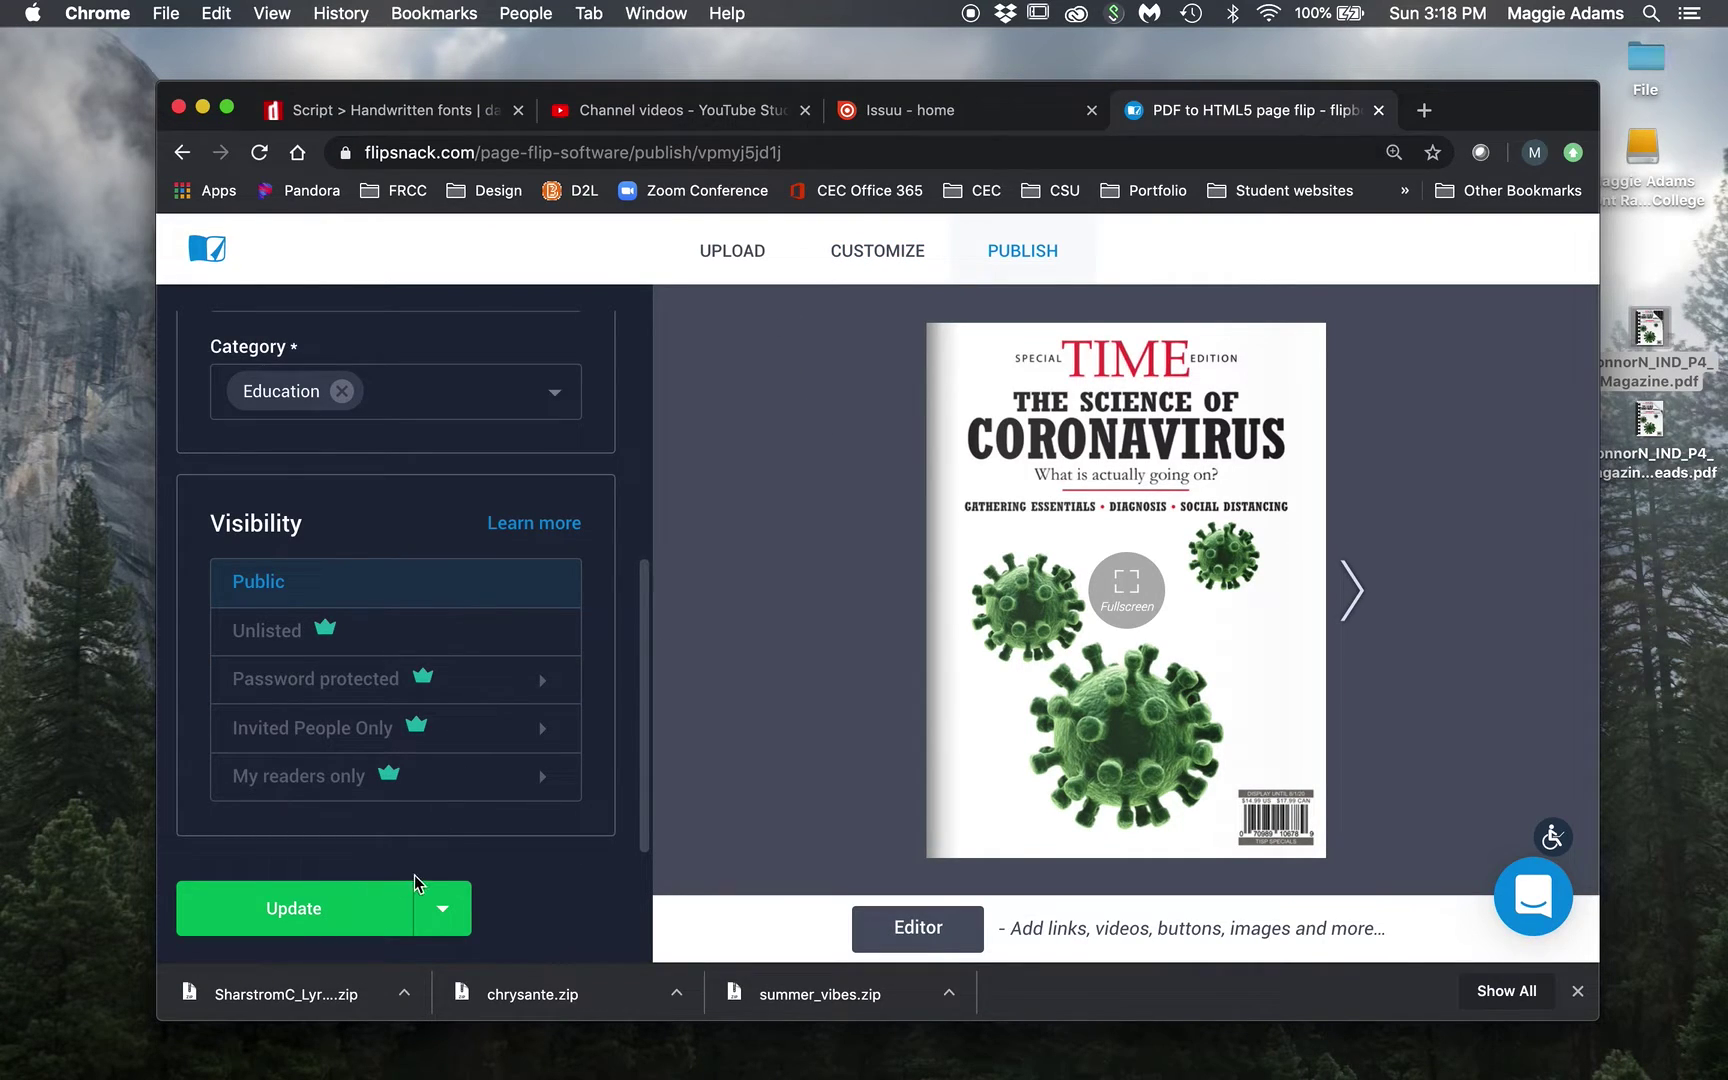
{"action": "left_click", "coordinate": [373, 913]}
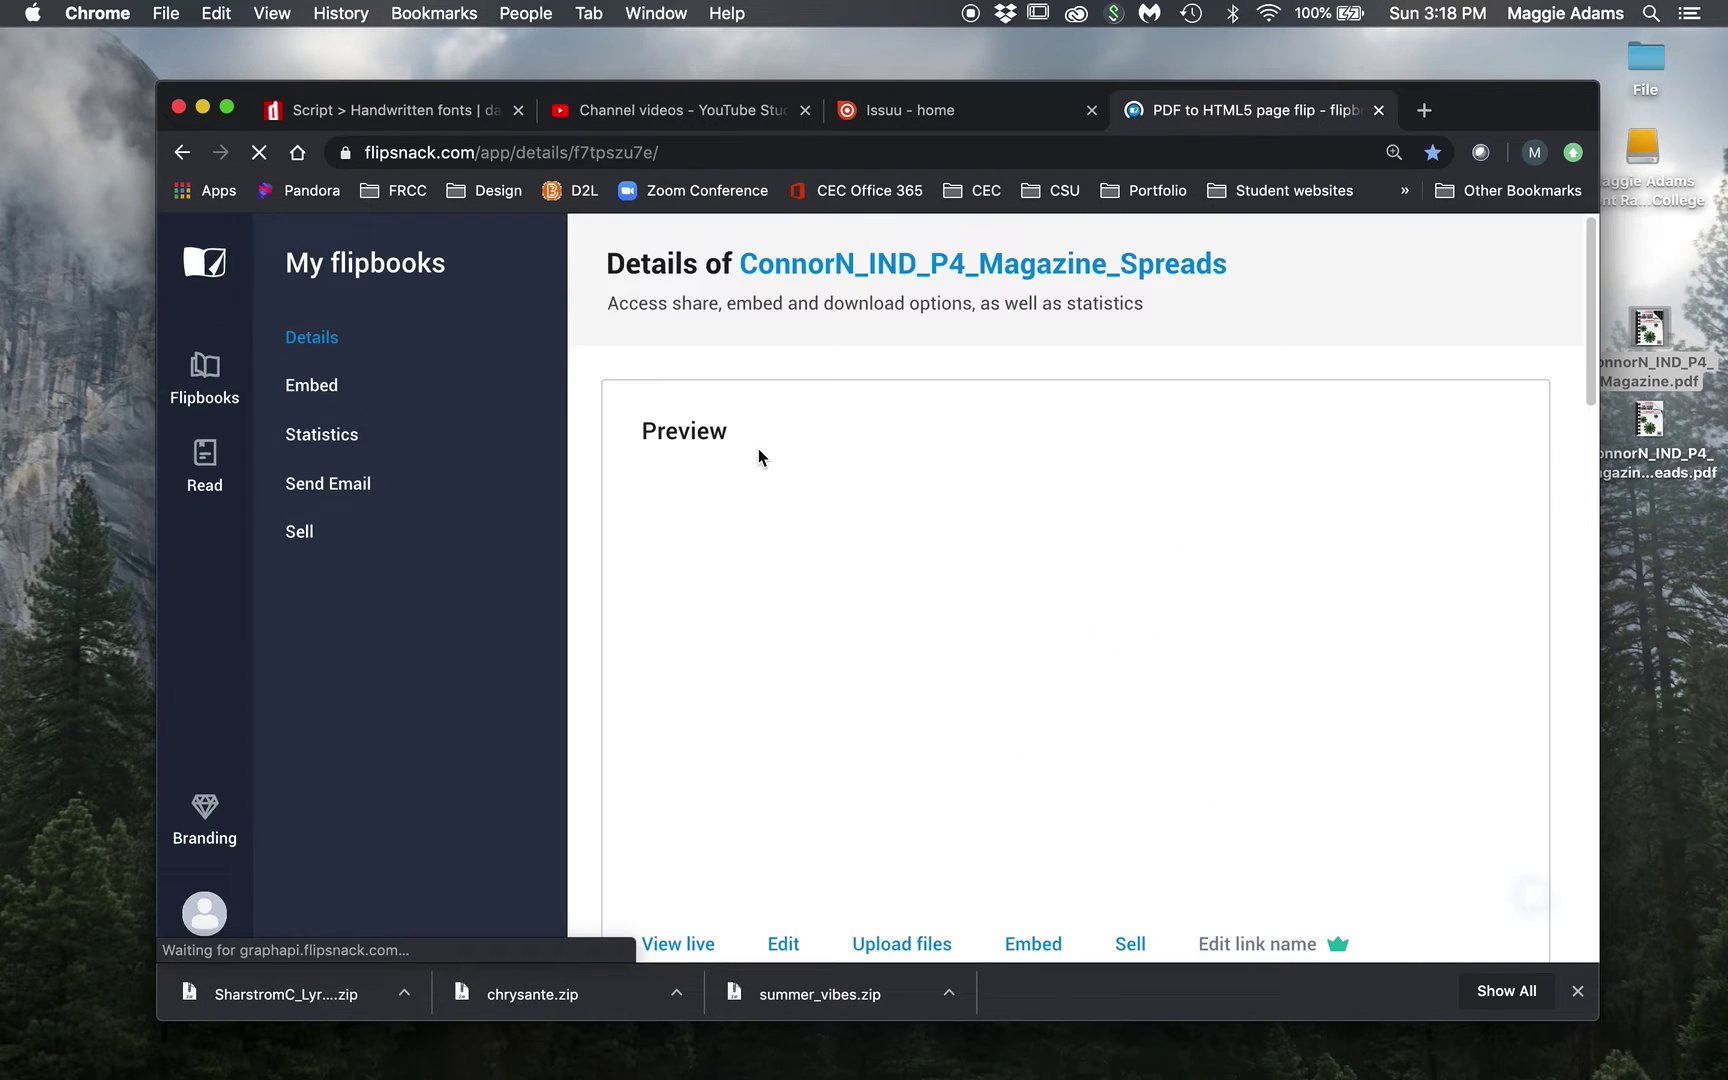
- View the published flipbook full screen, turning past the cover and pages 22–23 to page 24
{"action": "scroll", "coordinate": [757, 456], "scroll_direction": "down", "scroll_amount": 3}
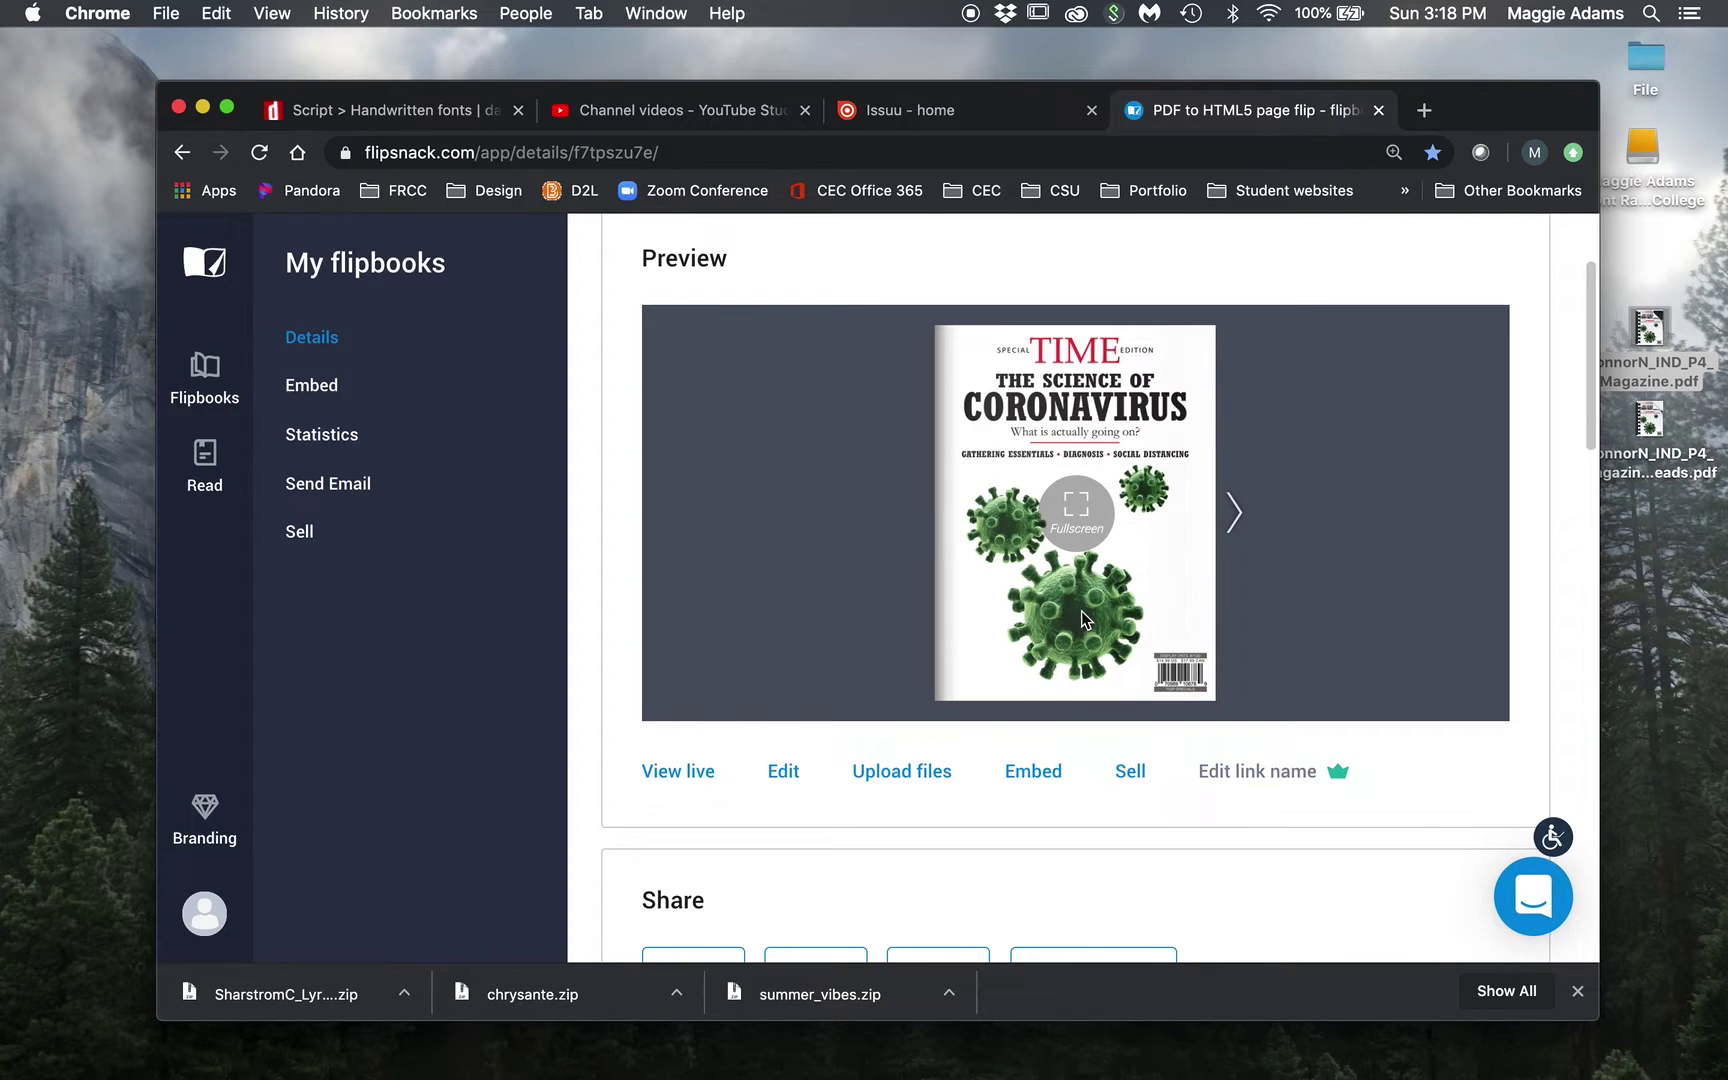
{"action": "scroll", "coordinate": [966, 812], "scroll_direction": "down", "scroll_amount": 2}
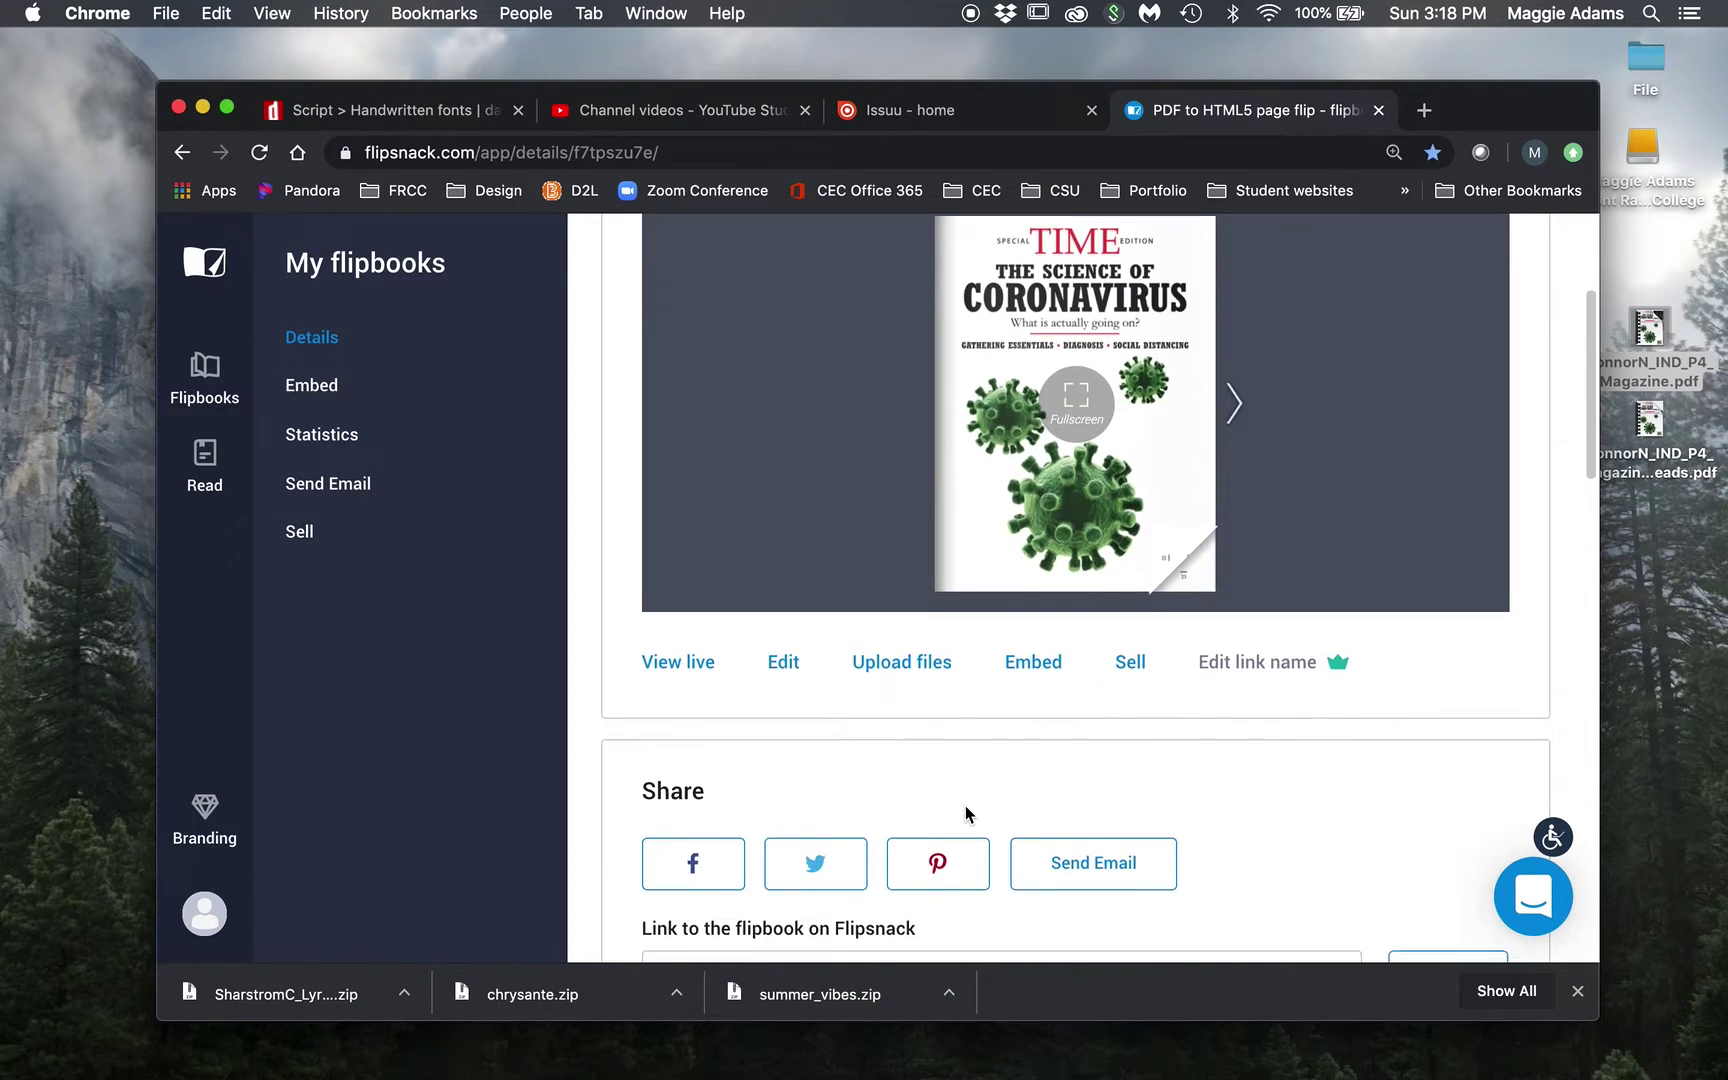
{"action": "scroll", "coordinate": [966, 812], "scroll_direction": "down", "scroll_amount": 1}
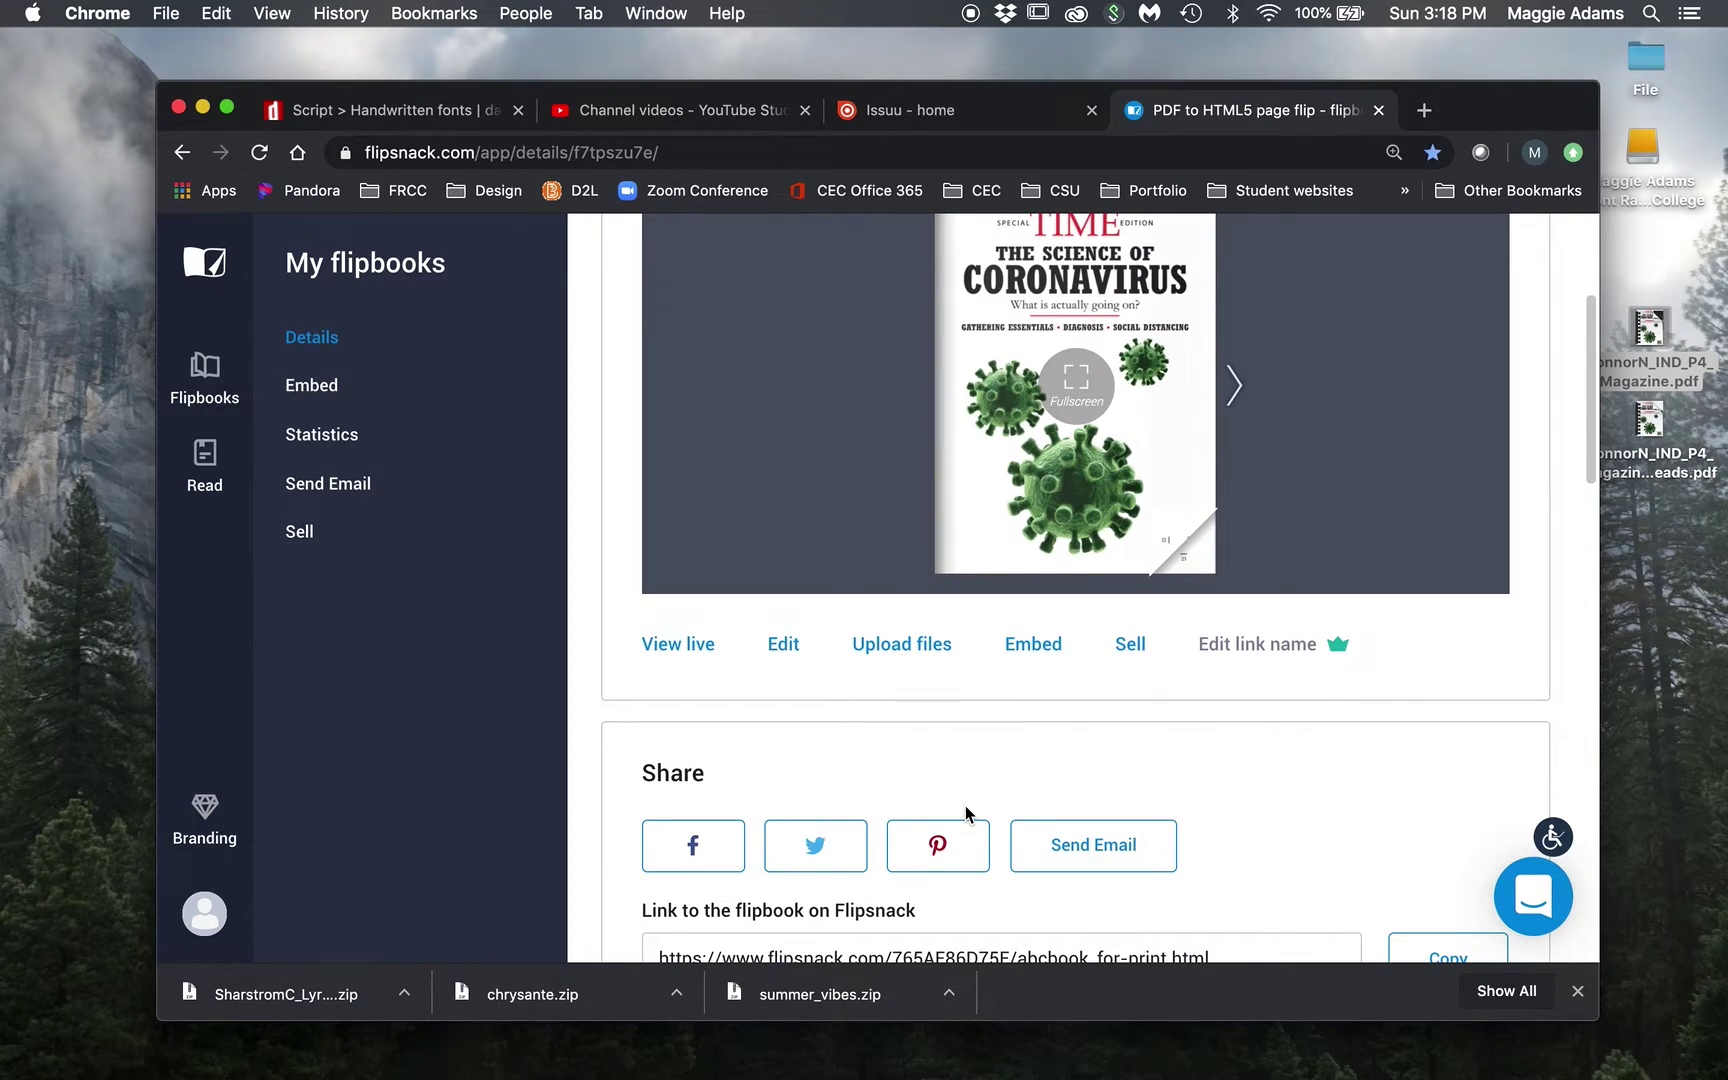
{"action": "scroll", "coordinate": [966, 812], "scroll_direction": "up", "scroll_amount": 3}
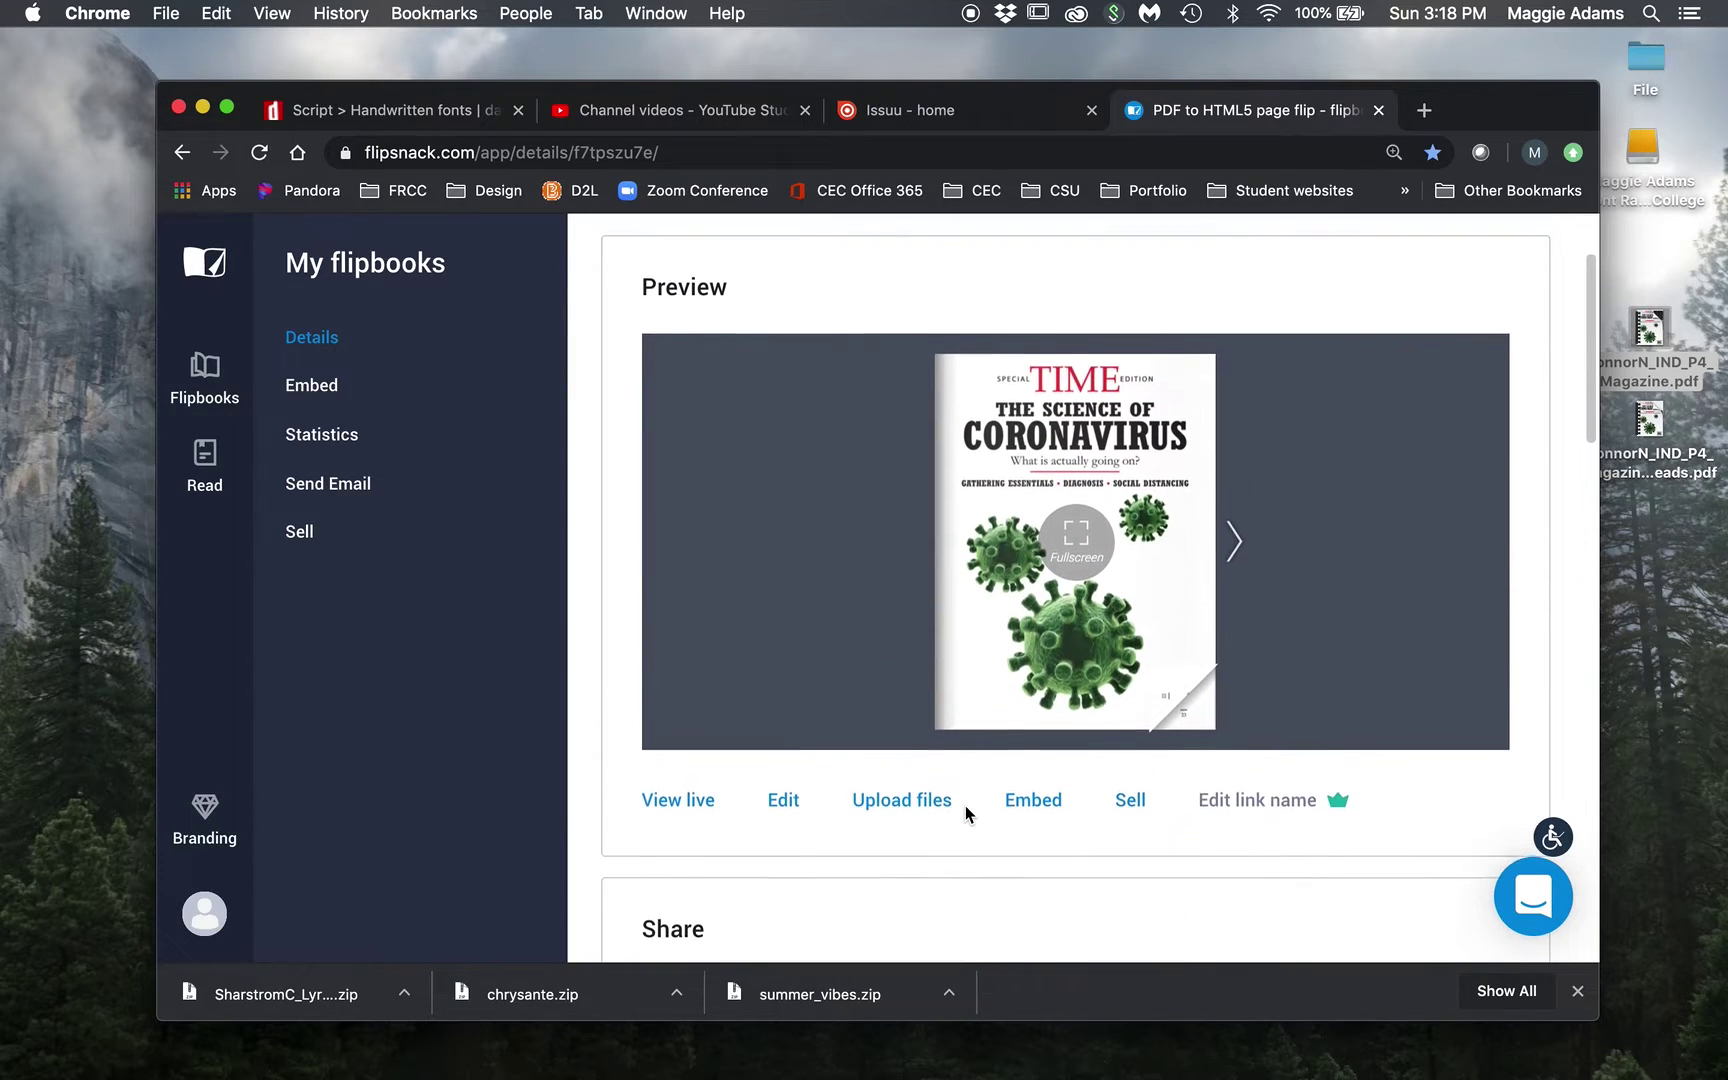
{"action": "scroll", "coordinate": [966, 812], "scroll_direction": "up", "scroll_amount": 2}
{"action": "scroll", "coordinate": [966, 812], "scroll_direction": "down", "scroll_amount": 3}
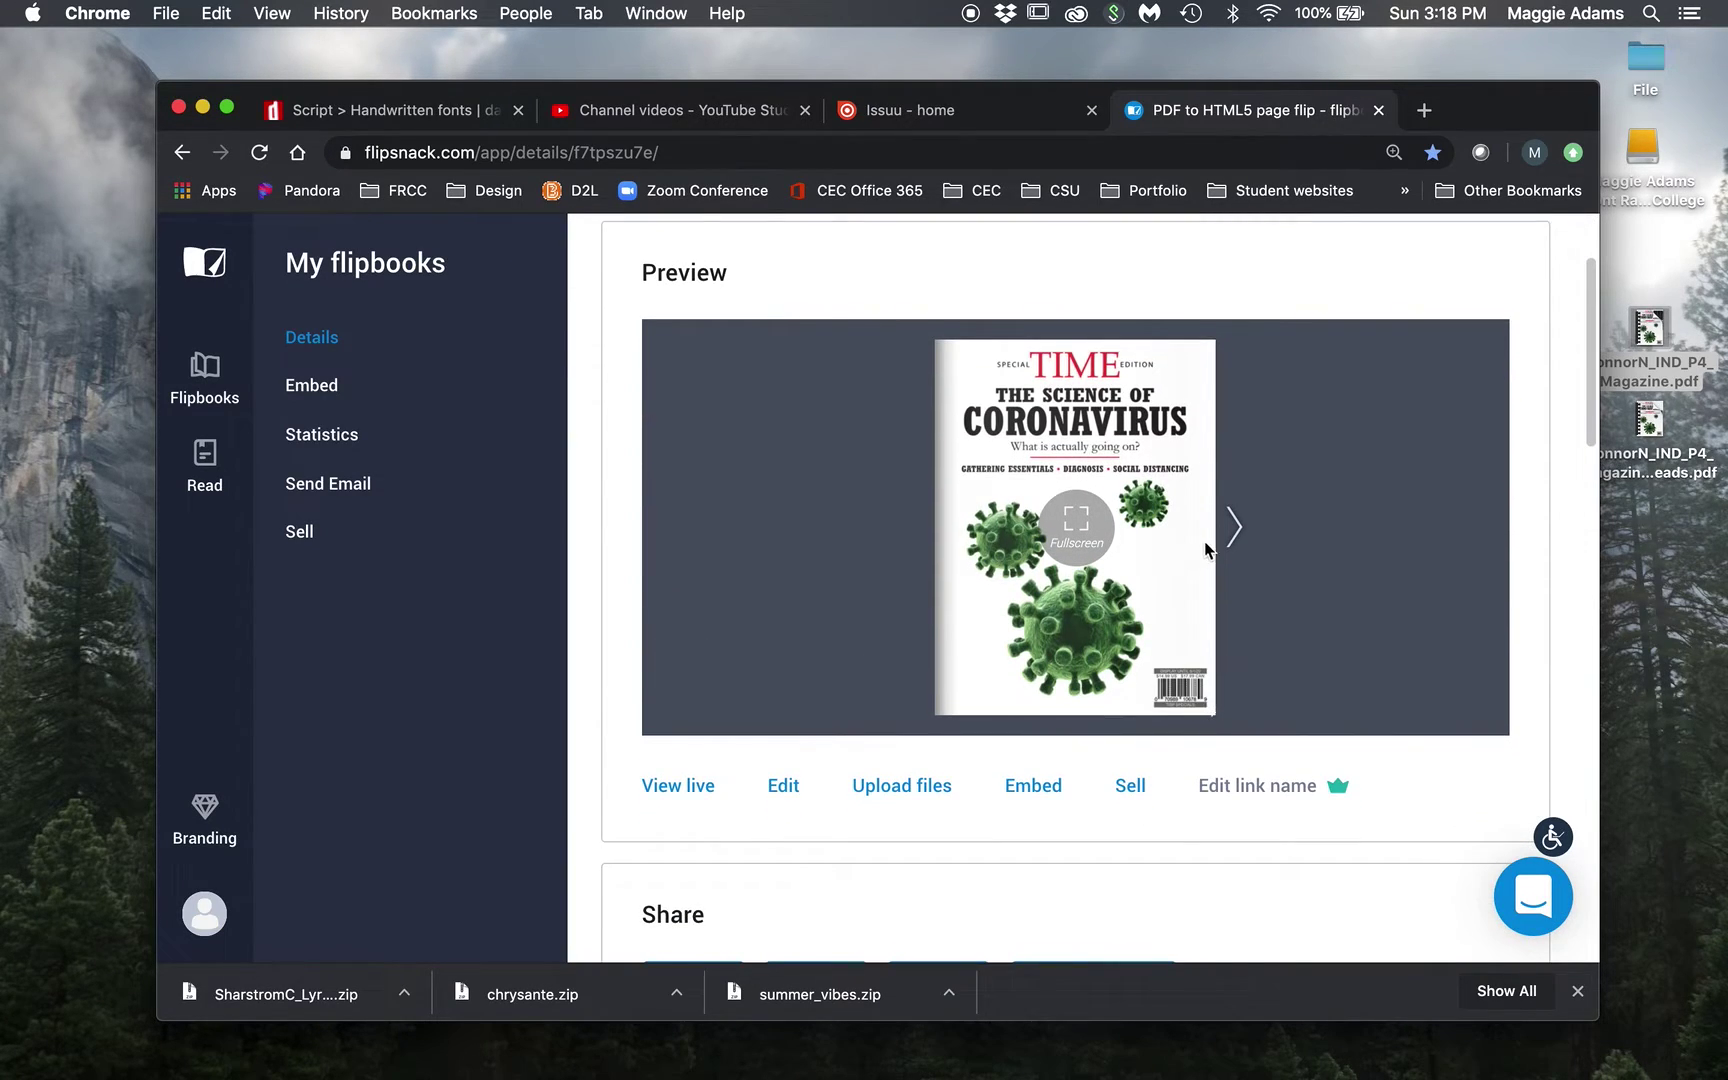
{"action": "left_click", "coordinate": [1085, 522]}
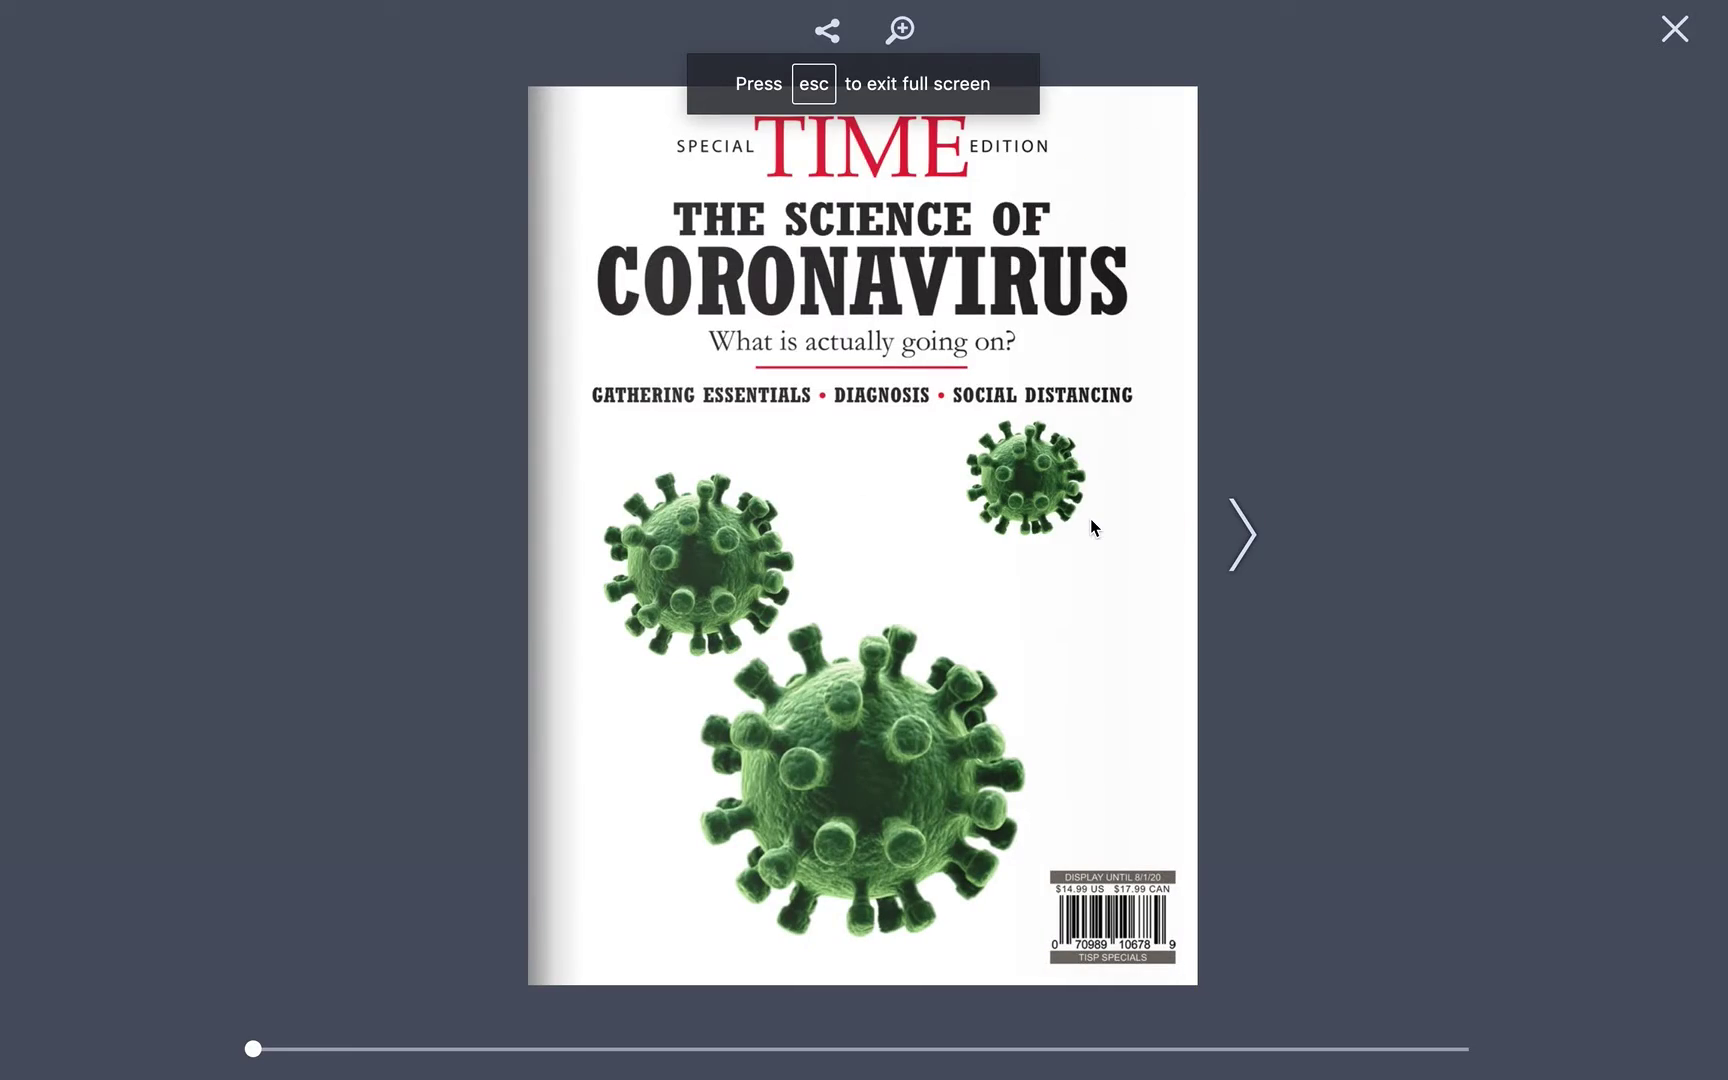
{"action": "left_click", "coordinate": [1245, 530]}
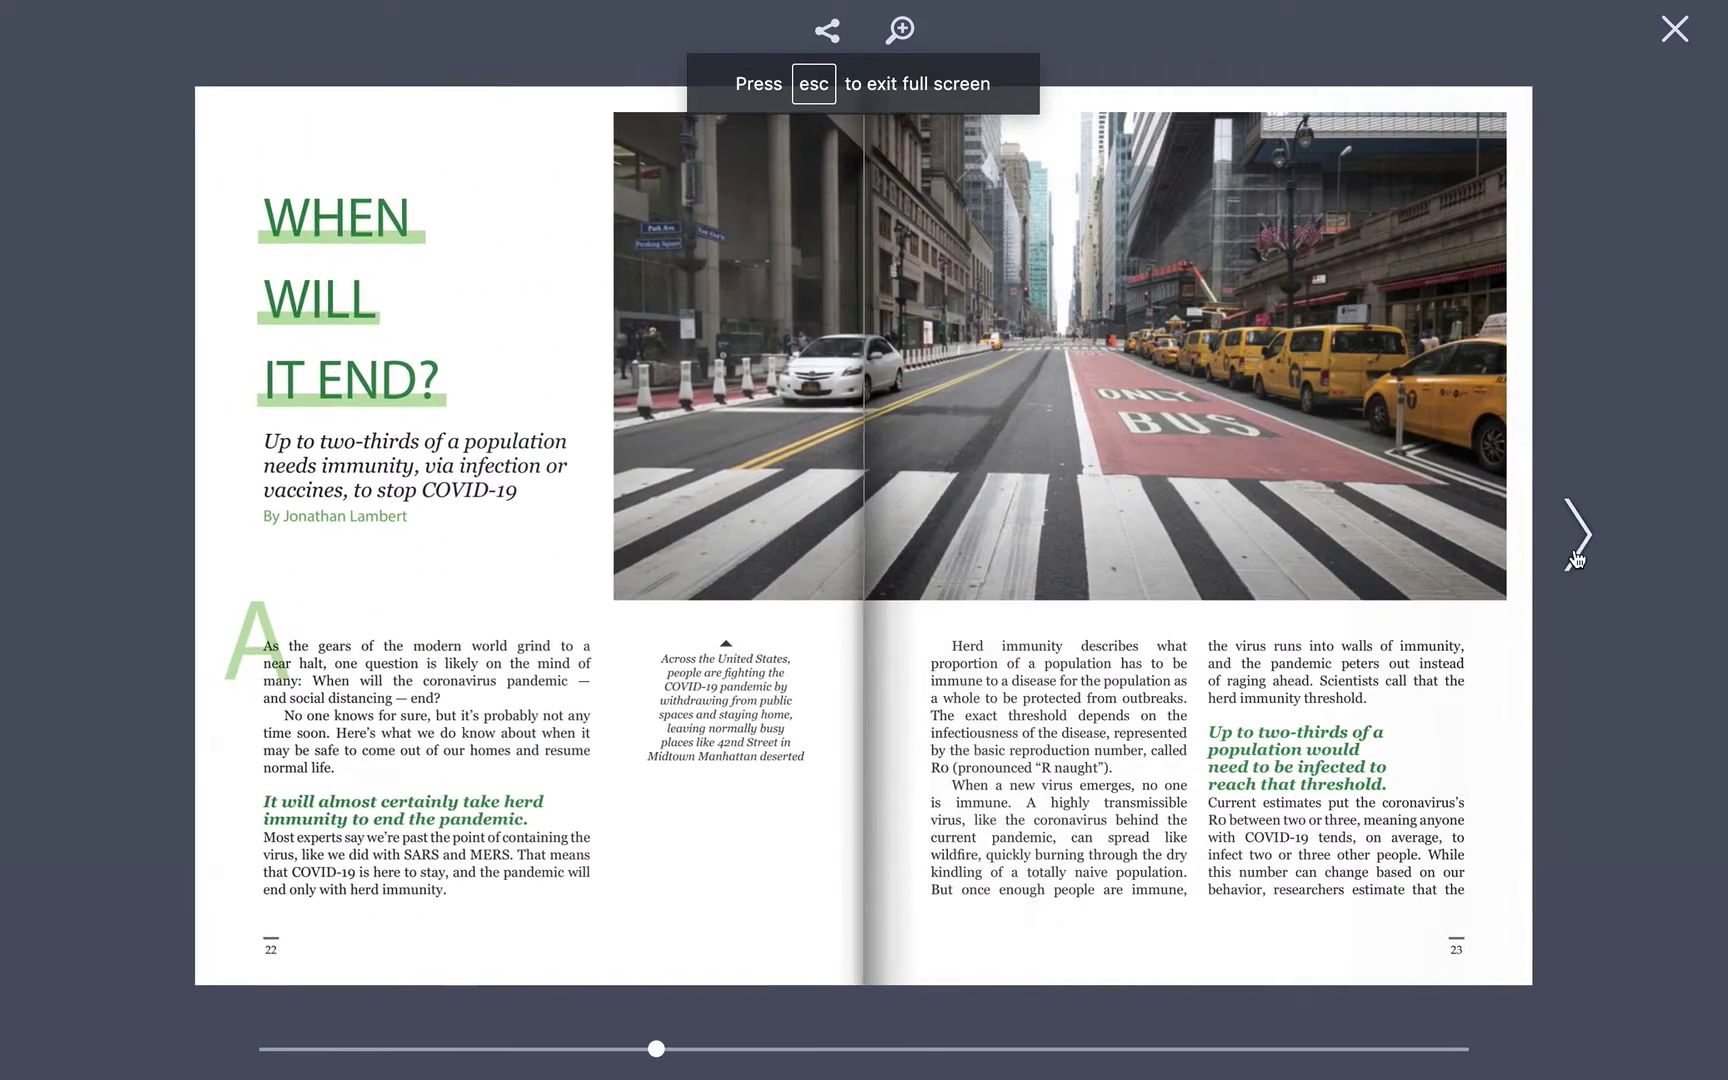
{"action": "left_click", "coordinate": [1576, 540]}
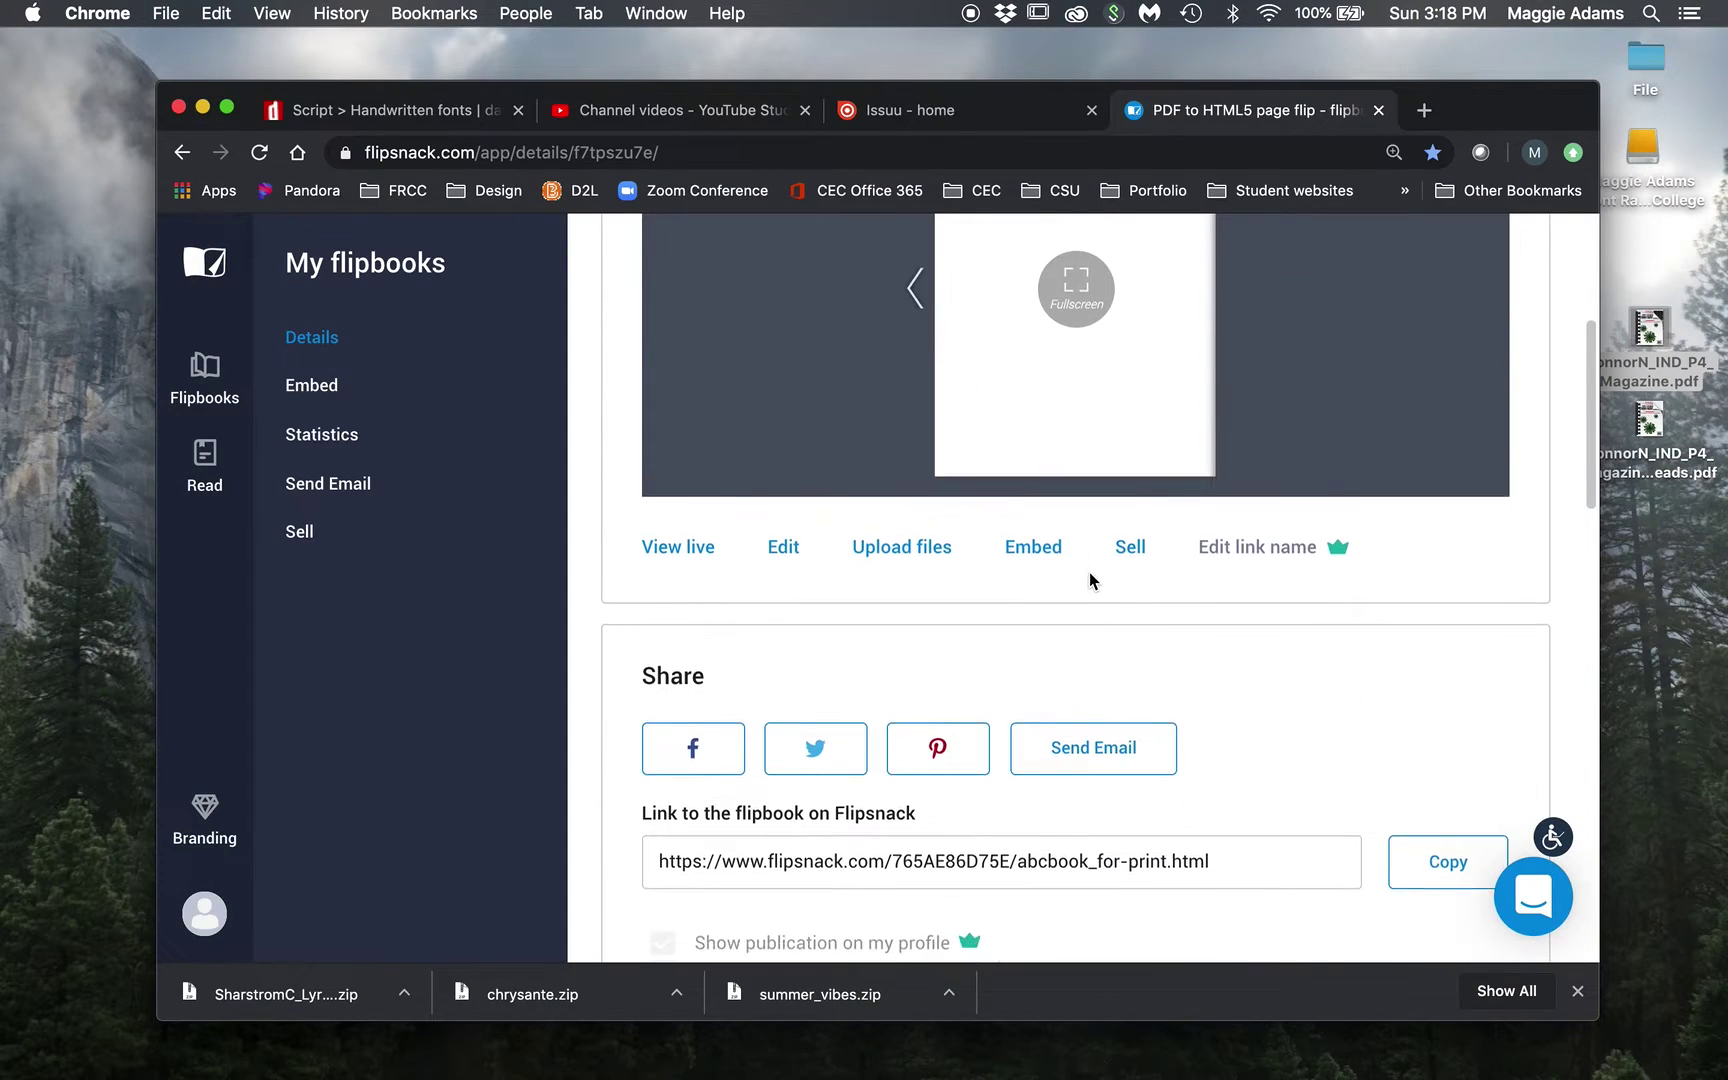
{"action": "scroll", "coordinate": [1089, 580], "scroll_direction": "down", "scroll_amount": 2}
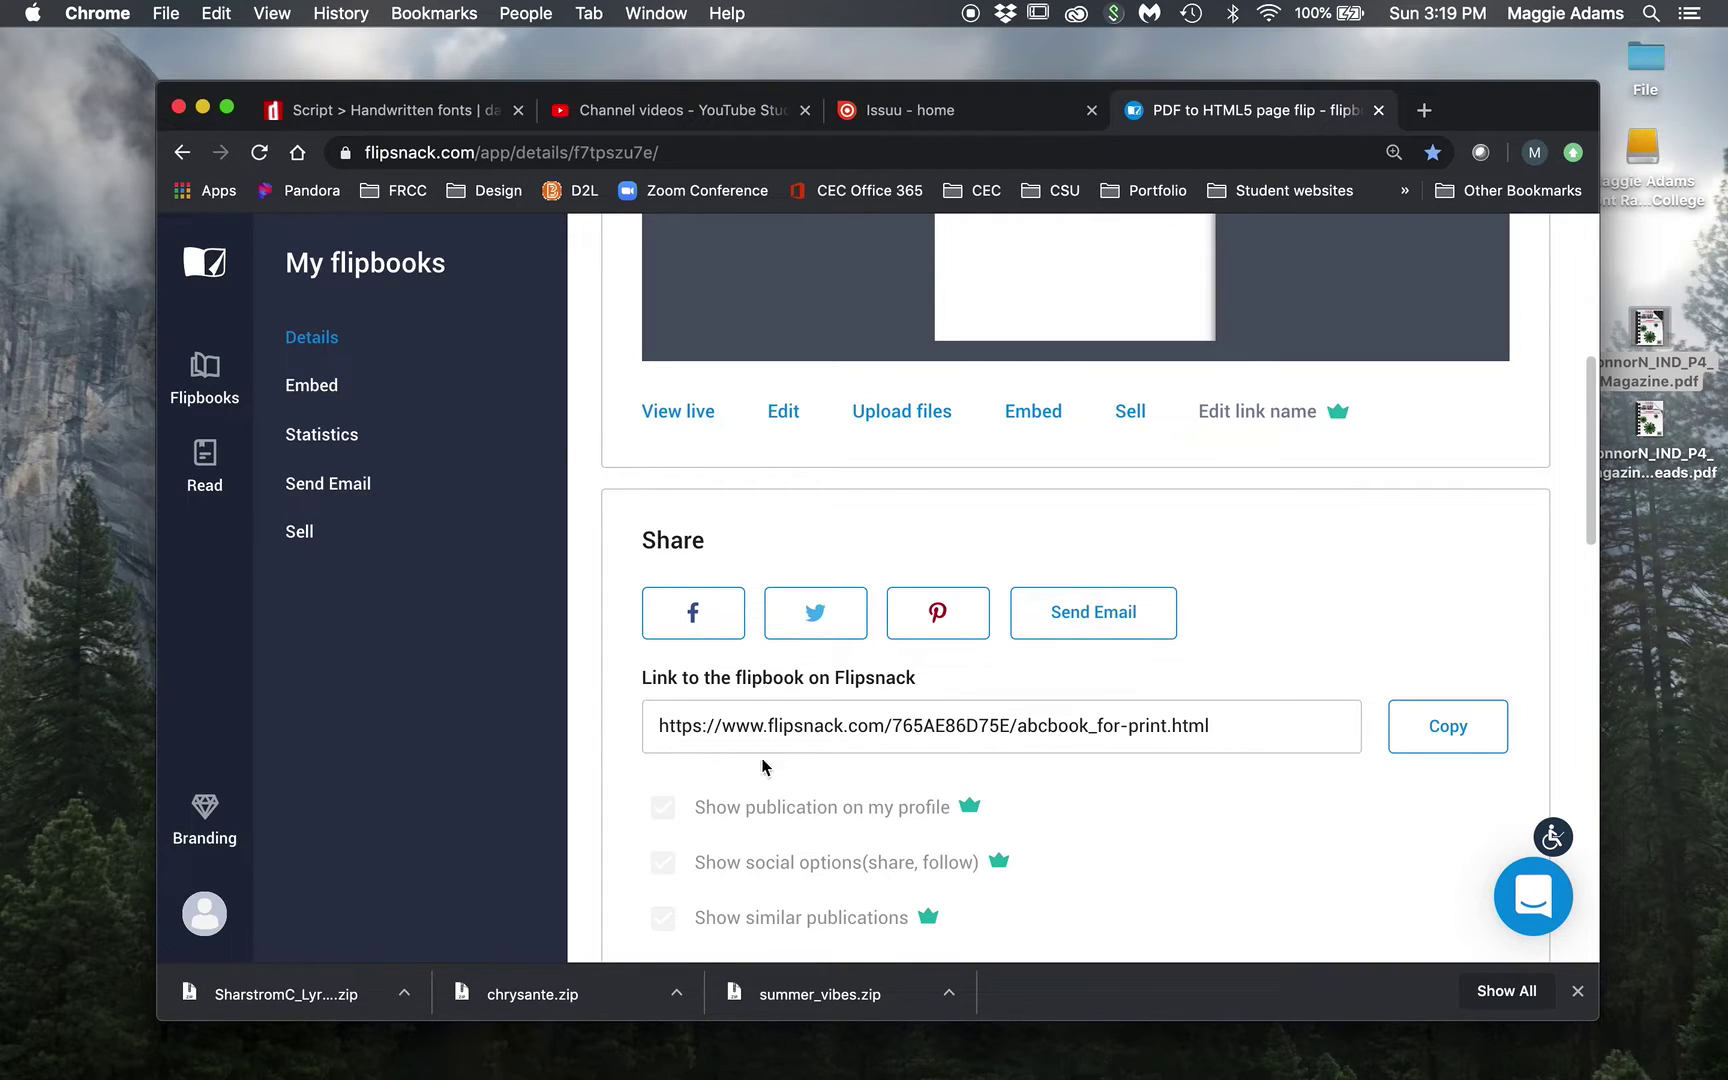
- Copy the published flipbook's share link from the details page
{"action": "left_click", "coordinate": [1440, 724]}
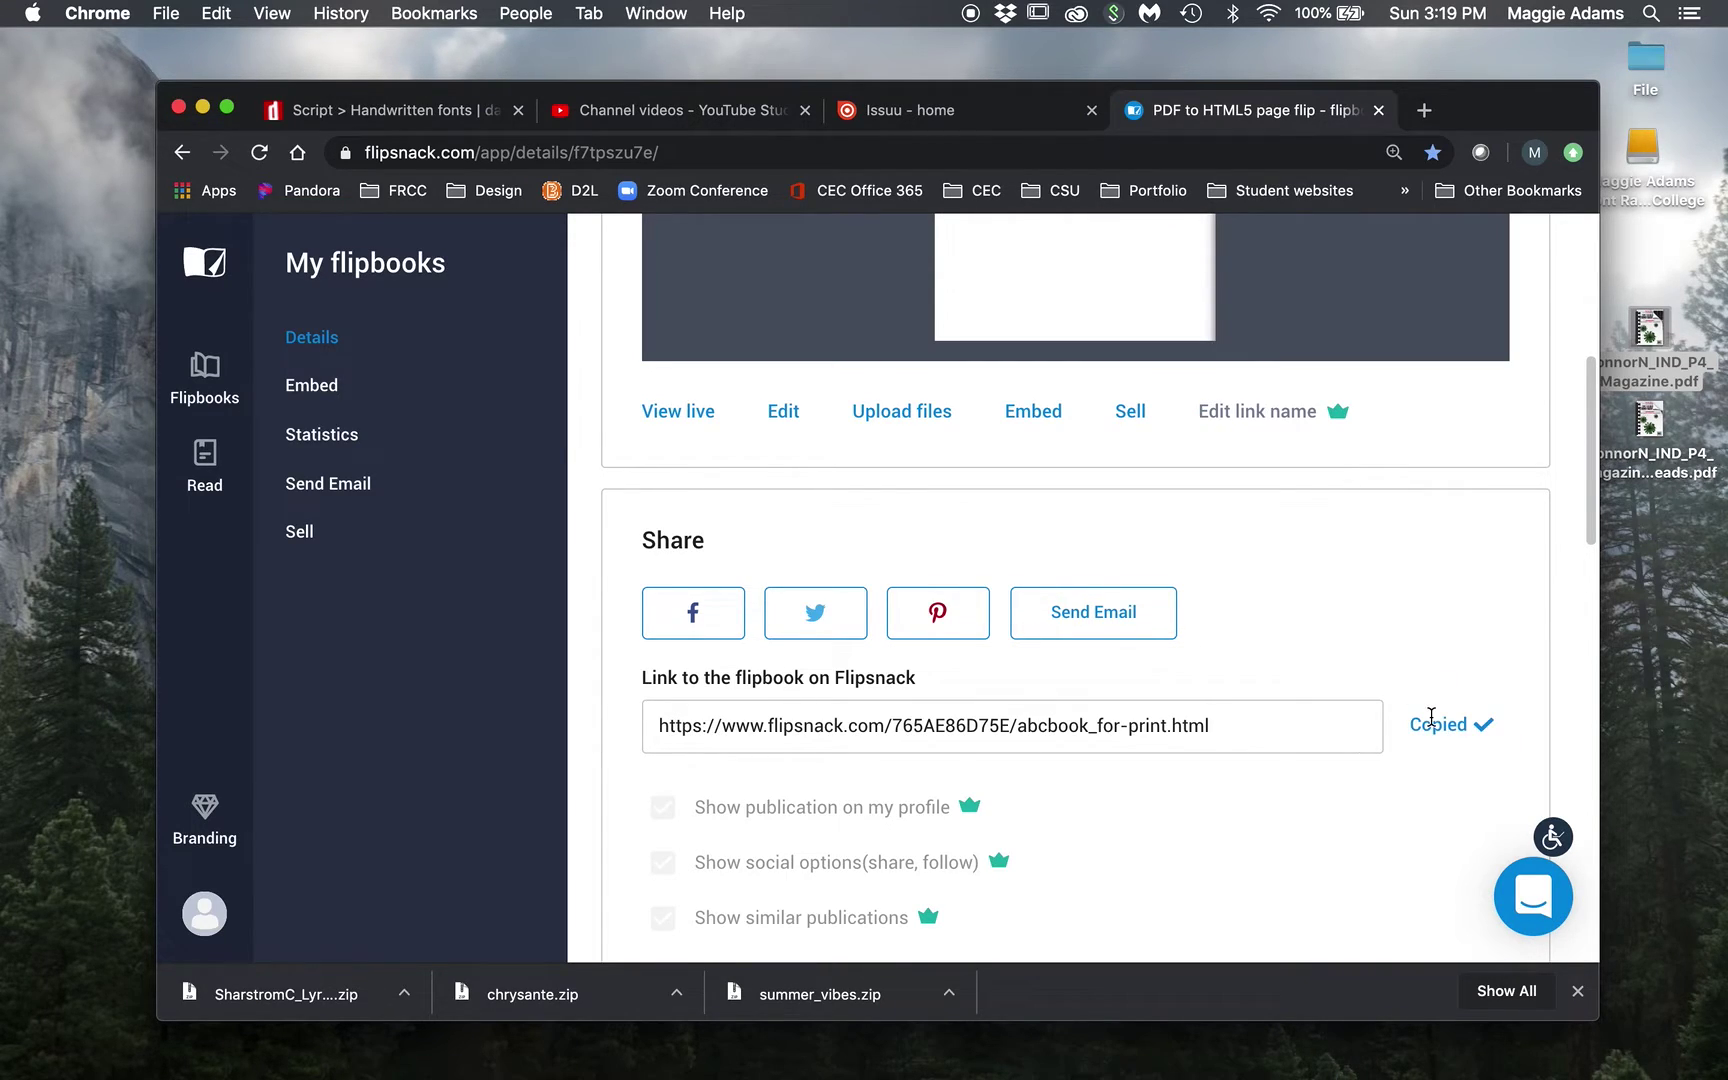
{"action": "left_click_drag", "start_coordinate": [1470, 102], "coordinate": [1413, 102]}
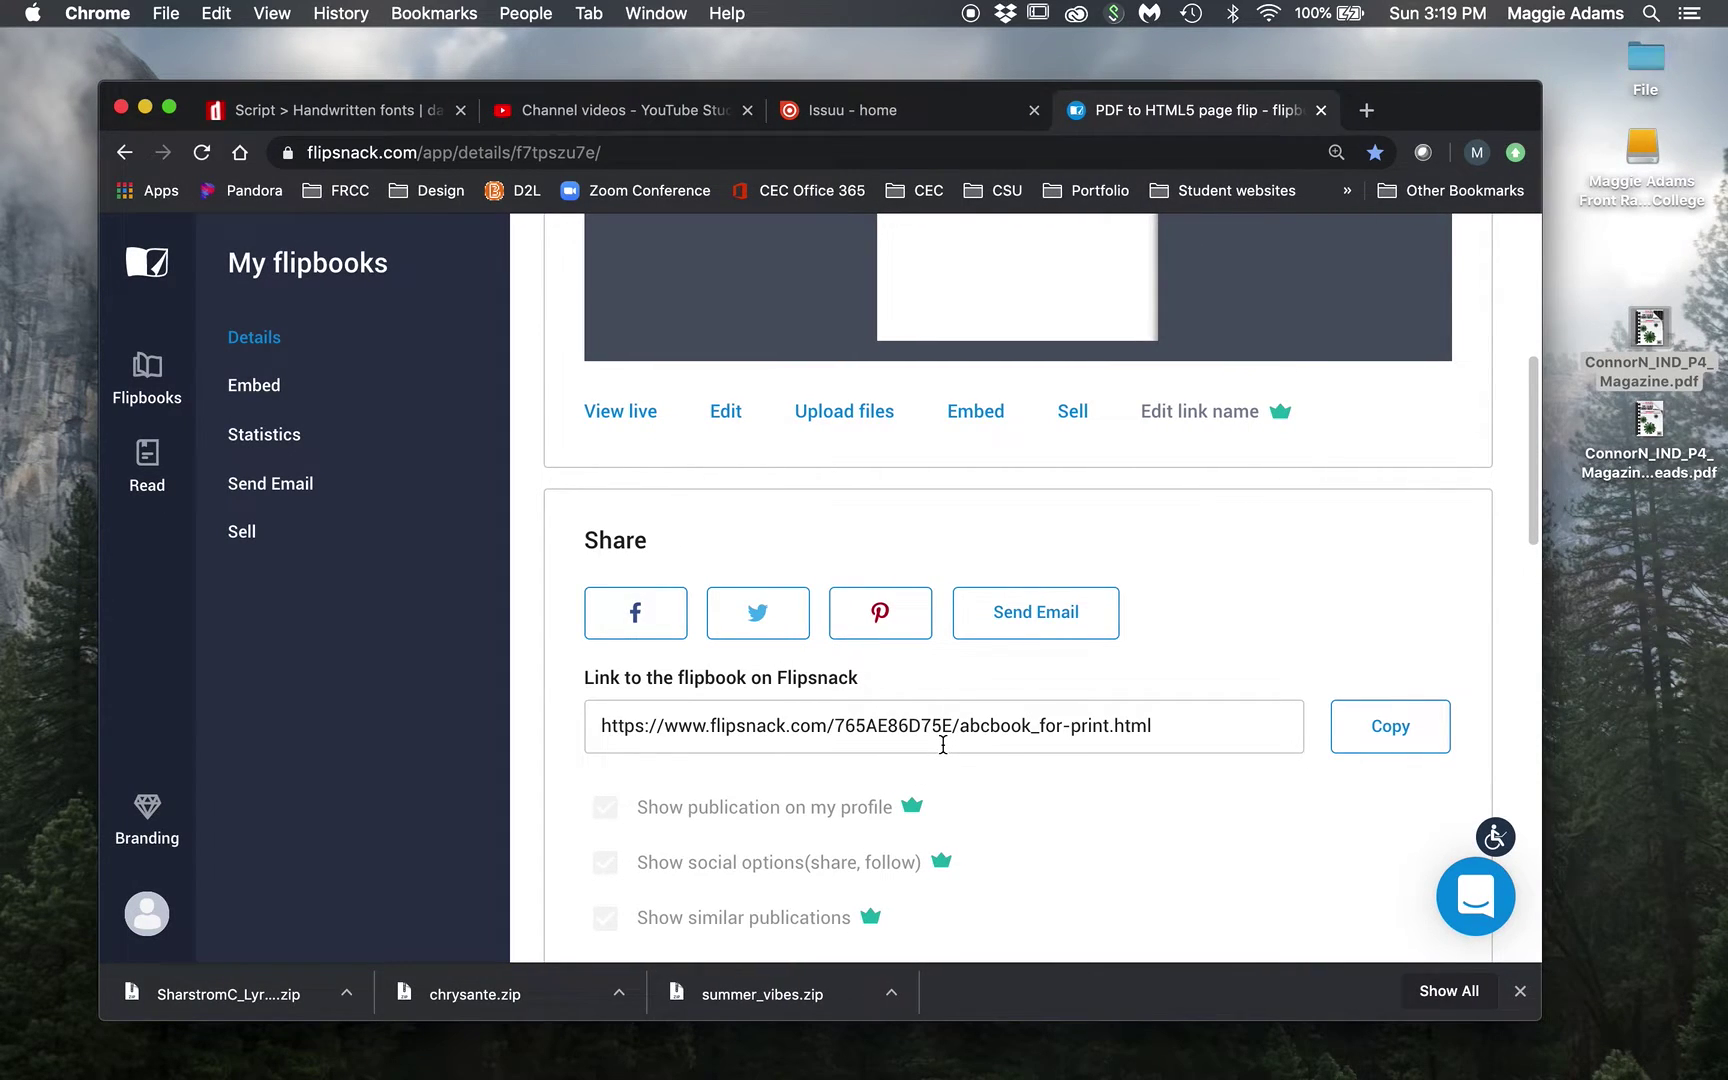
{"action": "scroll", "coordinate": [943, 745], "scroll_direction": "up", "scroll_amount": 3}
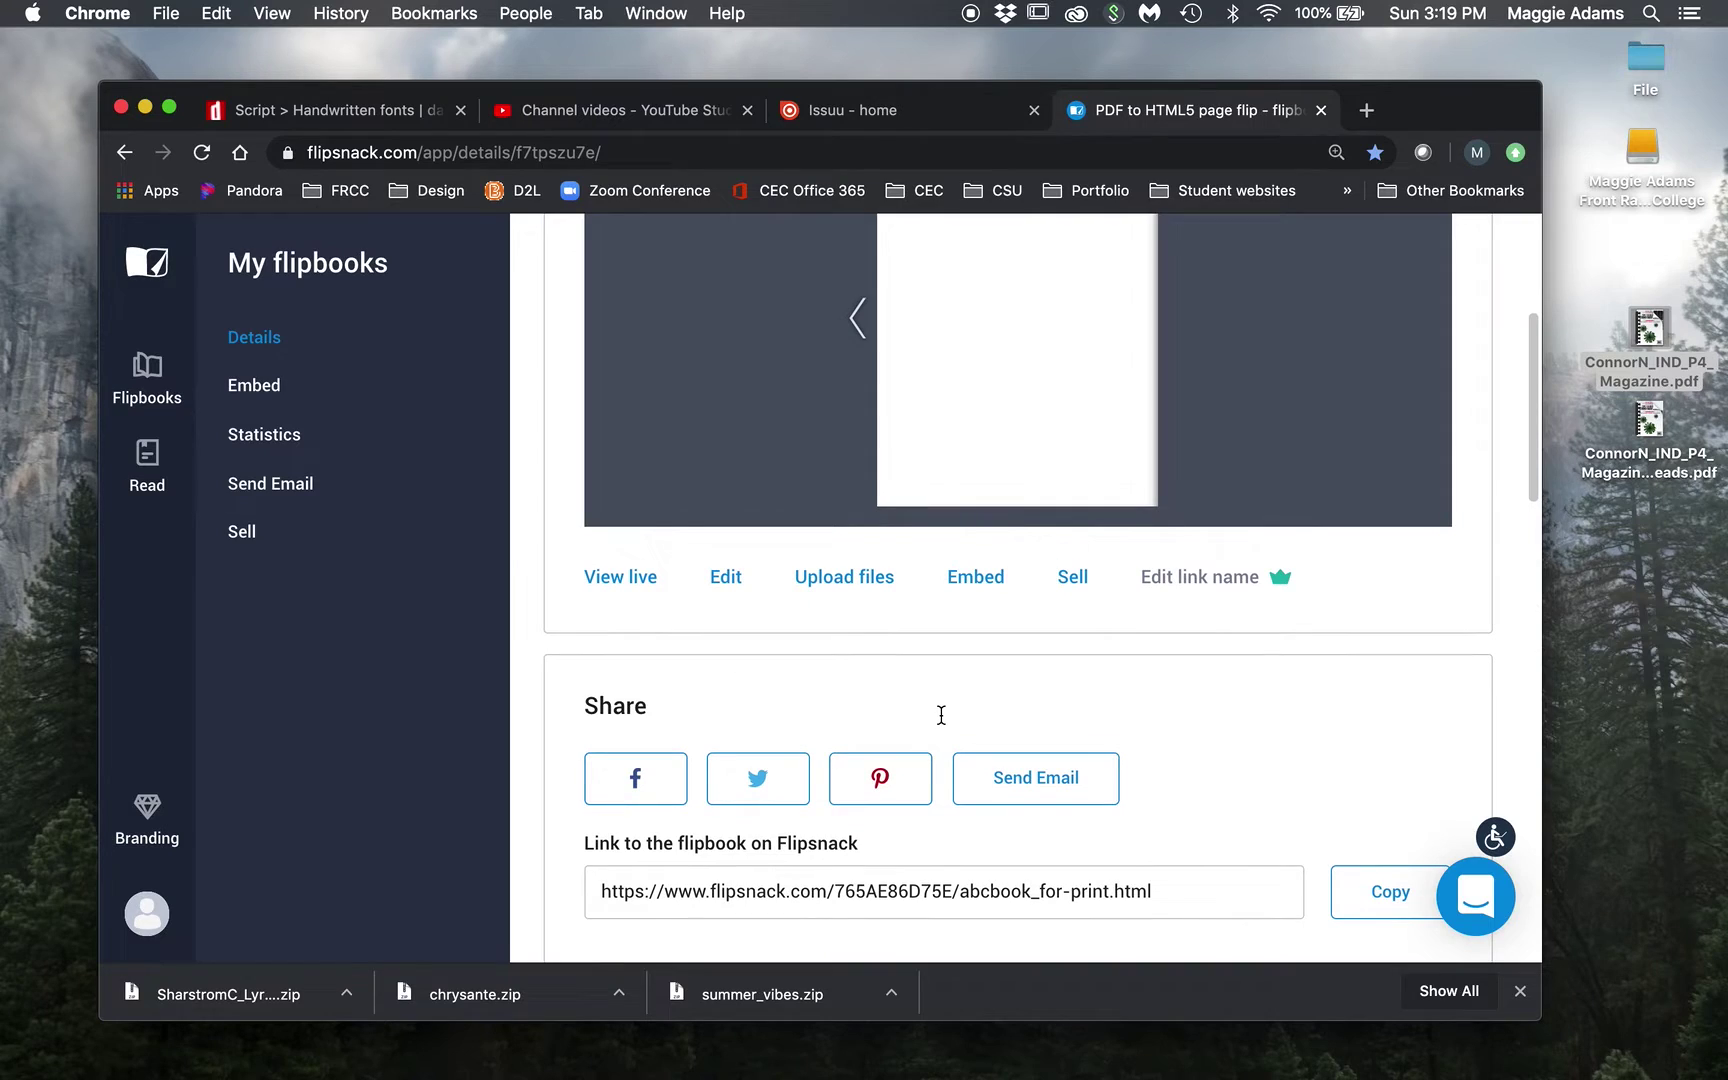
{"action": "mouse_move", "coordinate": [1072, 258]}
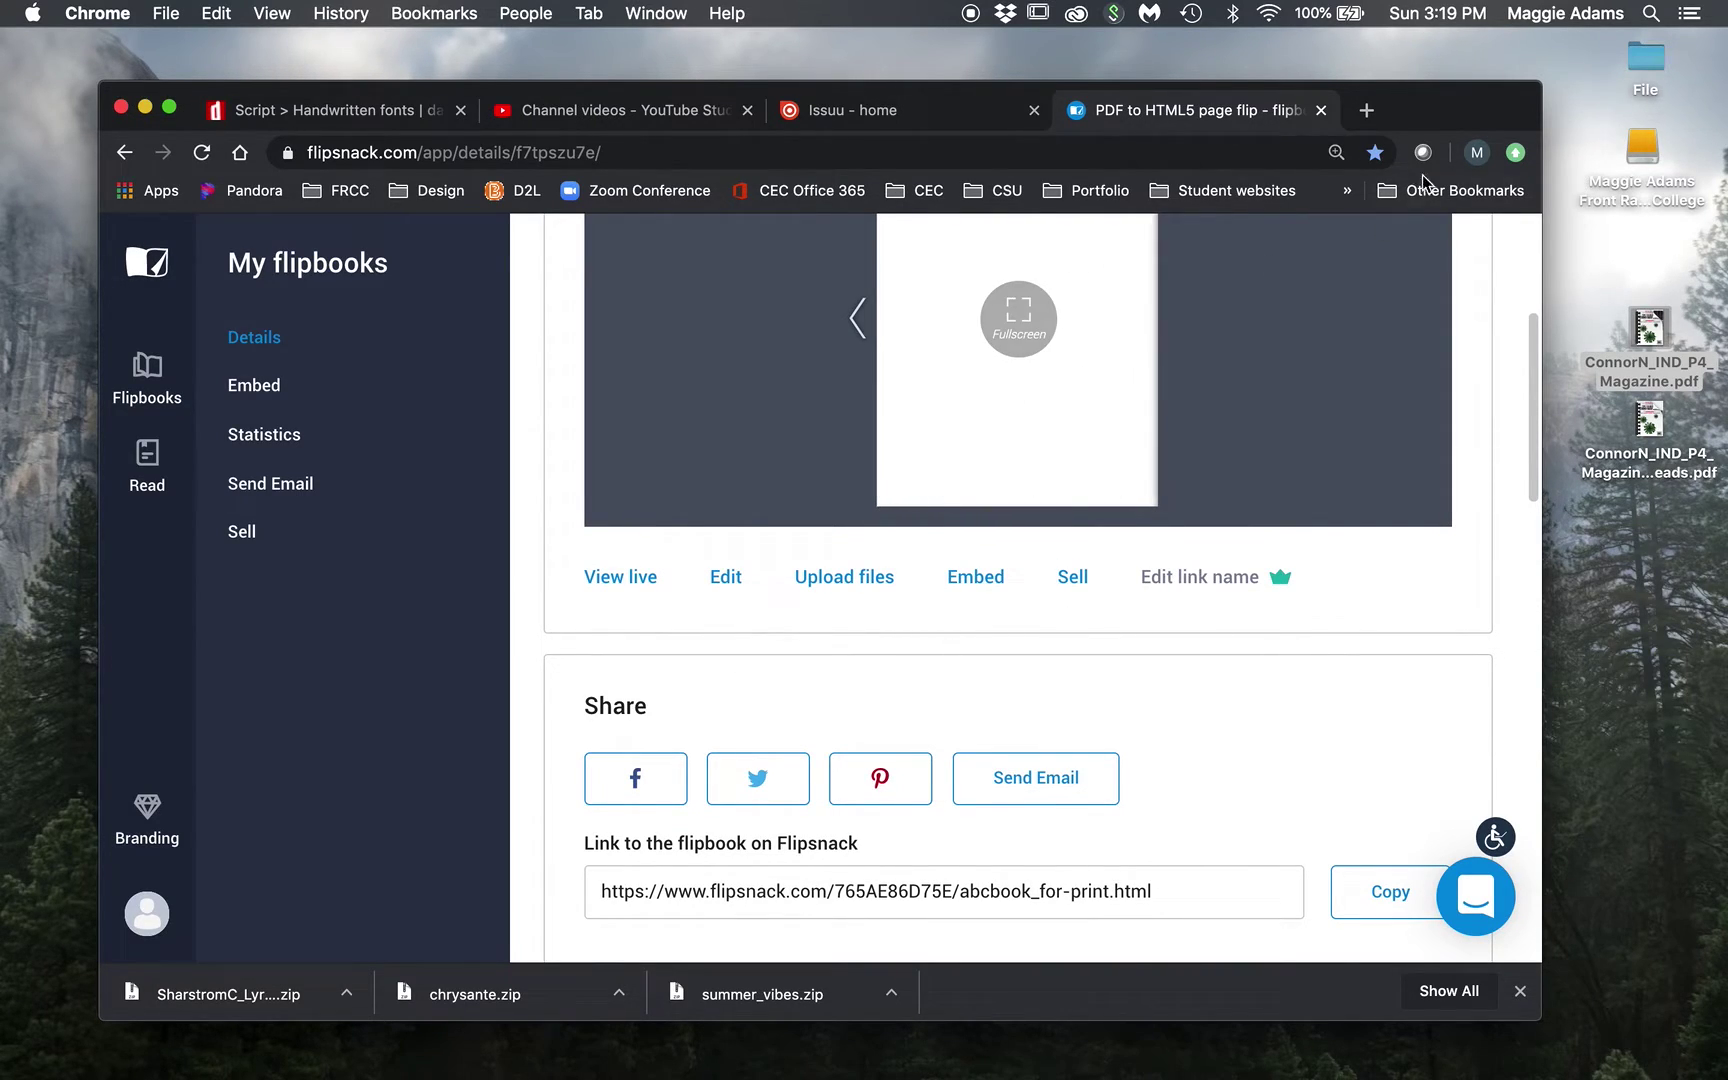
{"action": "left_click", "coordinate": [1366, 110]}
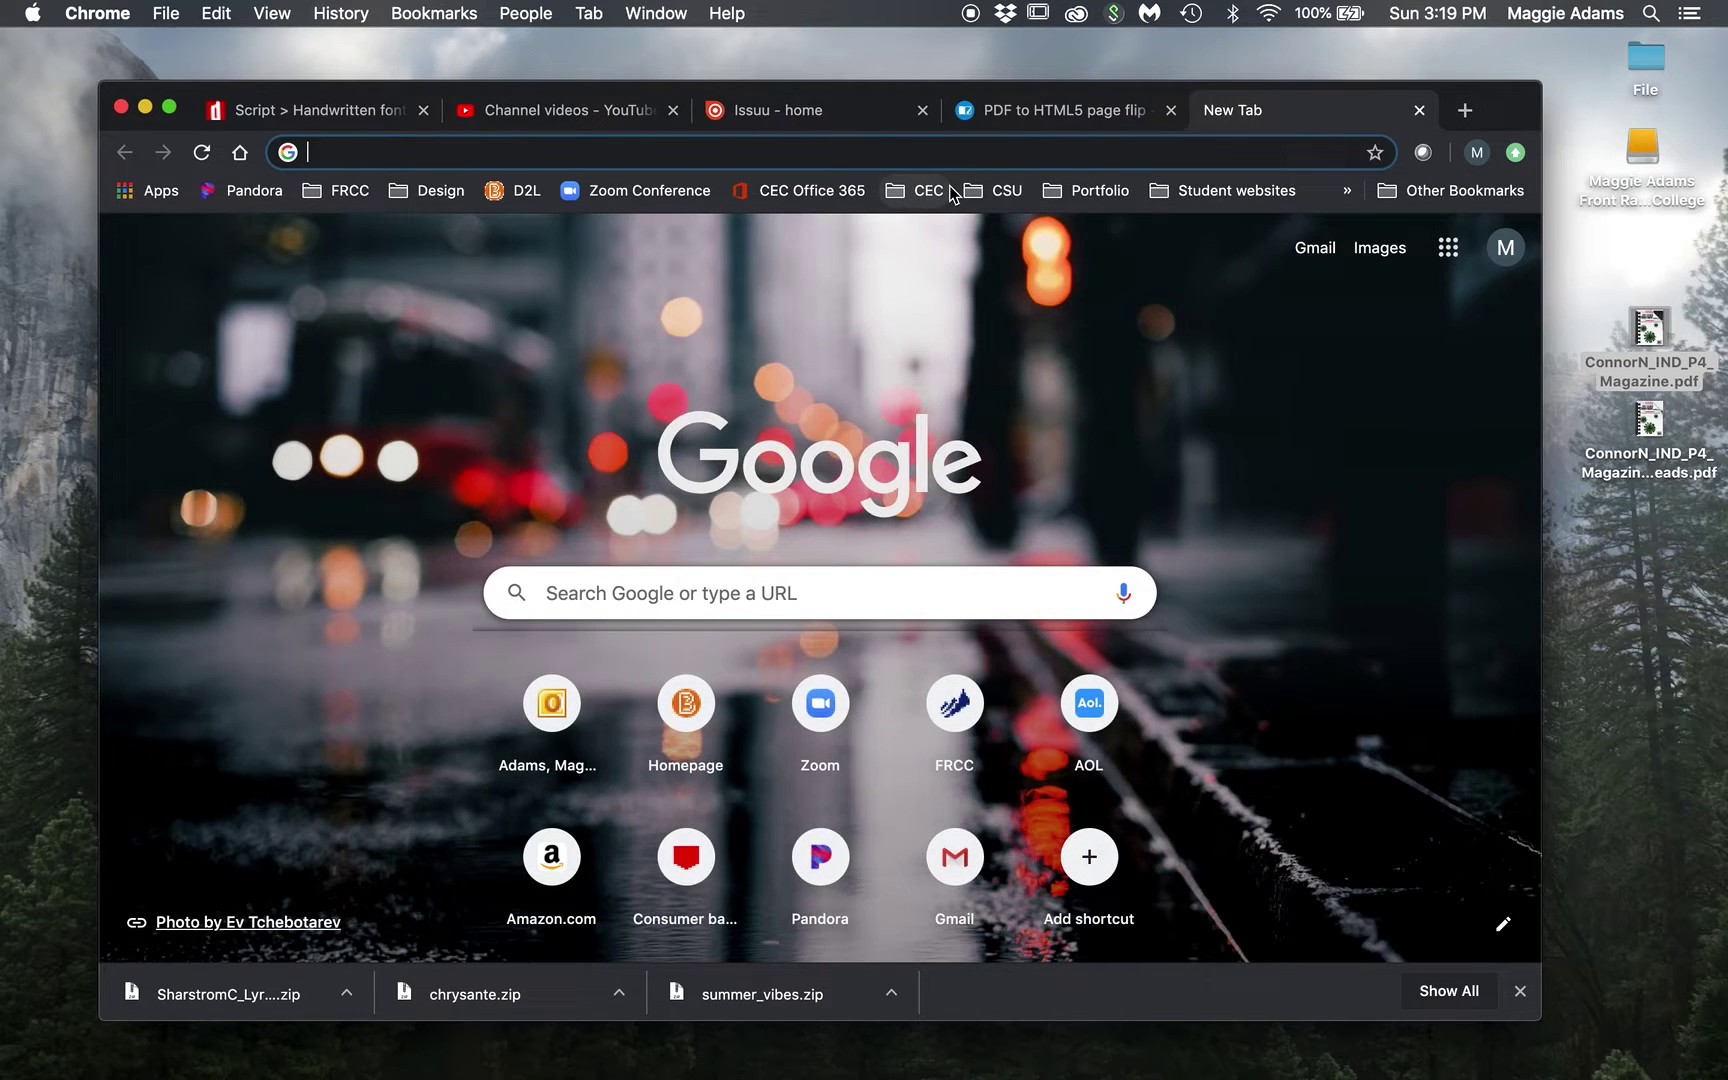
{"action": "key", "text": "super+v"}
{"action": "key", "text": "Return"}
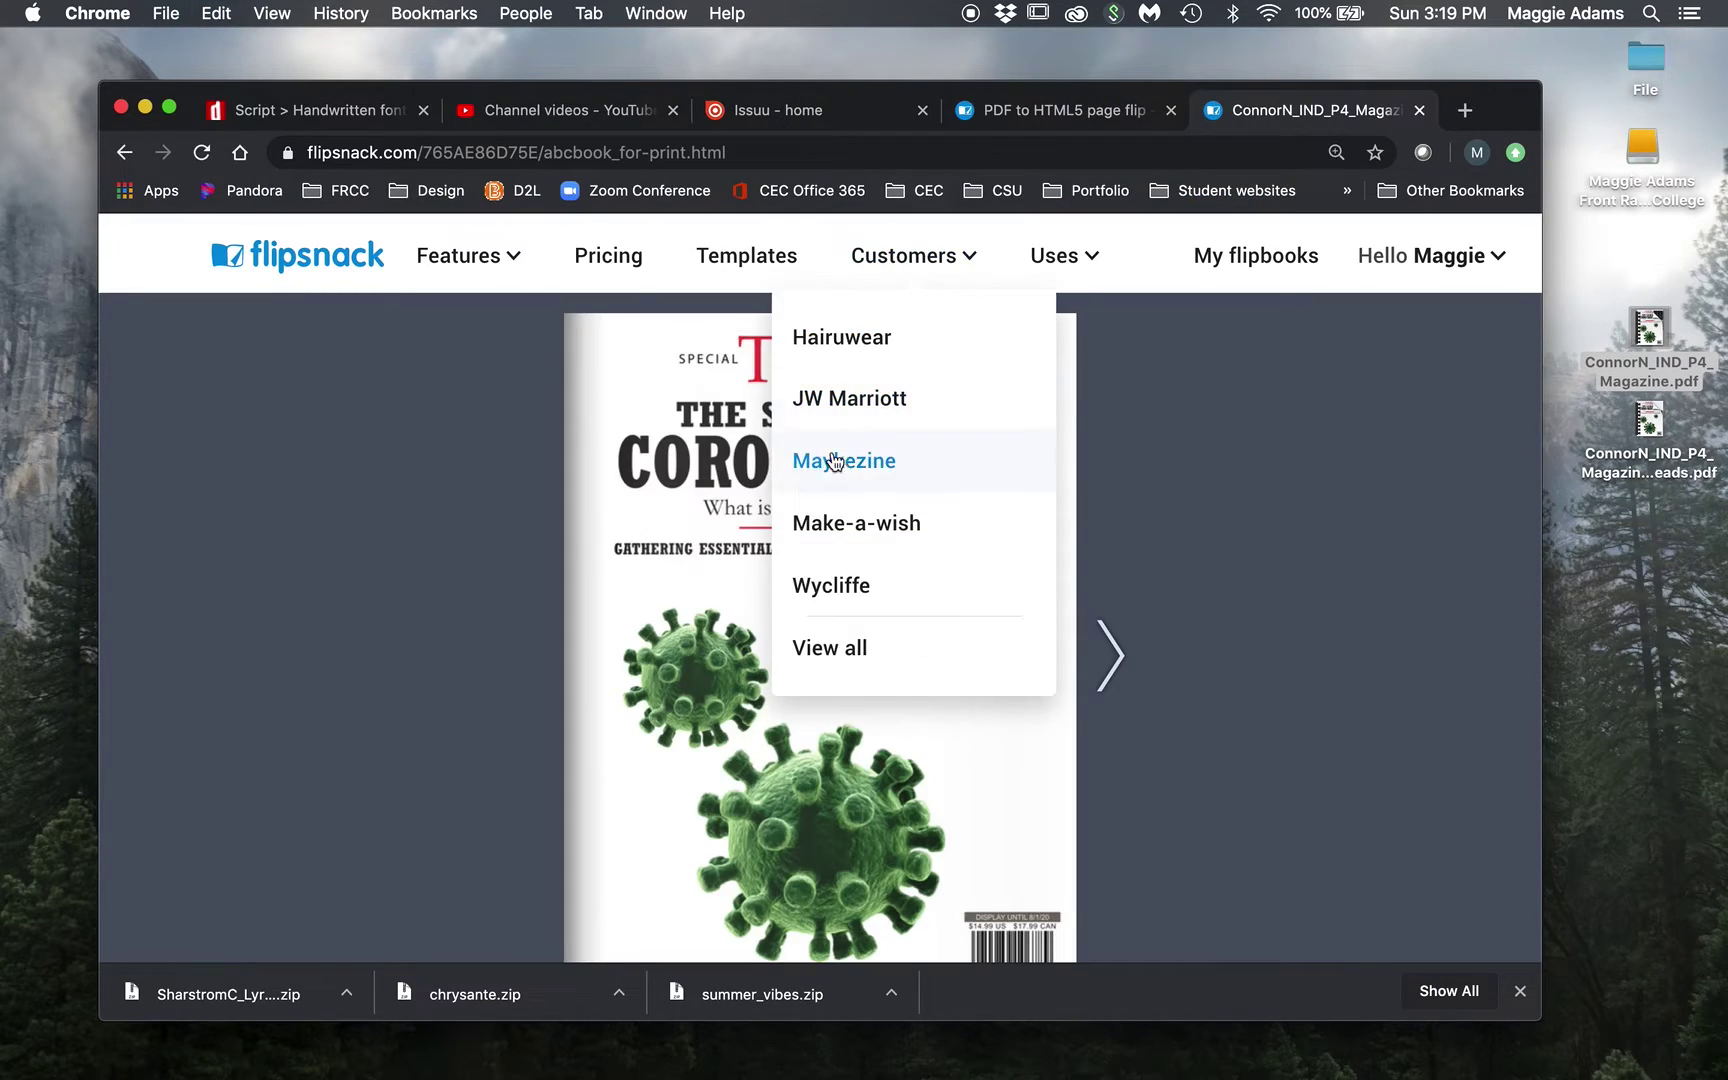
{"action": "left_click", "coordinate": [1110, 655]}
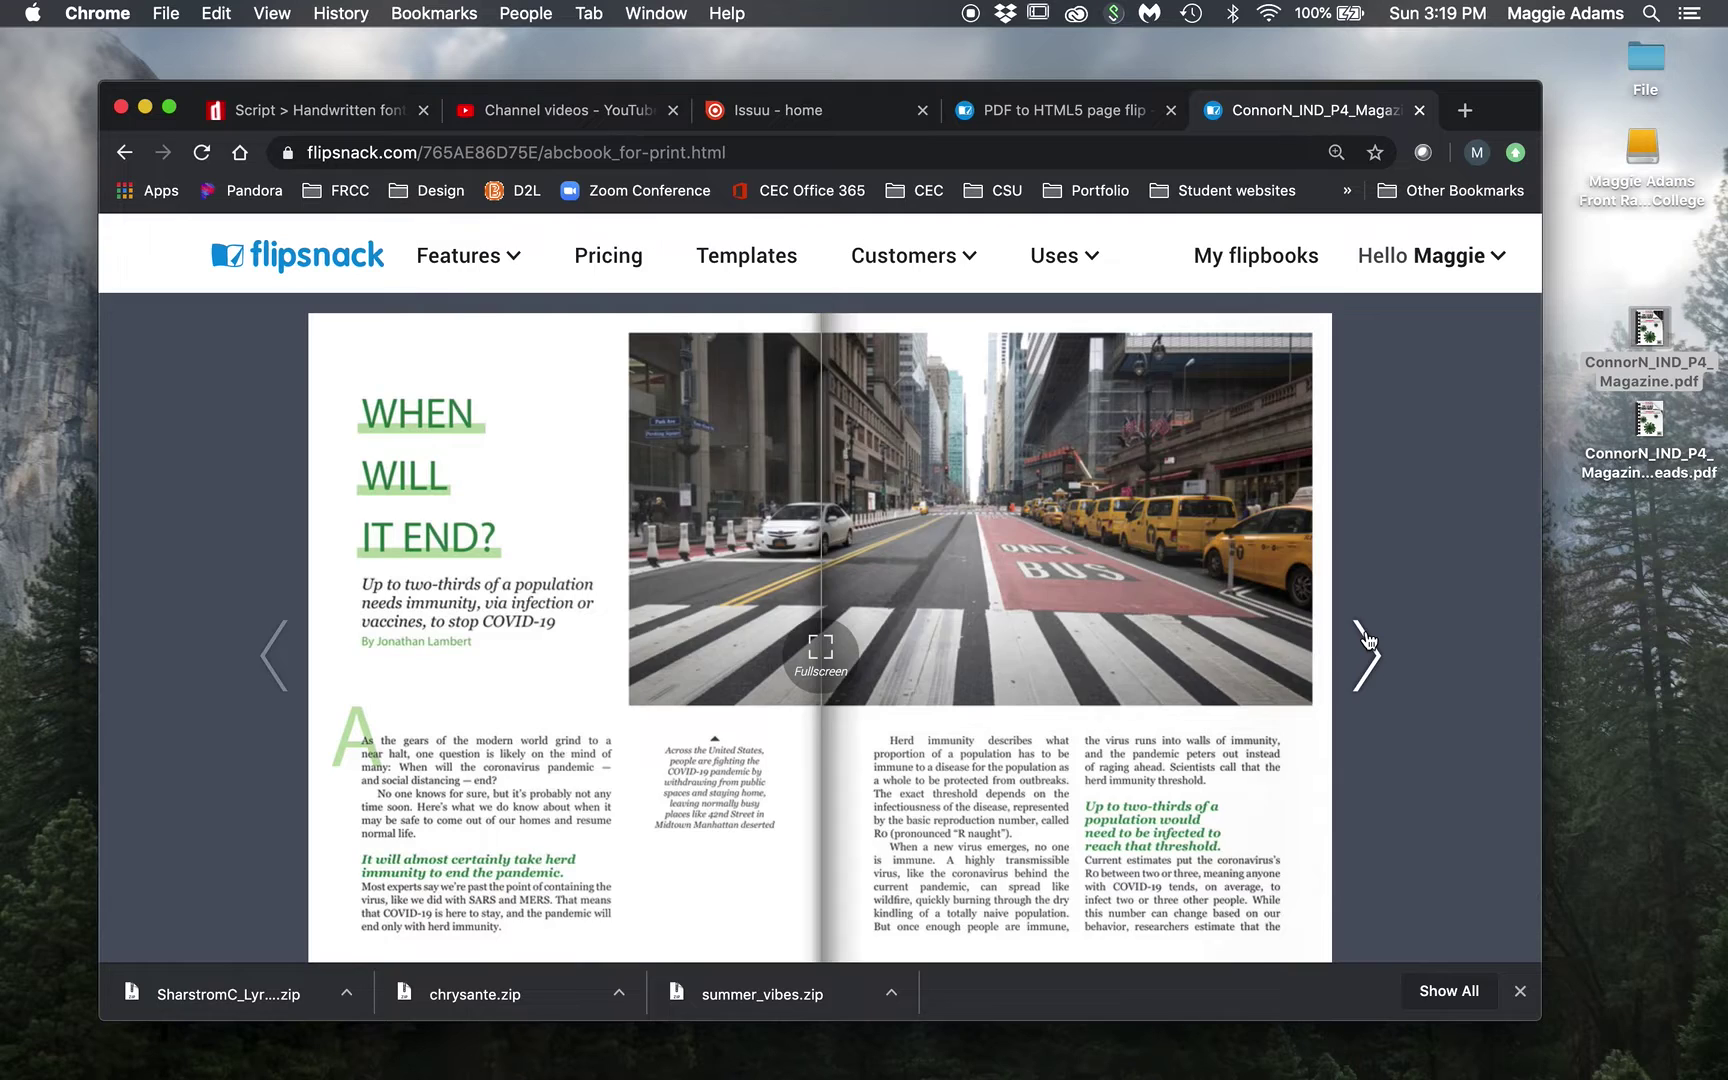
{"action": "left_click", "coordinate": [1366, 640]}
{"action": "left_click", "coordinate": [1366, 640]}
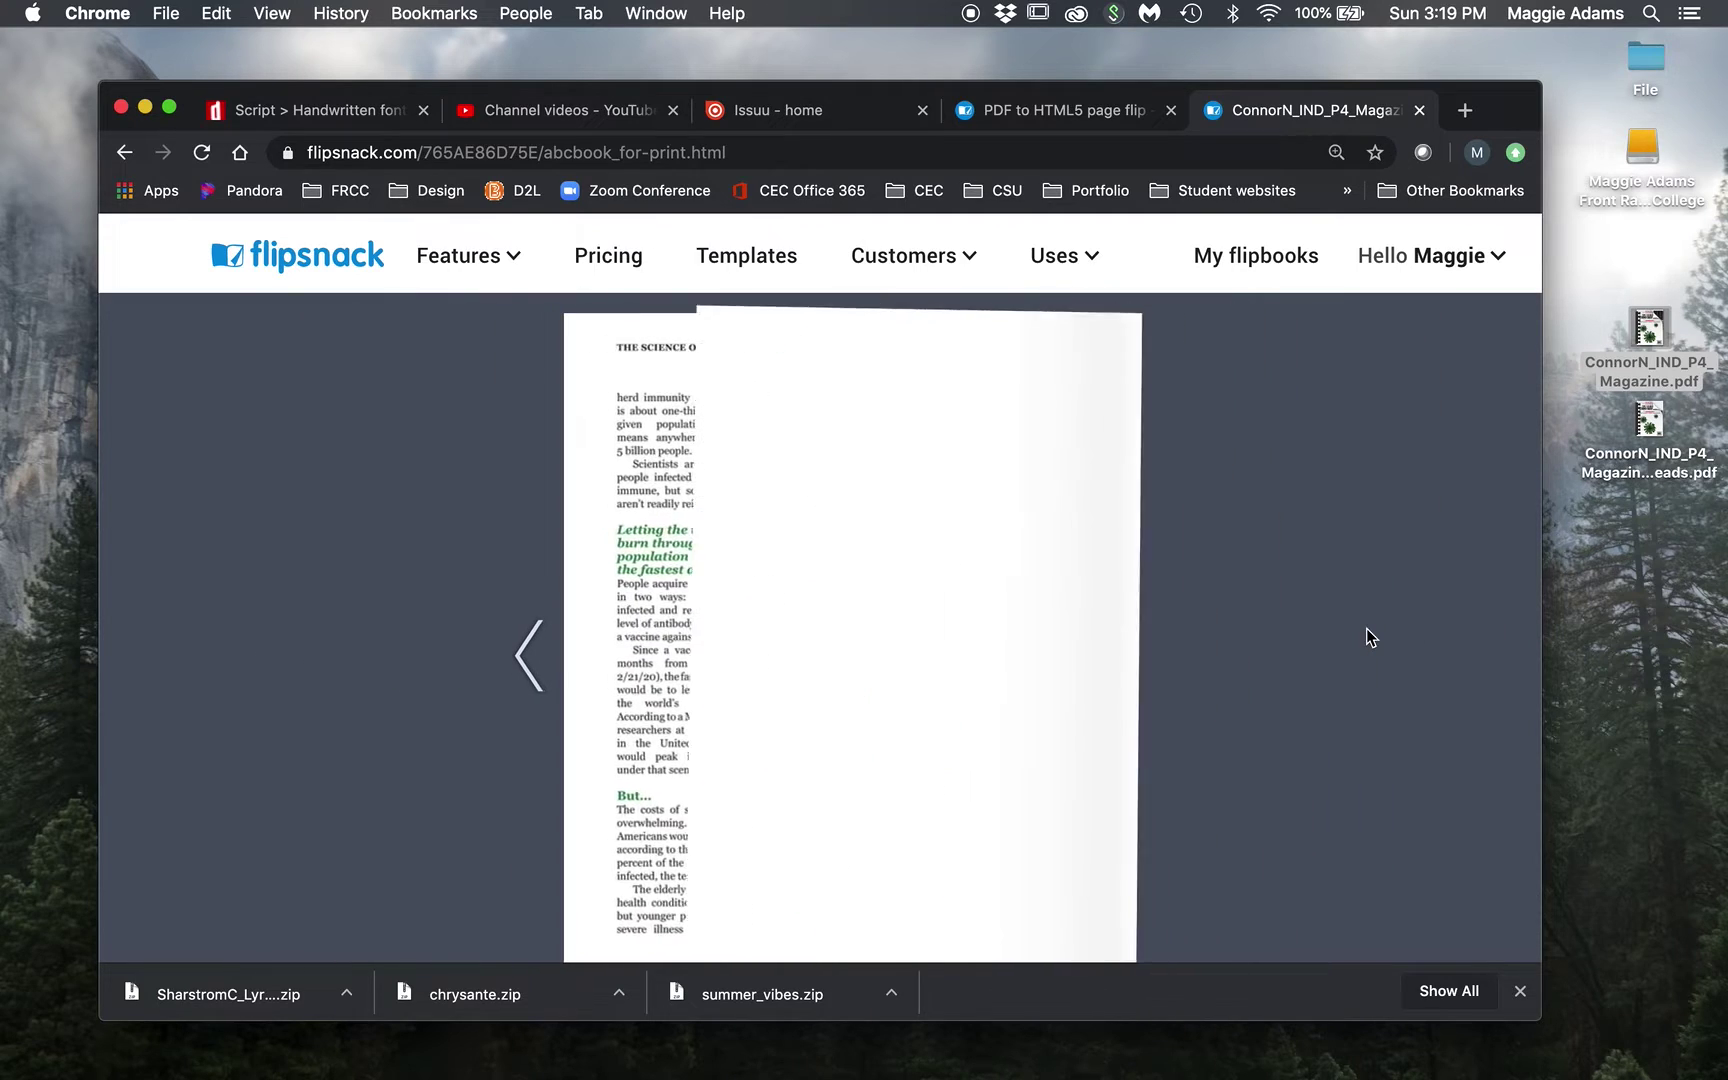
{"action": "left_click", "coordinate": [1140, 105]}
- Close the test-view tab and turn the details preview back to the TIME cover
{"action": "left_click", "coordinate": [1419, 110]}
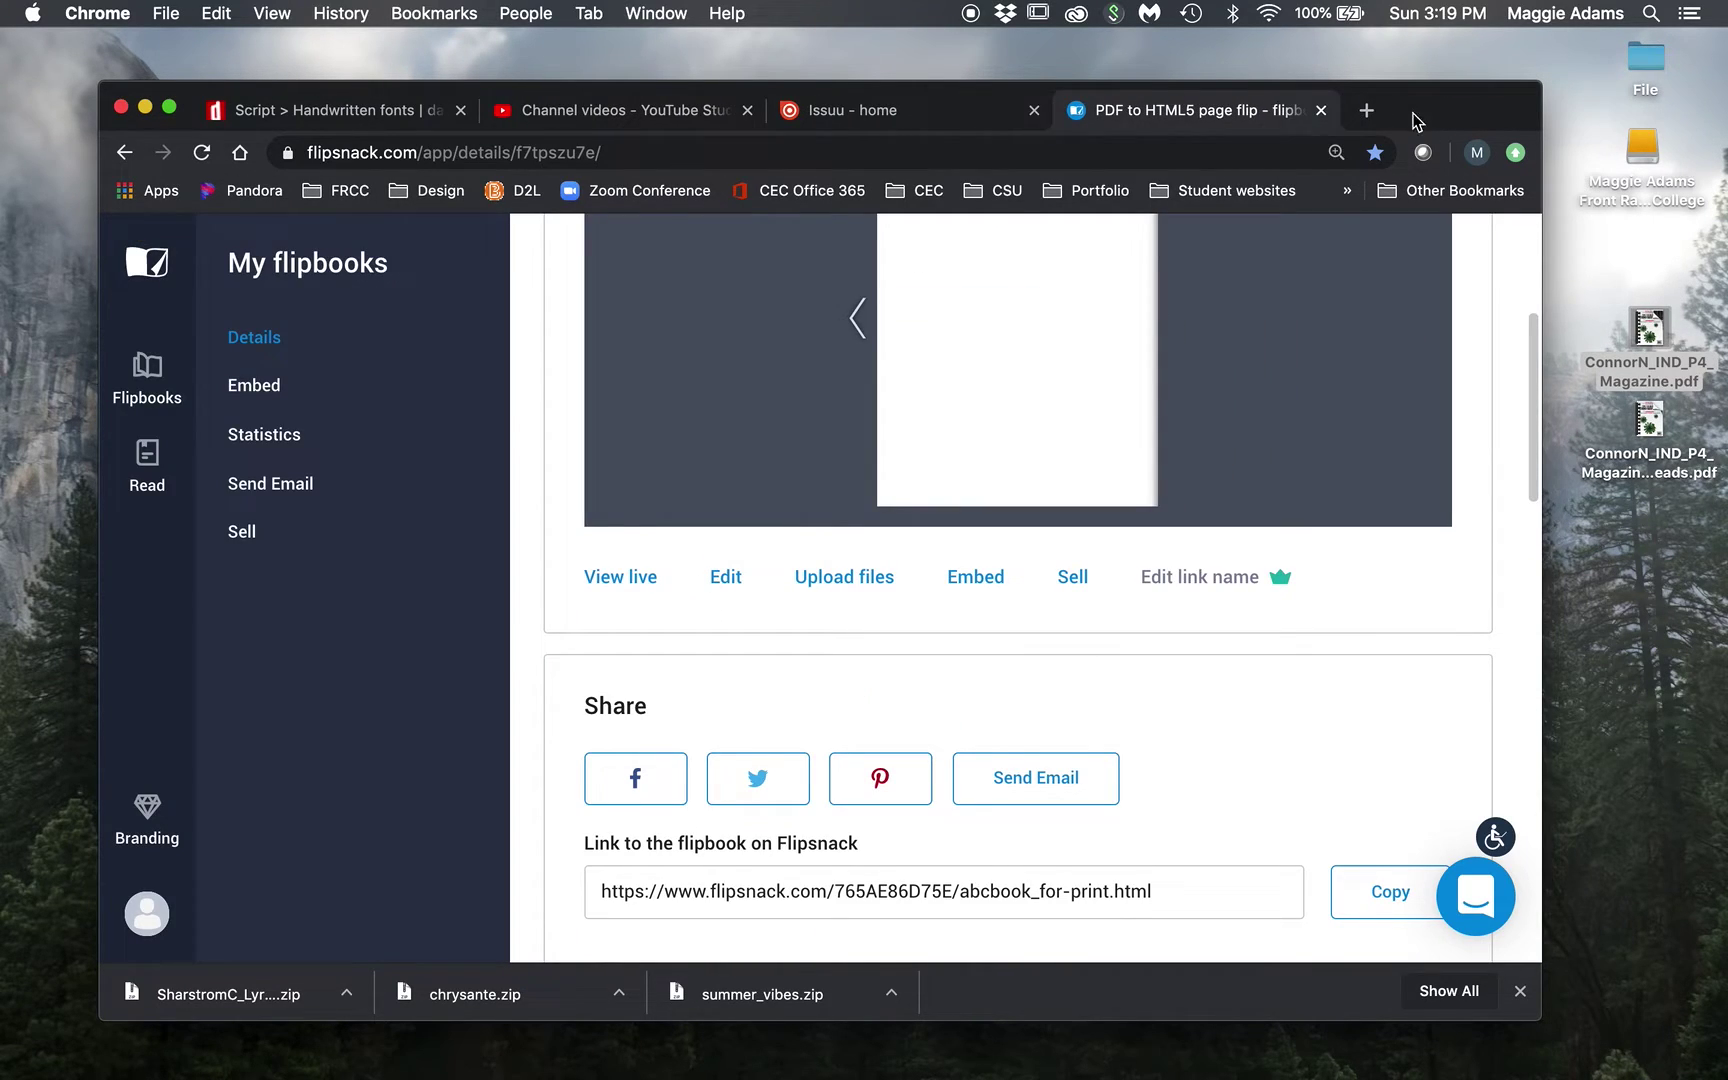
{"action": "scroll", "coordinate": [1022, 710], "scroll_direction": "up", "scroll_amount": 3}
{"action": "scroll", "coordinate": [1022, 710], "scroll_direction": "down", "scroll_amount": 3}
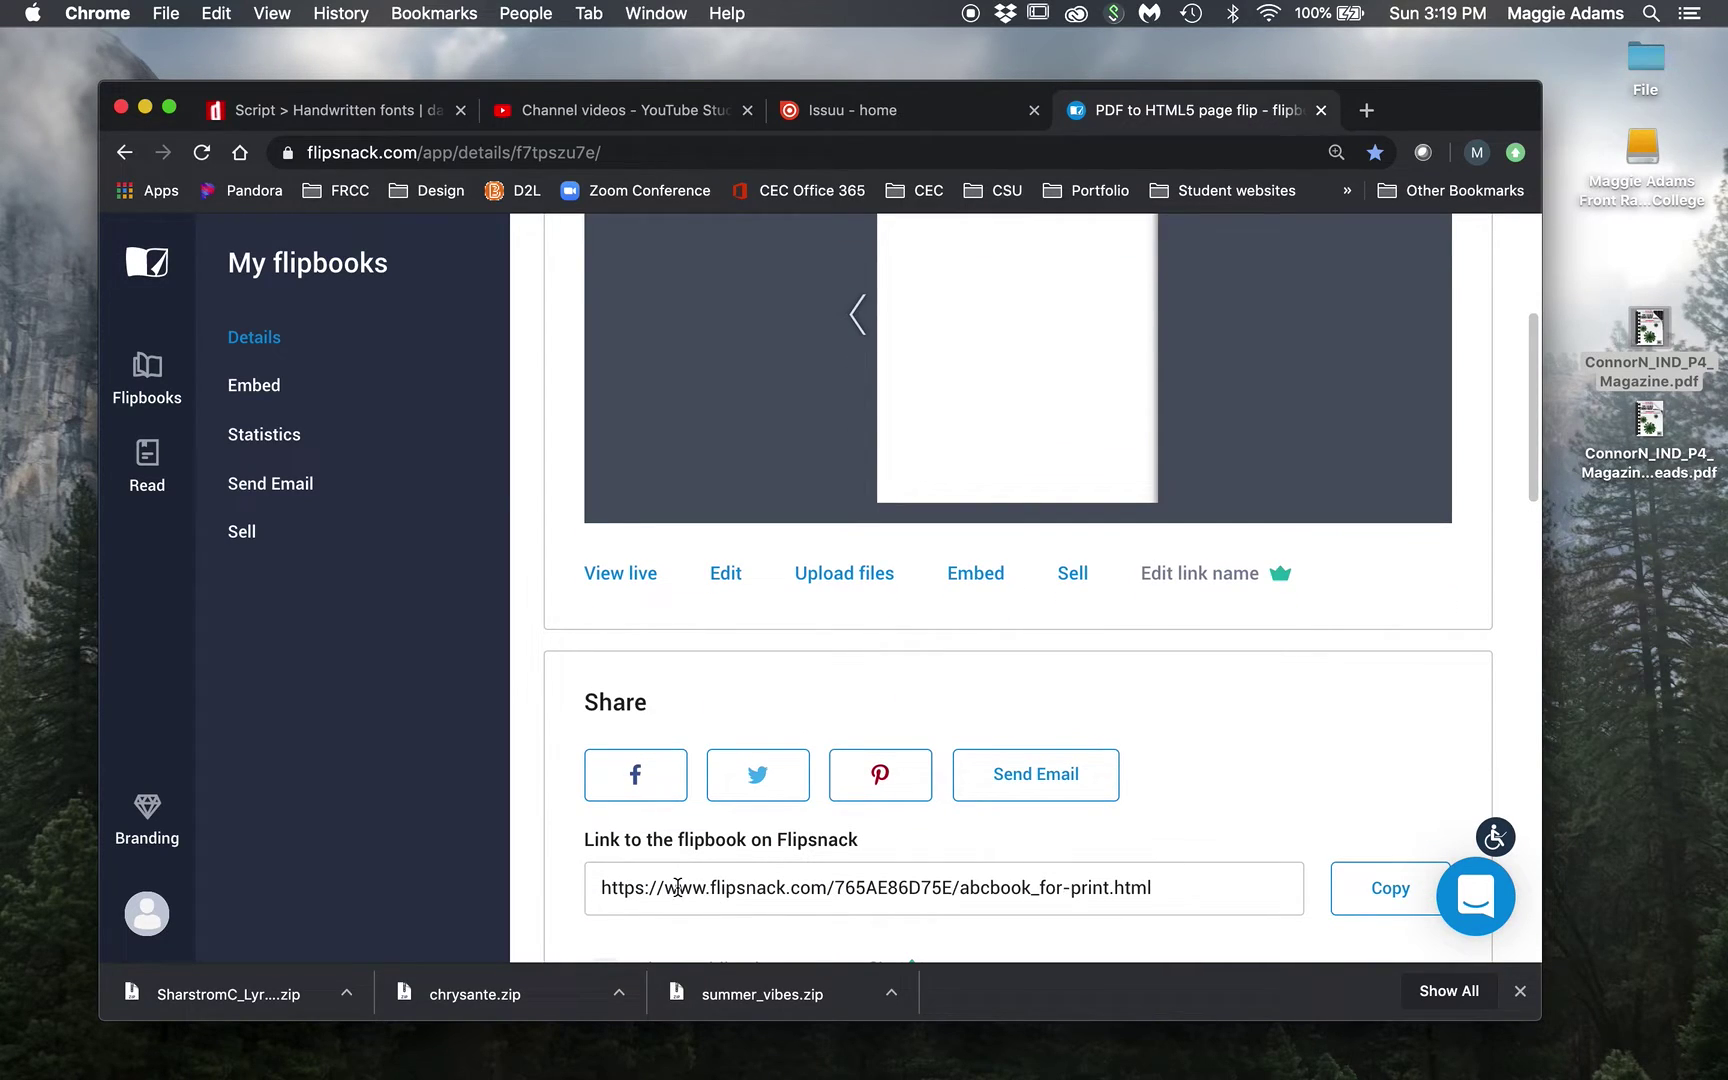
{"action": "scroll", "coordinate": [1146, 900], "scroll_direction": "up", "scroll_amount": 3}
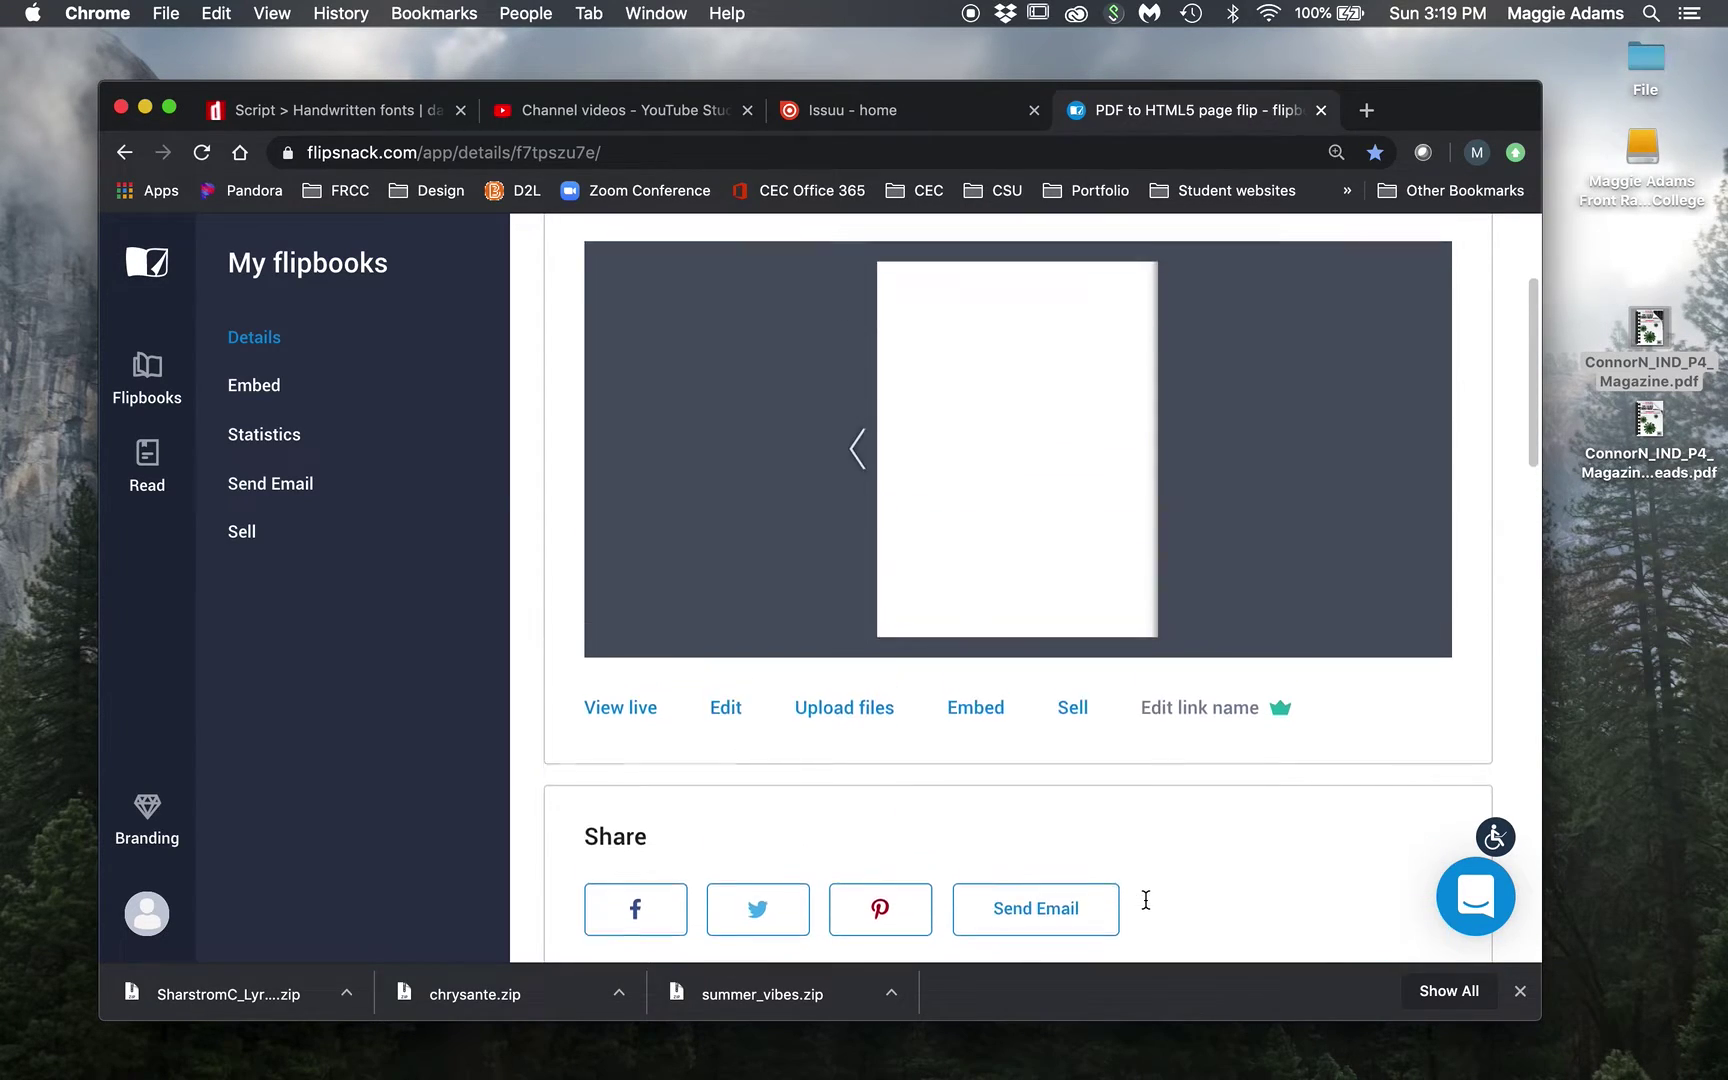
{"action": "left_click", "coordinate": [708, 470]}
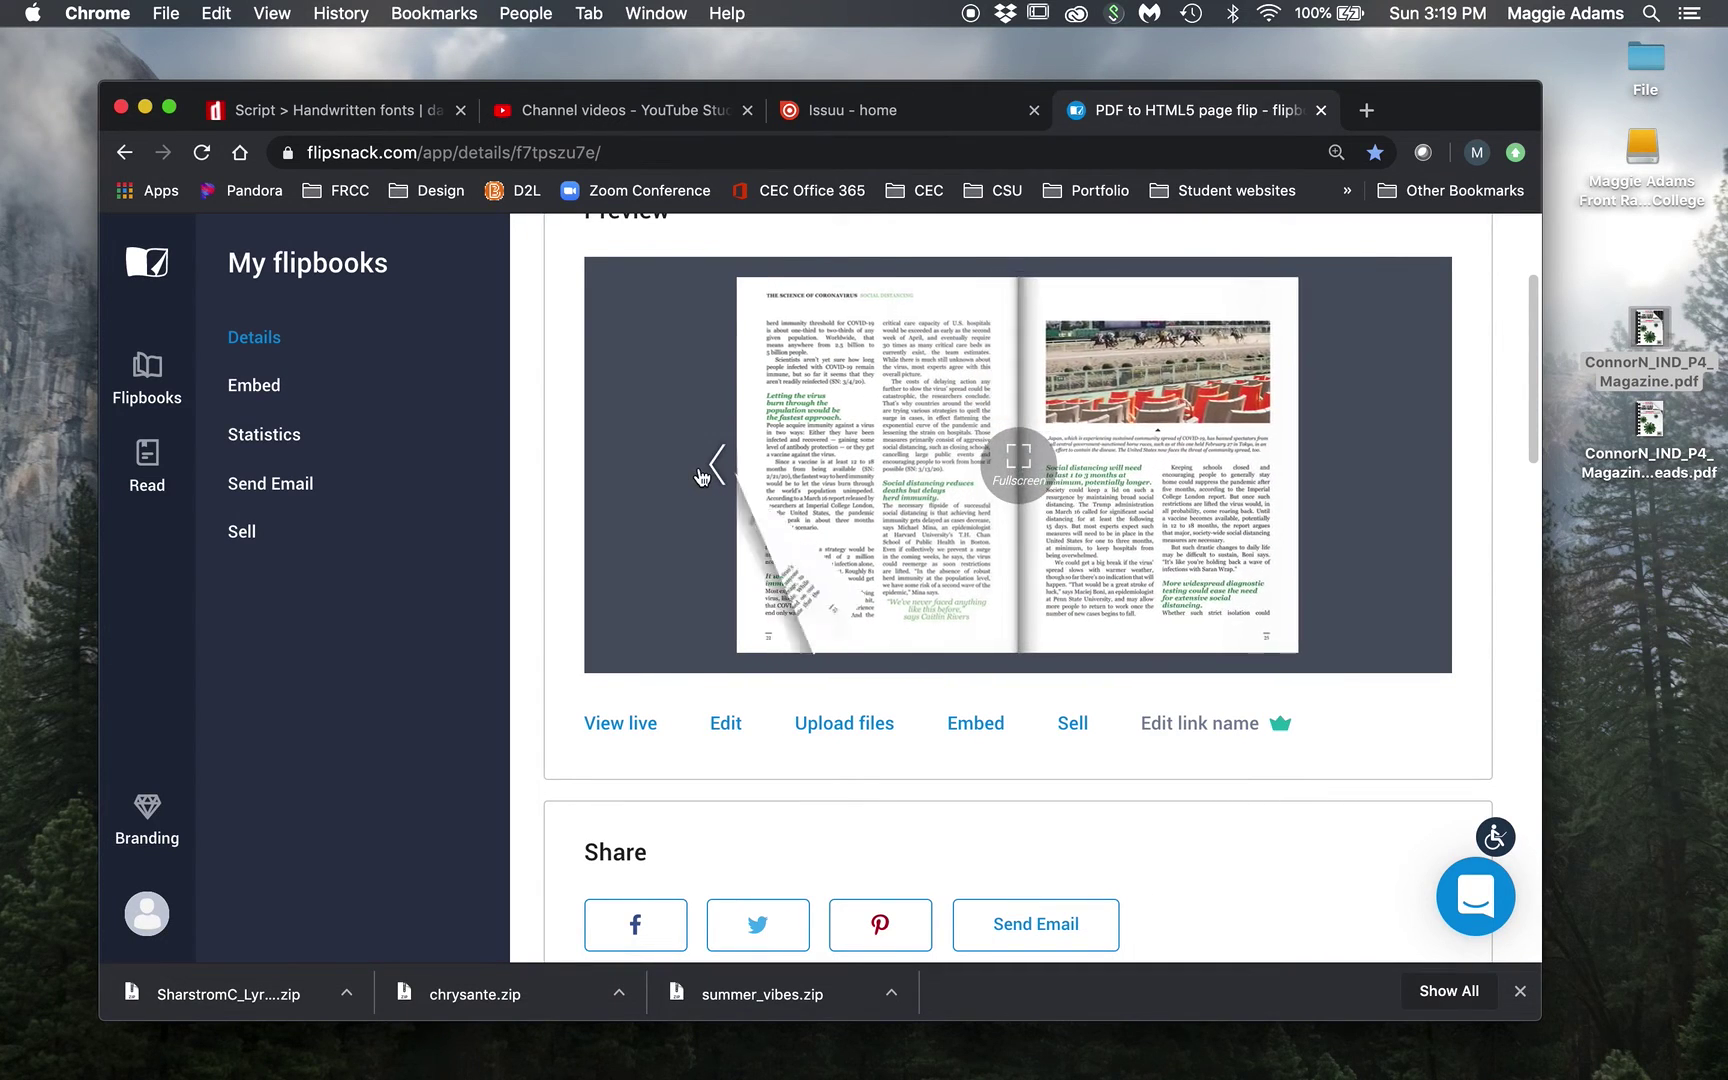
{"action": "left_click", "coordinate": [707, 476]}
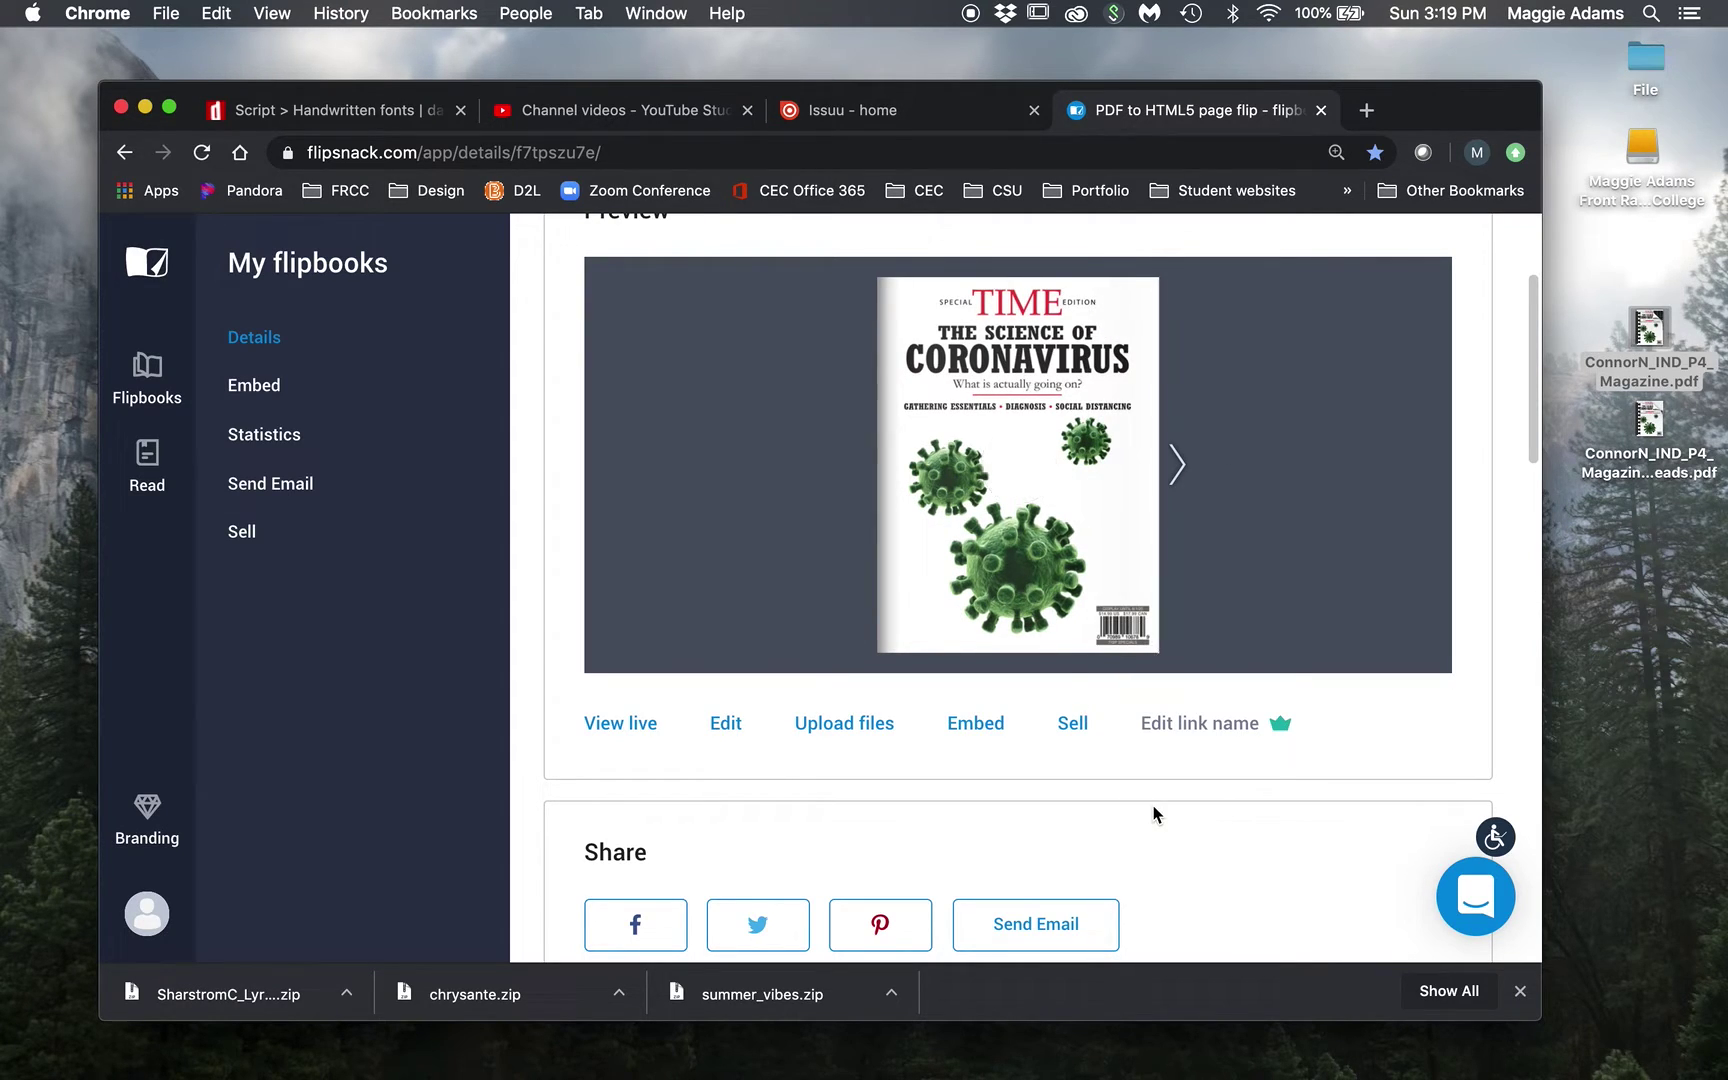
- Copy the flipbook link again with Copy, then select the URL and copy it with Cmd+C
{"action": "scroll", "coordinate": [1155, 810], "scroll_direction": "down", "scroll_amount": 2}
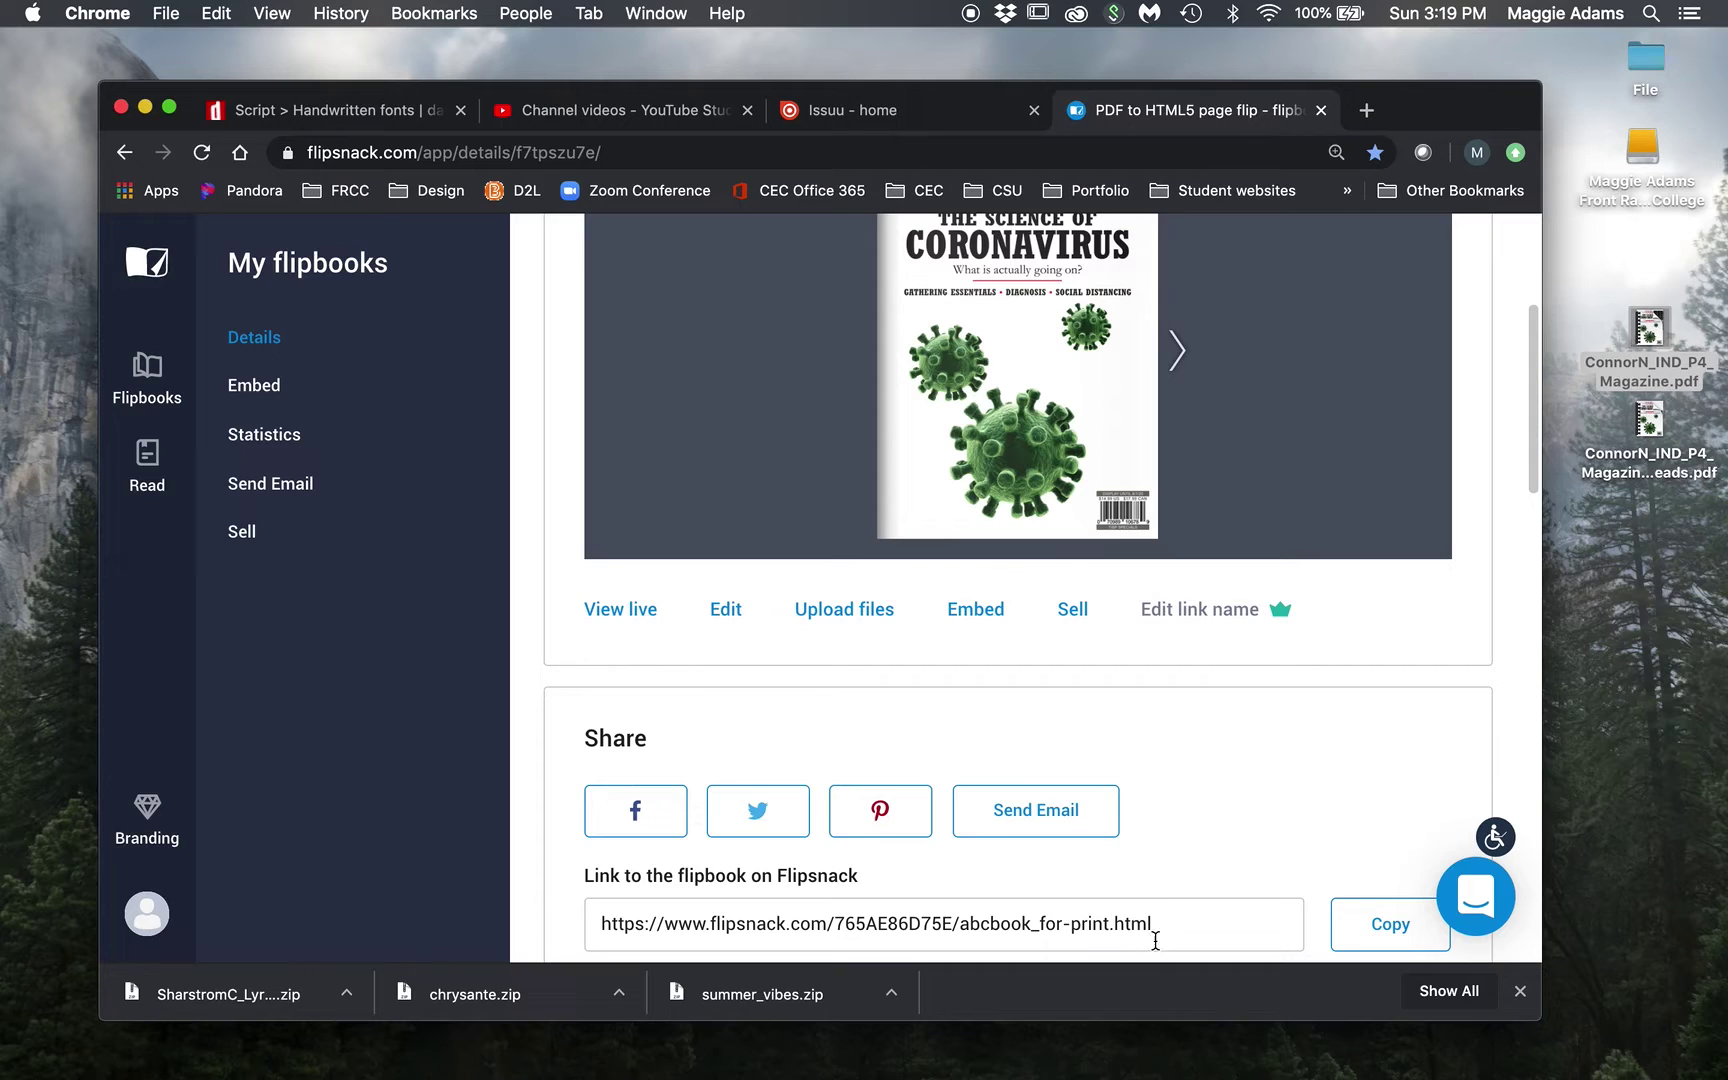
{"action": "left_click", "coordinate": [1400, 928]}
{"action": "scroll", "coordinate": [1238, 804], "scroll_direction": "down", "scroll_amount": 3}
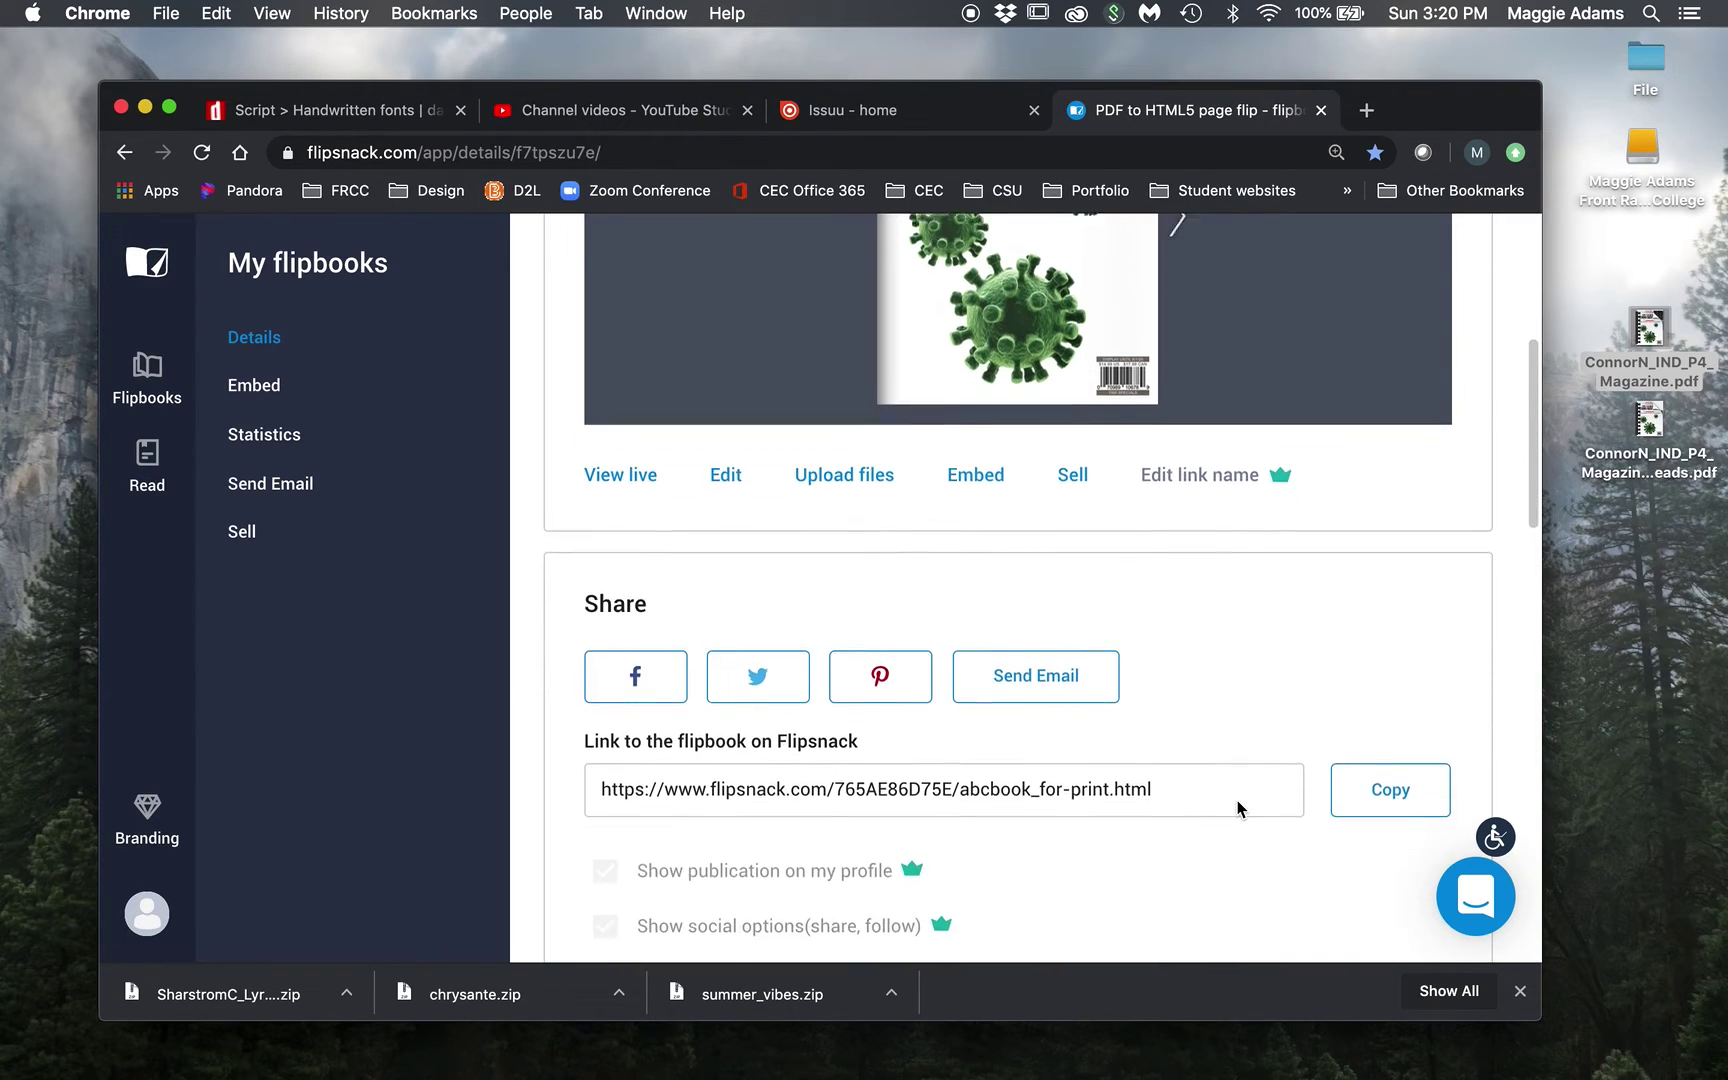
{"action": "left_click_drag", "start_coordinate": [1170, 762], "coordinate": [710, 760]}
{"action": "key", "text": "super+c"}
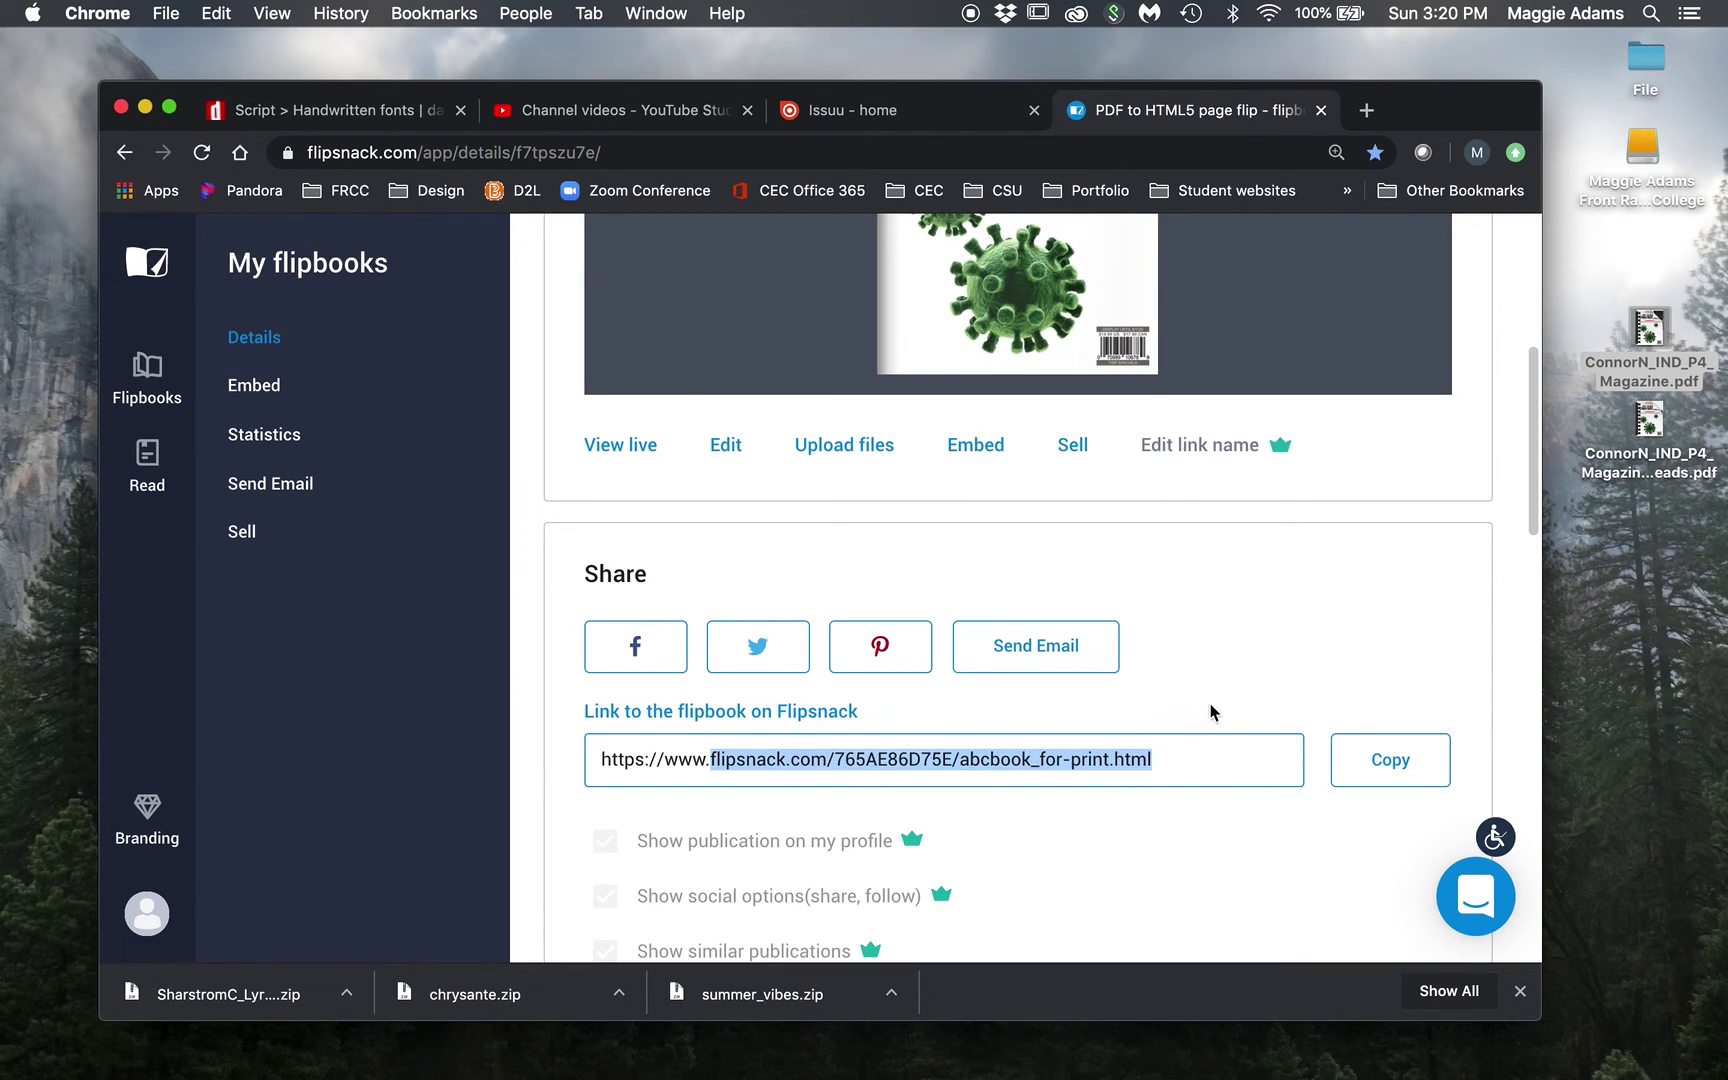
{"action": "scroll", "coordinate": [1199, 694], "scroll_direction": "up", "scroll_amount": 5}
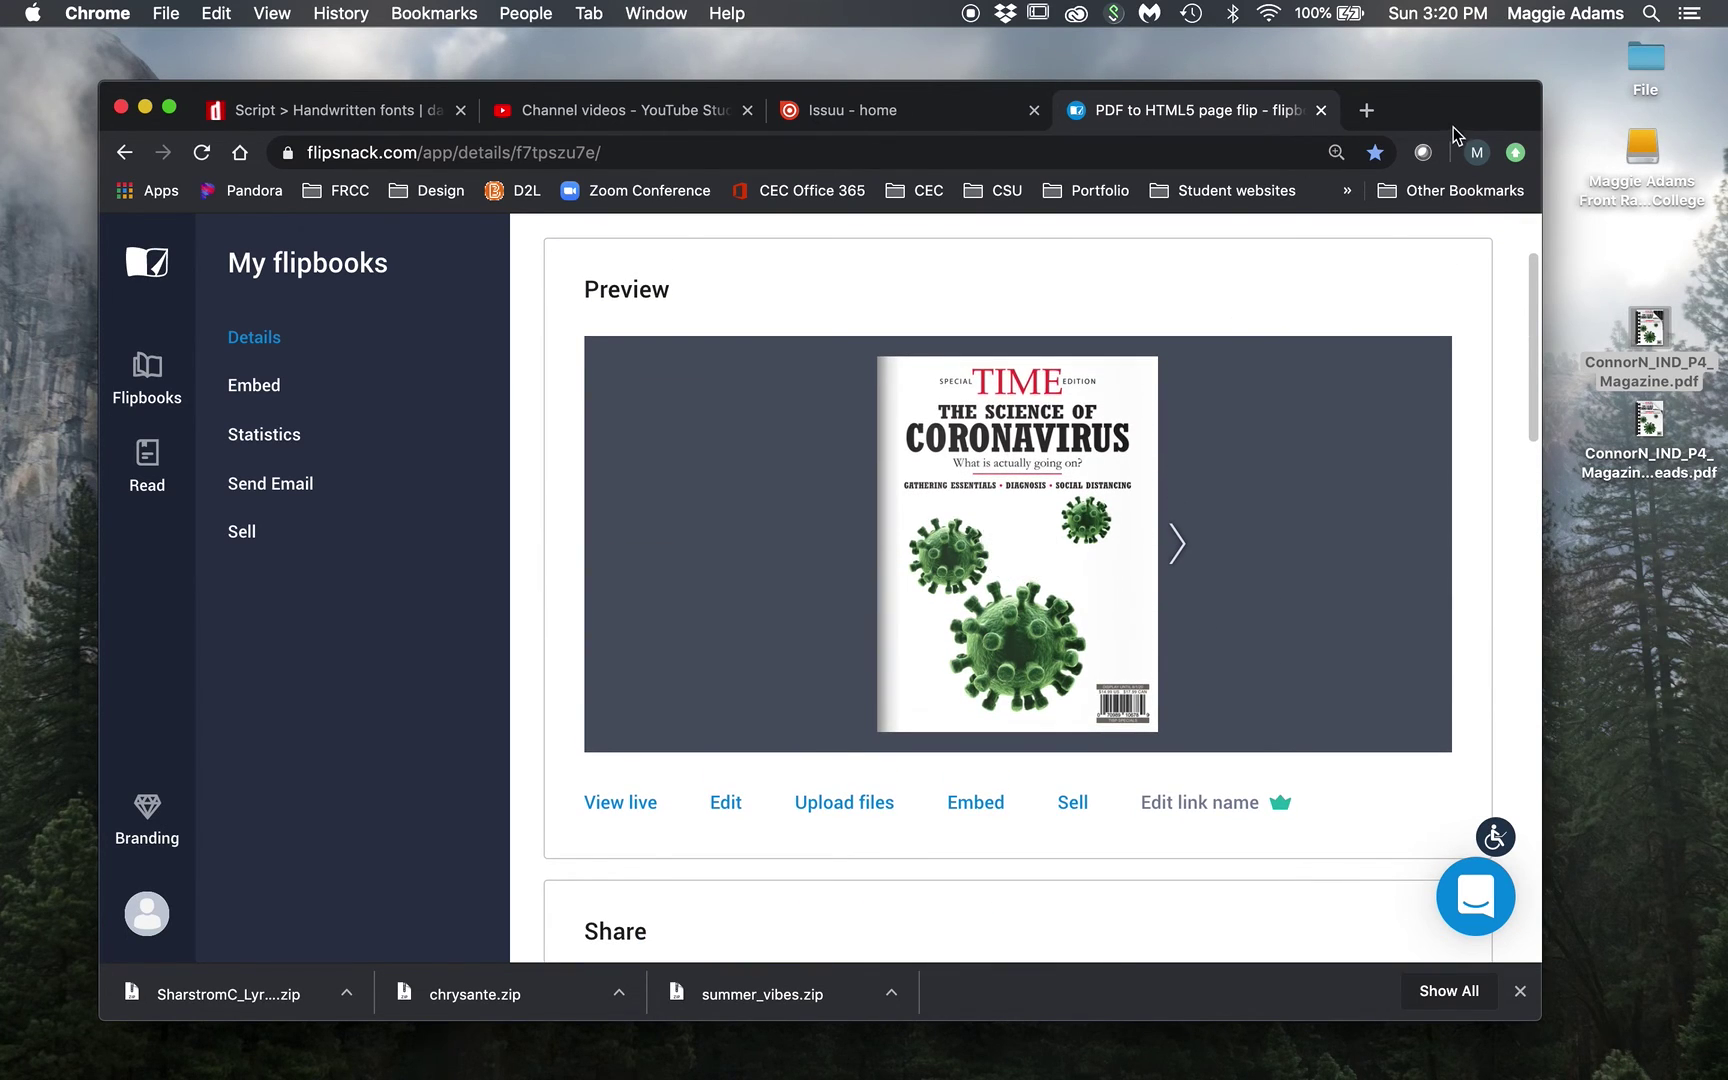
{"action": "left_click_drag", "start_coordinate": [1454, 129], "coordinate": [1435, 124]}
{"action": "mouse_move", "coordinate": [1120, 1075]}
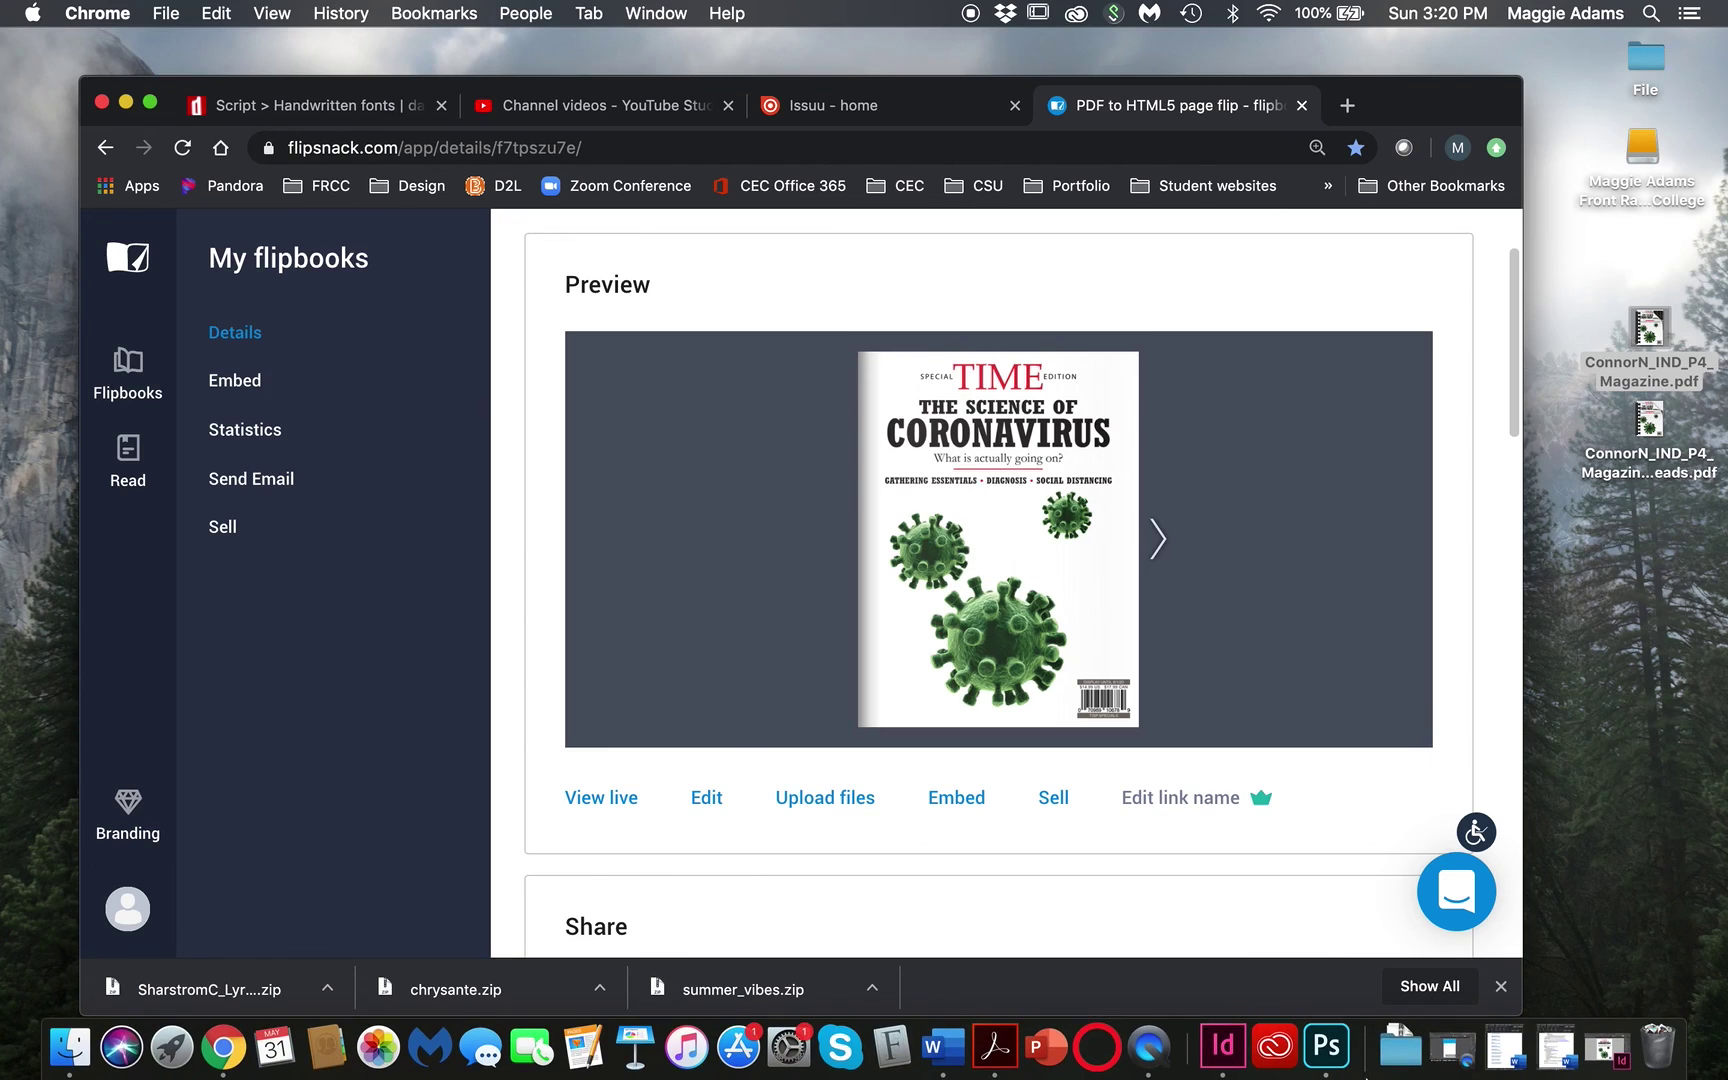